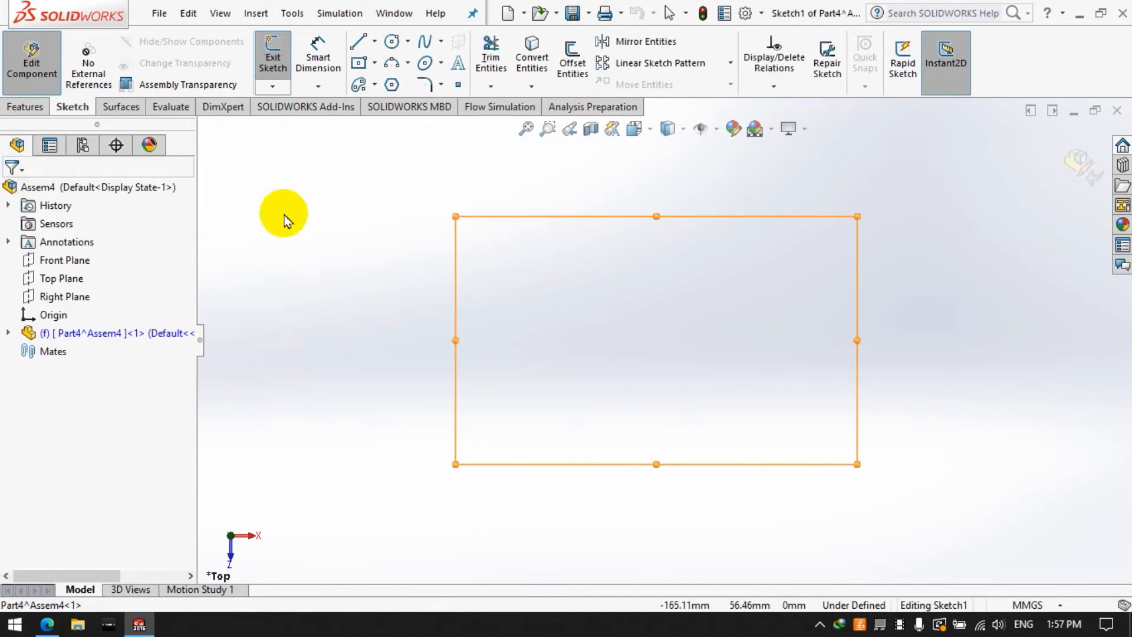
Step: Sketch two concentric circles centred on the origin, with the inner one about 68 mm in diameter
{"action": "left_click", "coordinate": [392, 41]}
{"action": "left_click", "coordinate": [657, 340]}
{"action": "left_click", "coordinate": [581, 340]}
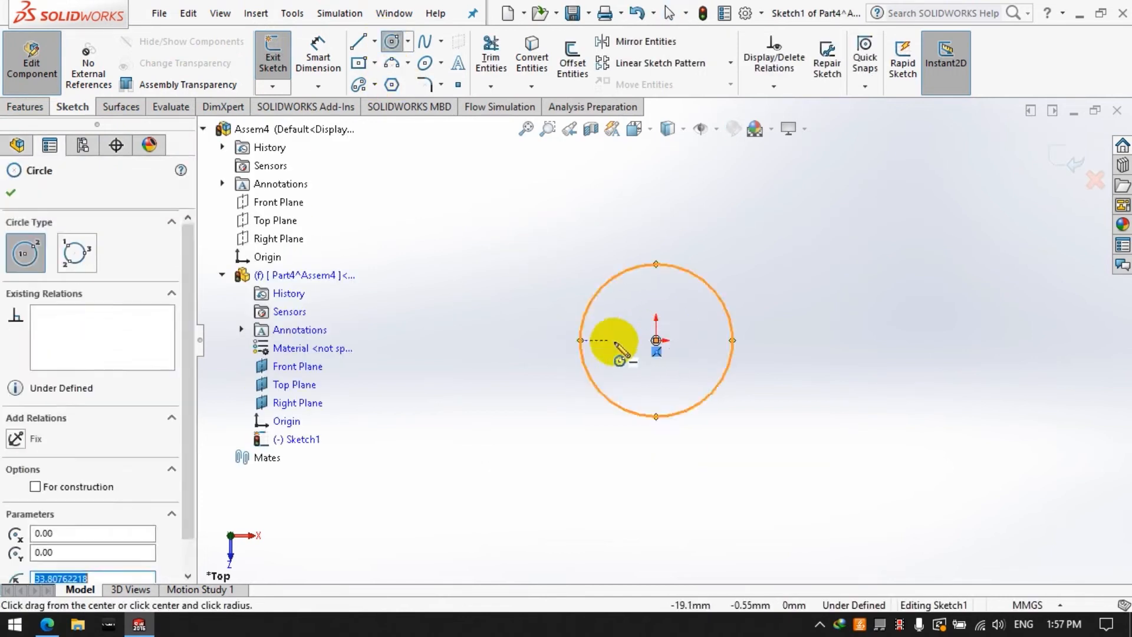
{"action": "left_click", "coordinate": [656, 341]}
{"action": "left_click", "coordinate": [517, 331]}
Step: Dimension the inner circle's diameter as 23 mm and the outer circle's diameter as 150 mm
{"action": "left_click", "coordinate": [336, 70]}
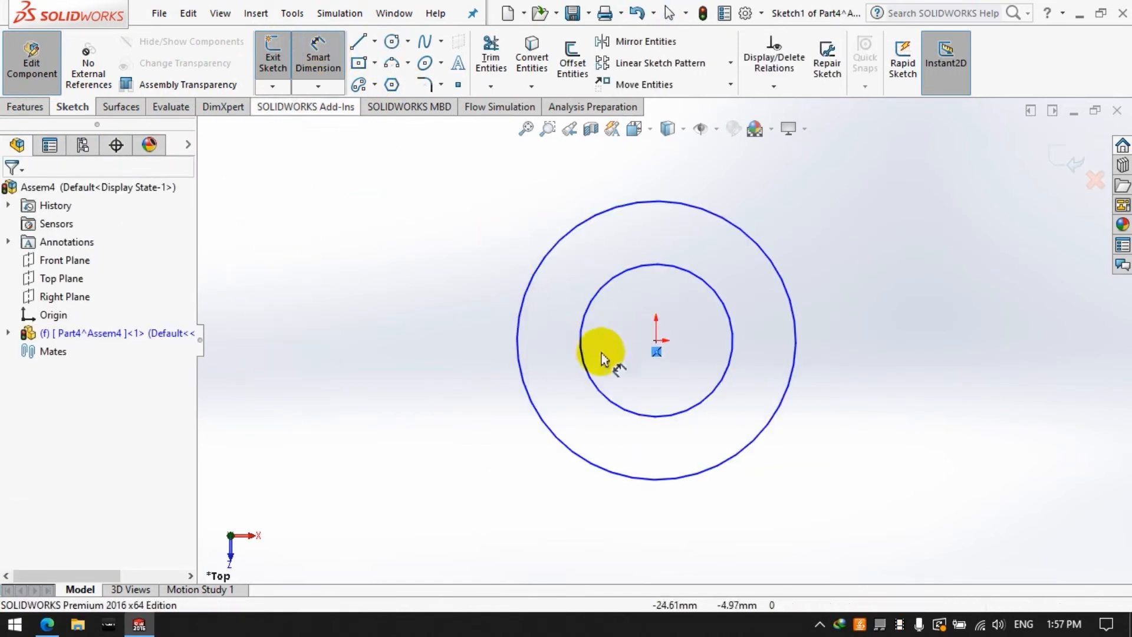
{"action": "left_click", "coordinate": [601, 392]}
{"action": "left_click", "coordinate": [407, 413]}
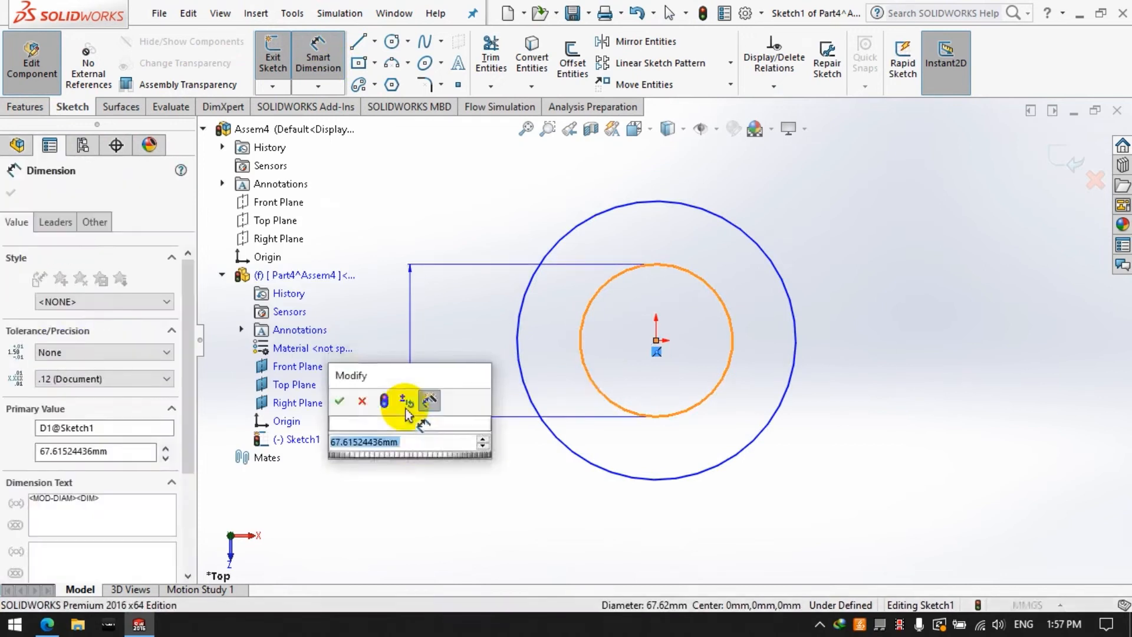
{"action": "type", "text": "23"}
{"action": "key", "text": "Return"}
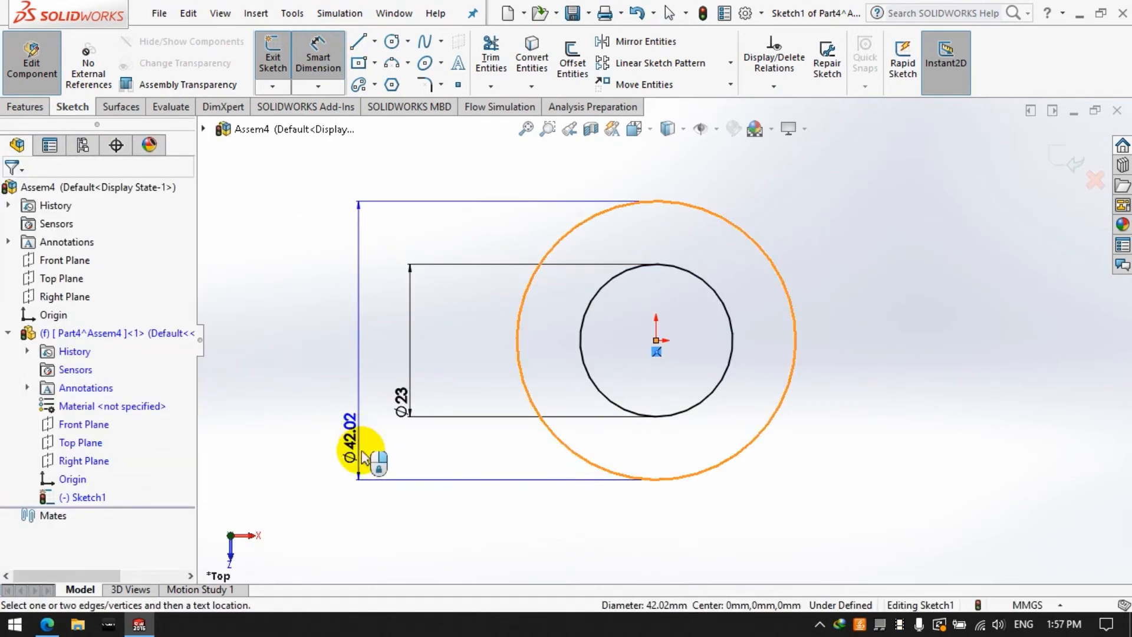
{"action": "left_click", "coordinate": [398, 497]}
{"action": "type", "text": "2"}
{"action": "key", "text": "BackSpace"}
{"action": "type", "text": "150"}
{"action": "key", "text": "Return"}
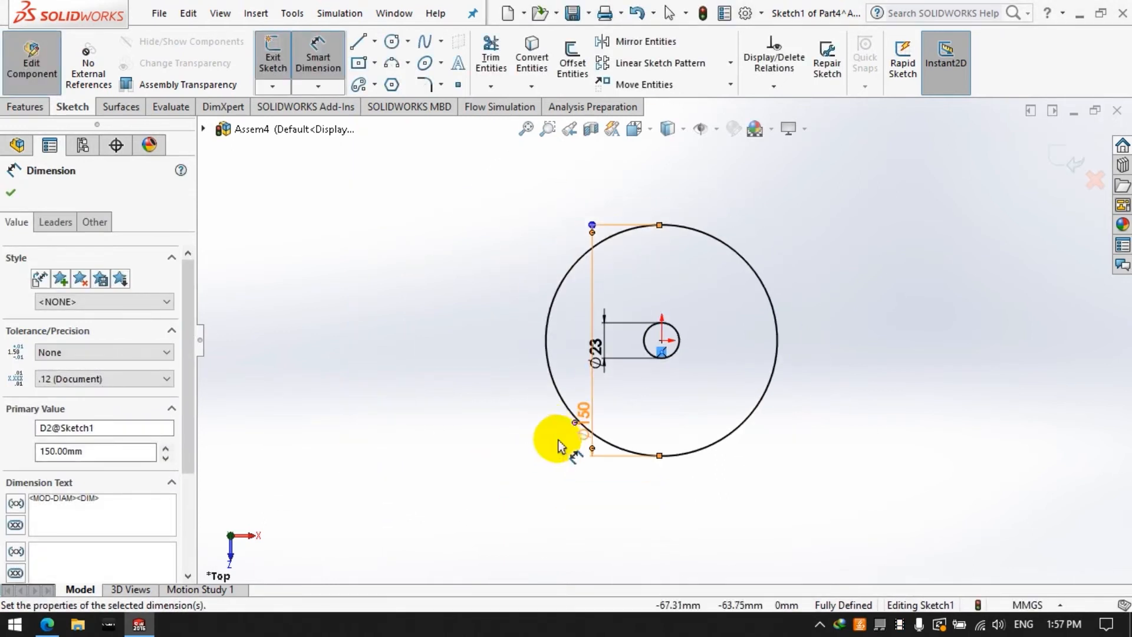
Step: Trim away the outer circle with Power trim and exit the sketch
{"action": "key", "text": "ctrl+b"}
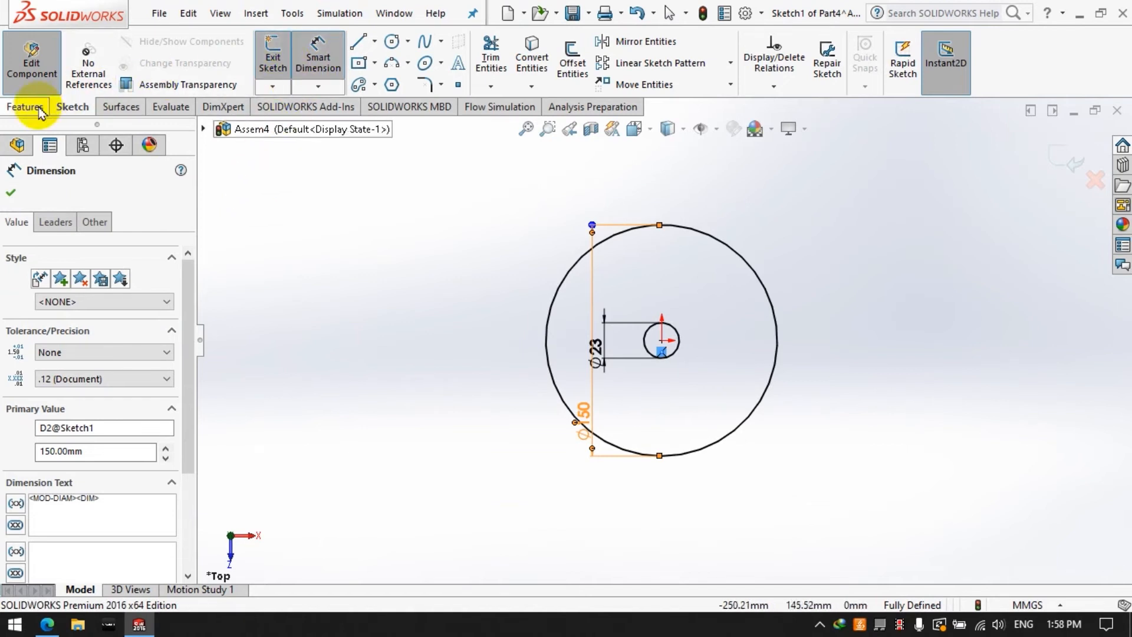
{"action": "left_click", "coordinate": [491, 59]}
{"action": "left_click_drag", "start_coordinate": [652, 260], "coordinate": [315, 167]}
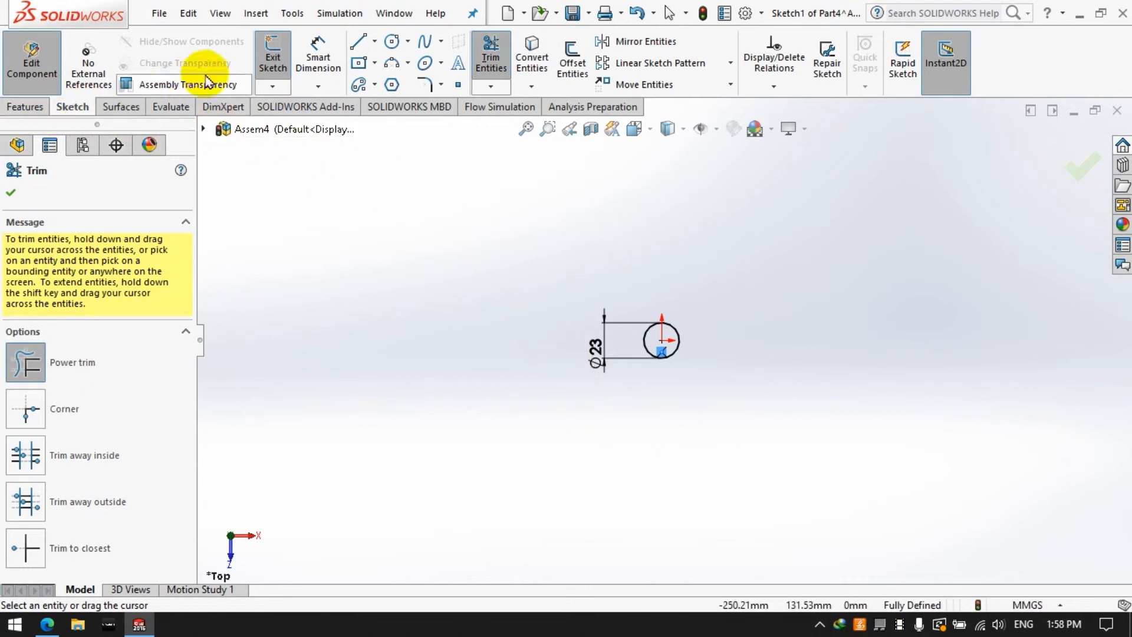
{"action": "left_click", "coordinate": [277, 57]}
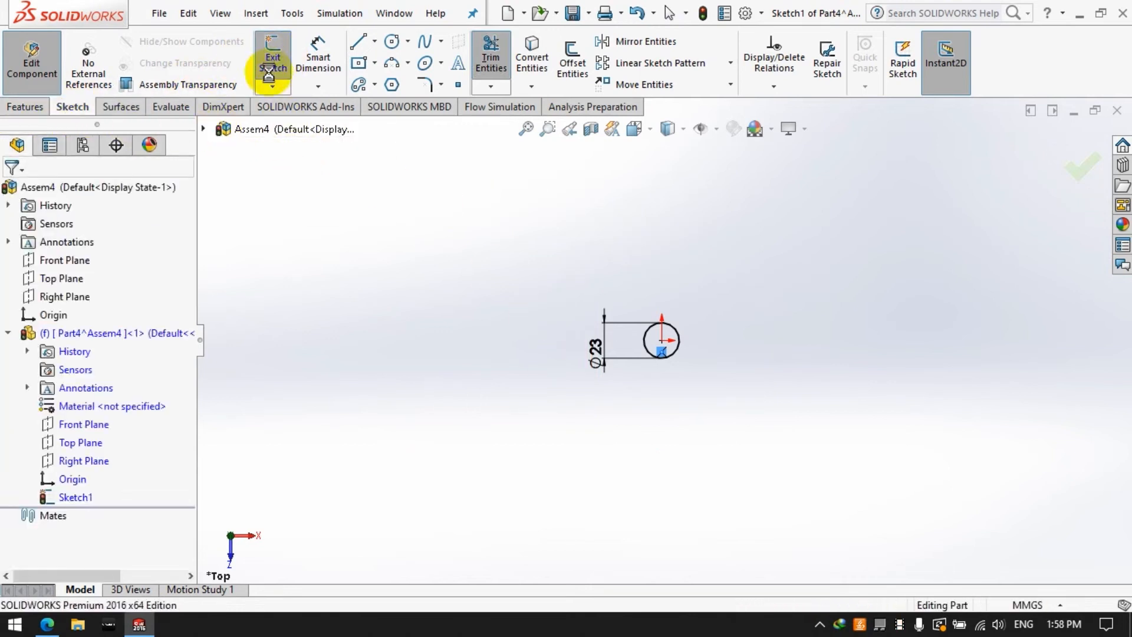
Step: Start a new sketch on the part's Top Plane and draw an origin-centred circle about 179 mm in diameter around the small one
{"action": "left_click", "coordinate": [80, 442]}
{"action": "left_click", "coordinate": [273, 57]}
{"action": "left_click", "coordinate": [391, 41]}
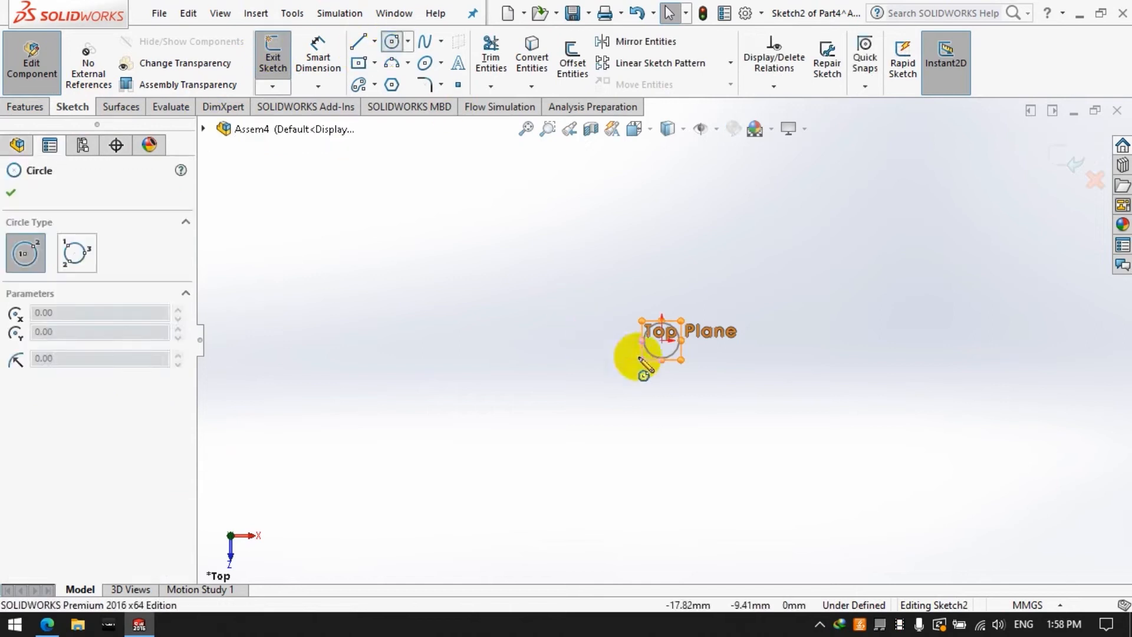
{"action": "left_click", "coordinate": [662, 340]}
{"action": "left_click", "coordinate": [527, 307]}
Step: Dimension the new large circle's diameter as 150 mm
{"action": "left_click", "coordinate": [318, 59]}
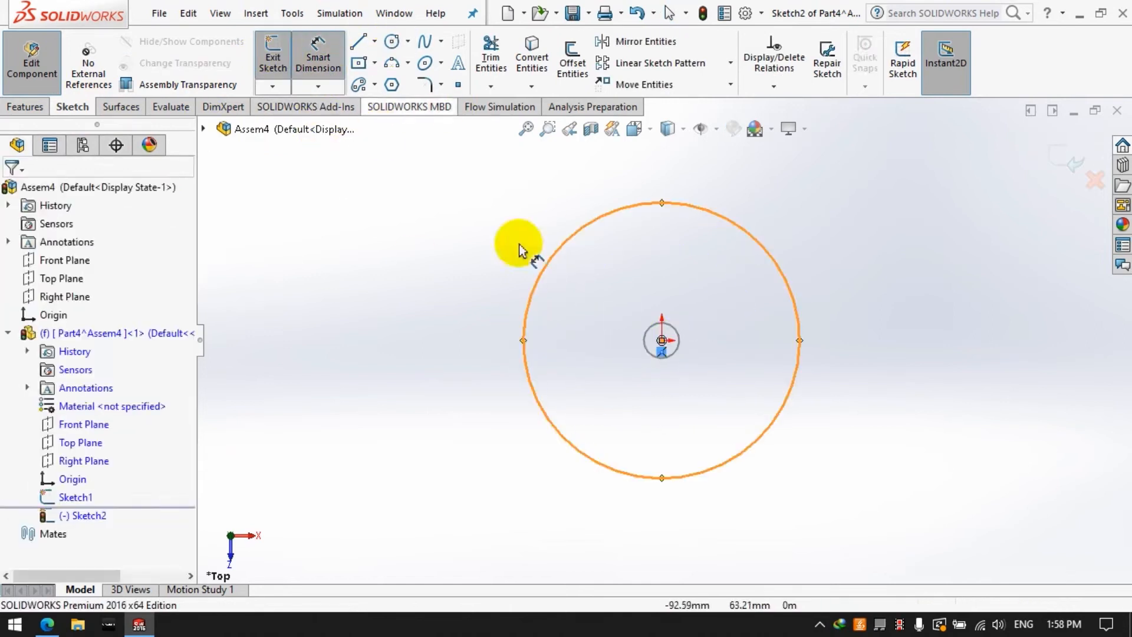
{"action": "left_click", "coordinate": [551, 272]}
{"action": "left_click", "coordinate": [450, 269]}
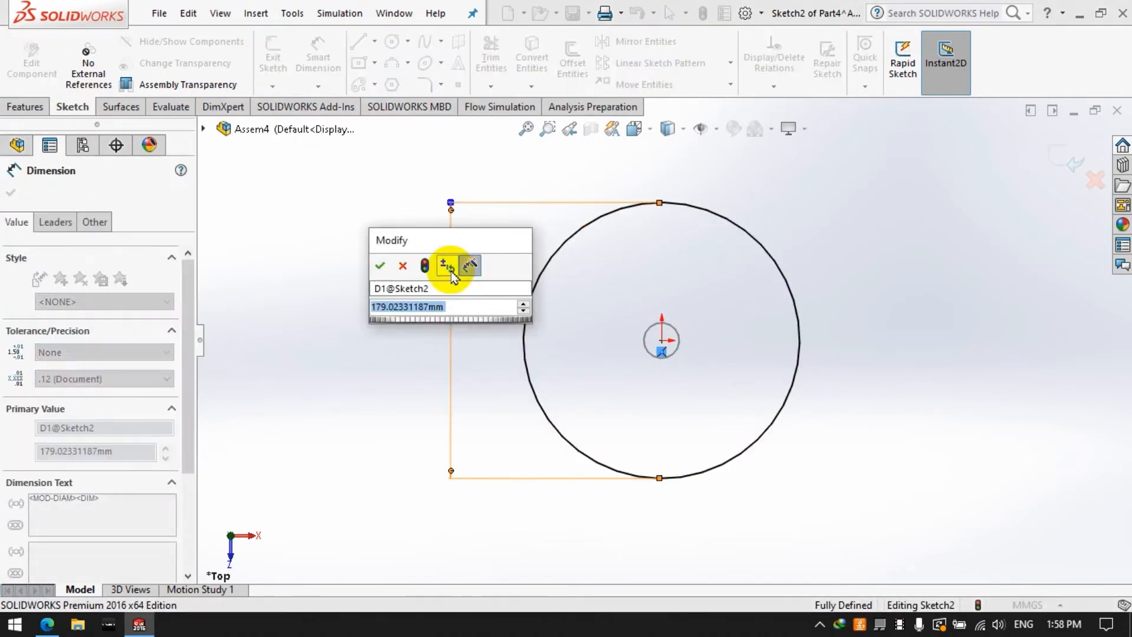
{"action": "type", "text": "12"}
{"action": "key", "text": "BackSpace"}
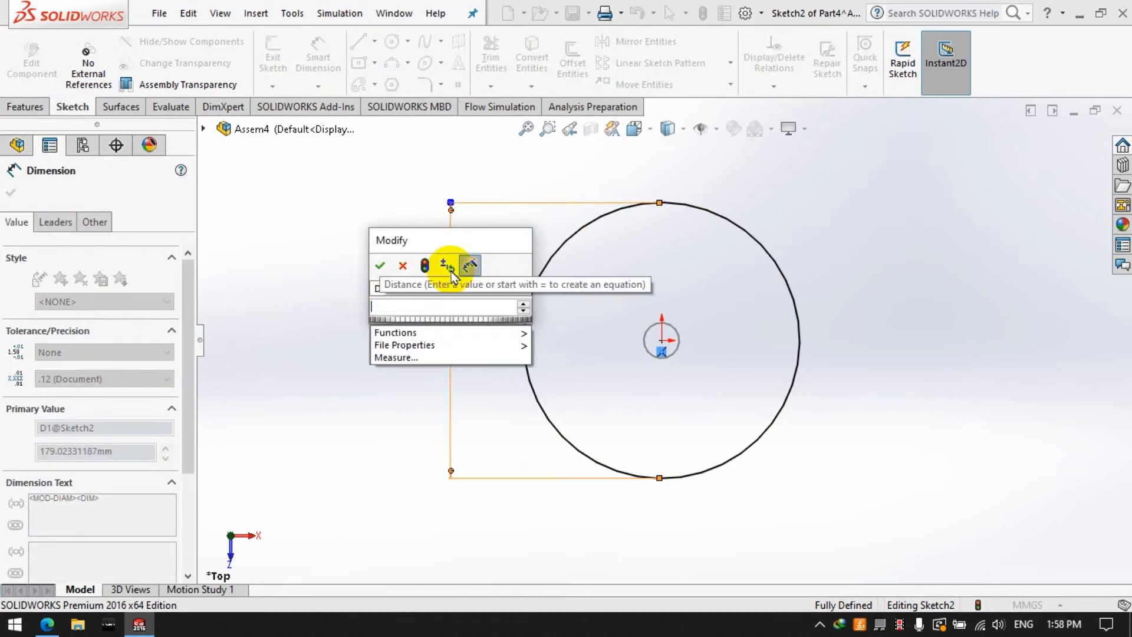
{"action": "type", "text": "150"}
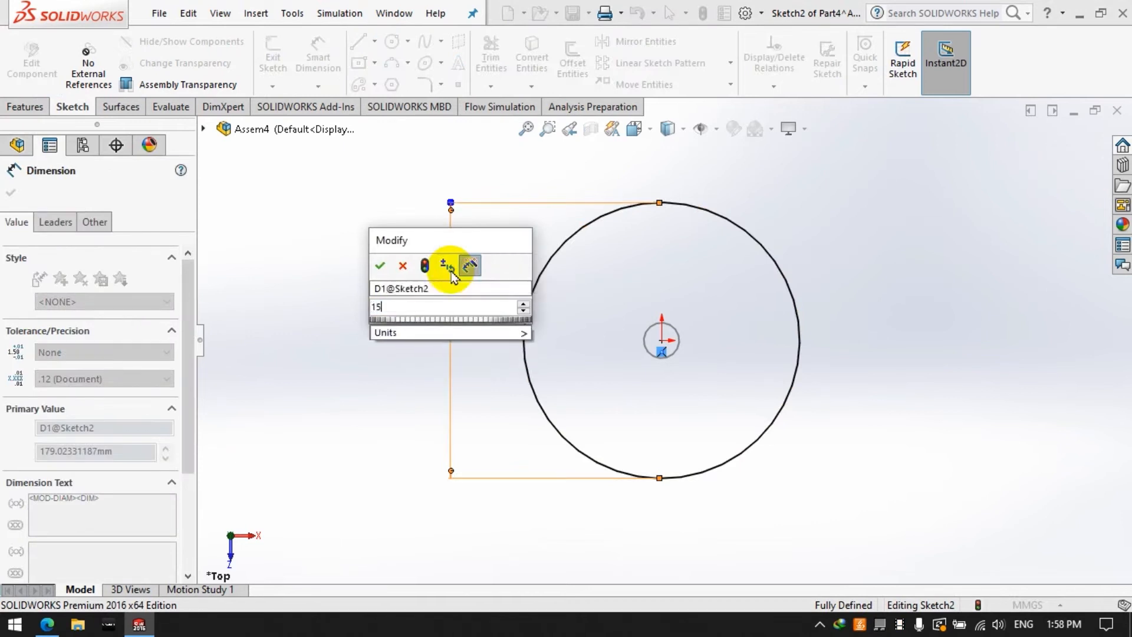
{"action": "key", "text": "Return"}
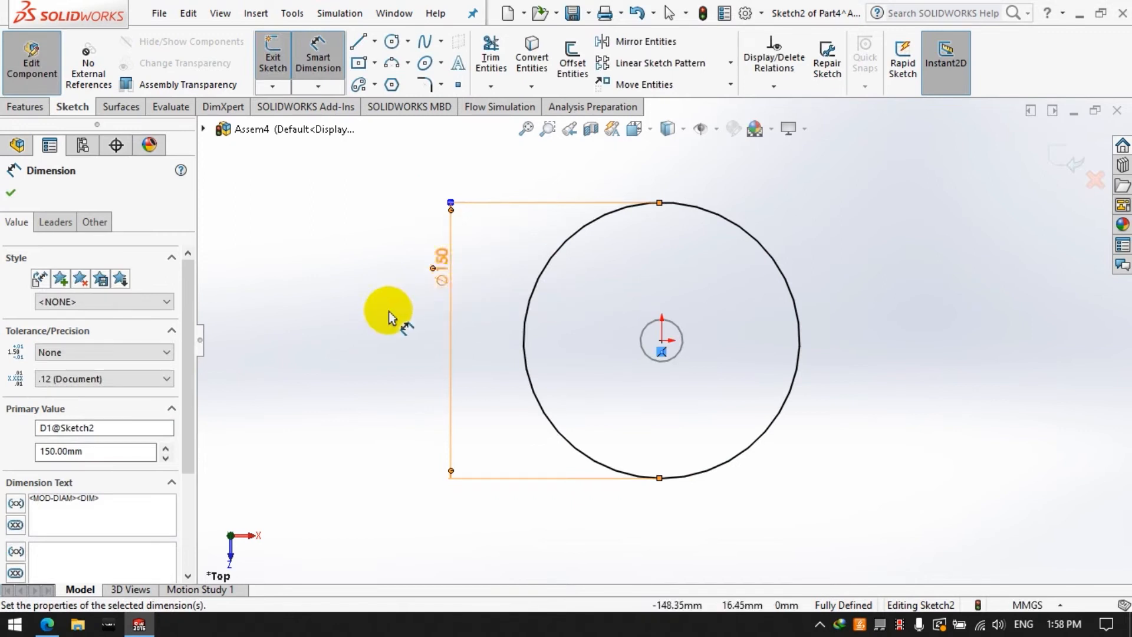
{"action": "left_click", "coordinate": [388, 312]}
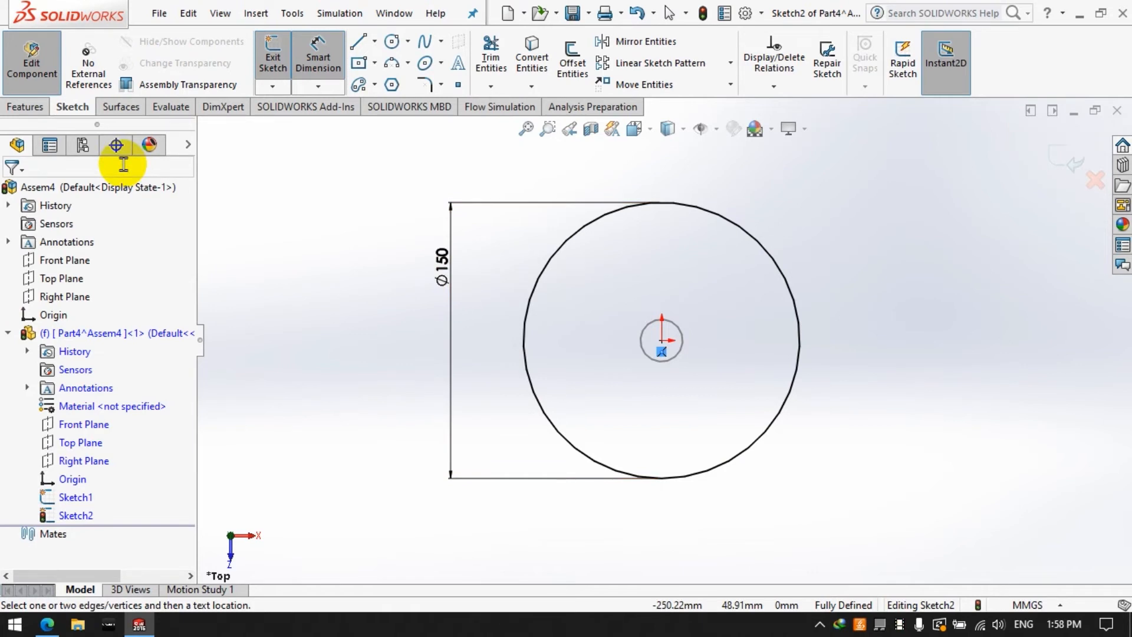
Step: Set the large circle's diameter to 125 mm, then leave the part and reopen it for editing in the assembly
{"action": "left_click", "coordinate": [446, 265]}
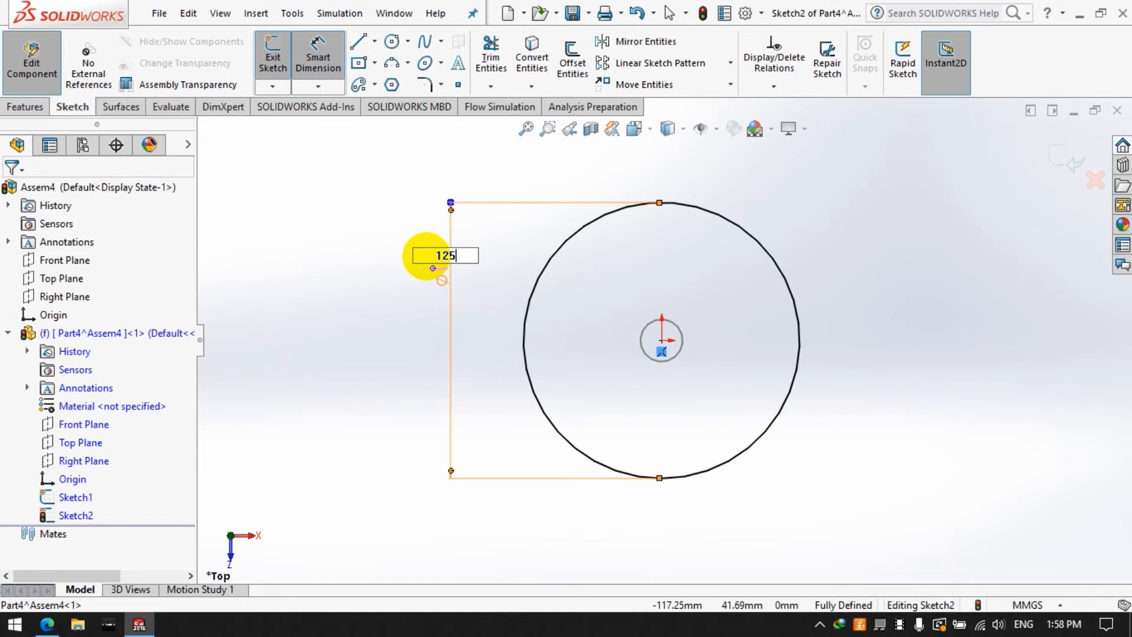
{"action": "key", "text": "Return"}
{"action": "left_click", "coordinate": [43, 74]}
{"action": "left_click", "coordinate": [94, 333]}
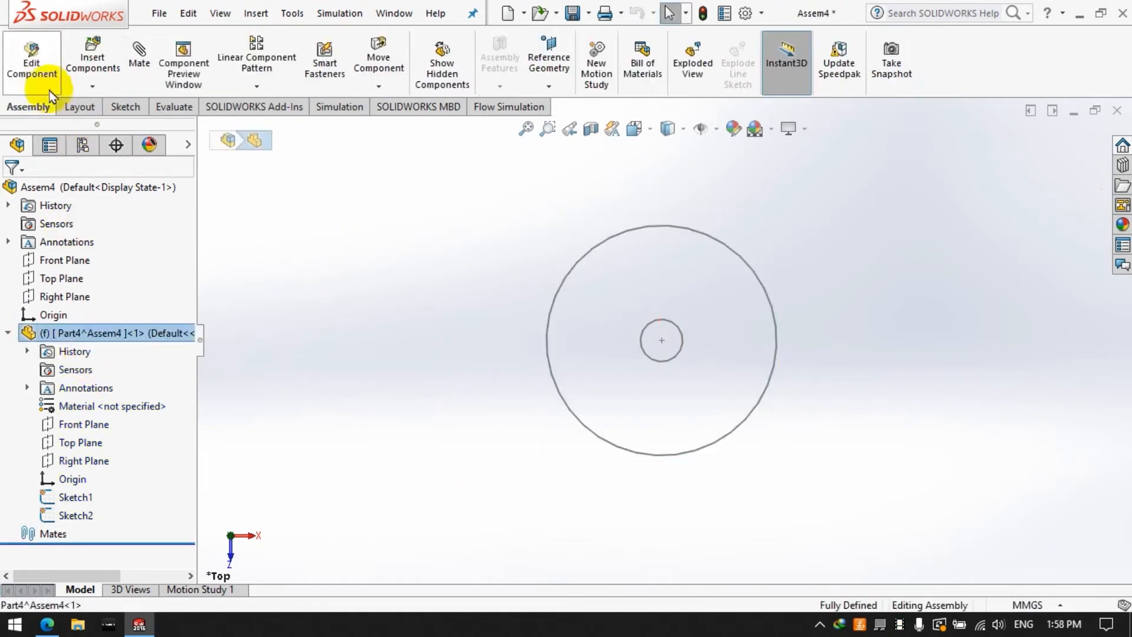
{"action": "left_click", "coordinate": [32, 64]}
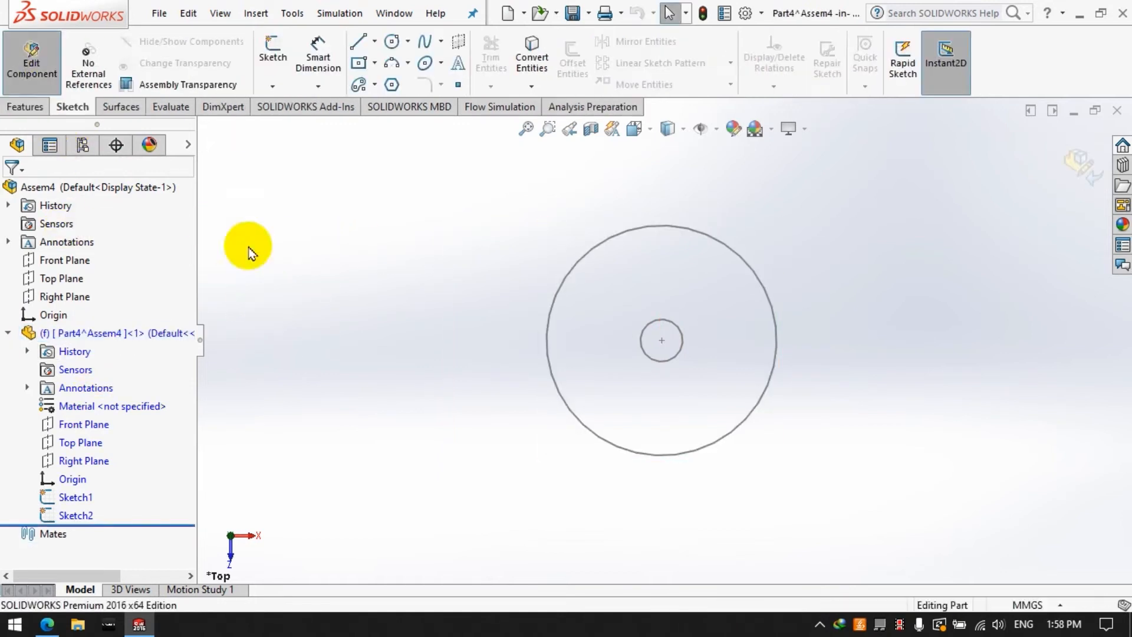
Step: Create a counterclockwise, constant-pitch helix from the 125 mm circle with 10 mm height, 0.0625 revolutions and a 0-degree start angle
{"action": "left_click", "coordinate": [7, 110]}
{"action": "left_click", "coordinate": [957, 59]}
{"action": "left_click", "coordinate": [960, 185]}
{"action": "left_click", "coordinate": [751, 246]}
{"action": "double_click", "coordinate": [93, 437]}
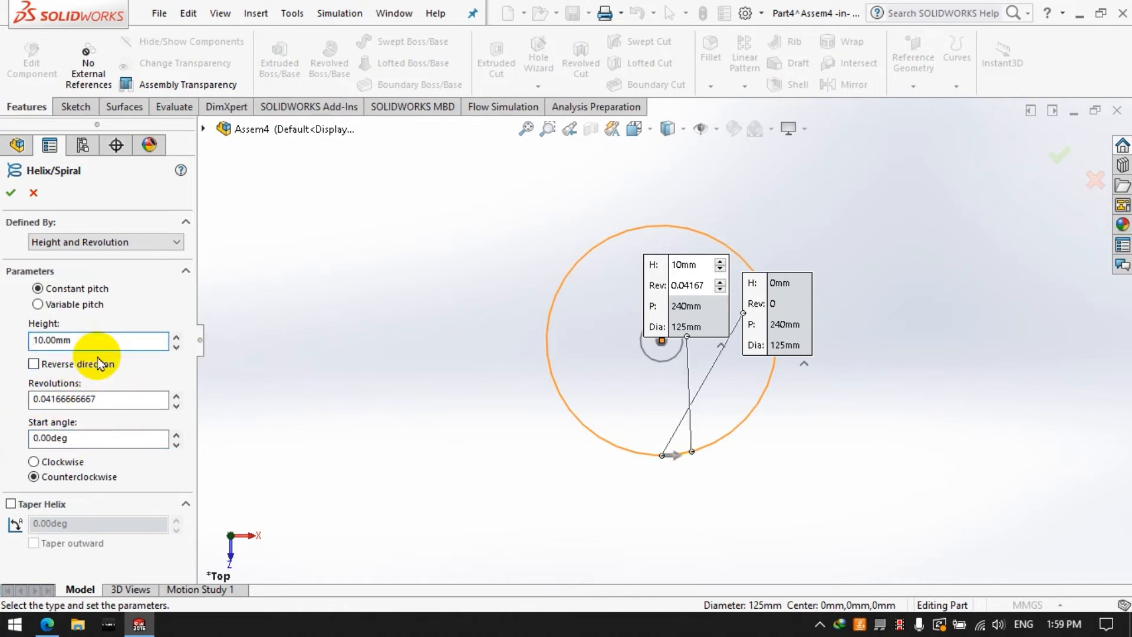
{"action": "middle_click_drag", "start_coordinate": [553, 412], "coordinate": [777, 270]}
{"action": "scroll", "coordinate": [761, 277], "scroll_direction": "down", "scroll_amount": 5}
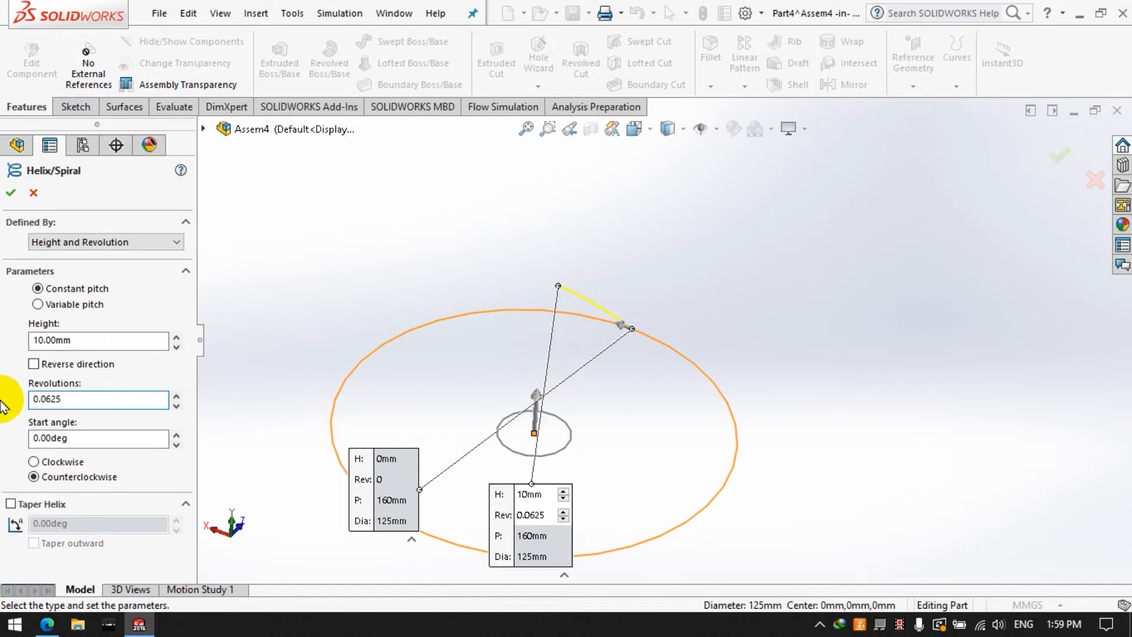
{"action": "left_click", "coordinate": [11, 193]}
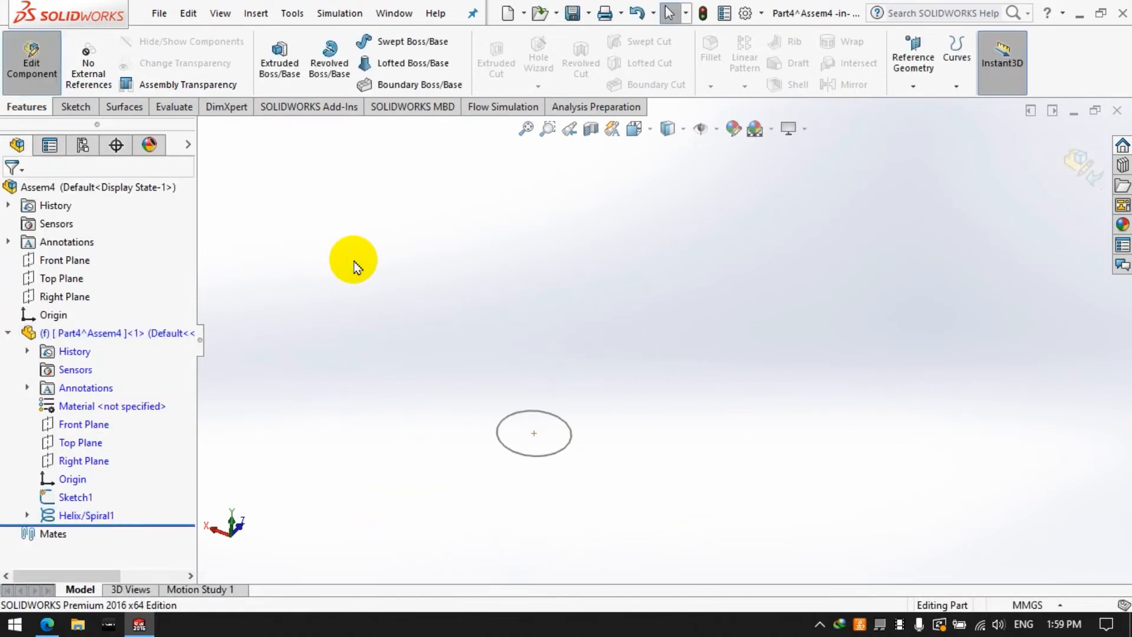
Step: Create a second helix from the 23 mm circle with 10 mm height and 0.0625 revolutions, and turn on the display of curves
{"action": "left_click", "coordinate": [951, 77]}
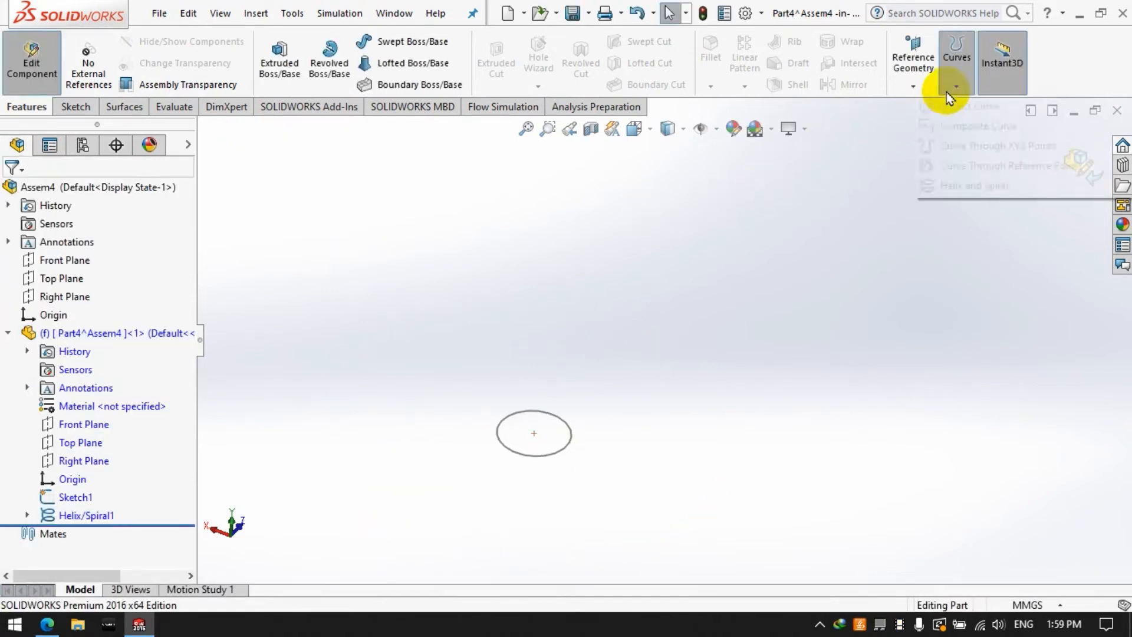
{"action": "left_click", "coordinate": [942, 185]}
{"action": "left_click", "coordinate": [573, 439]}
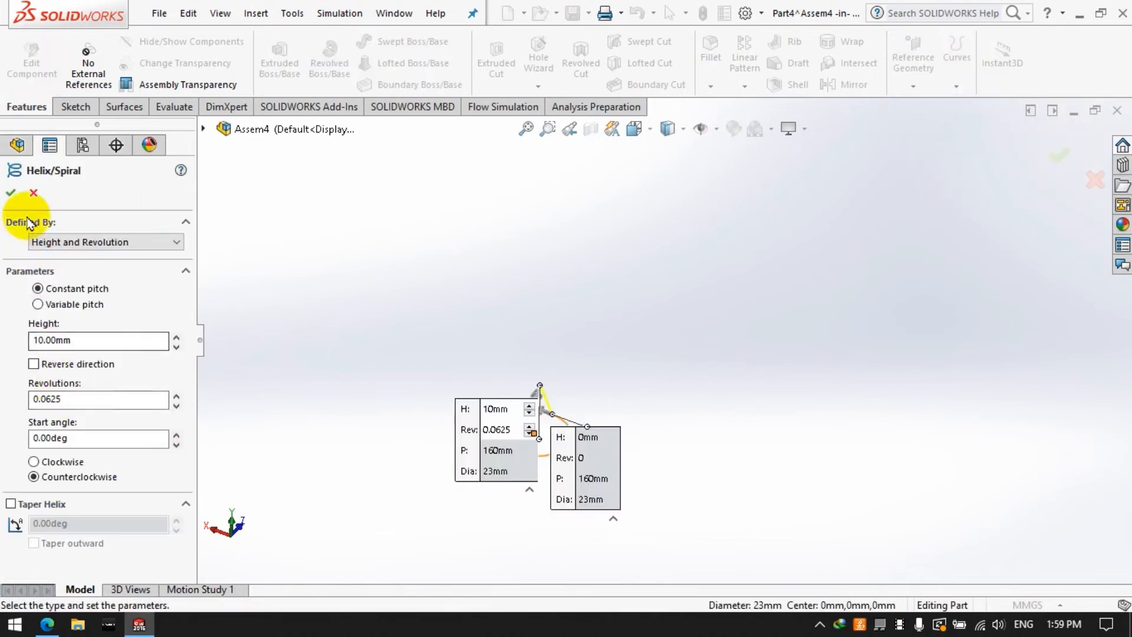
{"action": "left_click", "coordinate": [699, 129]}
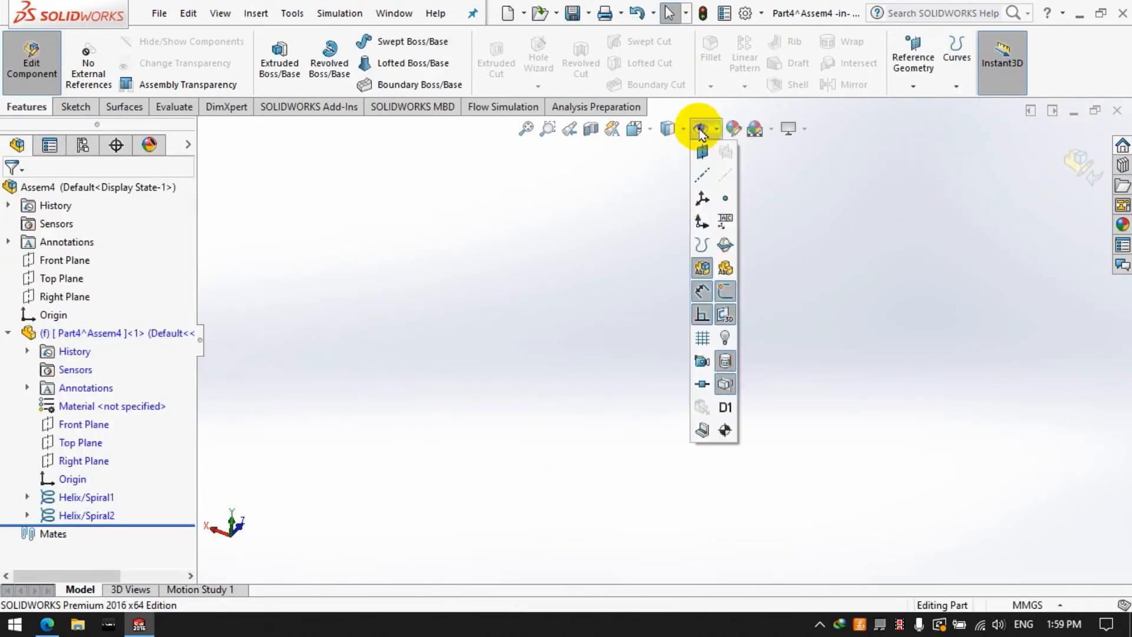
Step: Sketch a three-point arc on the part's Top Plane joining the start points of the two helices, and exit the sketch
{"action": "left_click", "coordinate": [74, 448]}
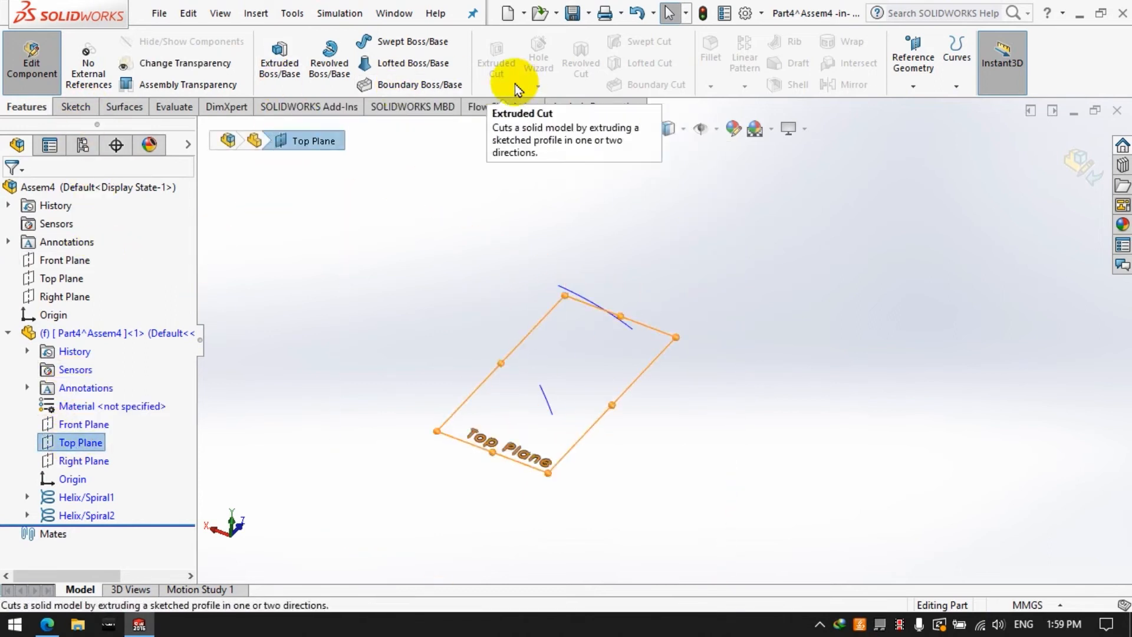
{"action": "left_click", "coordinate": [89, 108]}
{"action": "left_click", "coordinate": [273, 52]}
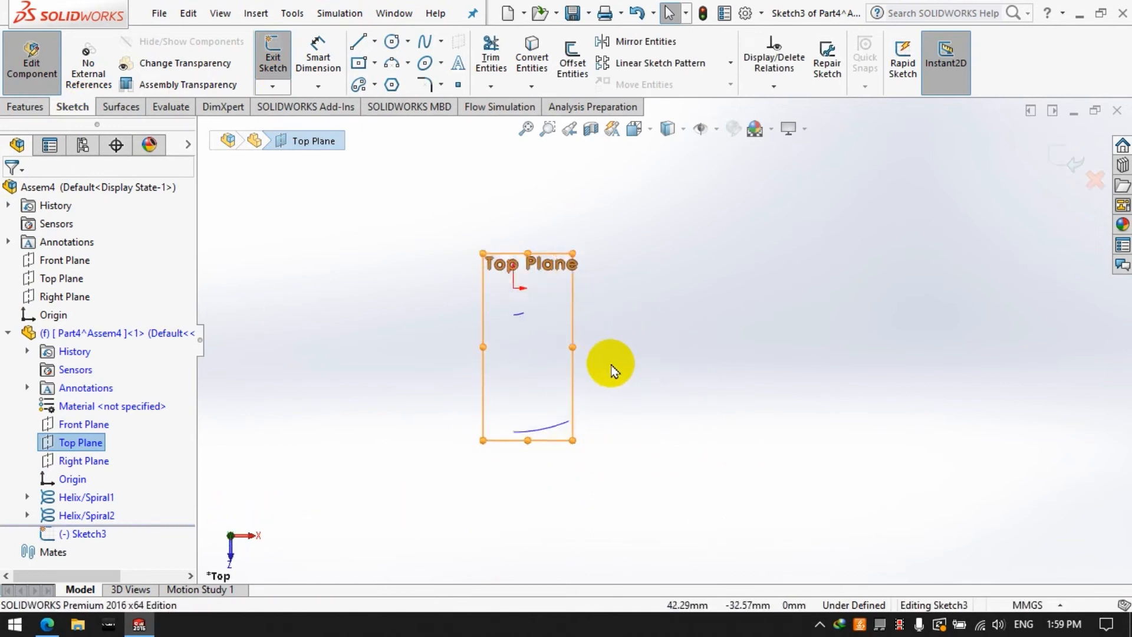
{"action": "scroll", "coordinate": [613, 370], "scroll_direction": "down", "scroll_amount": 1}
{"action": "left_click", "coordinate": [400, 68]}
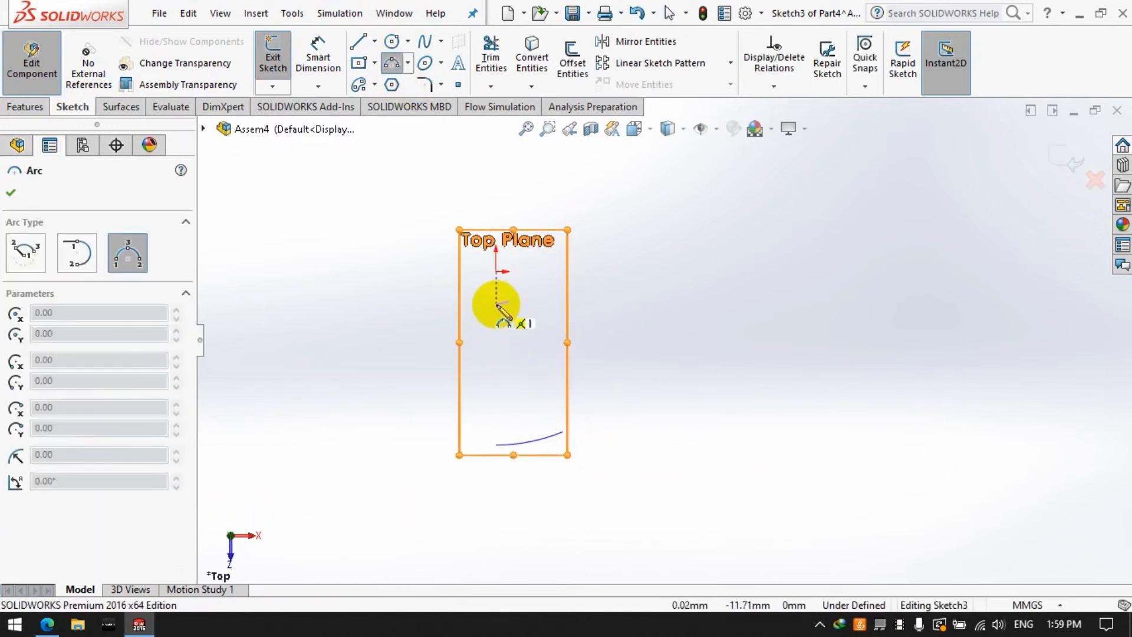
{"action": "left_click", "coordinate": [497, 303]}
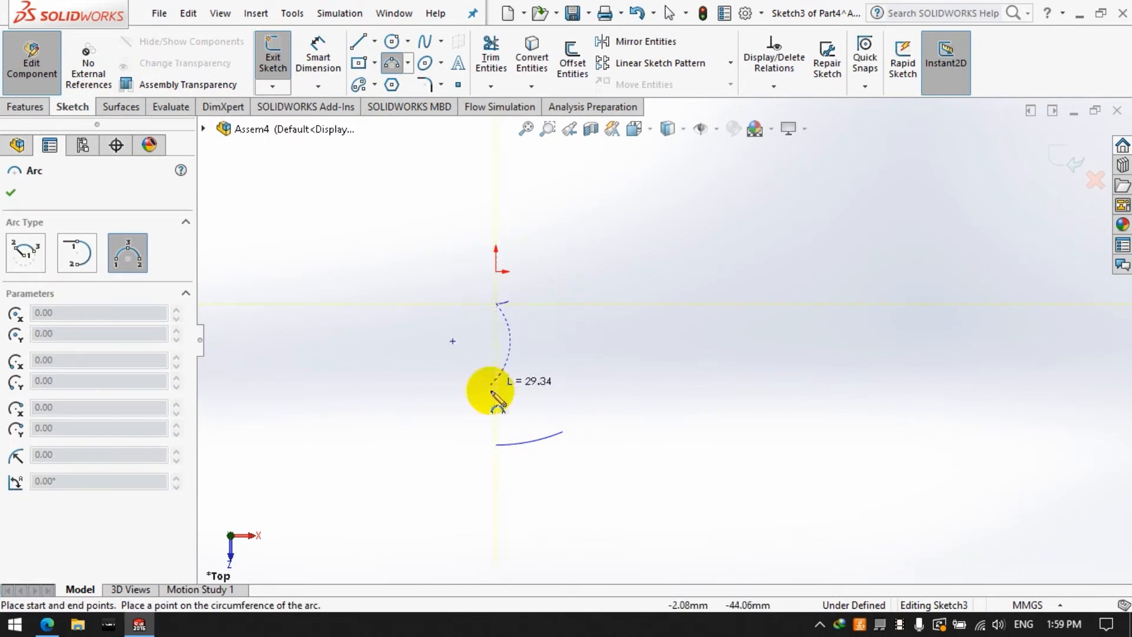
{"action": "left_click", "coordinate": [497, 445]}
{"action": "left_click", "coordinate": [475, 401]}
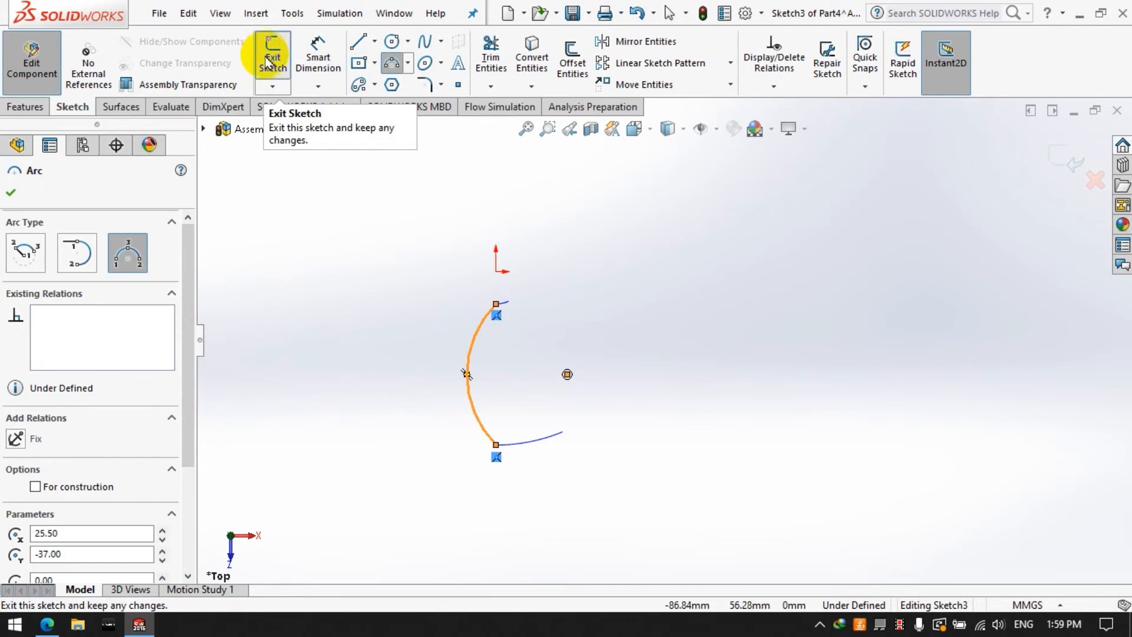
{"action": "left_click", "coordinate": [391, 63]}
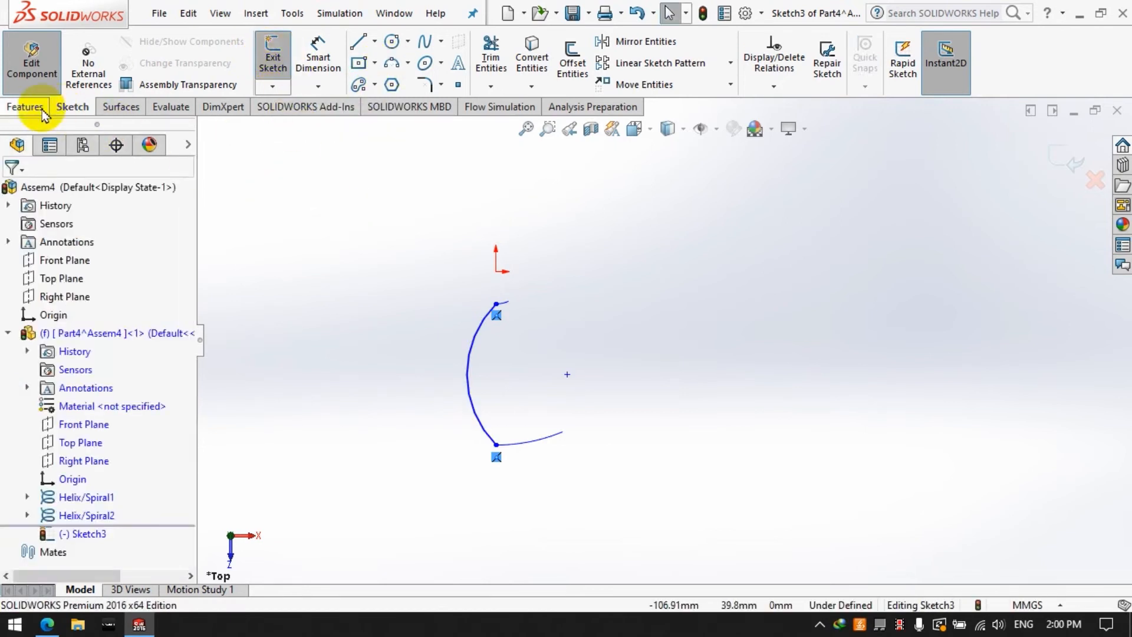
{"action": "left_click", "coordinate": [268, 53]}
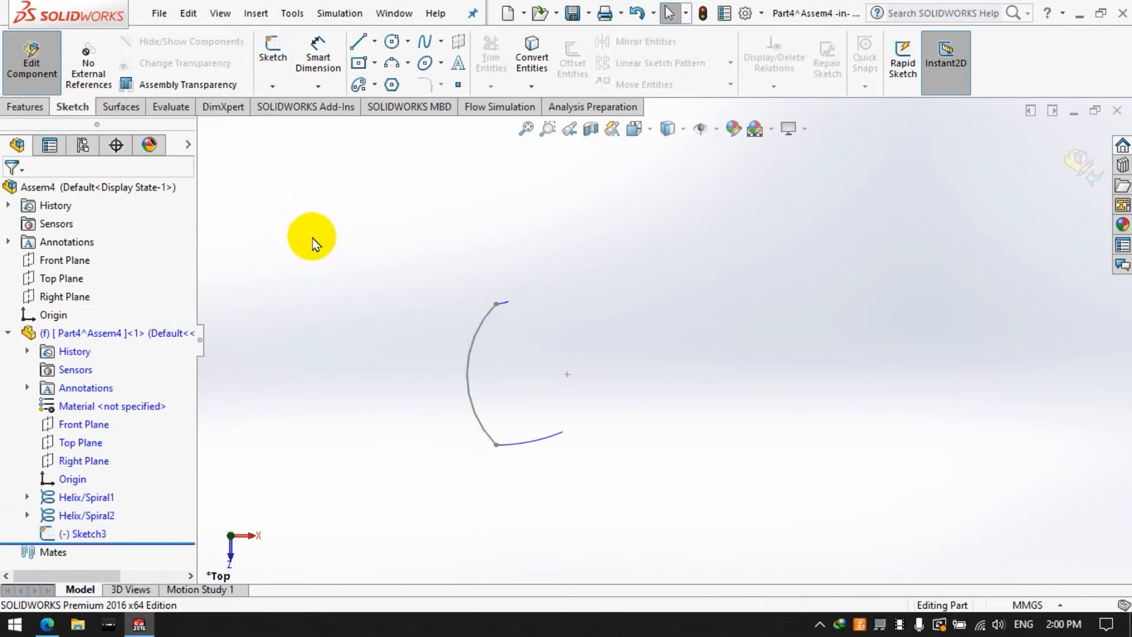
Step: Create a reference plane offset 10 mm from the part's Top Plane
{"action": "mouse_move", "coordinate": [575, 159]}
{"action": "middle_mouse_down"}
{"action": "mouse_move", "coordinate": [624, 227]}
{"action": "mouse_move", "coordinate": [625, 181]}
{"action": "middle_mouse_up"}
{"action": "left_click", "coordinate": [27, 107]}
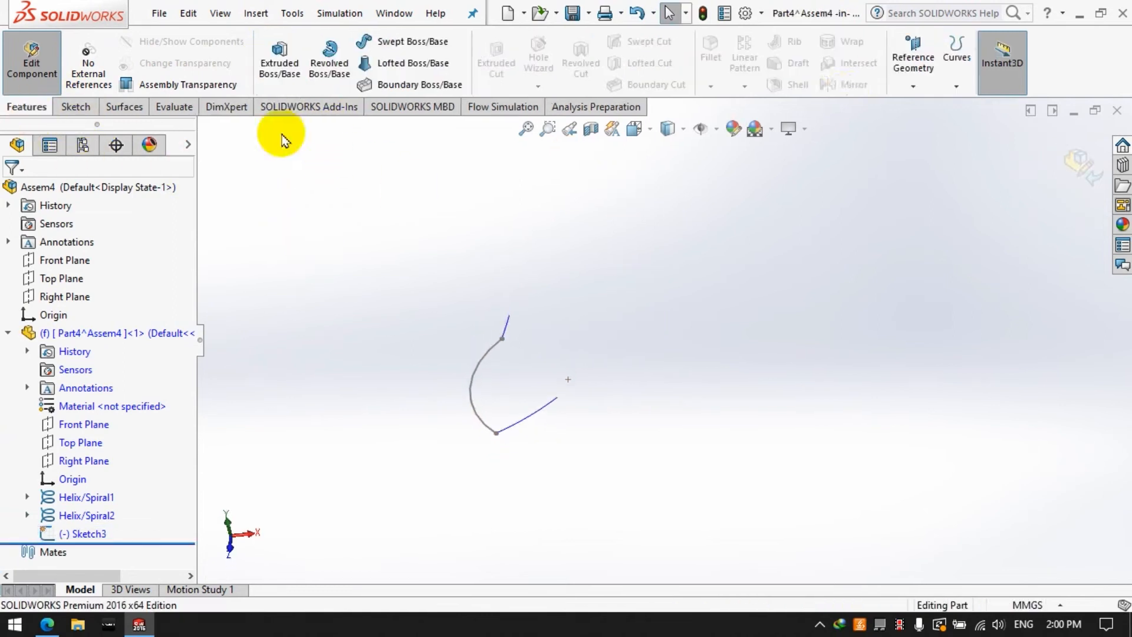
{"action": "left_click", "coordinate": [913, 64]}
{"action": "left_click", "coordinate": [924, 106]}
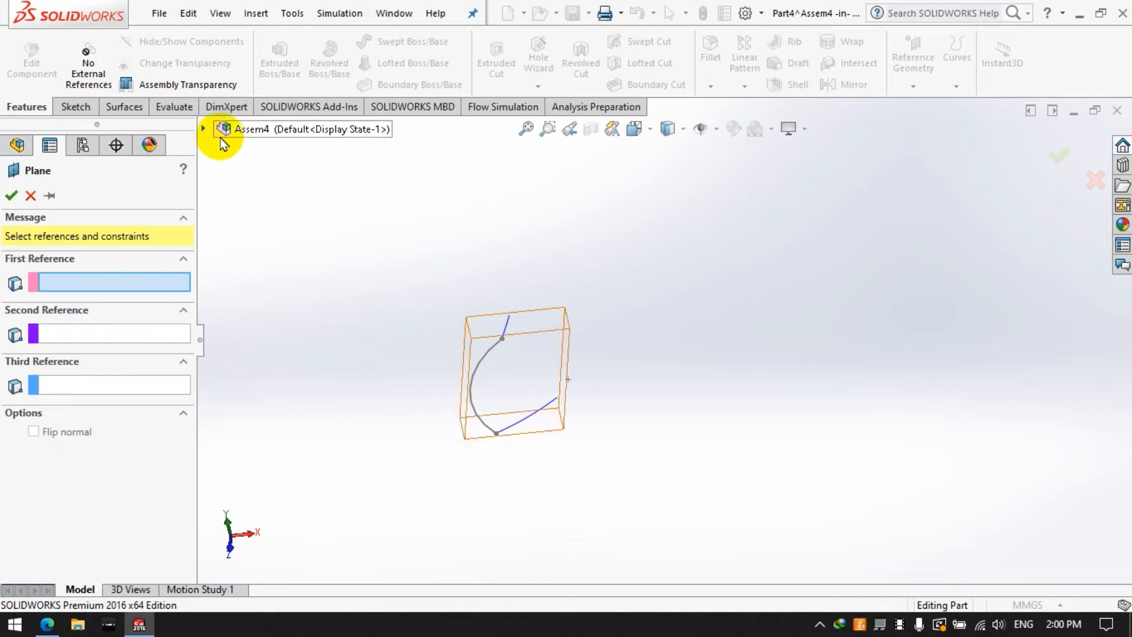
{"action": "left_click", "coordinate": [203, 129]}
{"action": "left_click", "coordinate": [293, 384]}
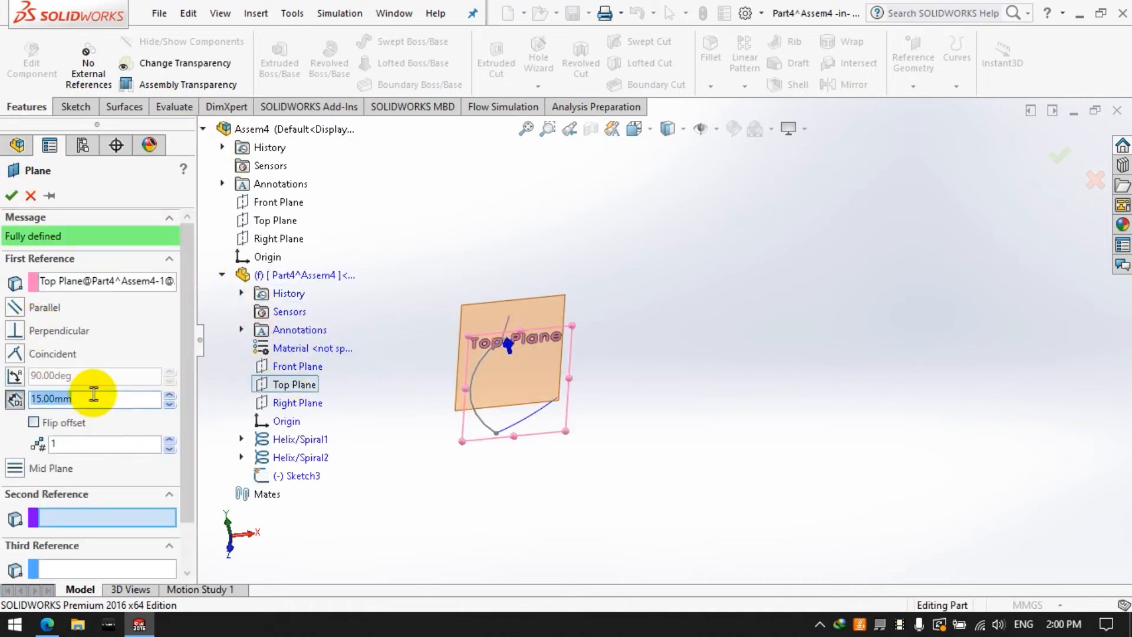
{"action": "key", "text": "Return"}
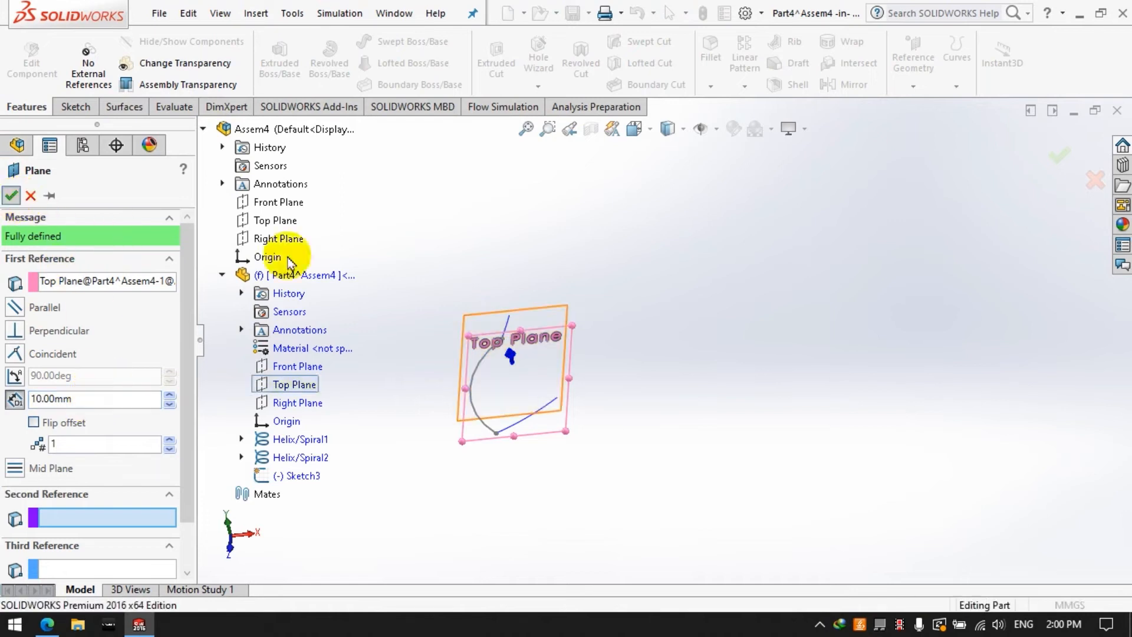
Step: Sketch a three-point arc on the new offset plane joining the end points of the two helices, and exit the sketch
{"action": "key", "text": "Return"}
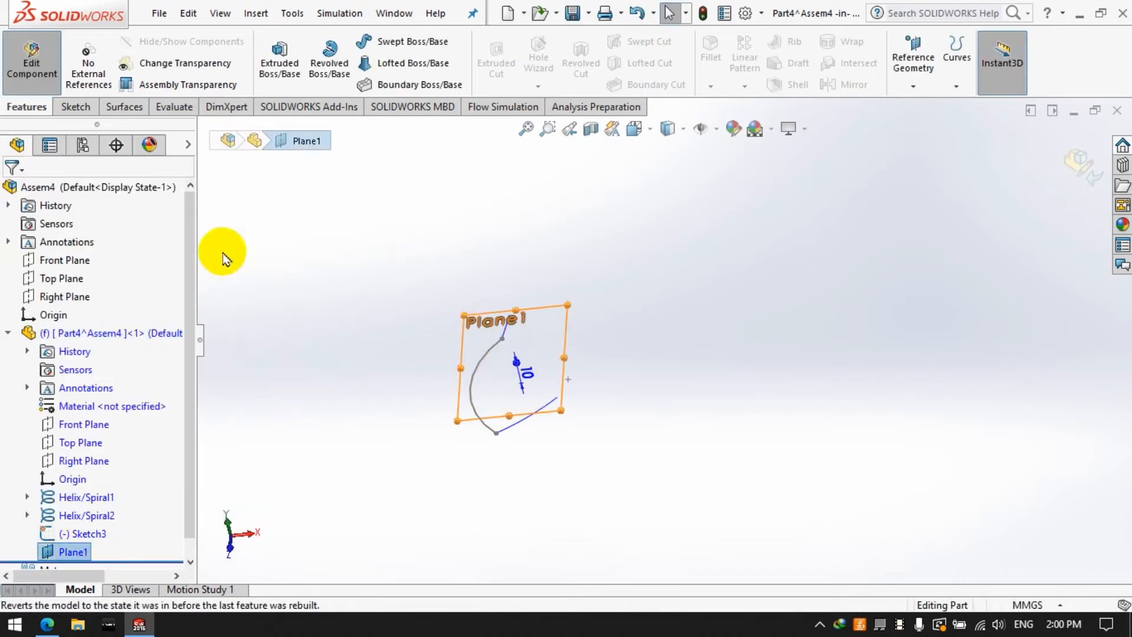
{"action": "left_click", "coordinate": [76, 106]}
{"action": "left_click", "coordinate": [276, 55]}
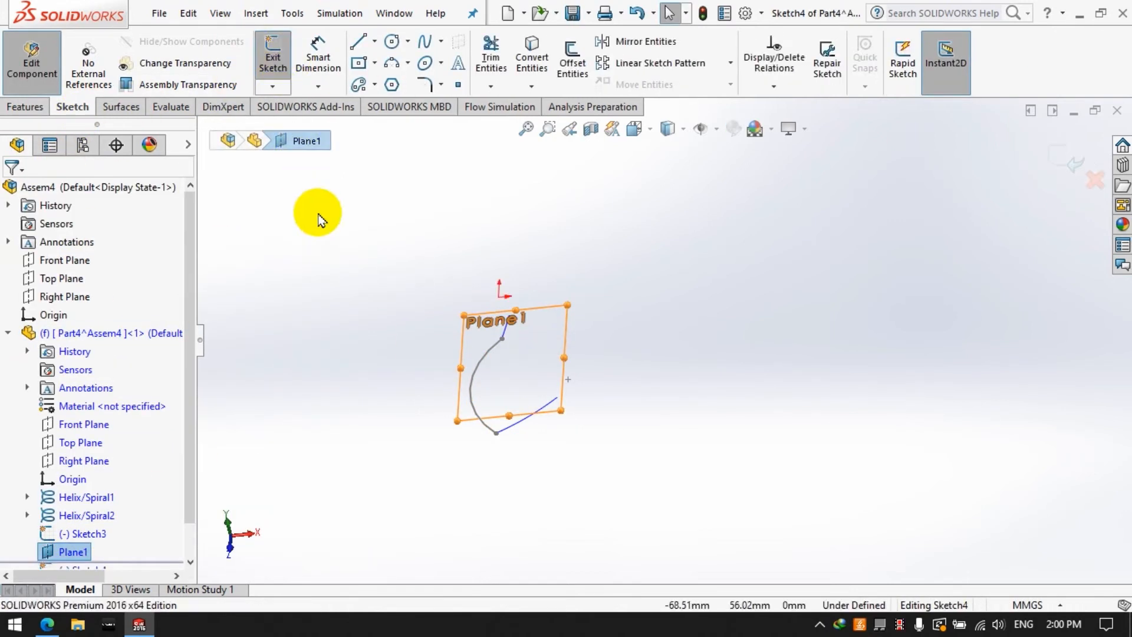
{"action": "right_click", "coordinate": [59, 551]}
{"action": "left_click", "coordinate": [136, 297]}
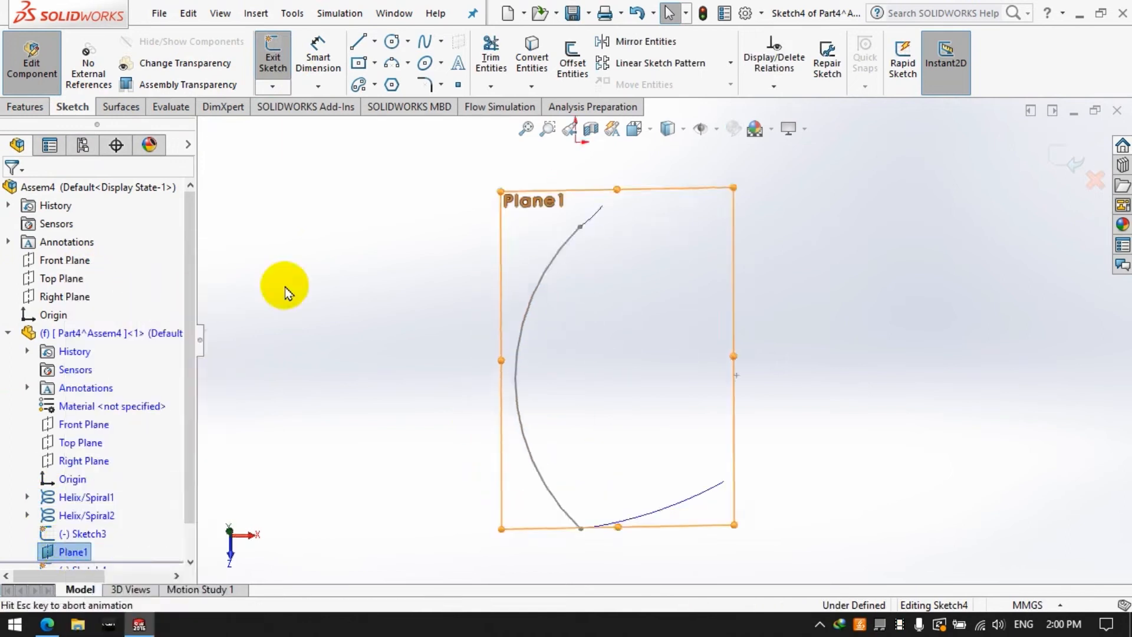
{"action": "left_click", "coordinate": [391, 63]}
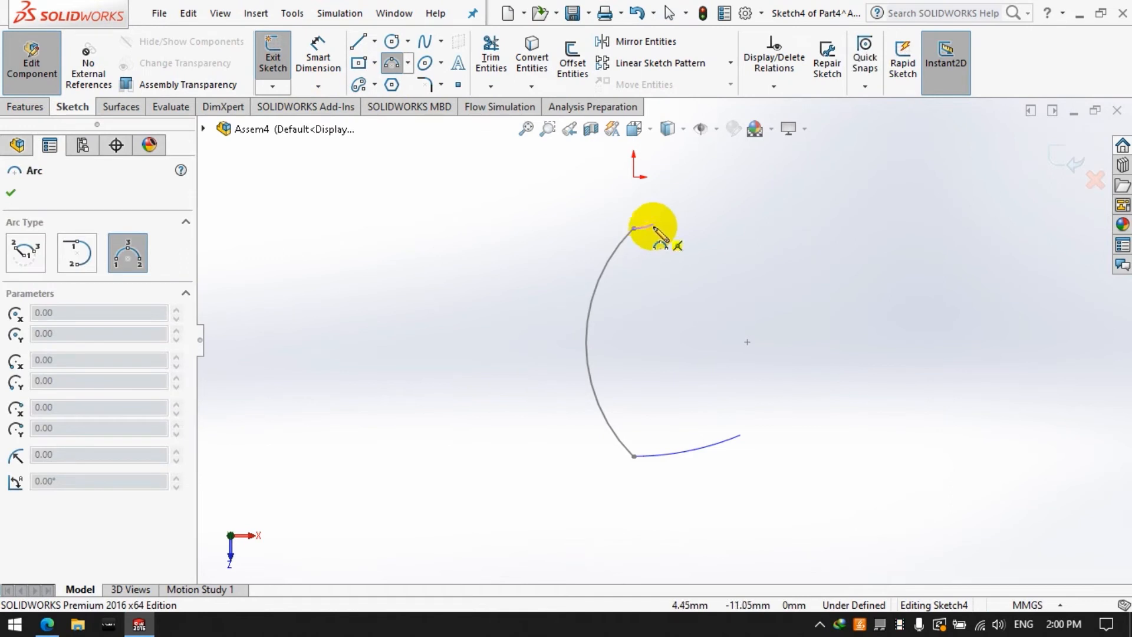
{"action": "left_click_drag", "start_coordinate": [653, 226], "coordinate": [741, 436]}
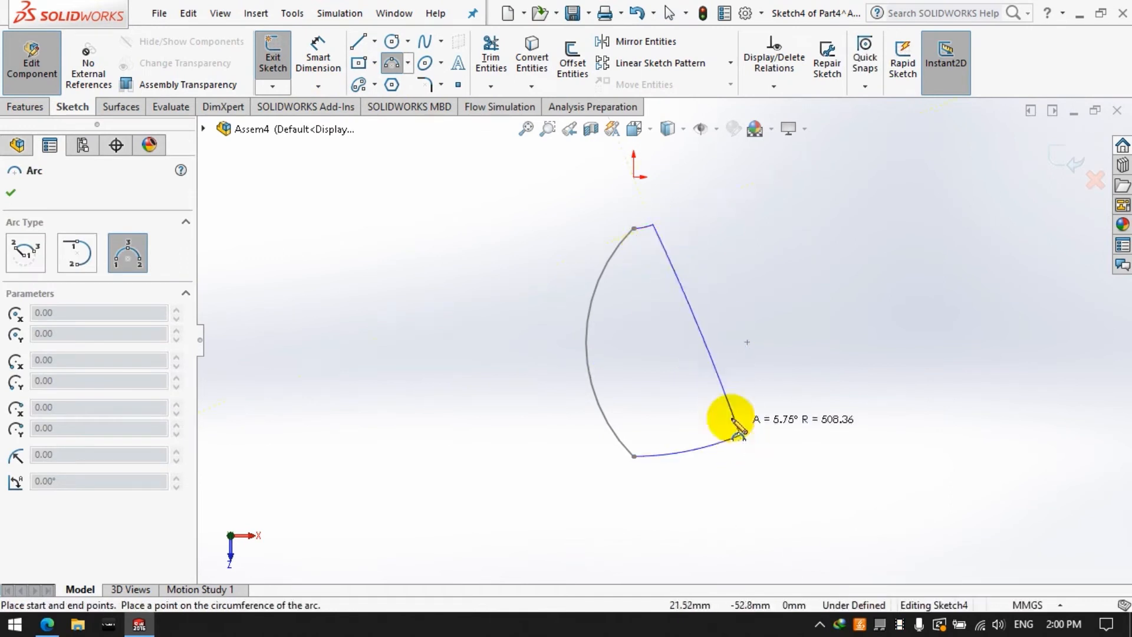
{"action": "left_click", "coordinate": [671, 378]}
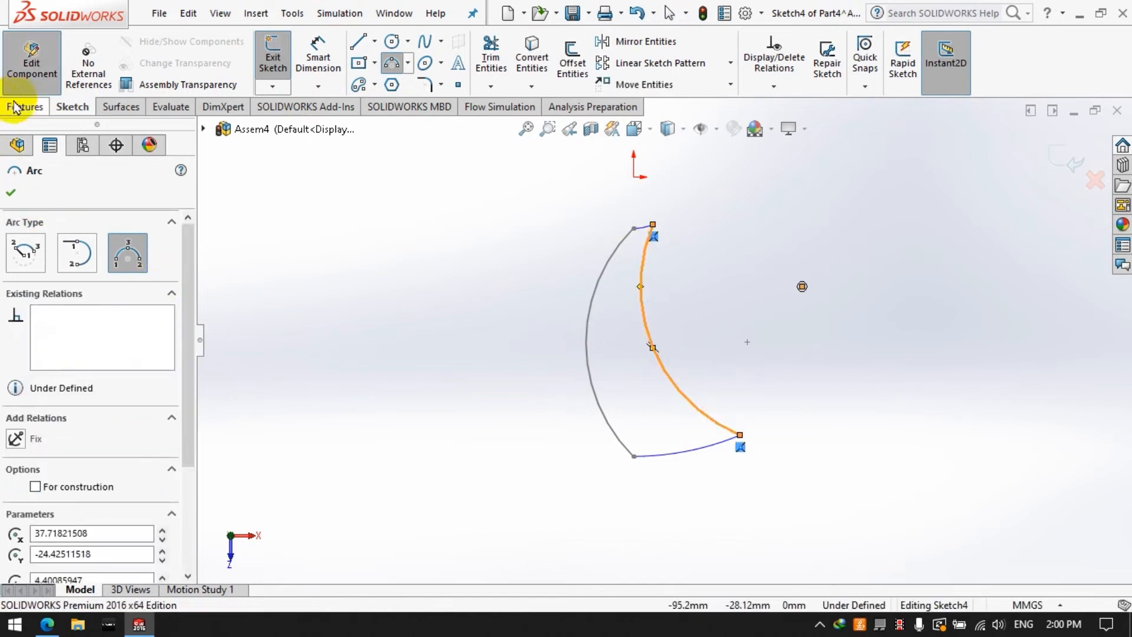
{"action": "left_click", "coordinate": [274, 62]}
Step: Create a lofted surface between the two arc sketches, using both helices as guide curves
{"action": "left_click", "coordinate": [121, 107]}
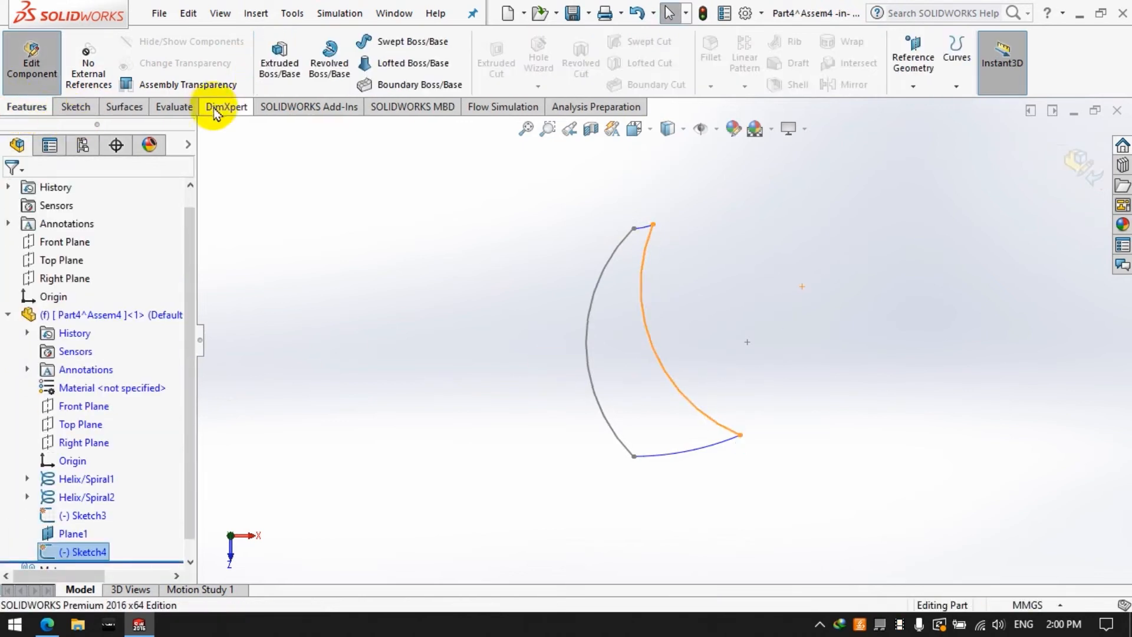
{"action": "left_click", "coordinate": [407, 61]}
{"action": "left_click", "coordinate": [587, 379]}
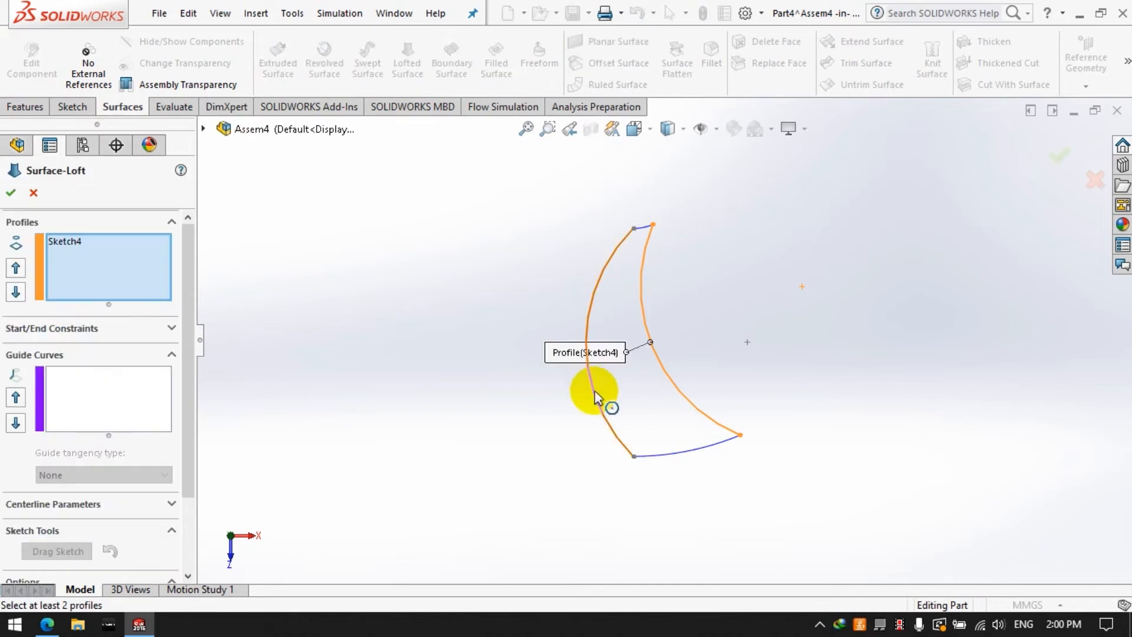
{"action": "left_click", "coordinate": [71, 379]}
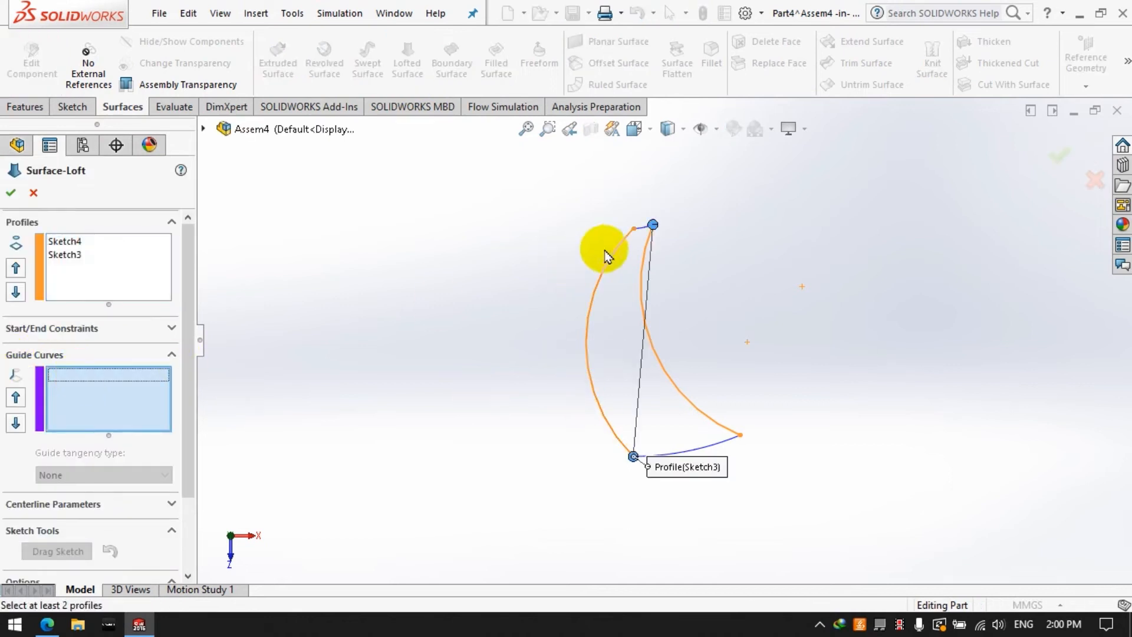
{"action": "left_click", "coordinate": [644, 229]}
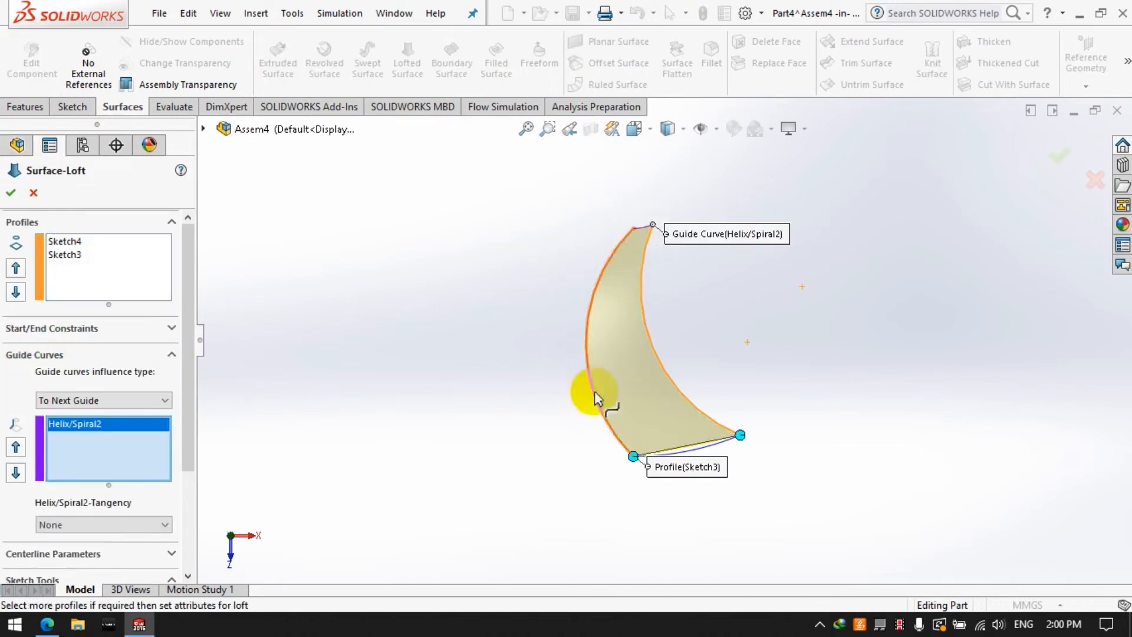
{"action": "left_click", "coordinate": [705, 450]}
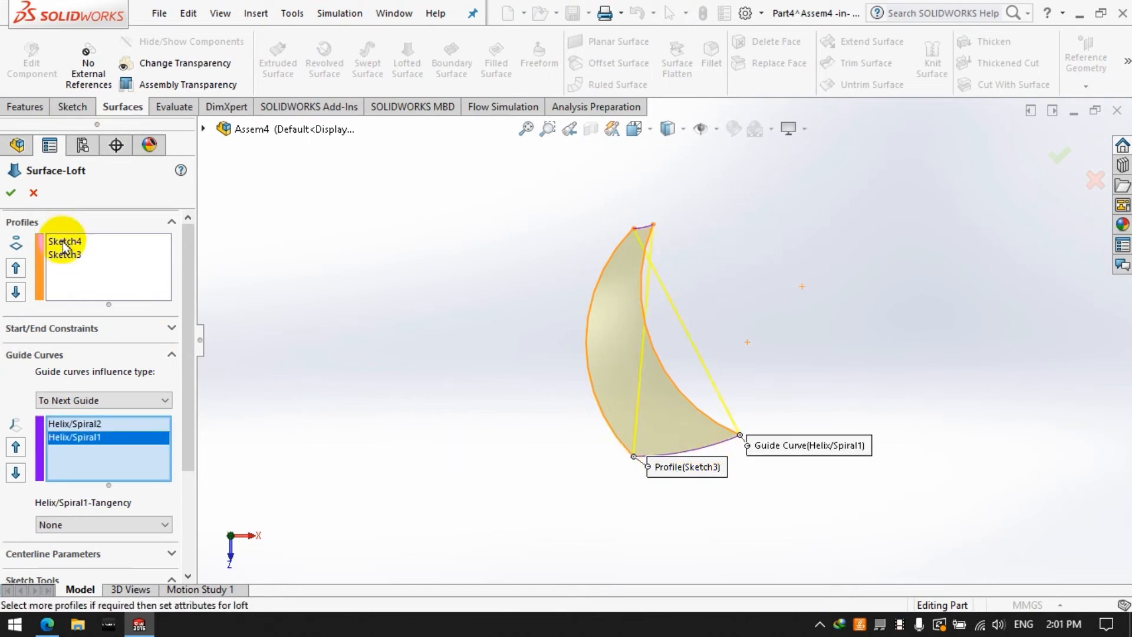
{"action": "left_click", "coordinate": [11, 192]}
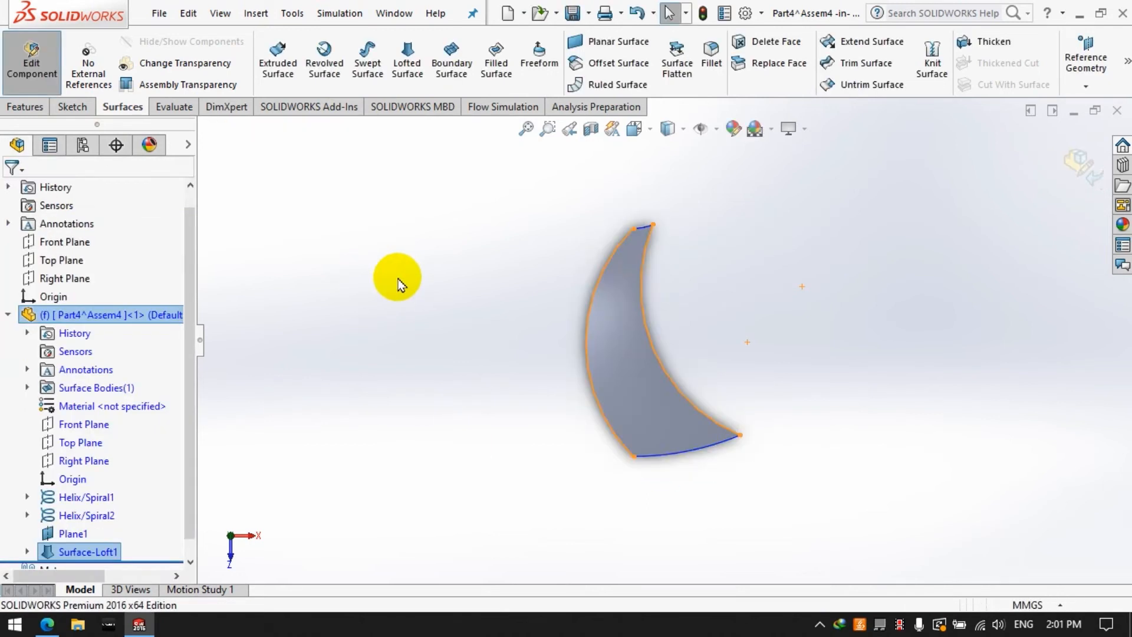
Step: Thicken the lofted surface by 1 mm on both sides
{"action": "middle_click_drag", "start_coordinate": [569, 320], "coordinate": [695, 227]}
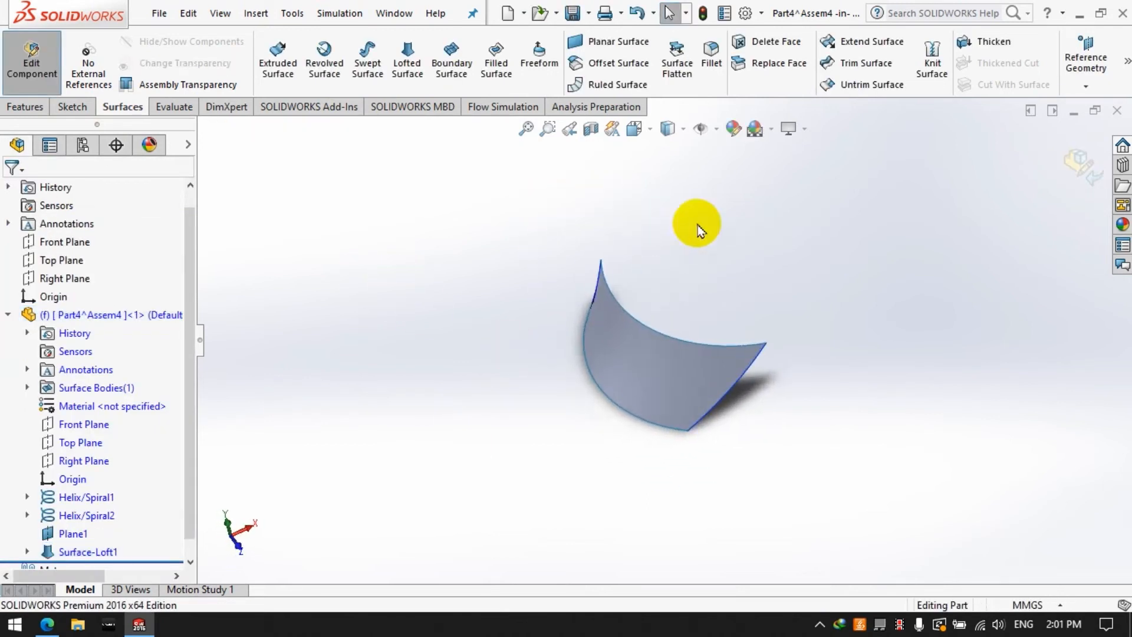
{"action": "left_click", "coordinate": [973, 53]}
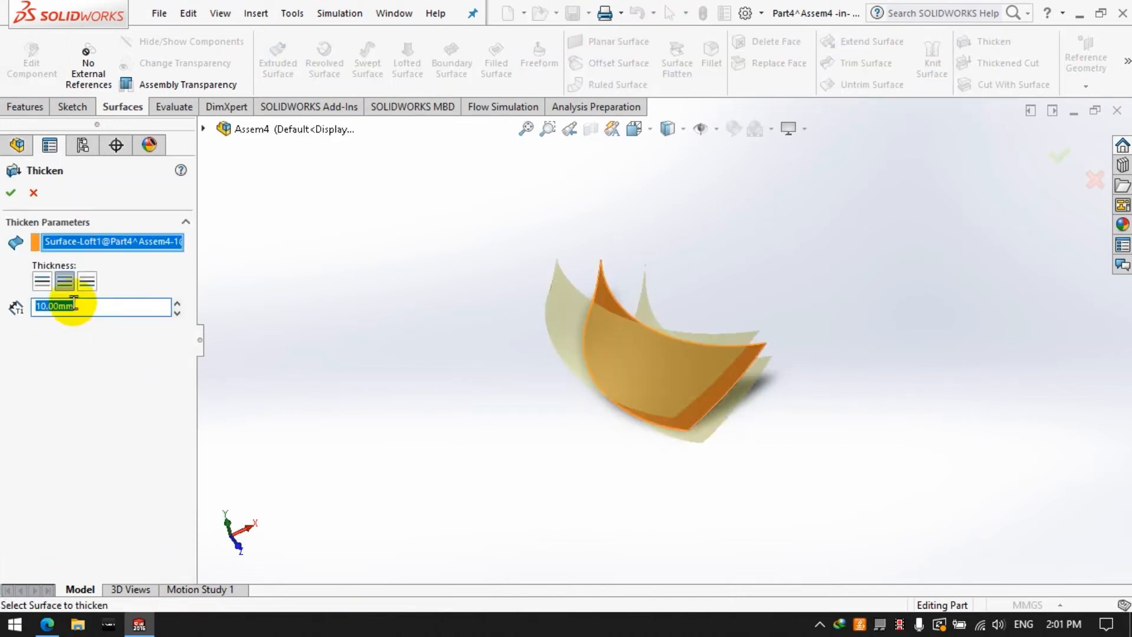
{"action": "type", "text": "1"}
{"action": "key", "text": "Return"}
{"action": "left_click", "coordinate": [11, 192]}
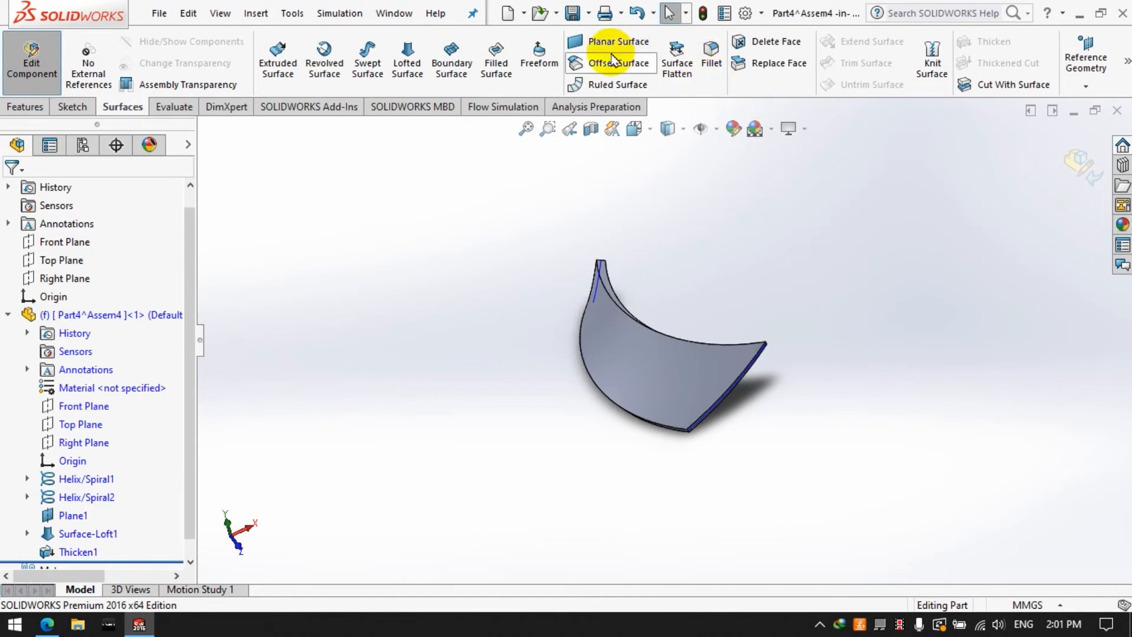
Step: Fillet the short thickness edge at the blade's upper outer corner with a 5 mm radius
{"action": "left_click", "coordinate": [676, 64]}
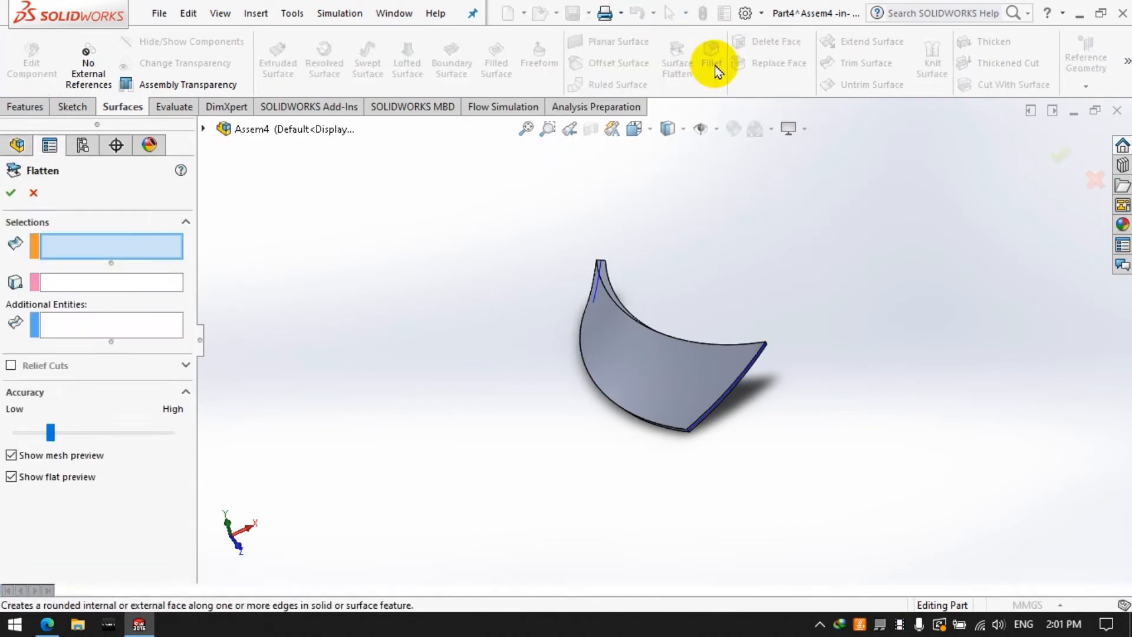
{"action": "left_click", "coordinate": [33, 192]}
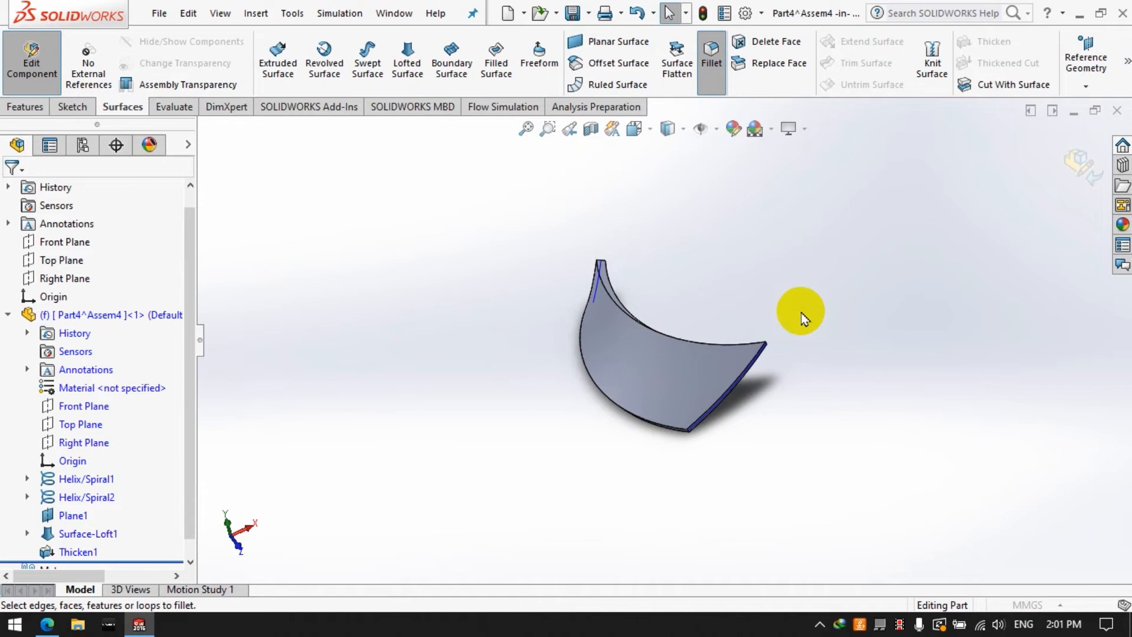
{"action": "scroll", "coordinate": [692, 383], "scroll_direction": "down", "scroll_amount": 5}
{"action": "left_click", "coordinate": [661, 295]}
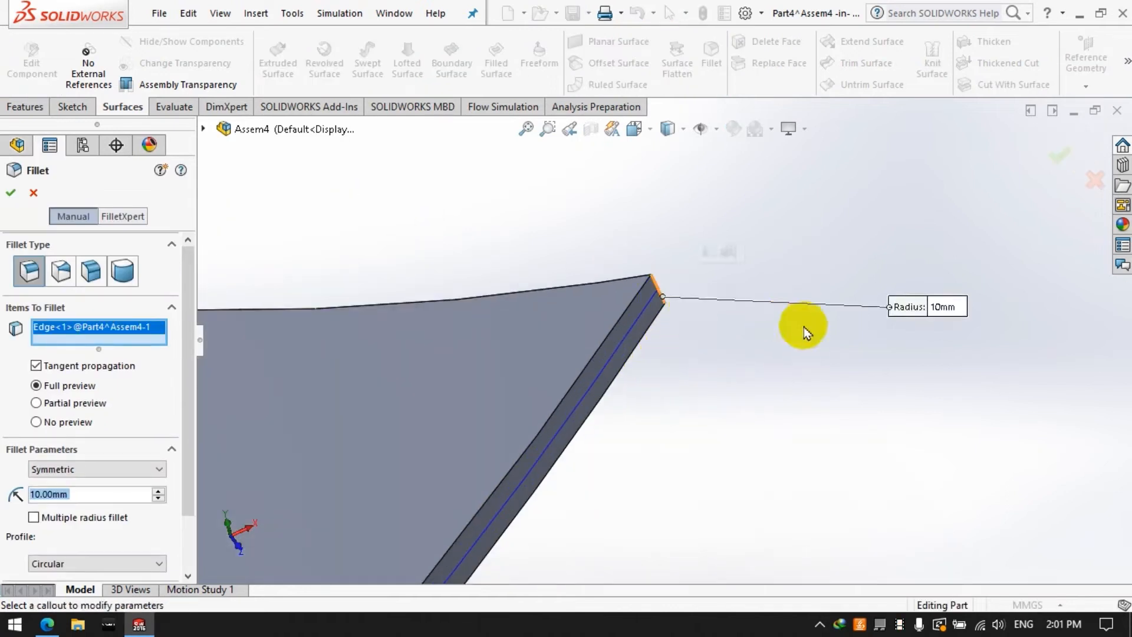
{"action": "scroll", "coordinate": [808, 328], "scroll_direction": "up", "scroll_amount": 5}
{"action": "type", "text": "5"}
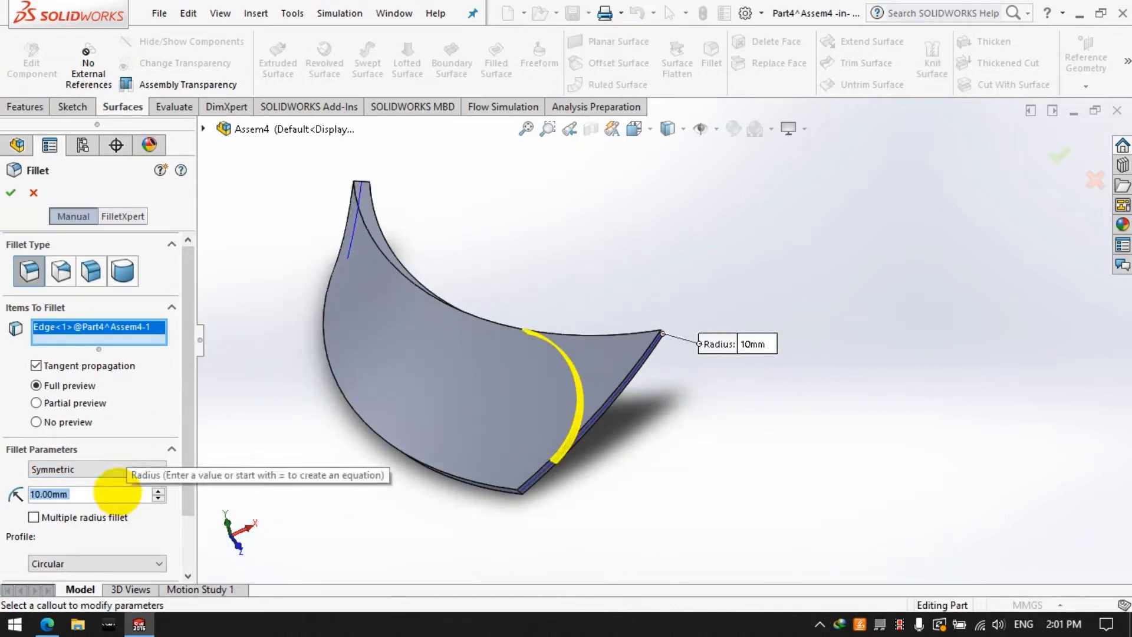
{"action": "key", "text": "Return"}
{"action": "left_click", "coordinate": [10, 199]}
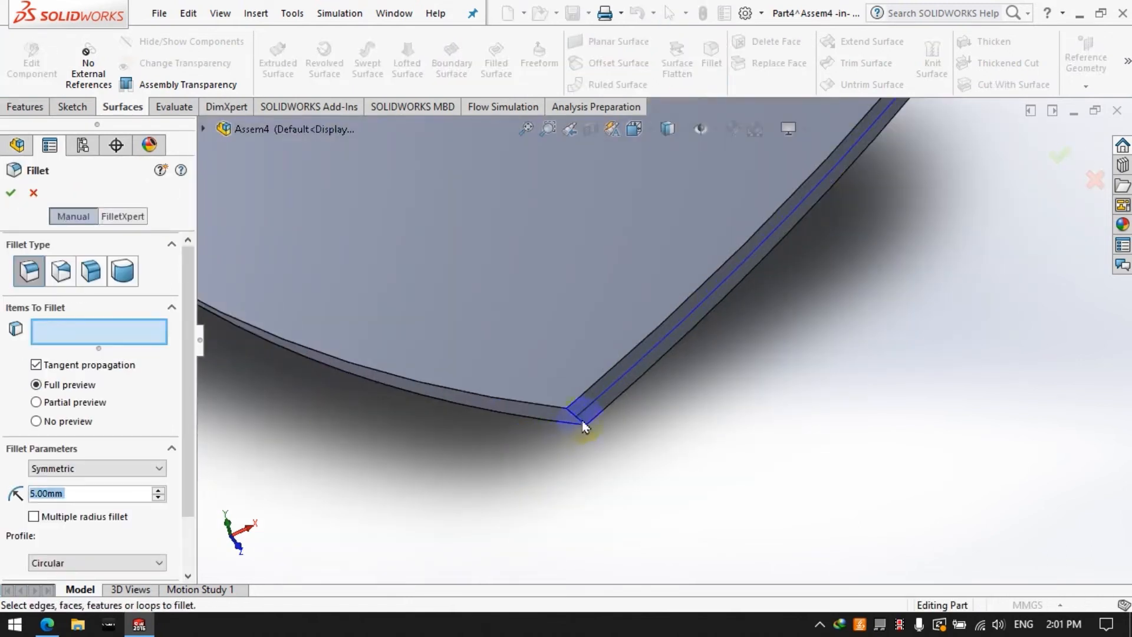
Step: Fillet the short thickness edge at the blade's lower outer corner with a 10 mm radius
{"action": "left_click", "coordinate": [584, 420]}
{"action": "scroll", "coordinate": [655, 543], "scroll_direction": "up", "scroll_amount": 3}
{"action": "scroll", "coordinate": [654, 542], "scroll_direction": "up", "scroll_amount": 2}
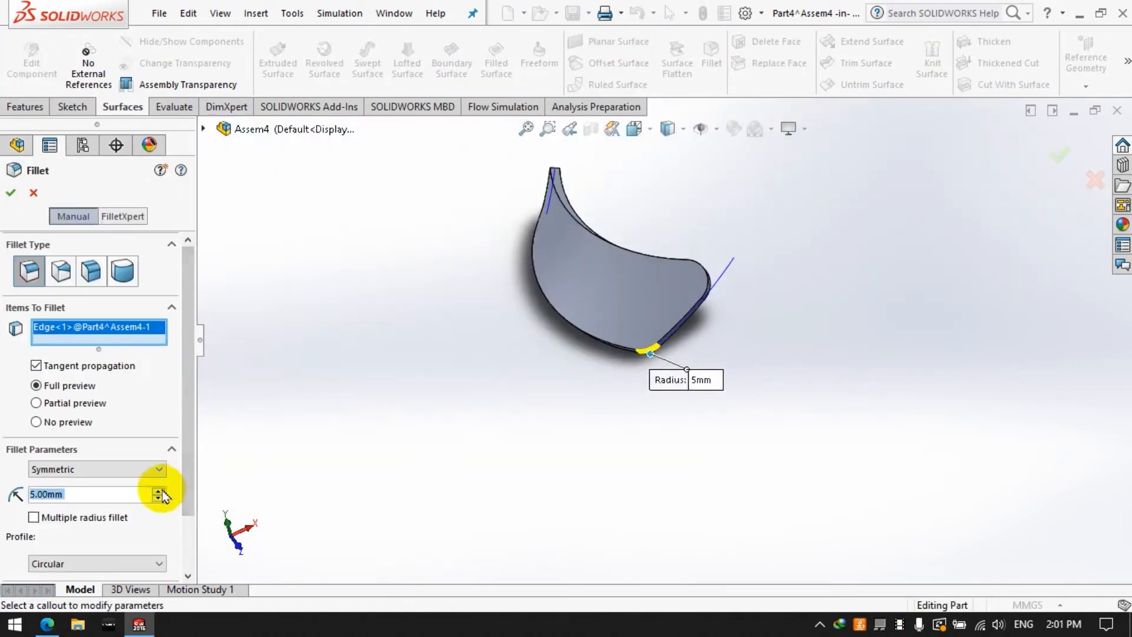
{"action": "type", "text": "10"}
{"action": "key", "text": "Return"}
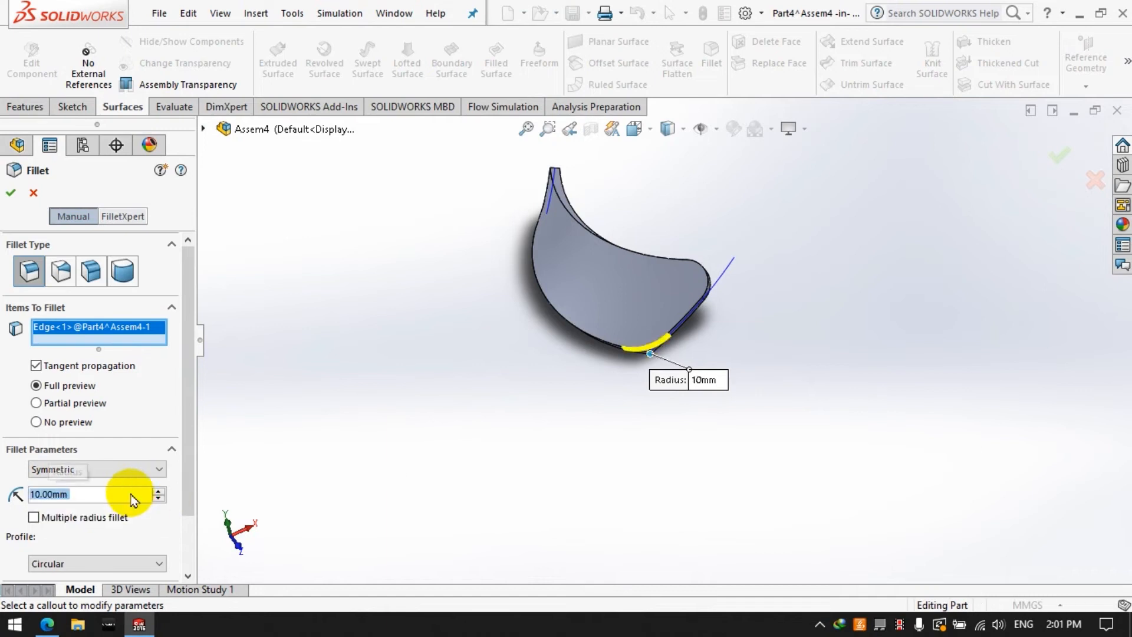
{"action": "left_click", "coordinate": [13, 197]}
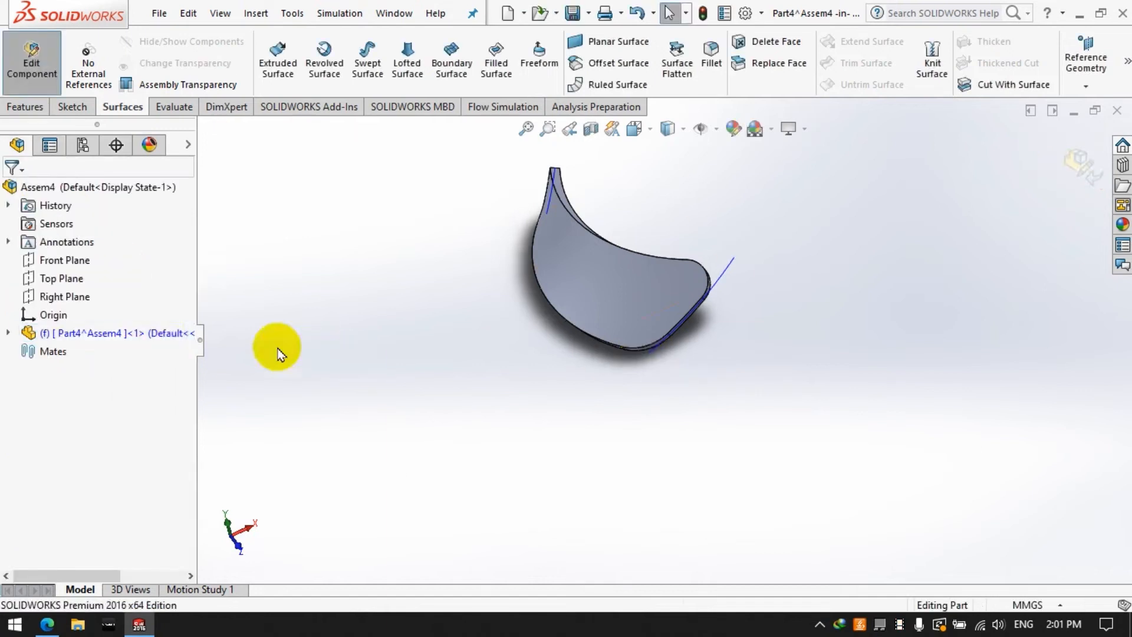
Step: Sketch a vertical line about 15 mm long upward from the origin on the part's Front Plane
{"action": "left_click", "coordinate": [8, 333]}
{"action": "left_click", "coordinate": [77, 369]}
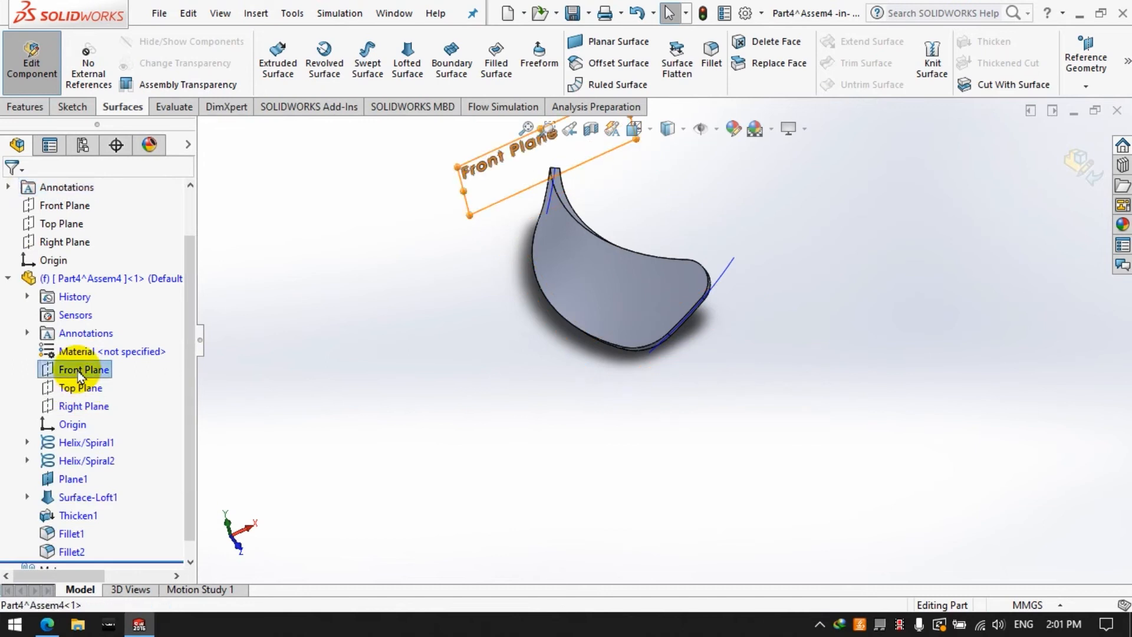
{"action": "left_click", "coordinate": [72, 106]}
{"action": "left_click", "coordinate": [272, 53]}
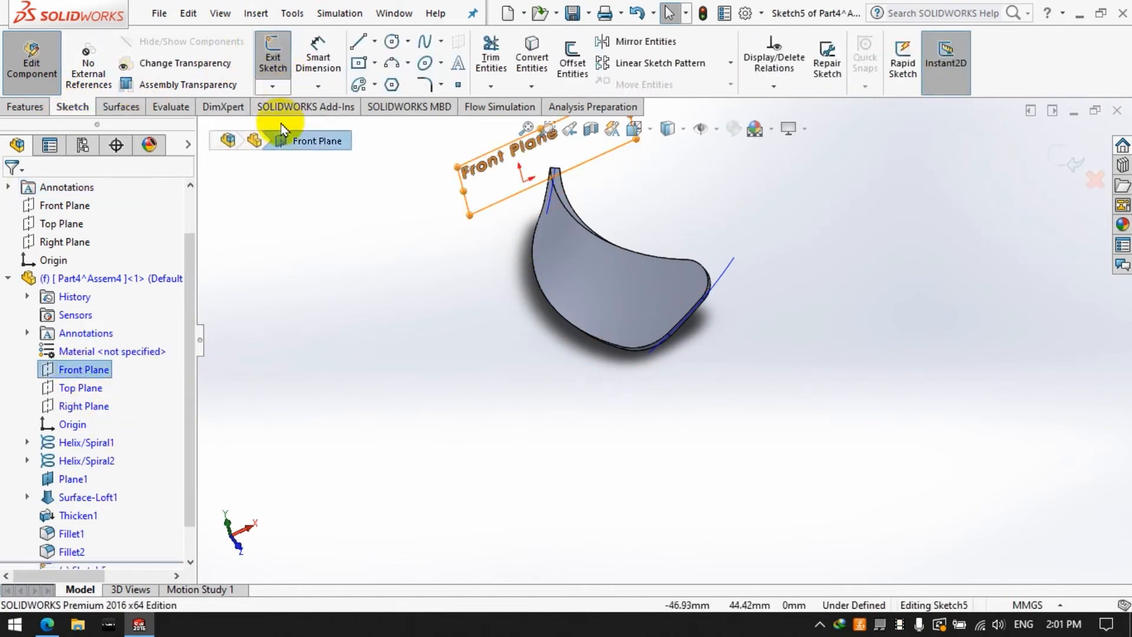
{"action": "right_click", "coordinate": [107, 375]}
{"action": "left_click", "coordinate": [187, 339]}
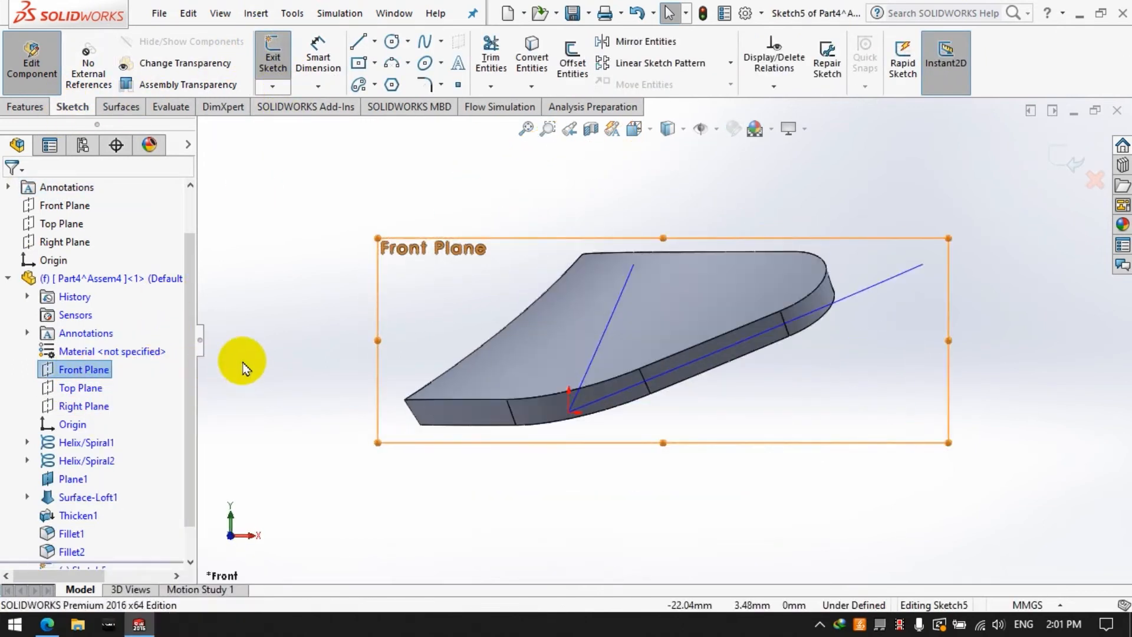
{"action": "left_click", "coordinate": [358, 43]}
{"action": "left_click", "coordinate": [569, 392]}
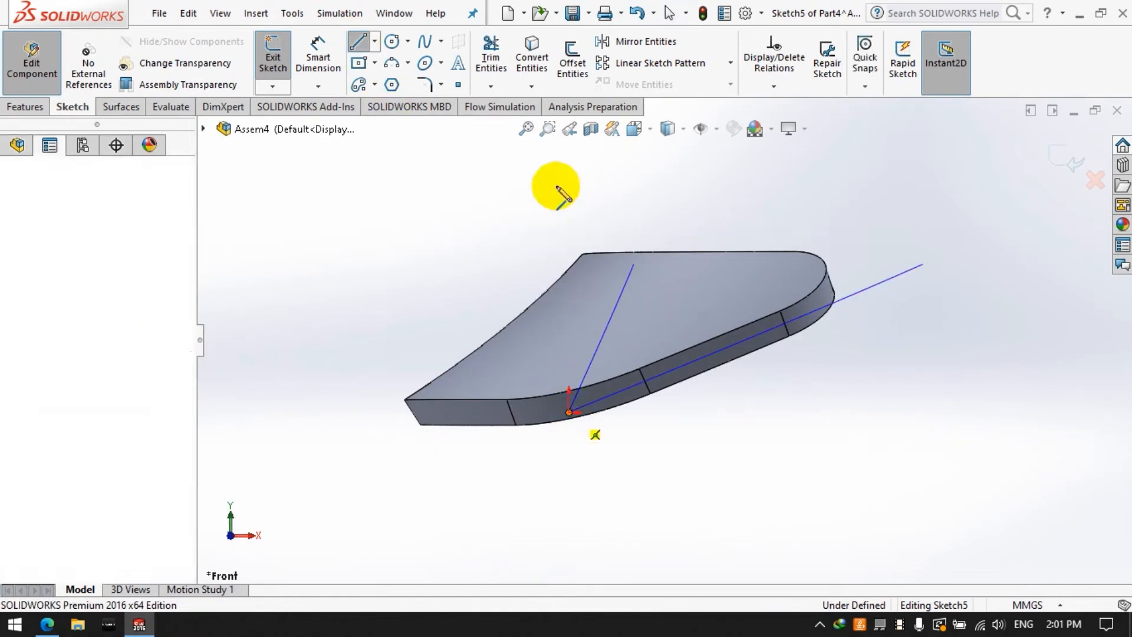
{"action": "left_click", "coordinate": [569, 189]}
Step: Dimension the vertical line's length to 10 mm and exit the sketch
{"action": "left_click", "coordinate": [317, 53]}
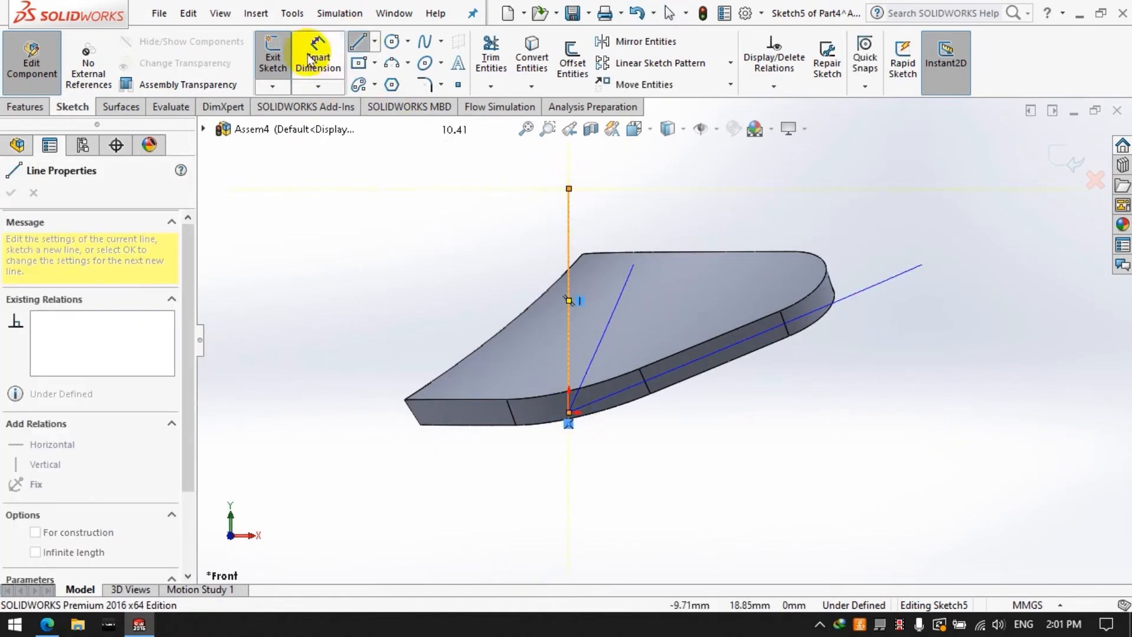
{"action": "left_click", "coordinate": [571, 238]}
{"action": "left_click", "coordinate": [973, 276]}
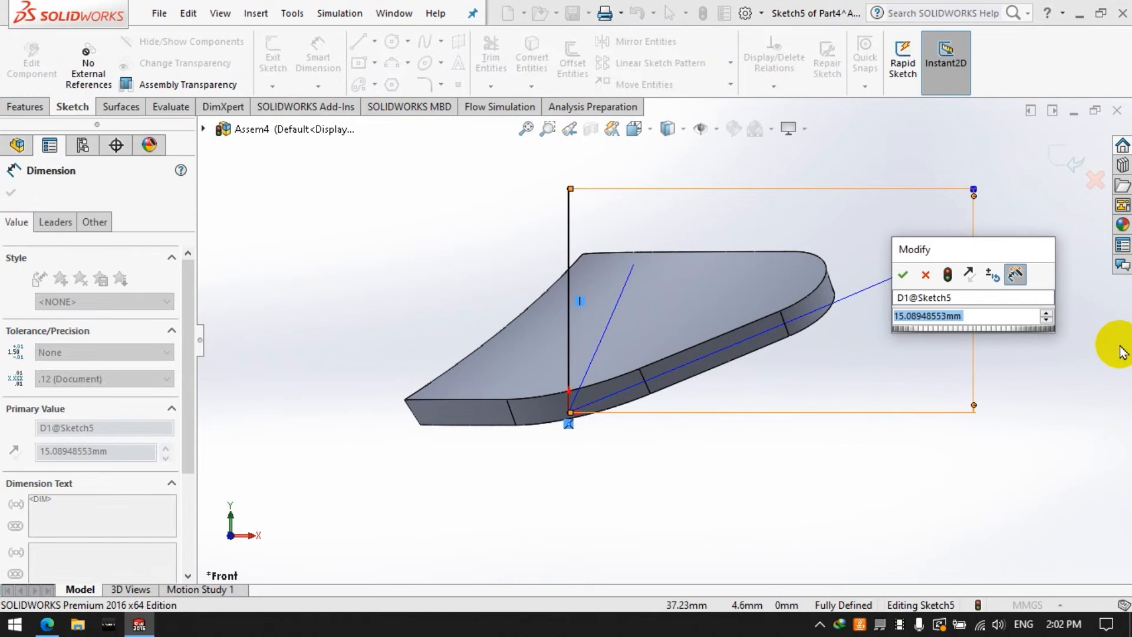
{"action": "type", "text": "10"}
{"action": "key", "text": "Return"}
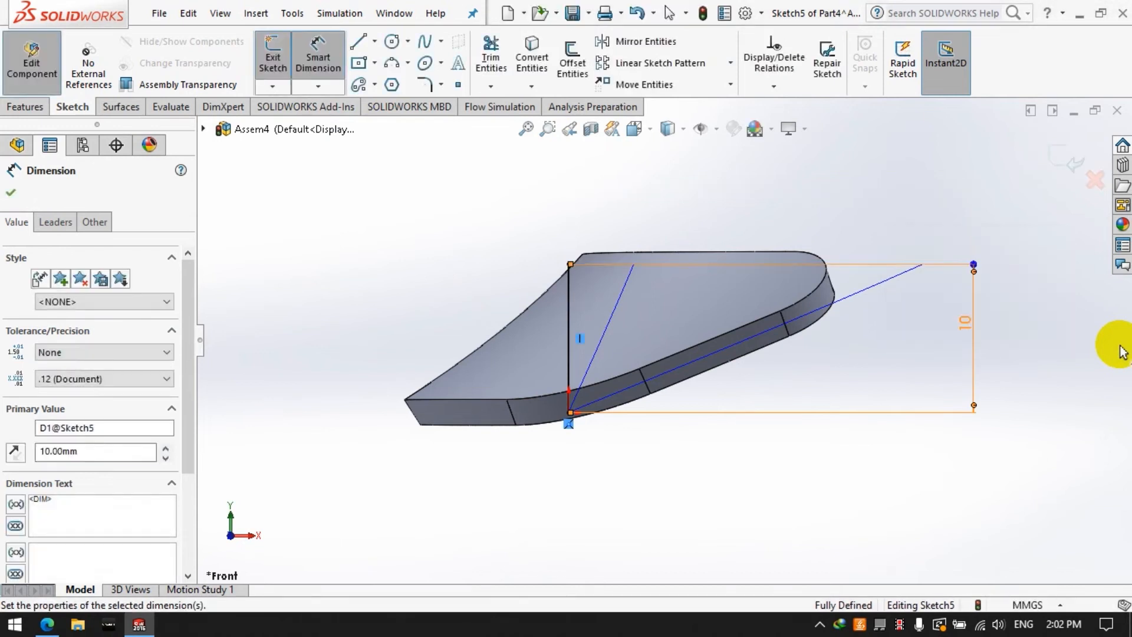
{"action": "left_click", "coordinate": [437, 214]}
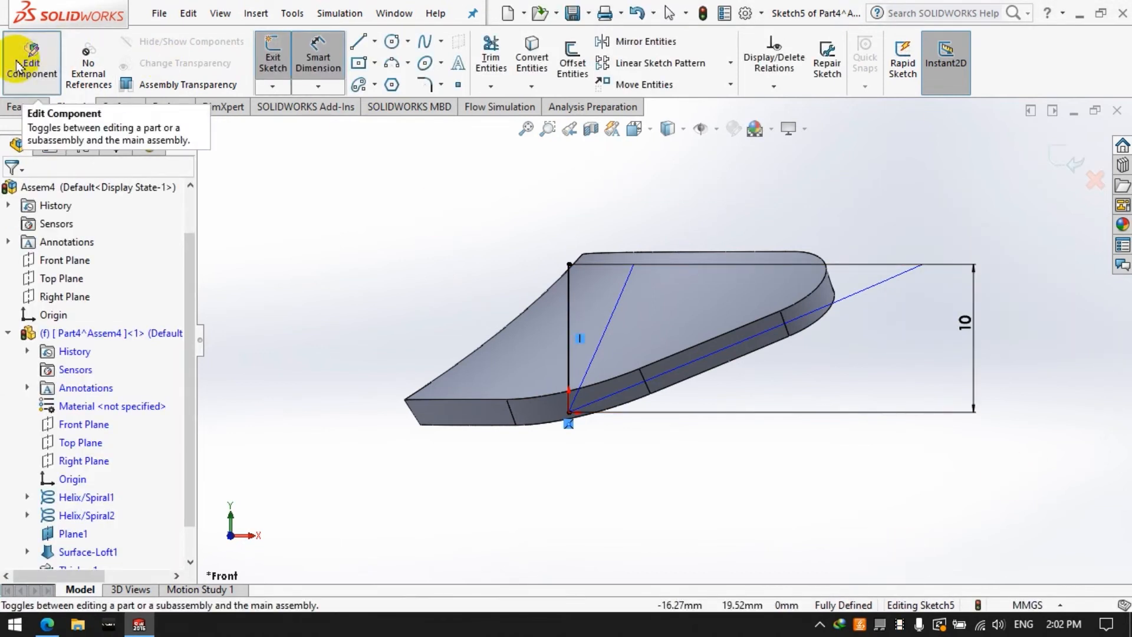
{"action": "left_click", "coordinate": [276, 68]}
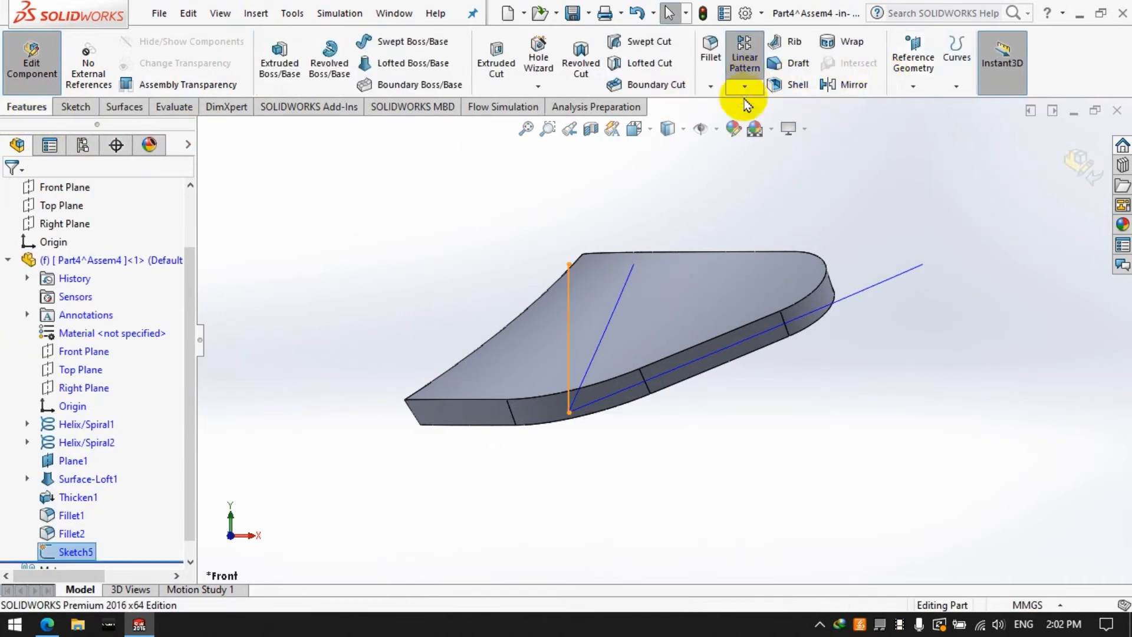
{"action": "left_click", "coordinate": [743, 70]}
{"action": "left_click", "coordinate": [29, 189]}
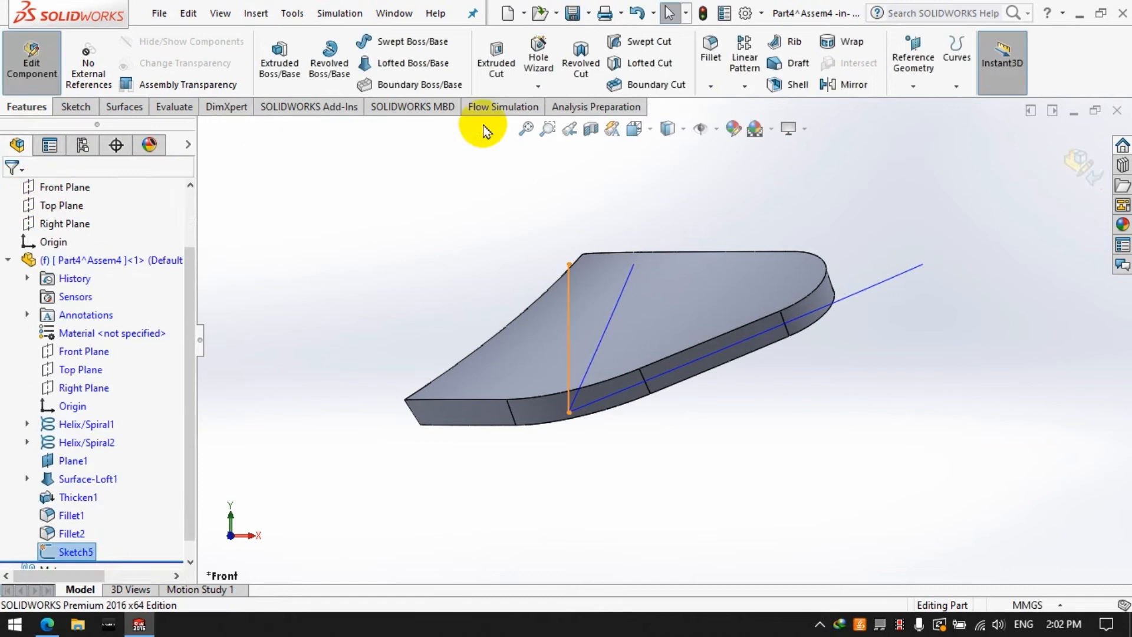
{"action": "left_click", "coordinate": [745, 86]}
{"action": "left_click", "coordinate": [757, 127]}
{"action": "left_click", "coordinate": [711, 287]}
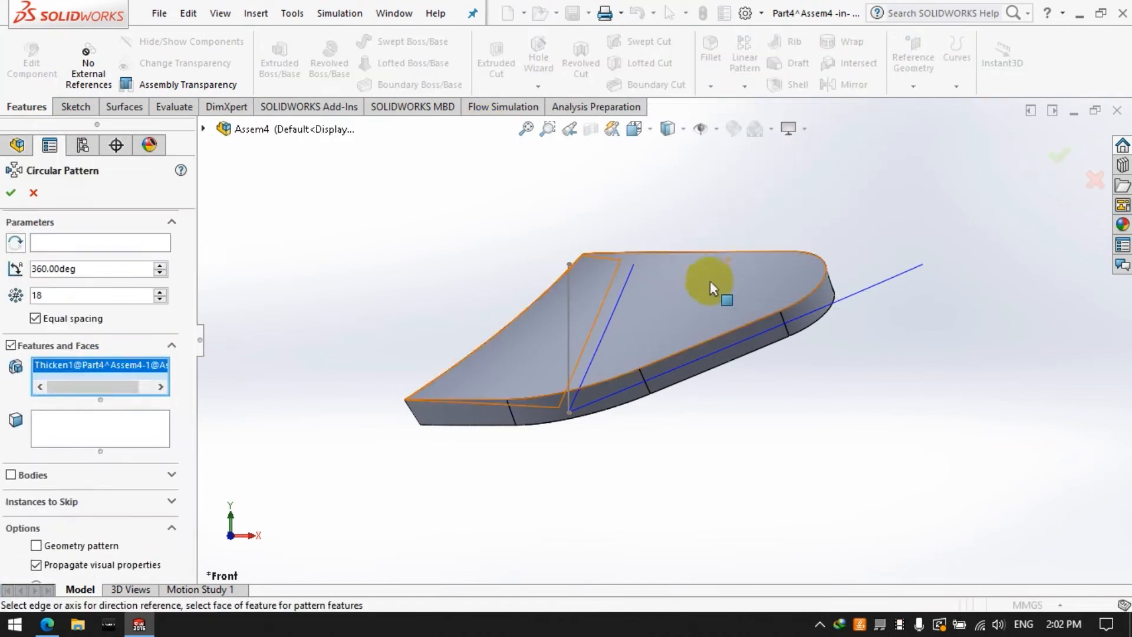
{"action": "right_click", "coordinate": [54, 367]}
{"action": "left_click", "coordinate": [97, 396]}
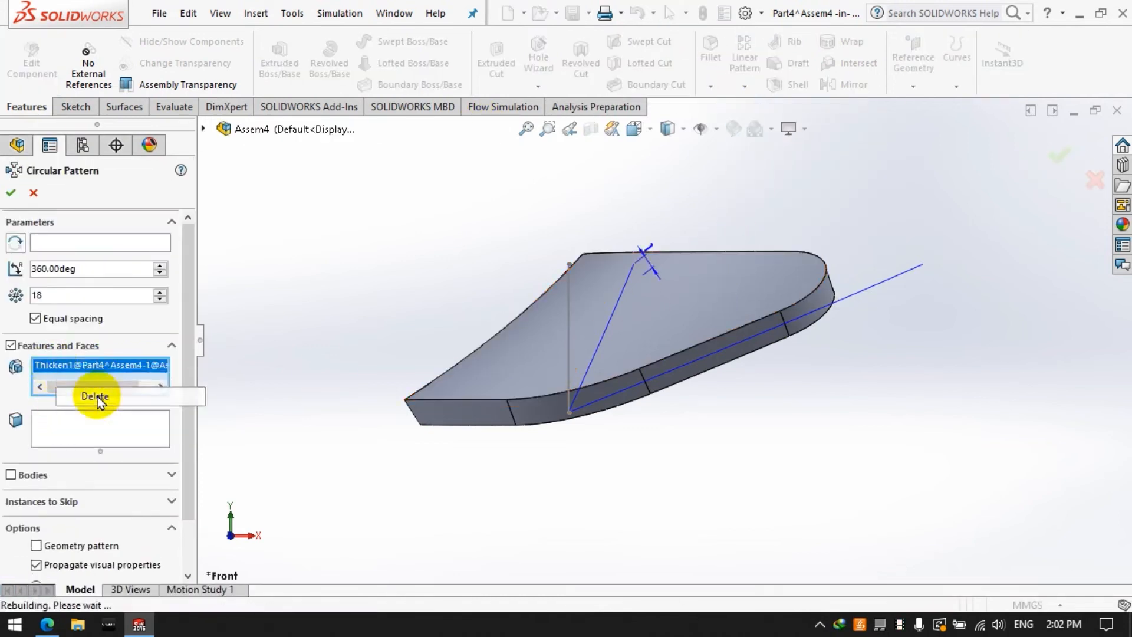
{"action": "left_click", "coordinate": [56, 479]}
{"action": "left_click", "coordinate": [672, 344]}
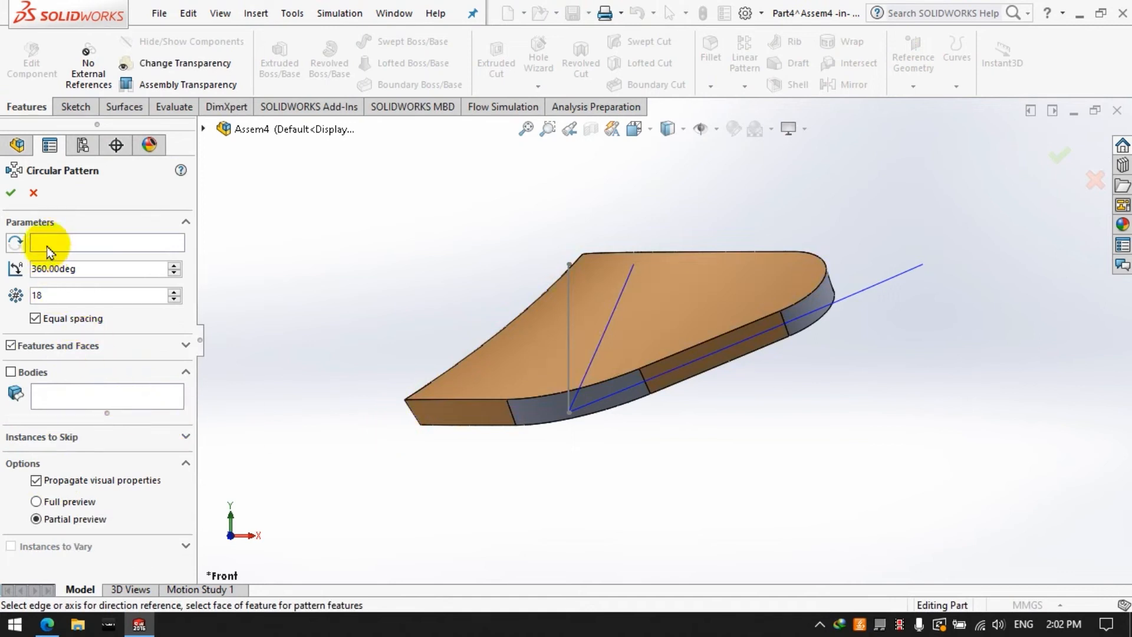
{"action": "left_click", "coordinate": [567, 325]}
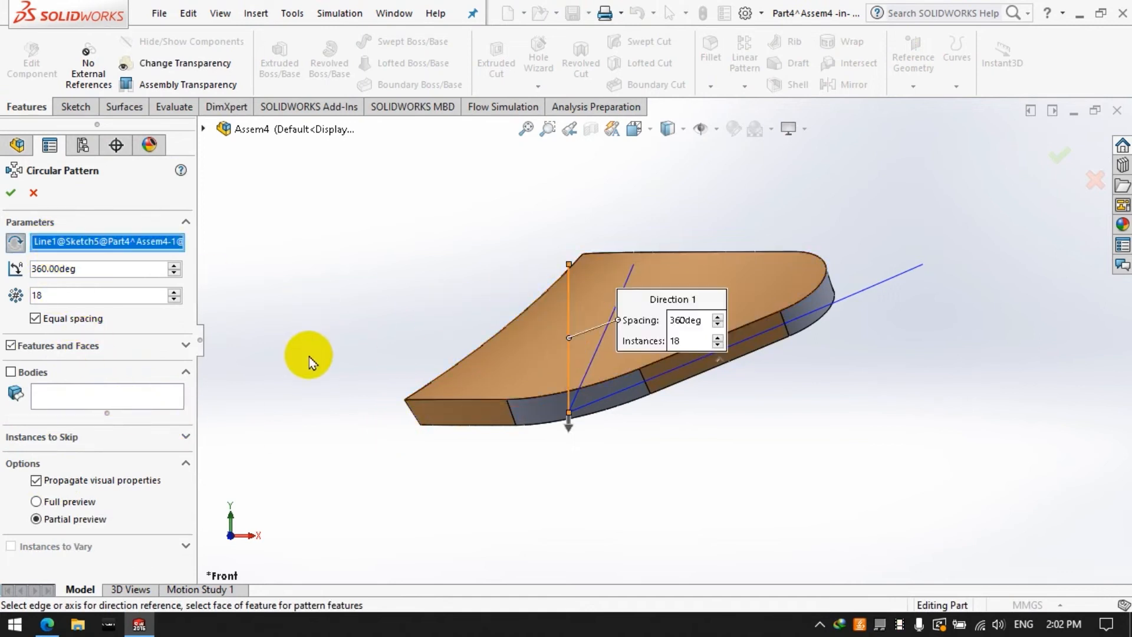
{"action": "middle_click_drag", "start_coordinate": [252, 302], "coordinate": [581, 331]}
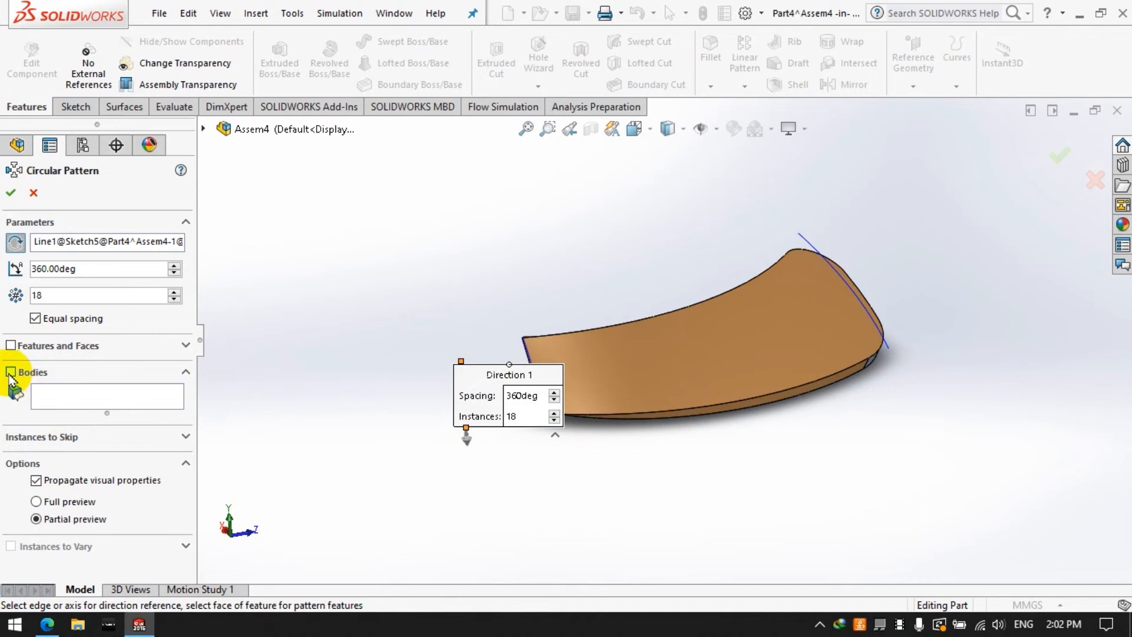
{"action": "left_click", "coordinate": [33, 193]}
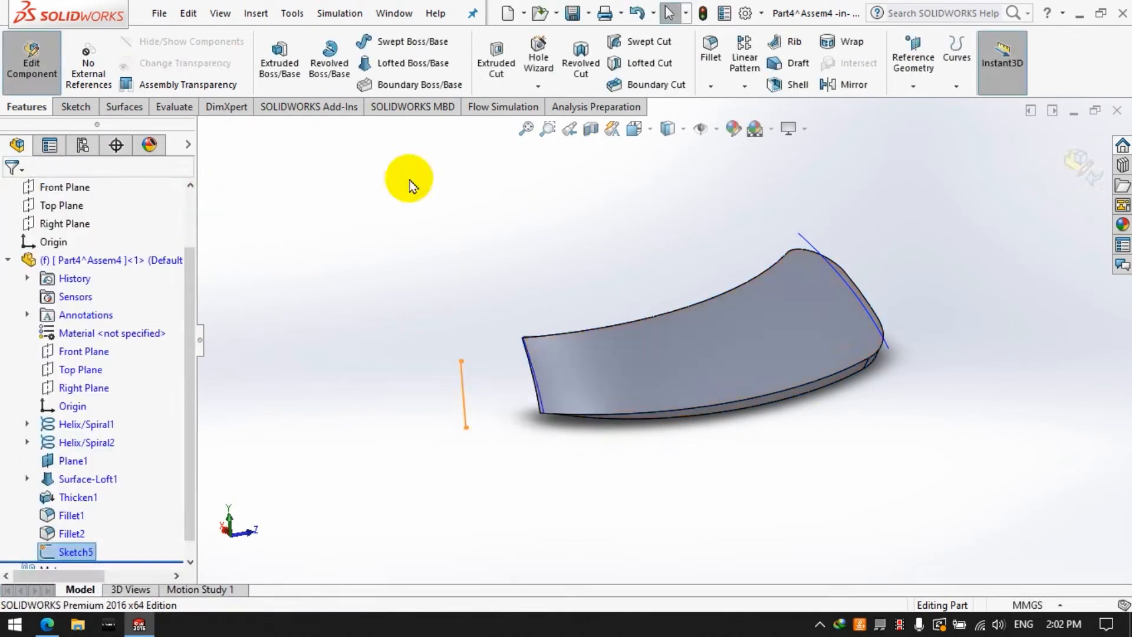
Step: Circular-pattern the blade body about the sketched vertical line with 8 equally spaced instances over 360 degrees
{"action": "left_click", "coordinate": [744, 87]}
{"action": "left_click", "coordinate": [778, 125]}
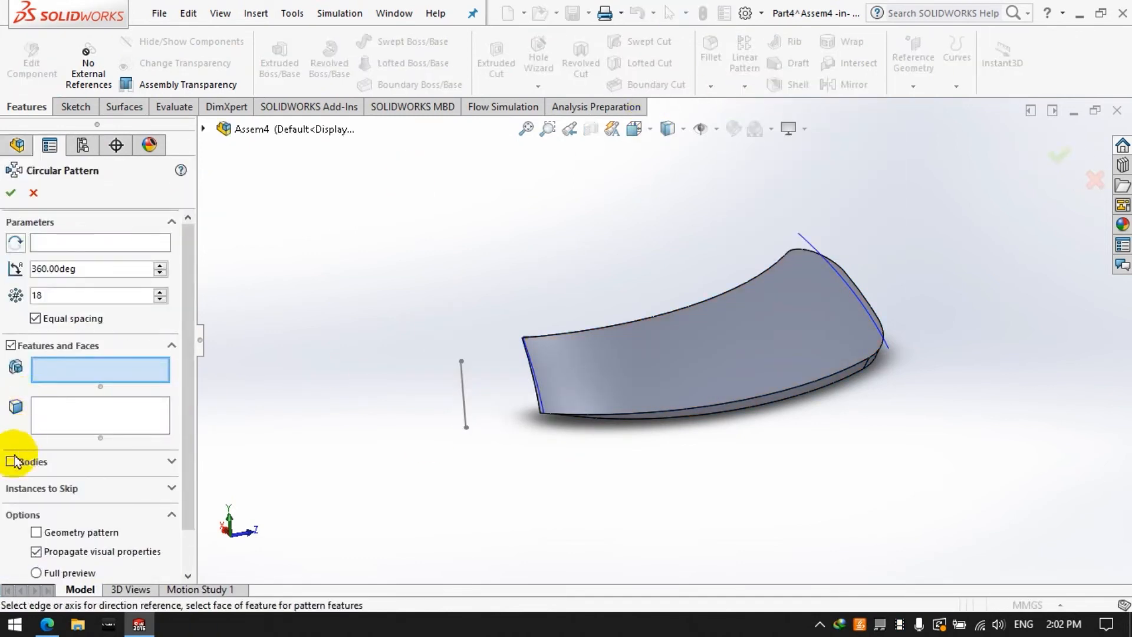
{"action": "left_click", "coordinate": [14, 461]}
{"action": "left_click", "coordinate": [726, 403]}
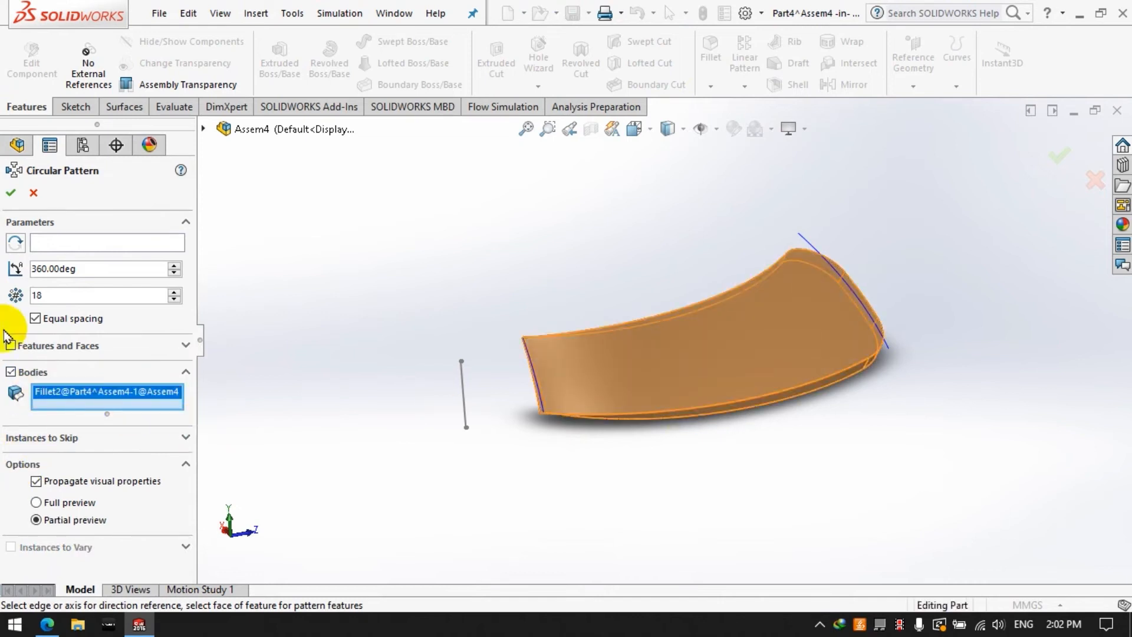
{"action": "left_click", "coordinate": [63, 248]}
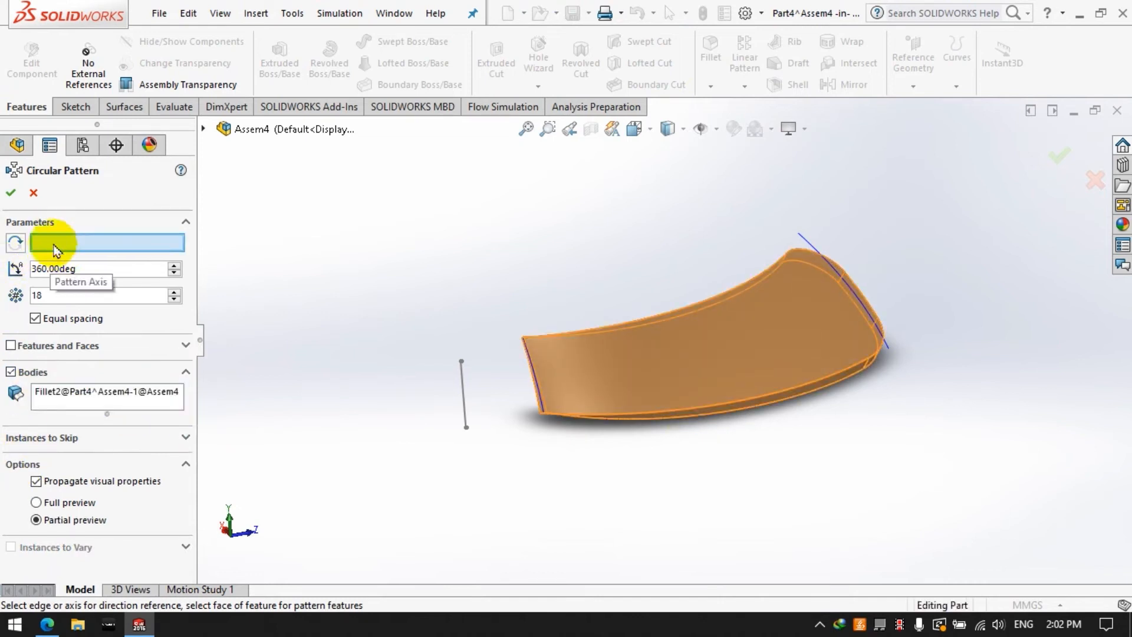
{"action": "left_click", "coordinate": [464, 392]}
{"action": "type", "text": "8"}
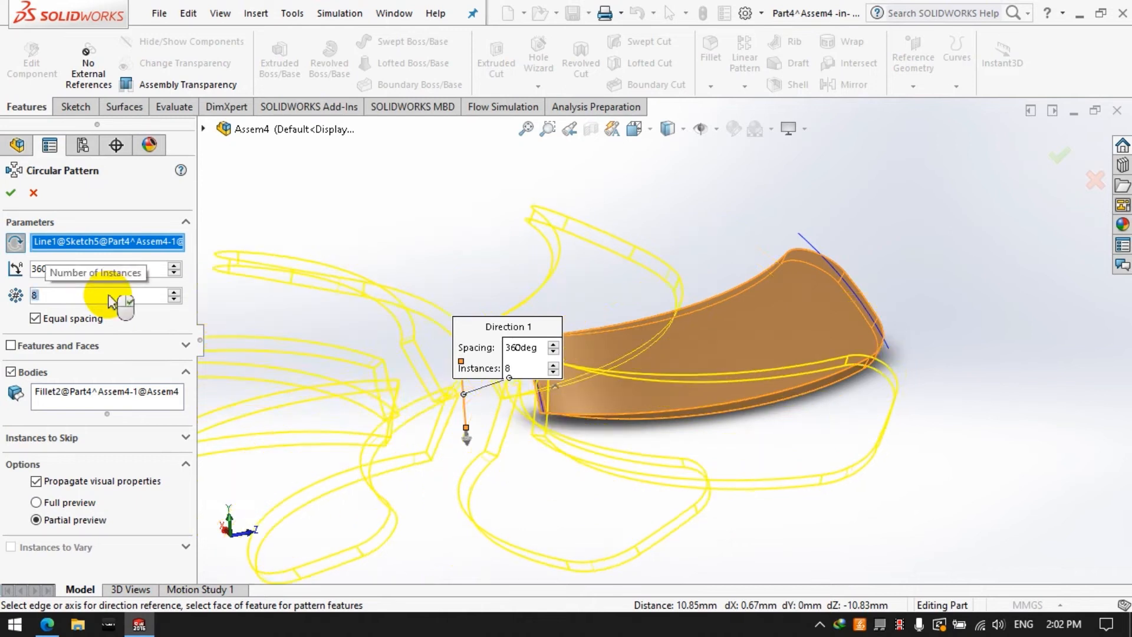
{"action": "left_click", "coordinate": [11, 192]}
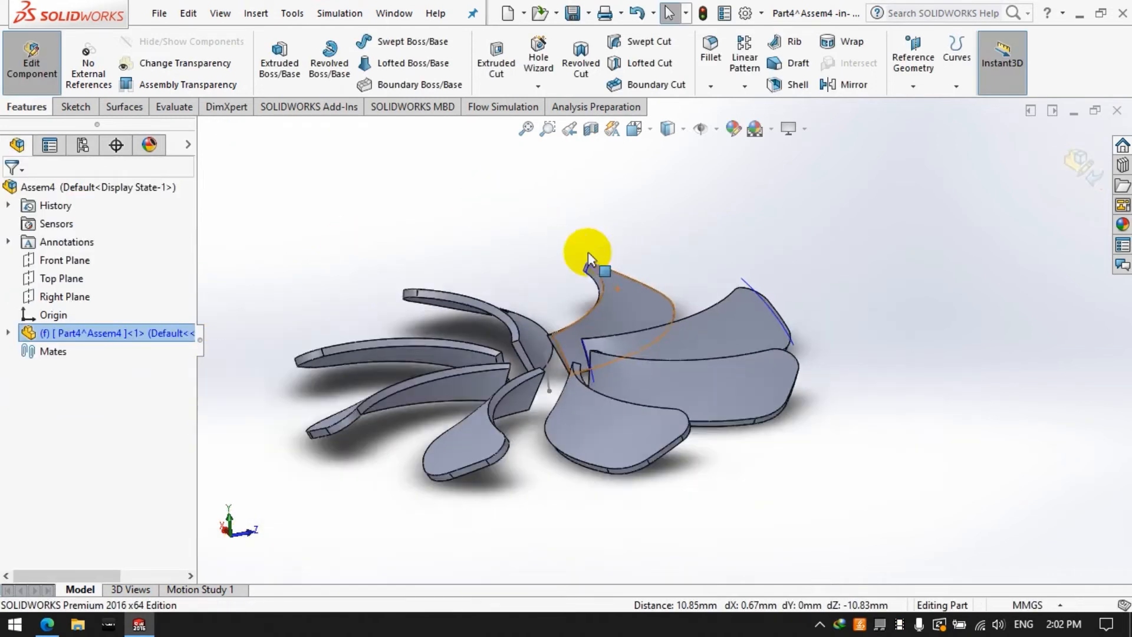
{"action": "middle_click_drag", "start_coordinate": [758, 450], "coordinate": [722, 449]}
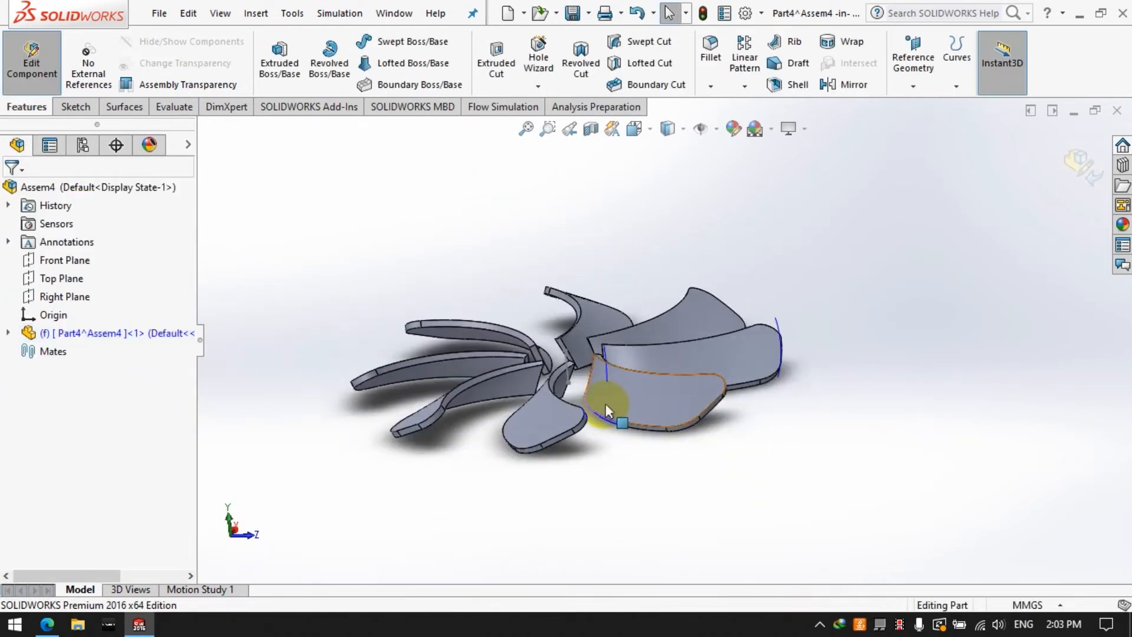
{"action": "left_click", "coordinate": [715, 88]}
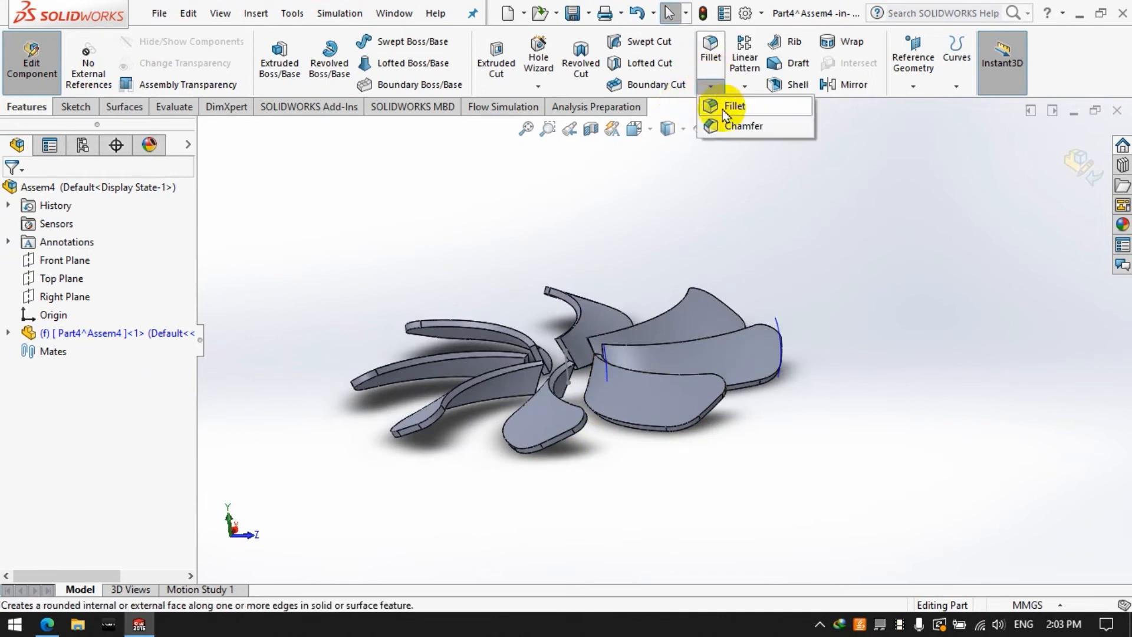
{"action": "left_click", "coordinate": [730, 113]}
{"action": "left_click", "coordinate": [685, 427]}
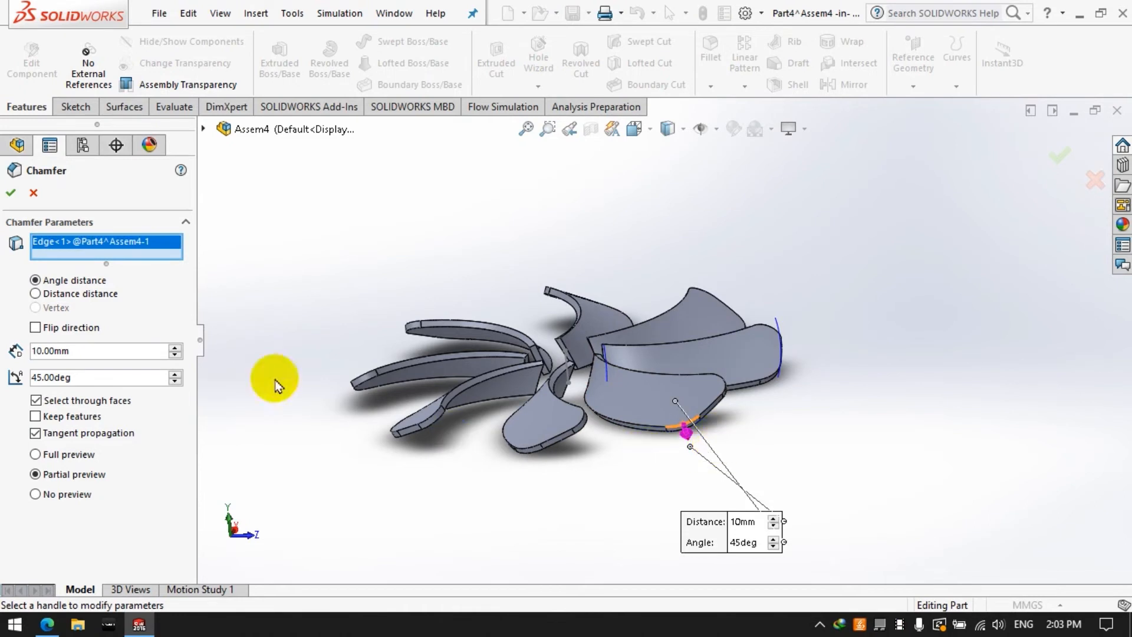
{"action": "left_click", "coordinate": [33, 193]}
Step: Delete the circular pattern feature from the blade part
{"action": "left_click", "coordinate": [8, 331]}
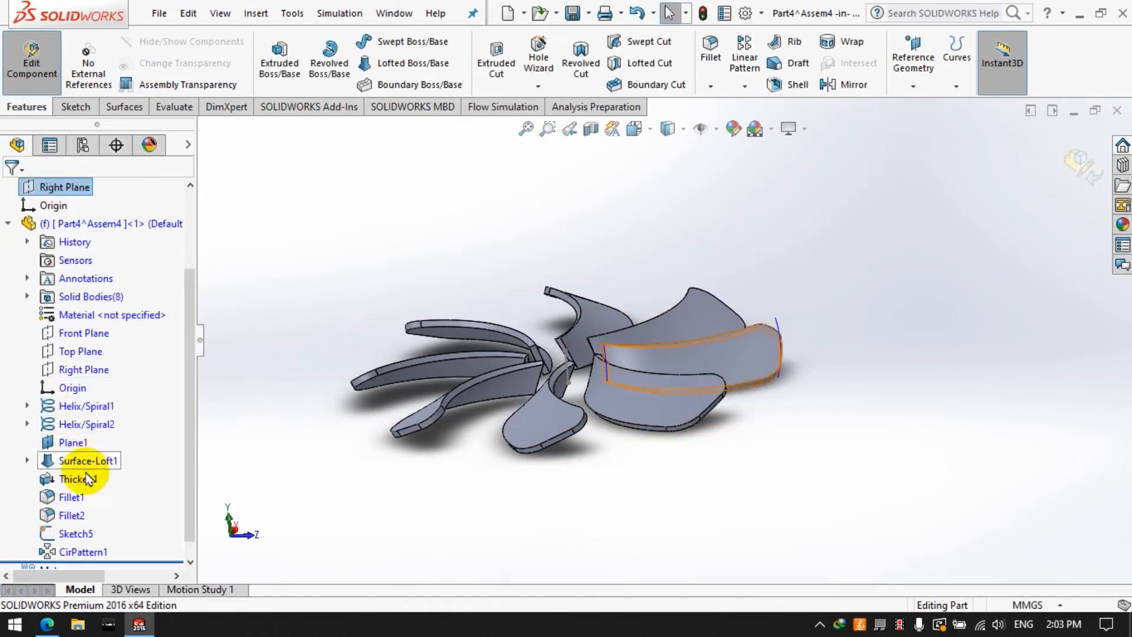
{"action": "right_click", "coordinate": [81, 553]}
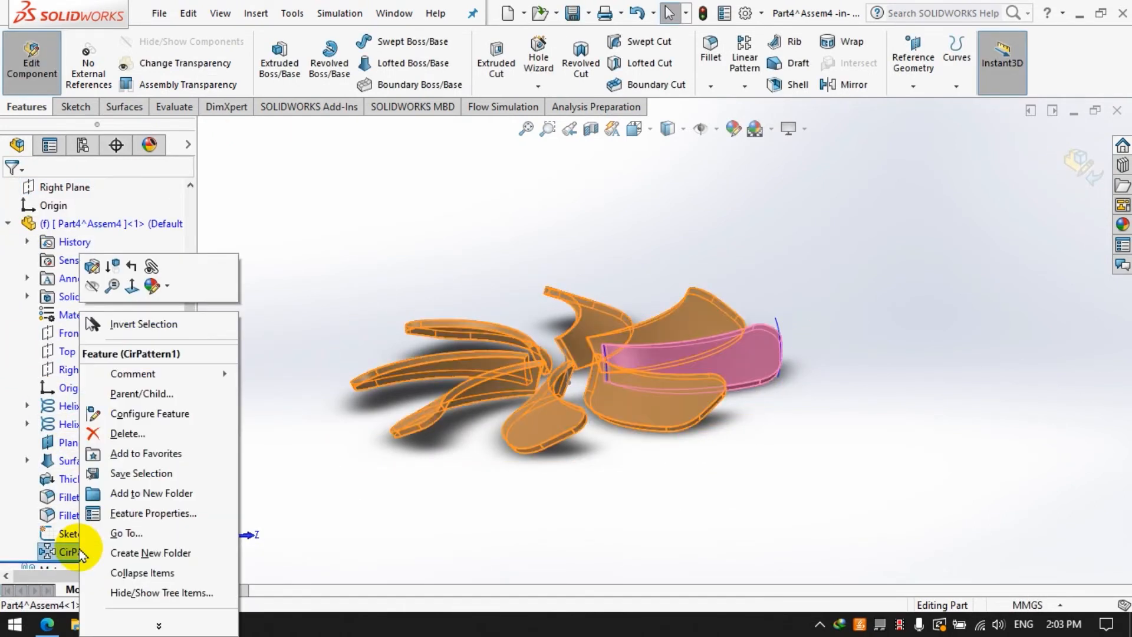
{"action": "left_click", "coordinate": [118, 434]}
{"action": "left_click", "coordinate": [312, 190]}
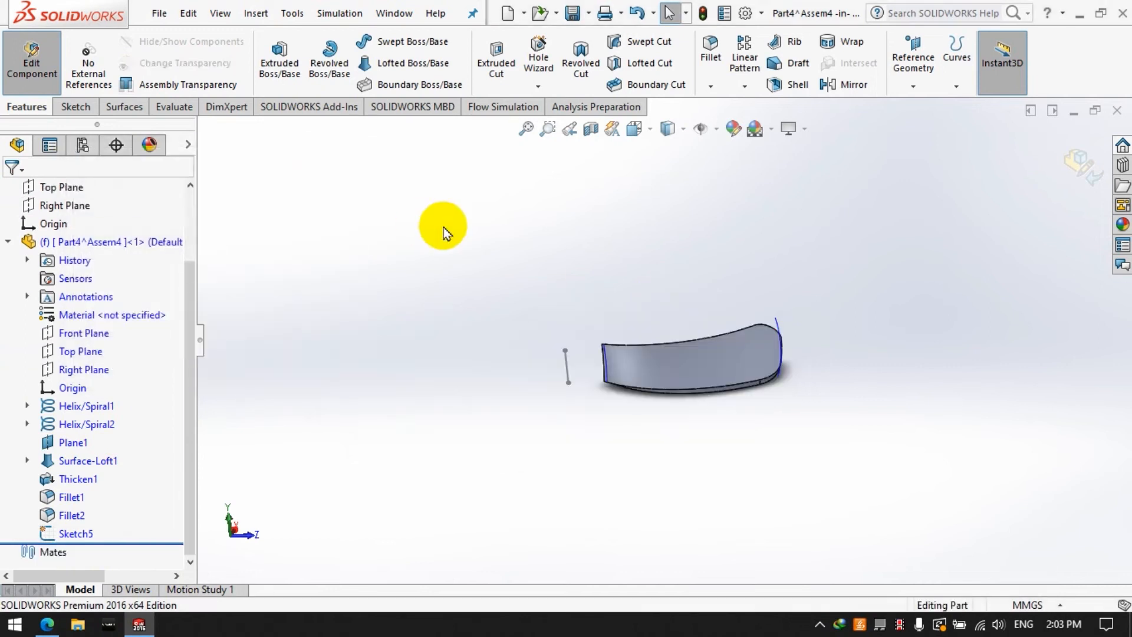
Step: Fillet the long lower edges of both blade faces with a 0.5 mm radius, using tangent propagation
{"action": "left_click", "coordinate": [714, 53]}
{"action": "left_click", "coordinate": [699, 411]}
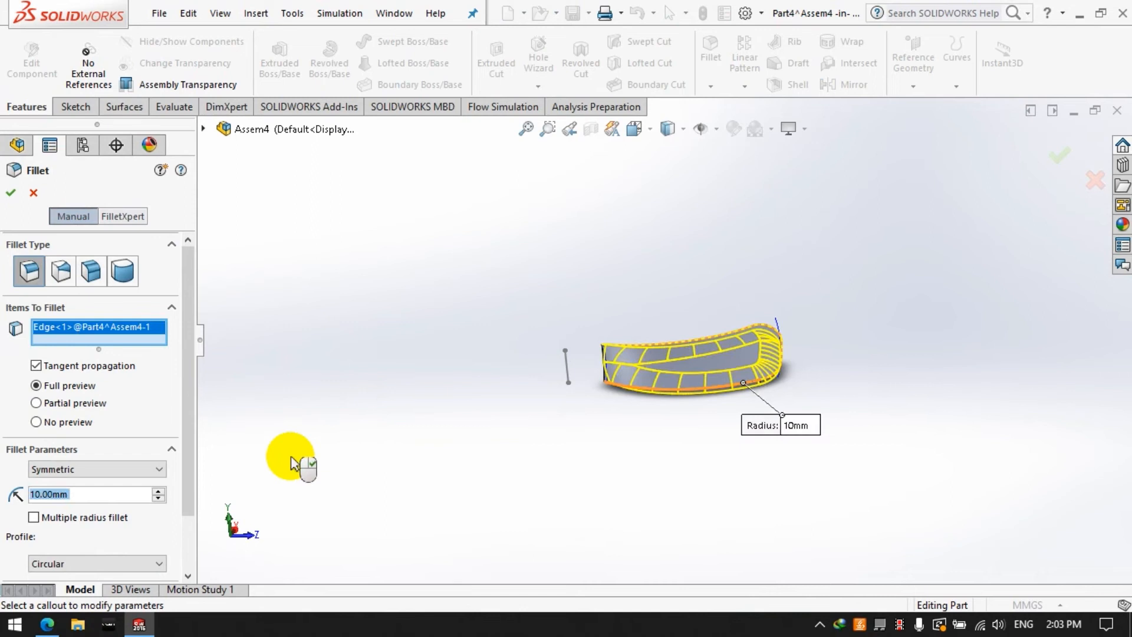
{"action": "middle_click_drag", "start_coordinate": [332, 462], "coordinate": [662, 336]}
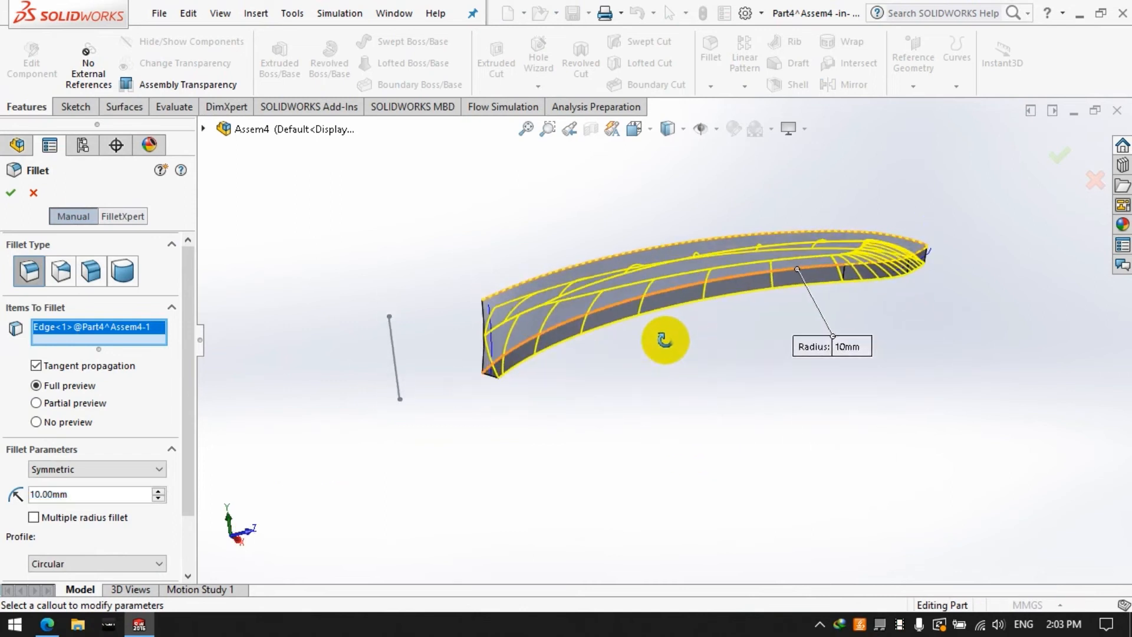
{"action": "type", "text": "0.5"}
{"action": "key", "text": "Return"}
{"action": "left_click", "coordinate": [517, 375]}
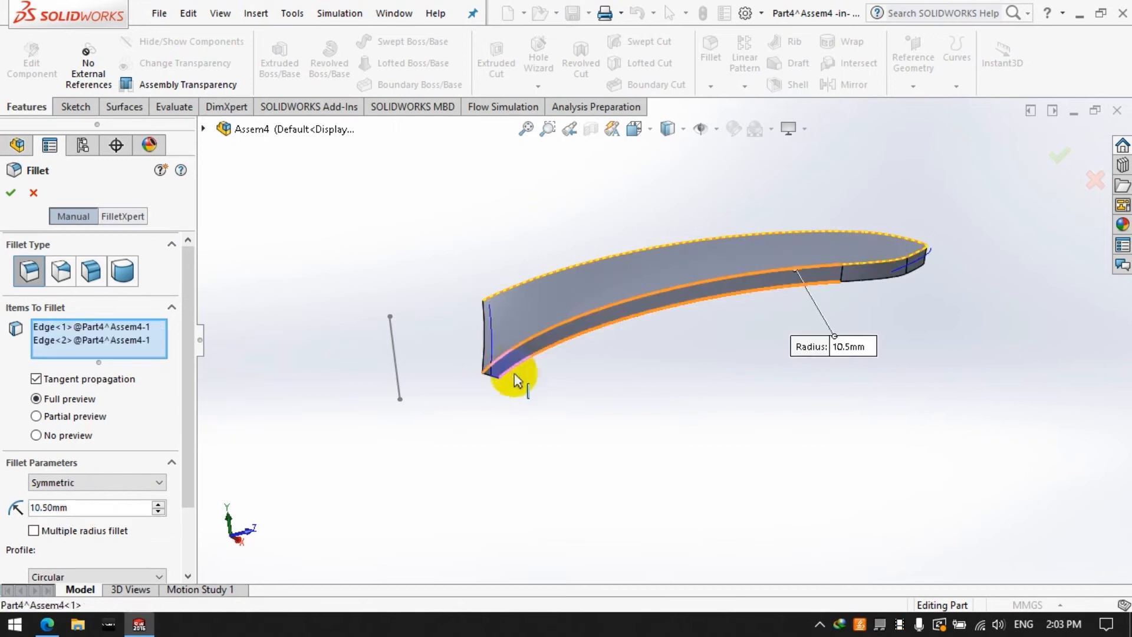
{"action": "middle_click_drag", "start_coordinate": [517, 487], "coordinate": [440, 461]}
{"action": "type", "text": "0.5"}
{"action": "key", "text": "Return"}
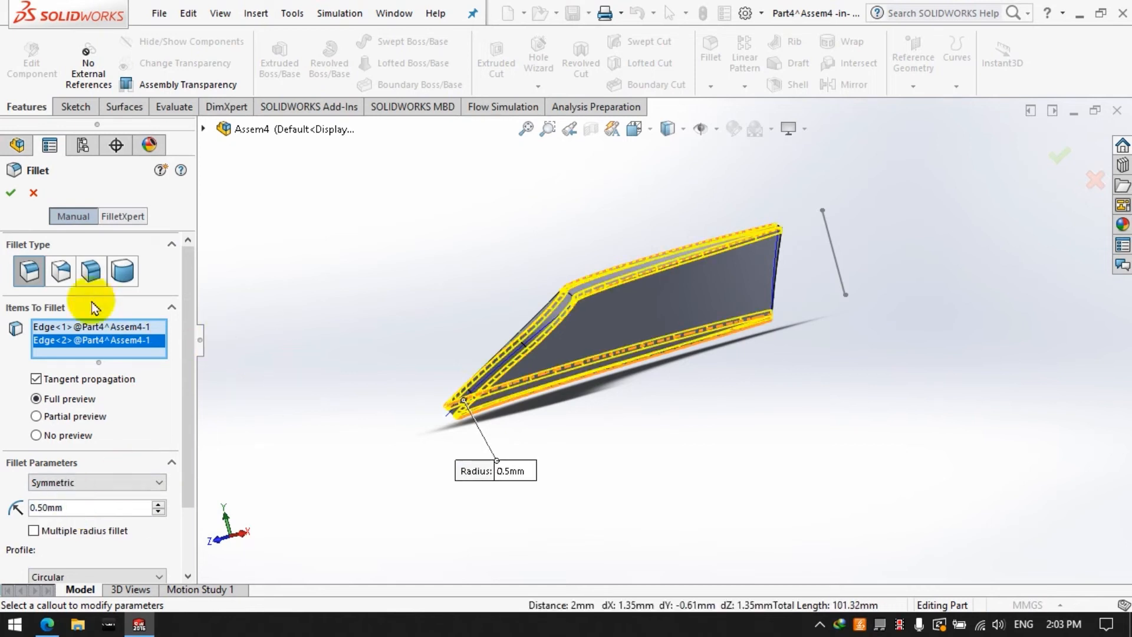
{"action": "left_click", "coordinate": [12, 193]}
Step: Circular-pattern the edge-filleted blade body about the sketched vertical line with 8 equally spaced instances over 360 degrees
{"action": "middle_click_drag", "start_coordinate": [359, 253], "coordinate": [462, 304]}
{"action": "left_click", "coordinate": [745, 86]}
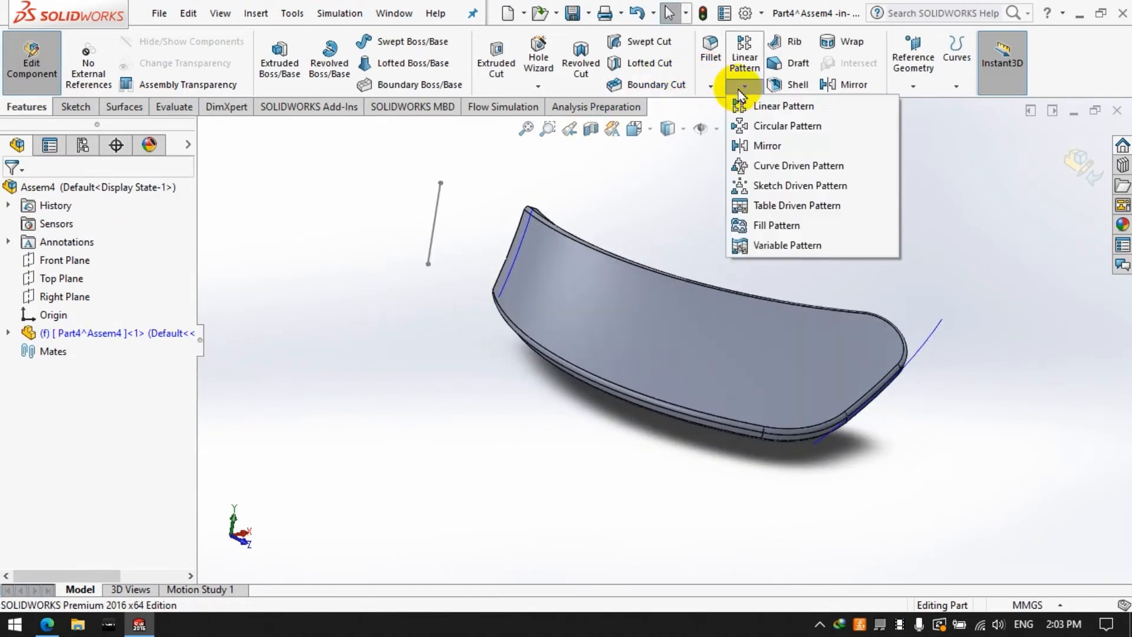
{"action": "left_click", "coordinate": [767, 124]}
{"action": "left_click", "coordinate": [671, 331]}
{"action": "left_click", "coordinate": [167, 372]}
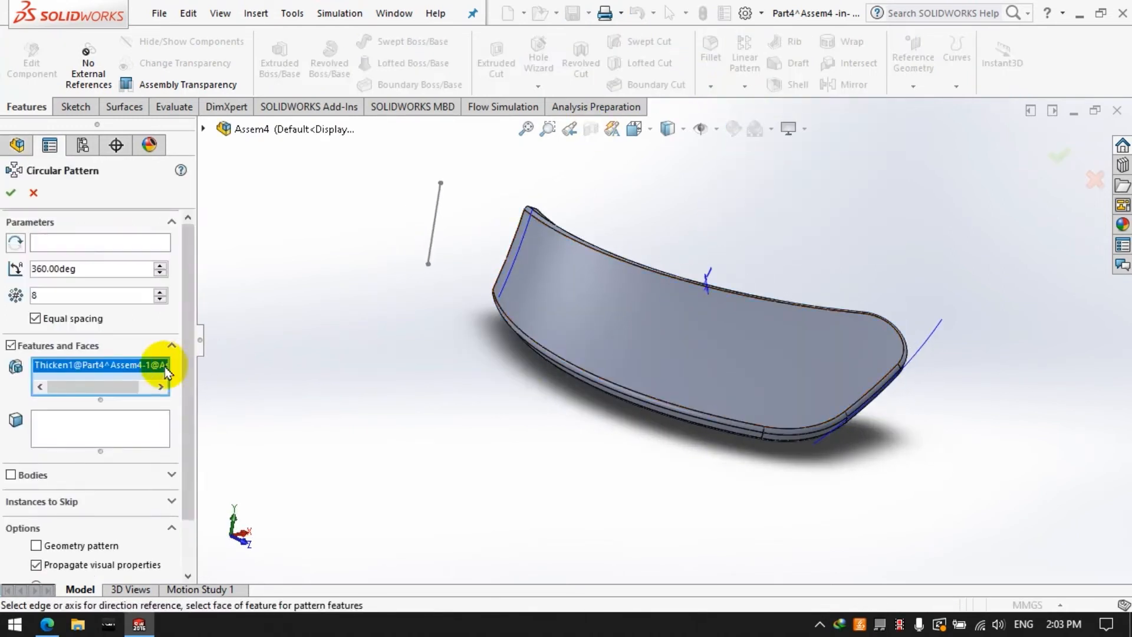
{"action": "right_click", "coordinate": [62, 367]}
{"action": "left_click", "coordinate": [103, 382]}
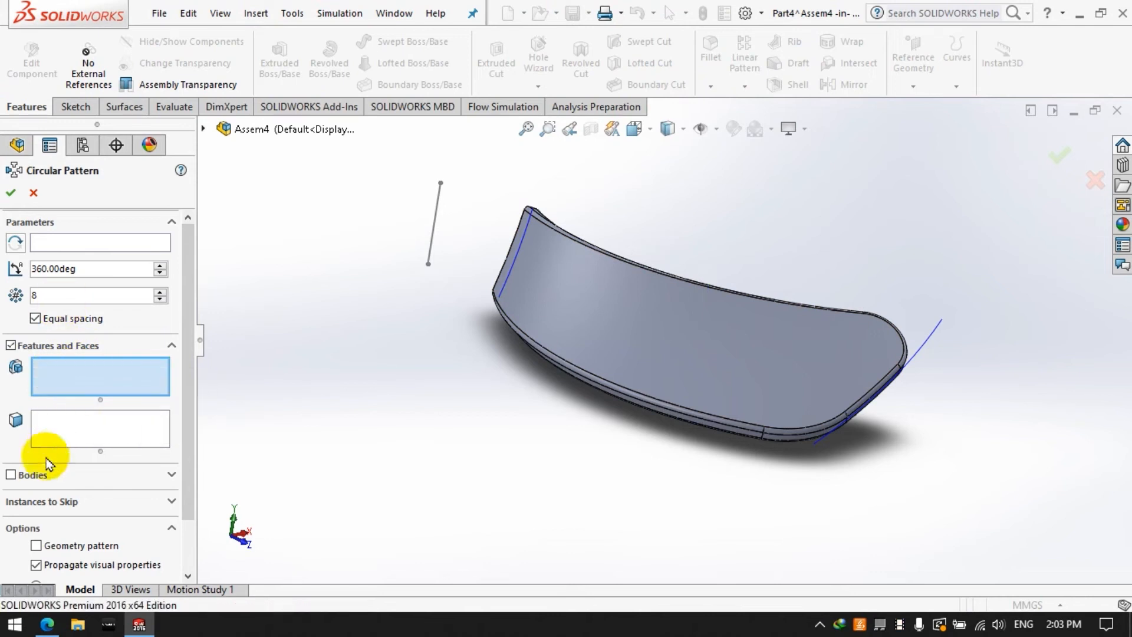
{"action": "left_click", "coordinate": [11, 476]}
{"action": "left_click", "coordinate": [589, 336]}
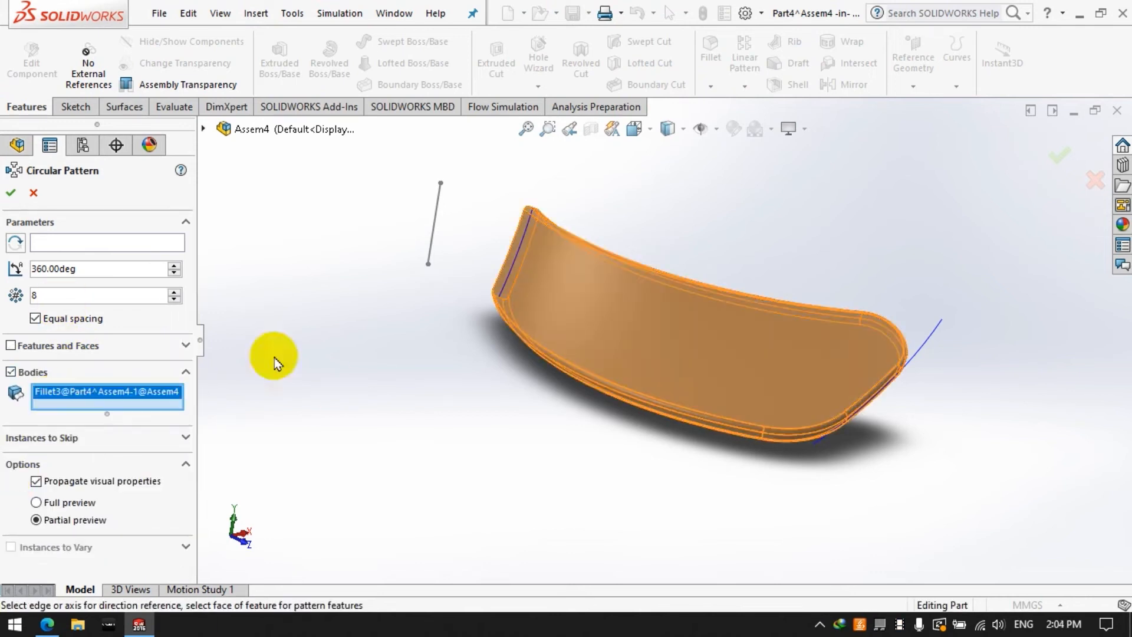
{"action": "left_click", "coordinate": [56, 247]}
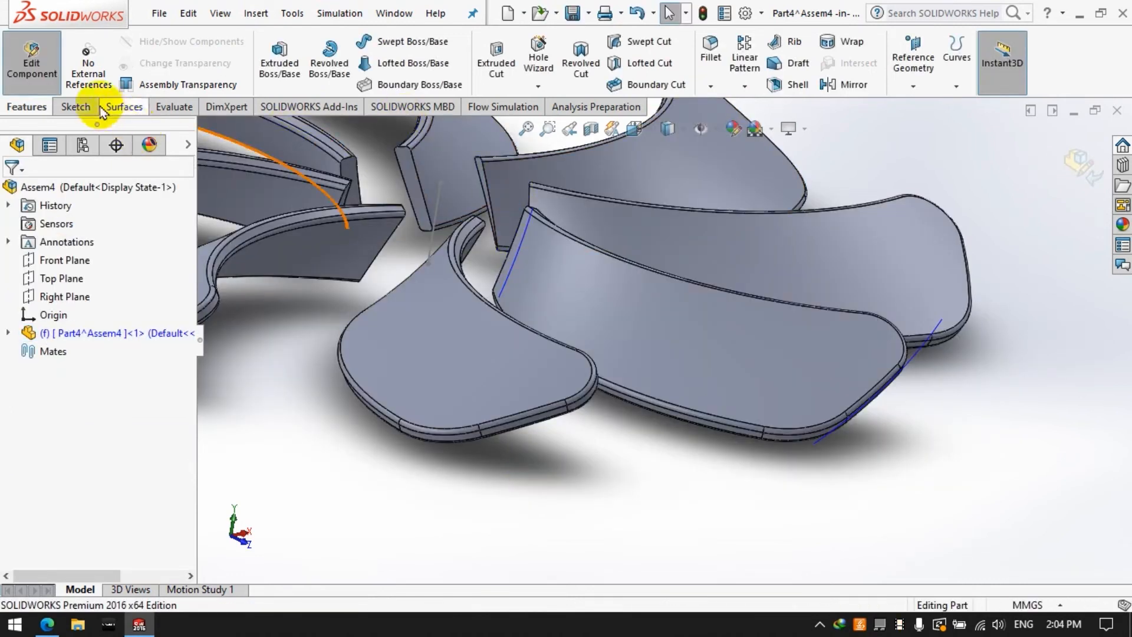
Step: Orient the view to the front and open a new sketch on the blade part's Front Plane
{"action": "left_click", "coordinate": [88, 107]}
{"action": "left_click", "coordinate": [272, 53]}
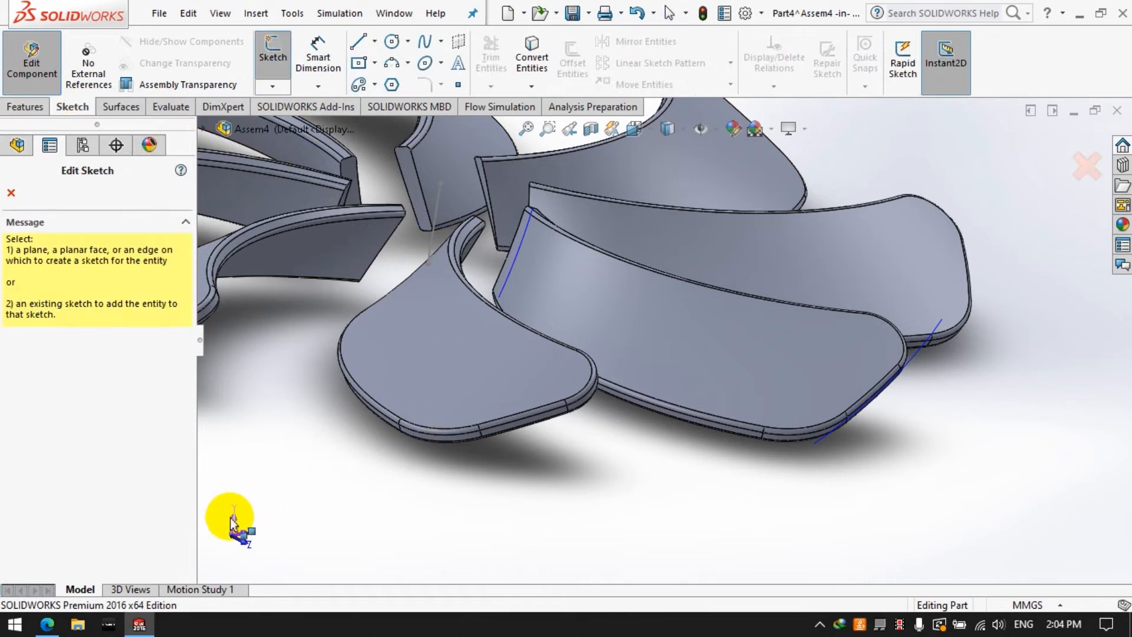
{"action": "left_click", "coordinate": [231, 521]}
{"action": "left_click", "coordinate": [234, 554]}
{"action": "left_click", "coordinate": [273, 52]}
{"action": "left_click", "coordinate": [8, 333]}
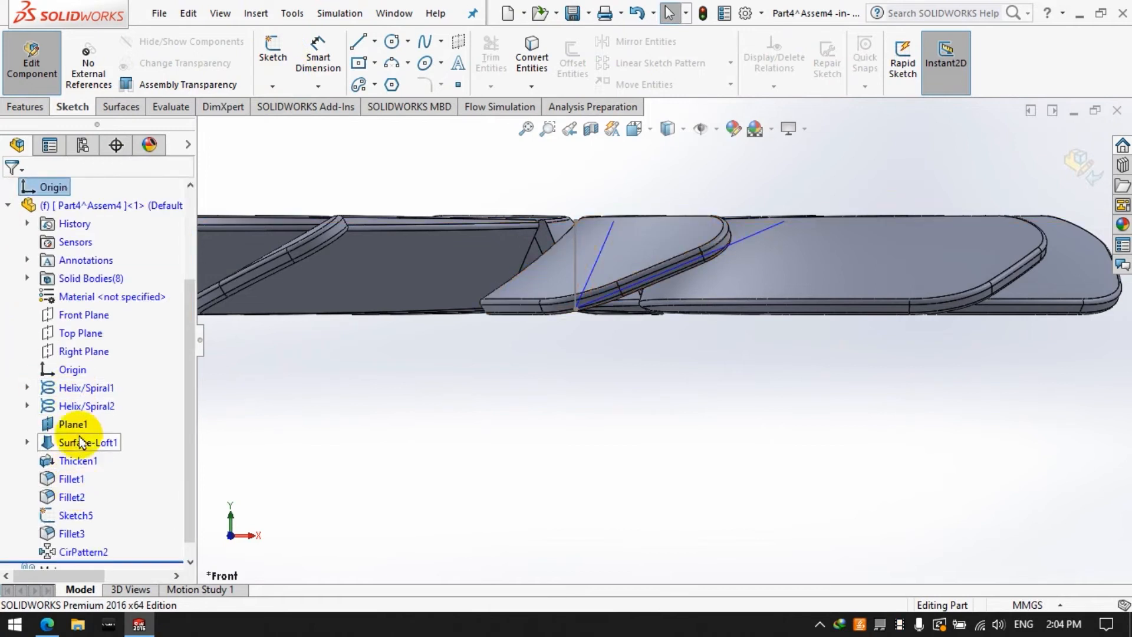
{"action": "left_click", "coordinate": [77, 333]}
{"action": "left_click", "coordinate": [73, 314]}
{"action": "left_click", "coordinate": [89, 289]}
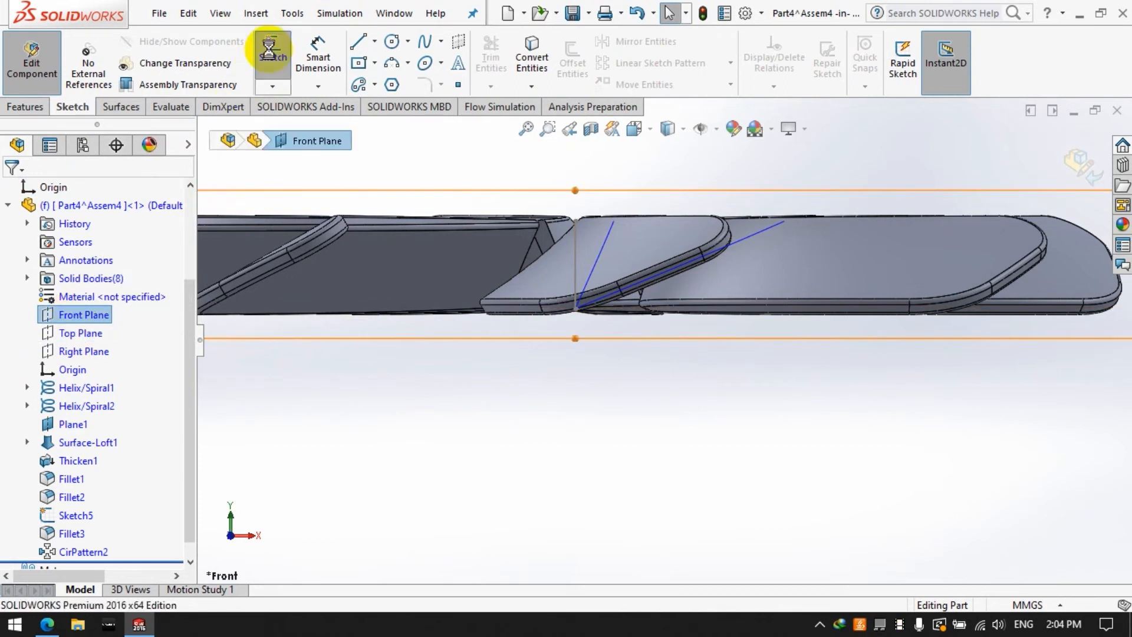
Step: Sketch a corner rectangle about 13 mm wide and 17 mm tall, with one vertical side running through the origin
{"action": "left_click", "coordinate": [359, 62]}
{"action": "left_click", "coordinate": [374, 62]}
{"action": "left_click", "coordinate": [380, 86]}
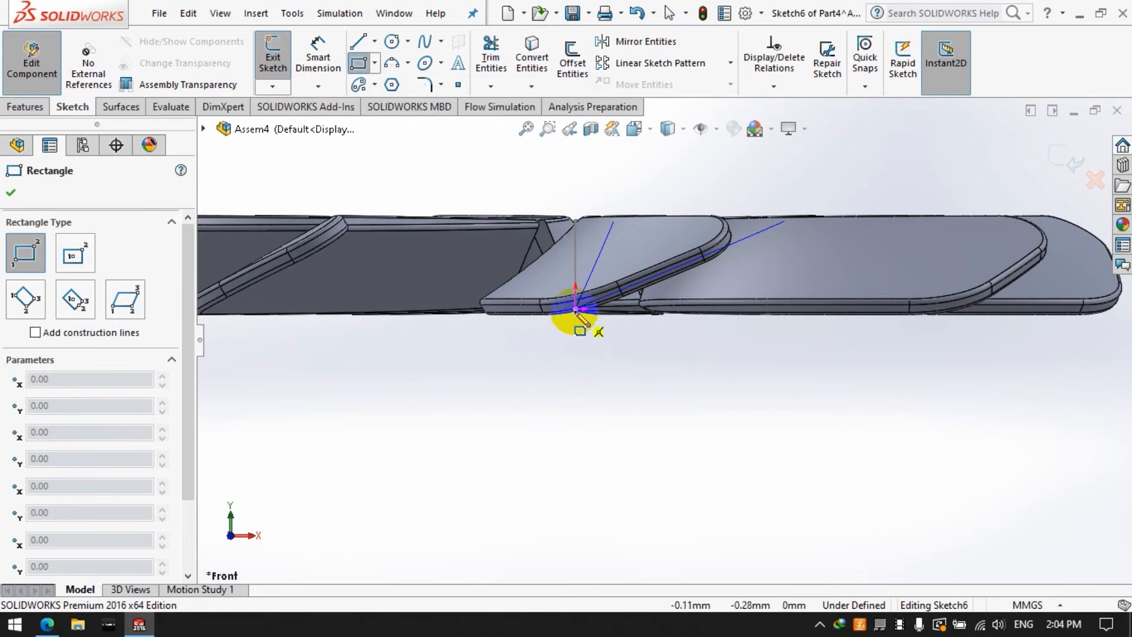
{"action": "left_click_drag", "start_coordinate": [576, 344], "coordinate": [691, 195]}
Step: Dimension the rectangle's lower edge to lie 2 mm below the origin
{"action": "left_click", "coordinate": [318, 56]}
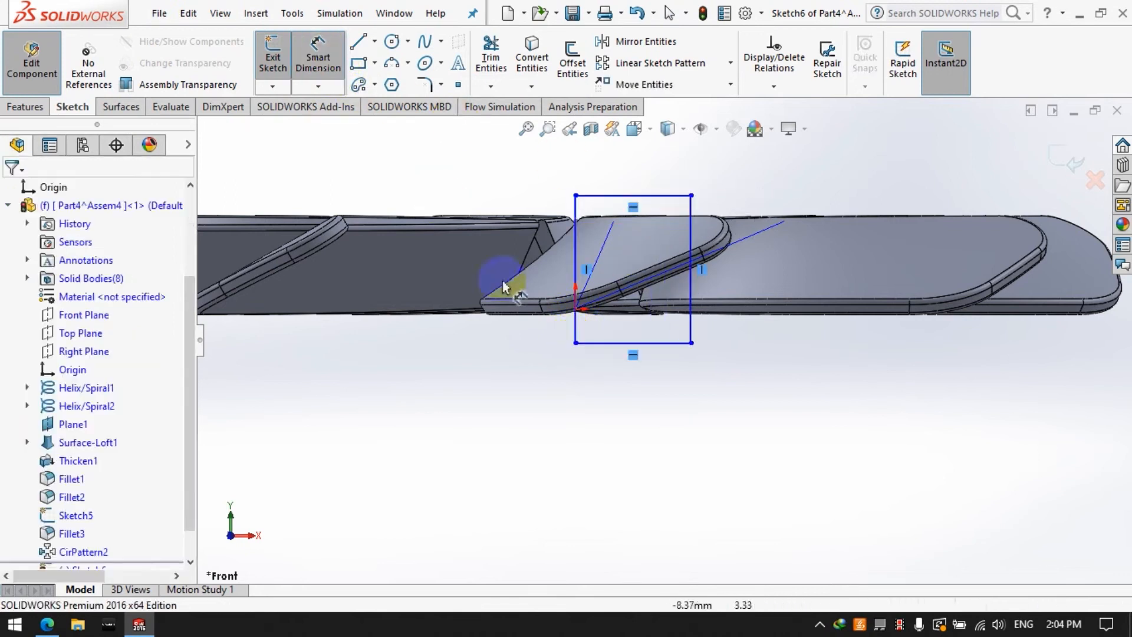
{"action": "left_click", "coordinate": [576, 309]}
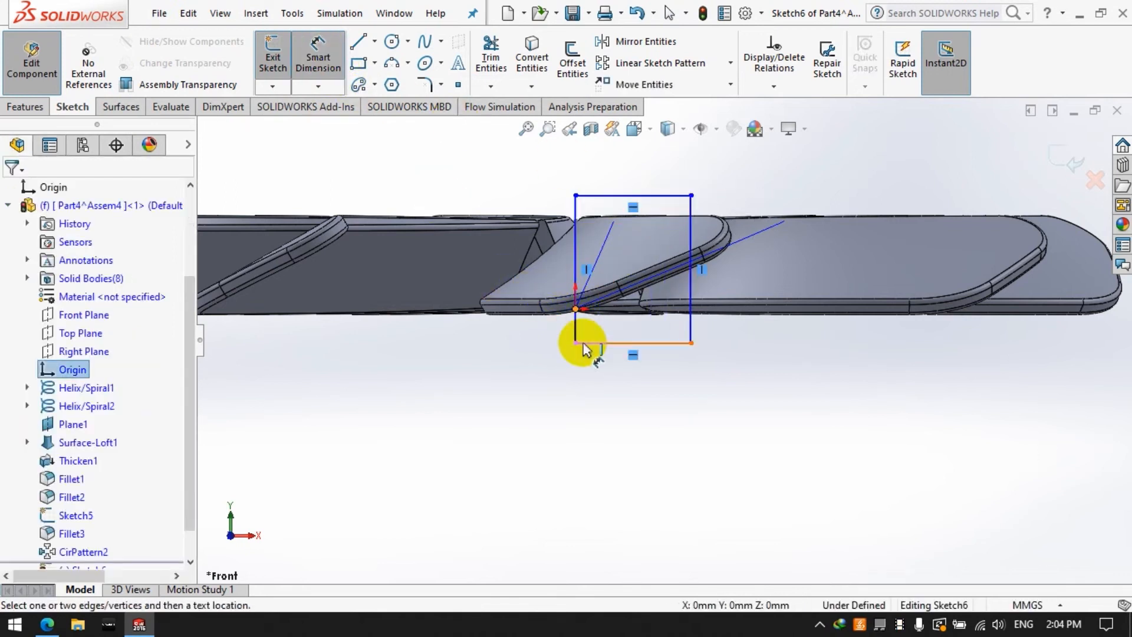
{"action": "left_click", "coordinate": [590, 342]}
{"action": "left_click", "coordinate": [792, 347]}
{"action": "type", "text": "2"}
{"action": "key", "text": "Return"}
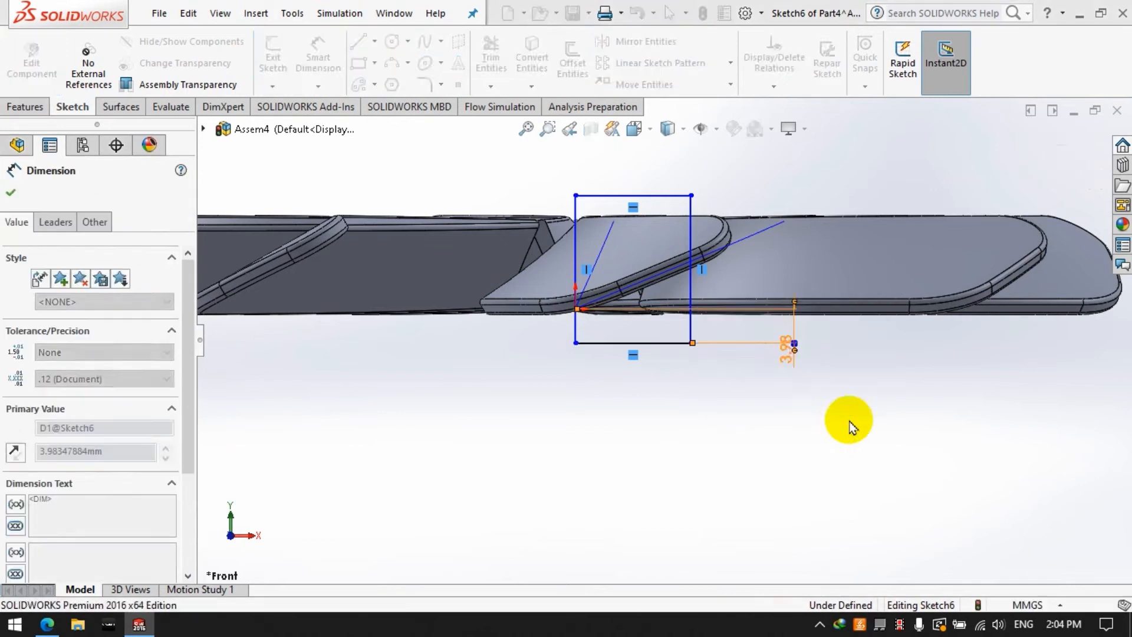
Step: Dimension the rectangle's height between its lower and upper edges as 14 mm
{"action": "left_click", "coordinate": [663, 326]}
{"action": "left_click", "coordinate": [672, 178]}
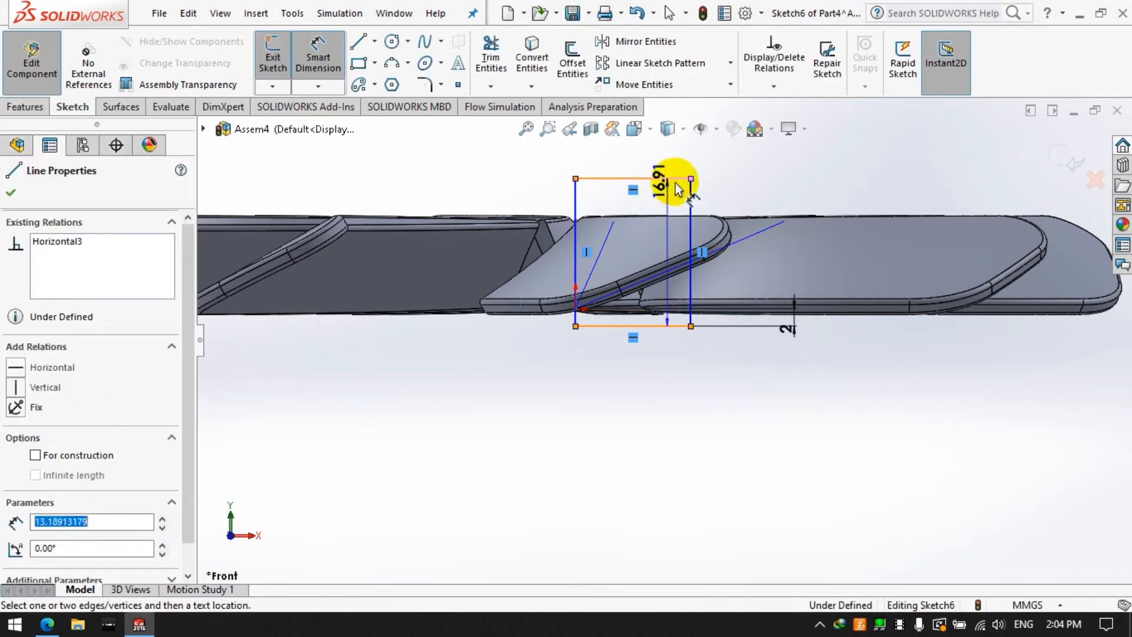
{"action": "left_click", "coordinate": [799, 185]}
{"action": "type", "text": "14"}
{"action": "key", "text": "Return"}
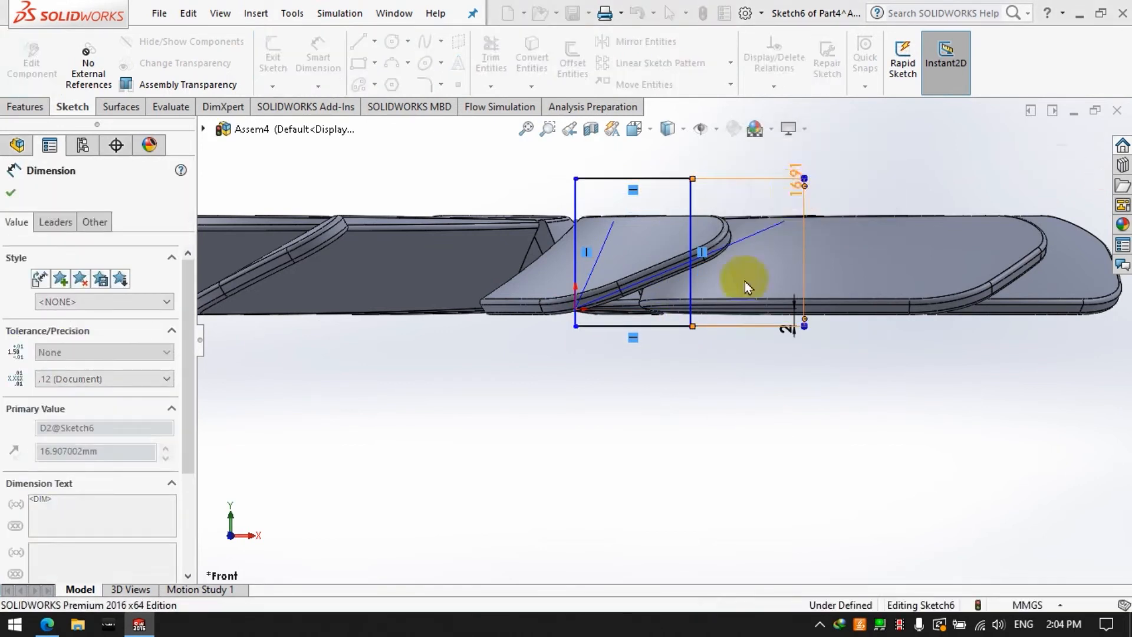
Step: Dimension the rectangle's width, trying 25 mm and 15 mm before setting it to 12.5 mm
{"action": "left_click", "coordinate": [702, 413]}
{"action": "left_click", "coordinate": [652, 326]}
{"action": "left_click", "coordinate": [654, 425]}
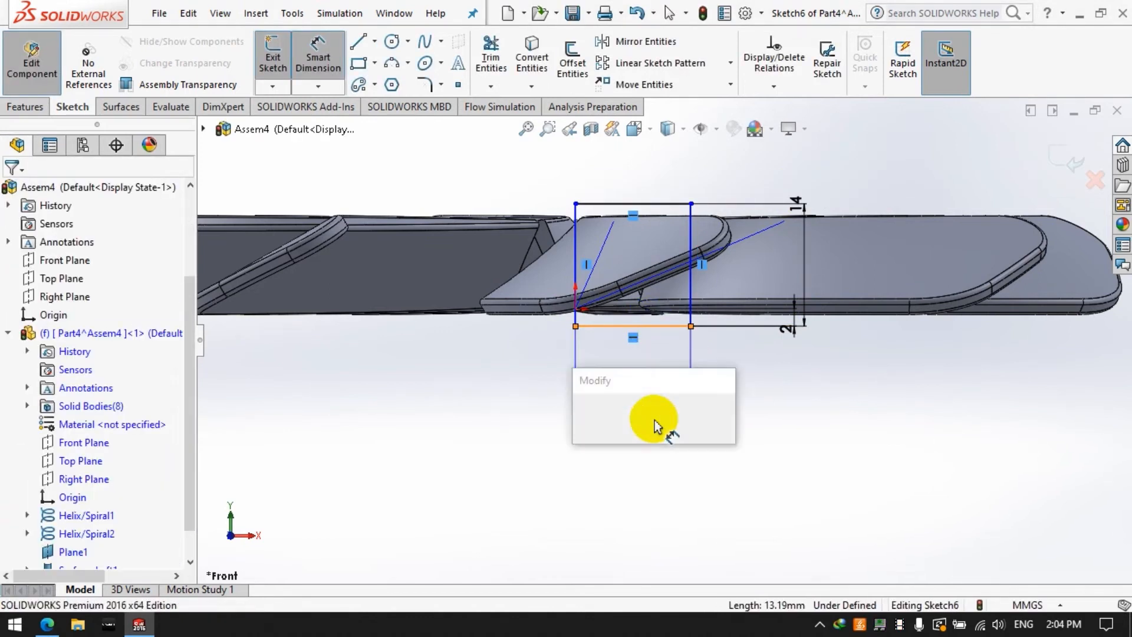
{"action": "type", "text": "25"}
{"action": "key", "text": "Return"}
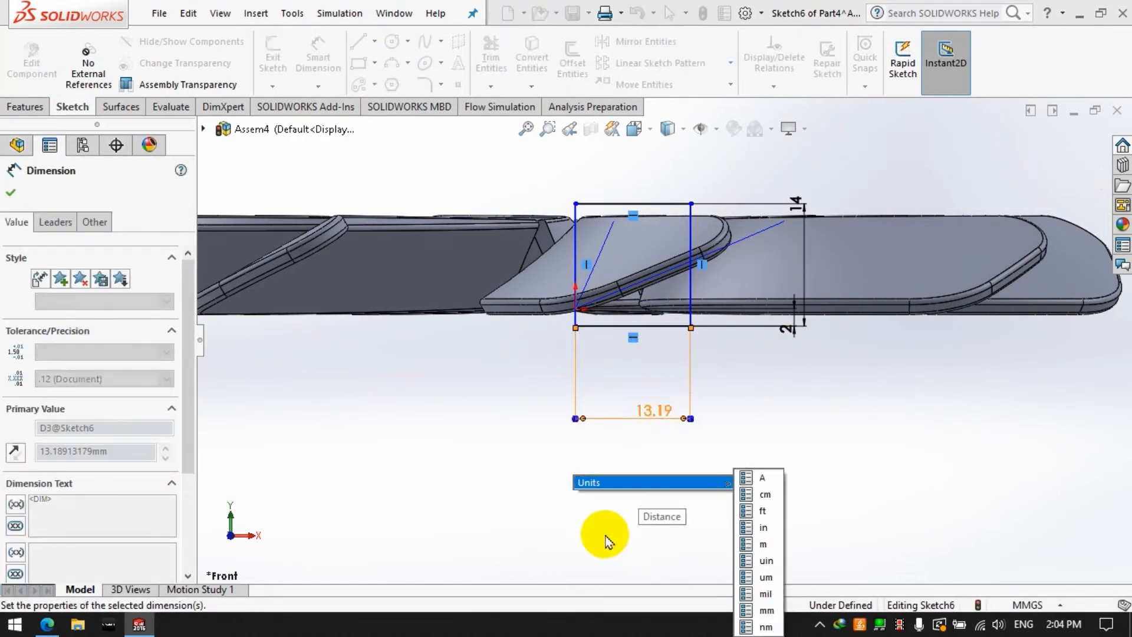
{"action": "left_click", "coordinate": [690, 448]}
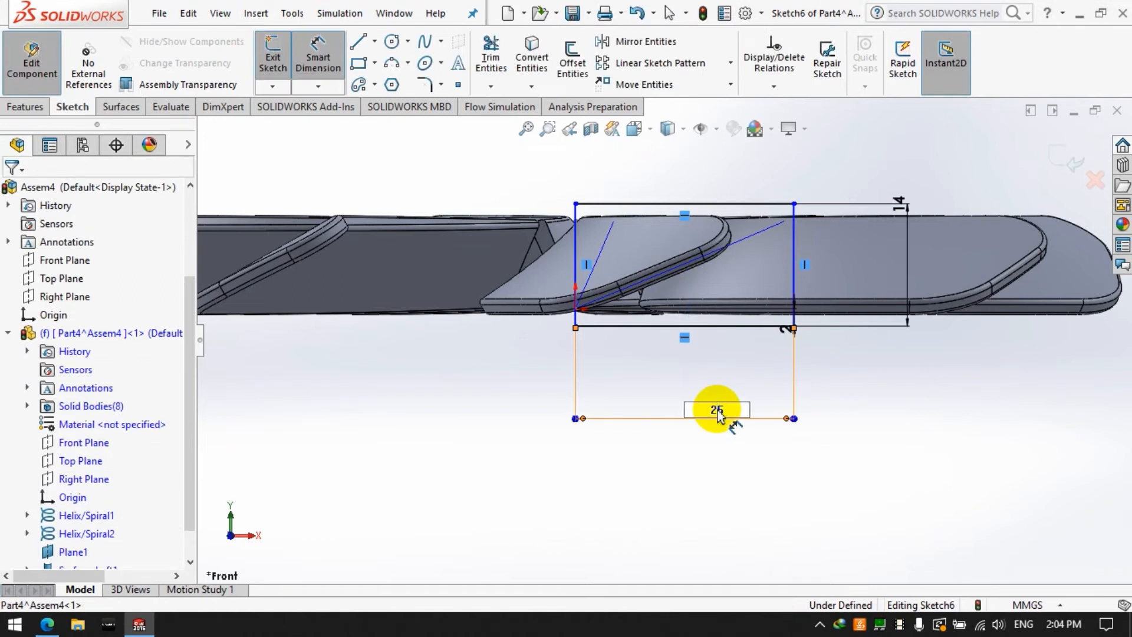
{"action": "type", "text": "15"}
{"action": "key", "text": "Return"}
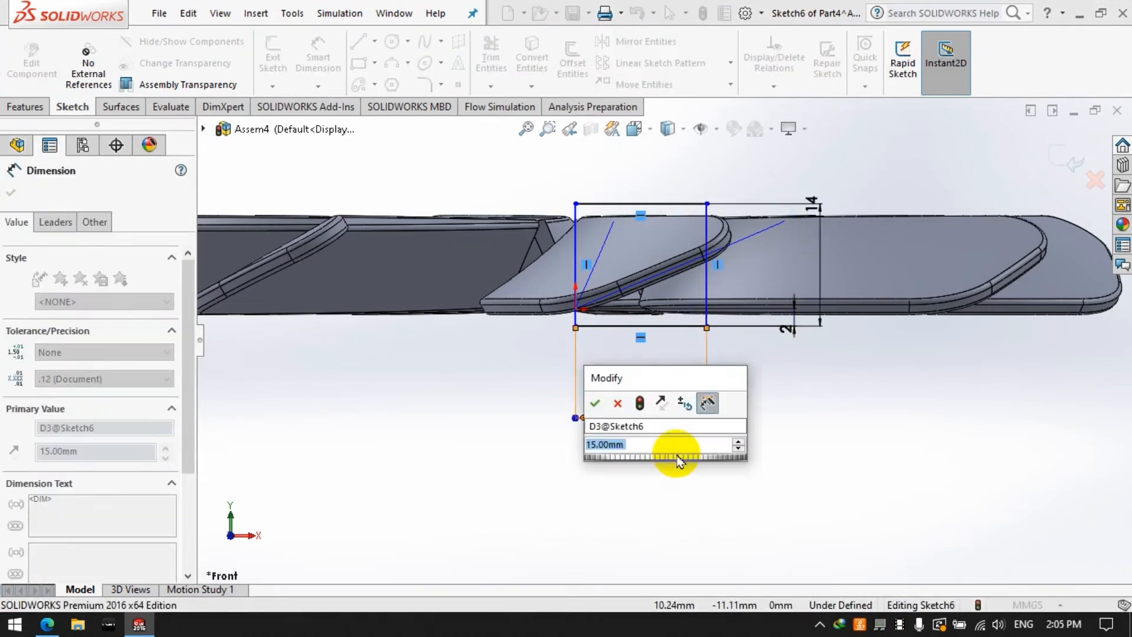
{"action": "type", "text": "12.5"}
{"action": "key", "text": "Return"}
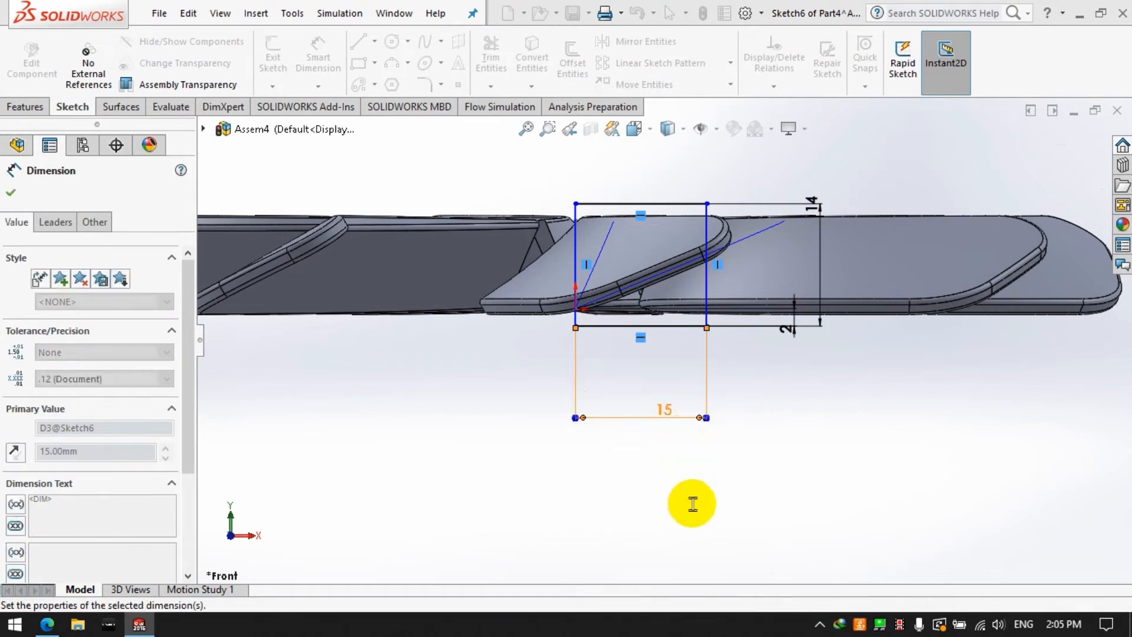
Step: Draw a vertical centerline along the rectangle's side through the origin and revolve the profile around it into a solid hub
{"action": "left_click", "coordinate": [373, 41]}
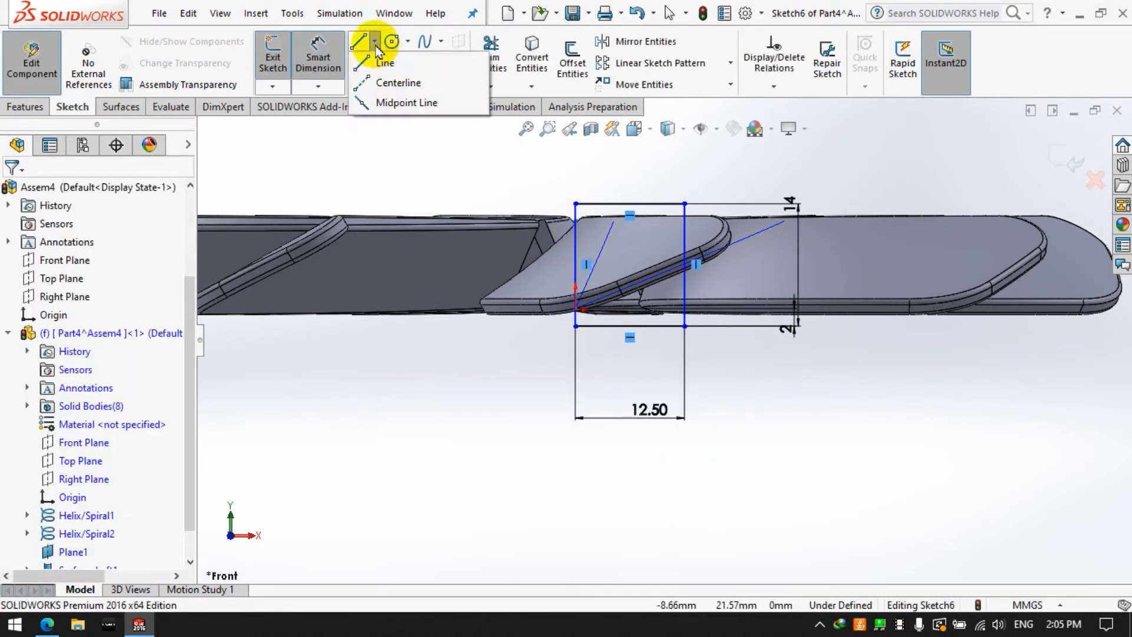
{"action": "left_click", "coordinate": [392, 75]}
{"action": "left_click", "coordinate": [576, 203]}
{"action": "left_click", "coordinate": [576, 325]}
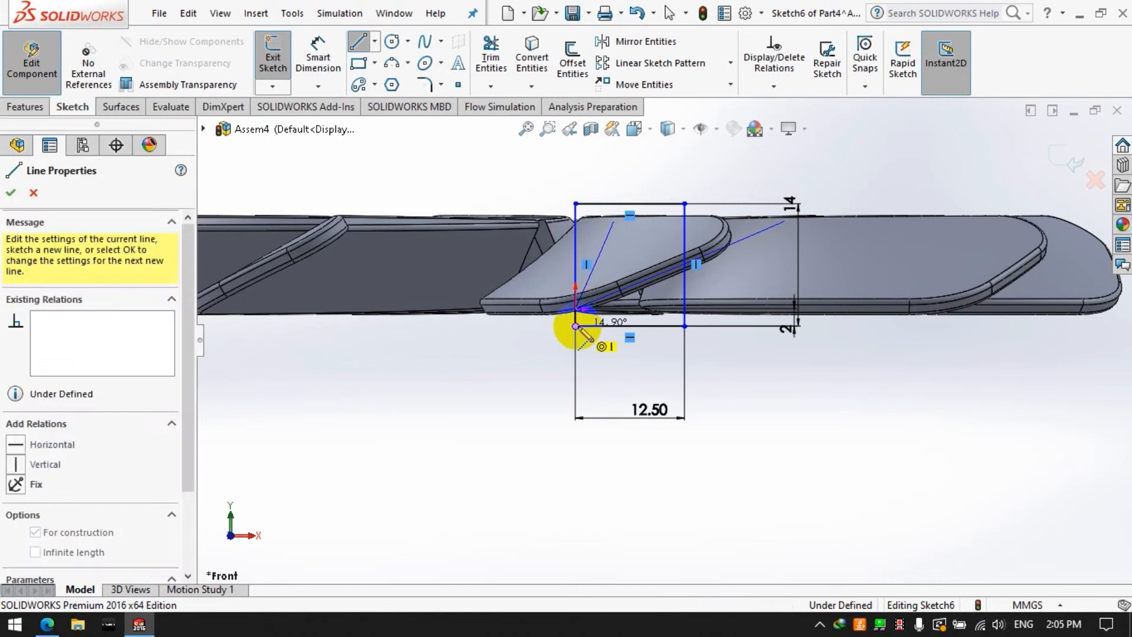
{"action": "left_click", "coordinate": [25, 107]}
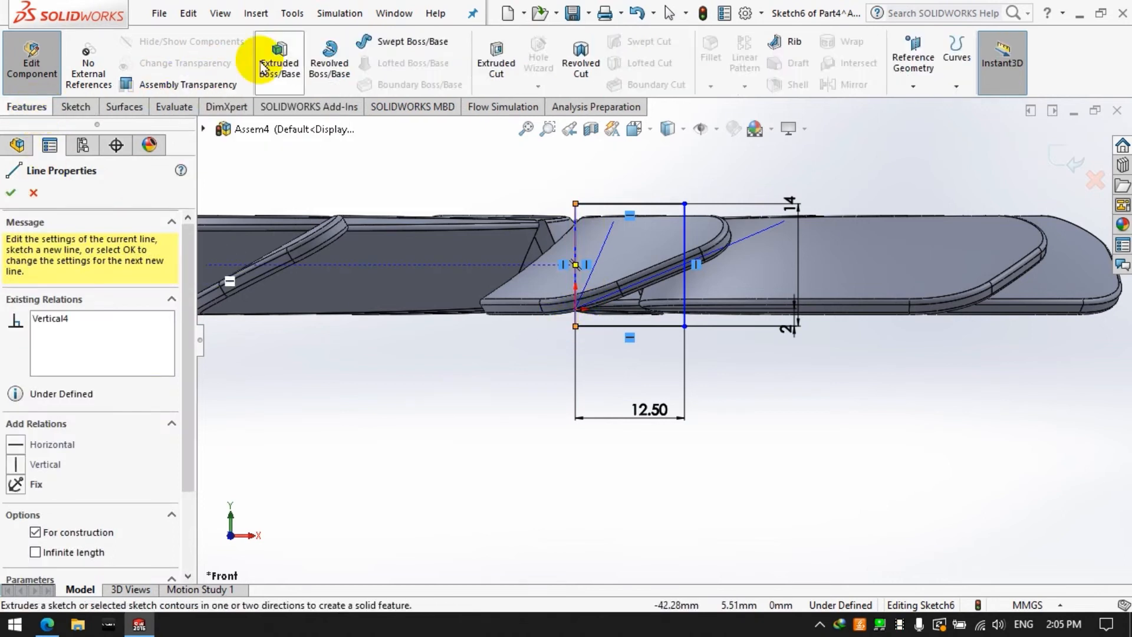
{"action": "key", "text": "Escape"}
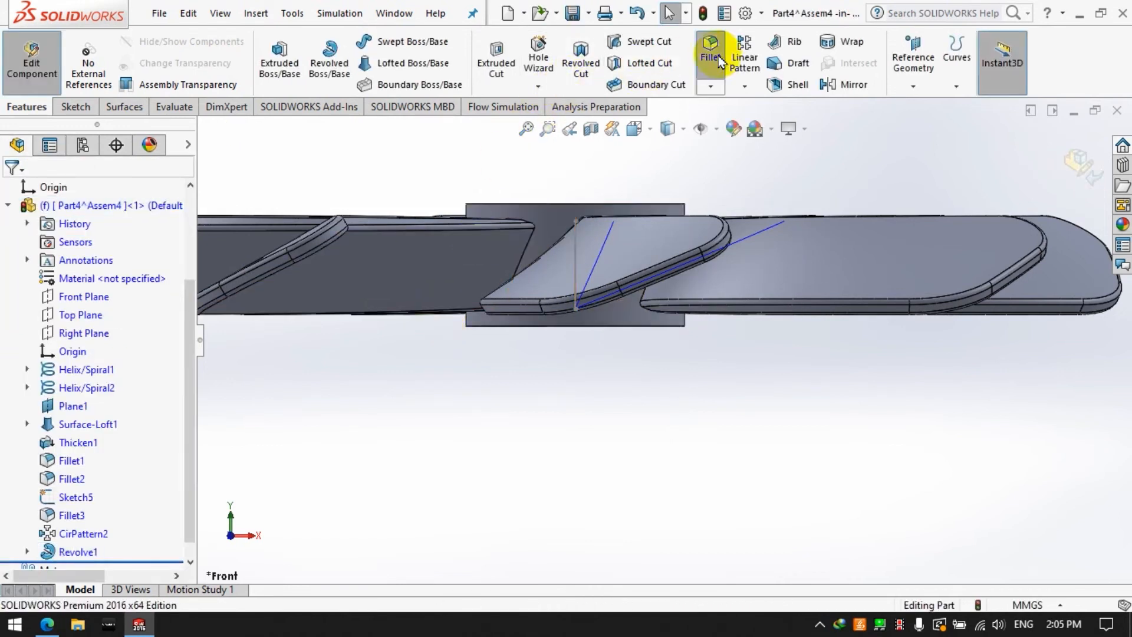
Step: Fillet the circular upper edge of the hub with a 1 mm radius
{"action": "left_click", "coordinate": [683, 204]}
{"action": "middle_click_drag", "start_coordinate": [566, 394], "coordinate": [596, 494]}
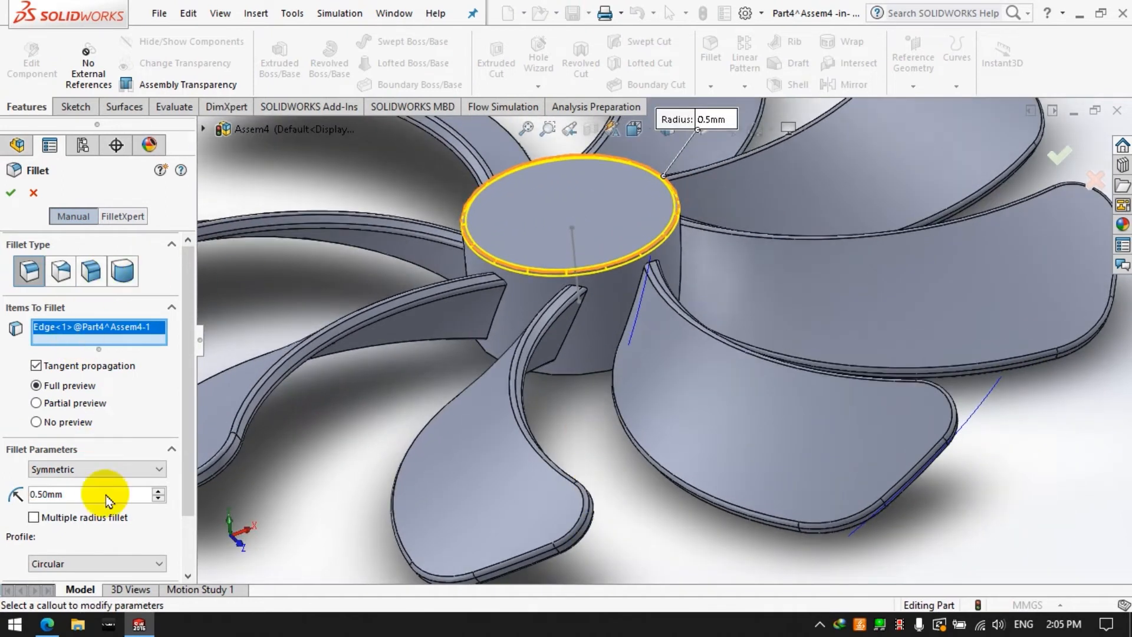
{"action": "type", "text": "1"}
{"action": "key", "text": "Return"}
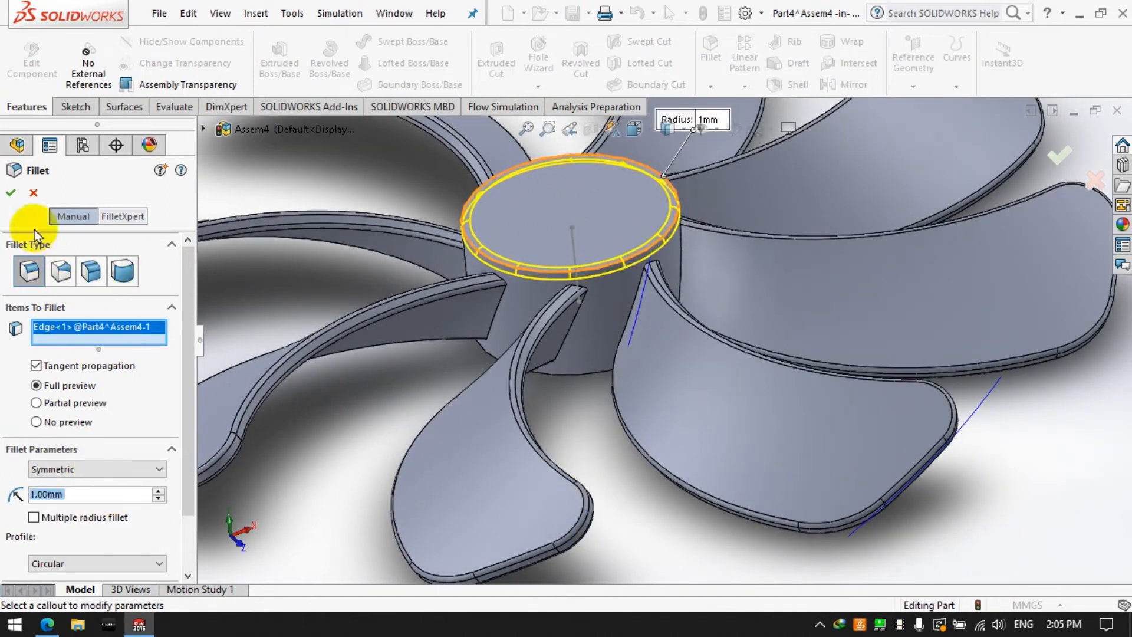
{"action": "left_click", "coordinate": [11, 192]}
Step: Start a 1 mm fillet and select the first five root edges where the blades meet the hub
{"action": "middle_click_drag", "start_coordinate": [585, 429], "coordinate": [558, 233]}
{"action": "scroll", "coordinate": [616, 366], "scroll_direction": "up", "scroll_amount": 3}
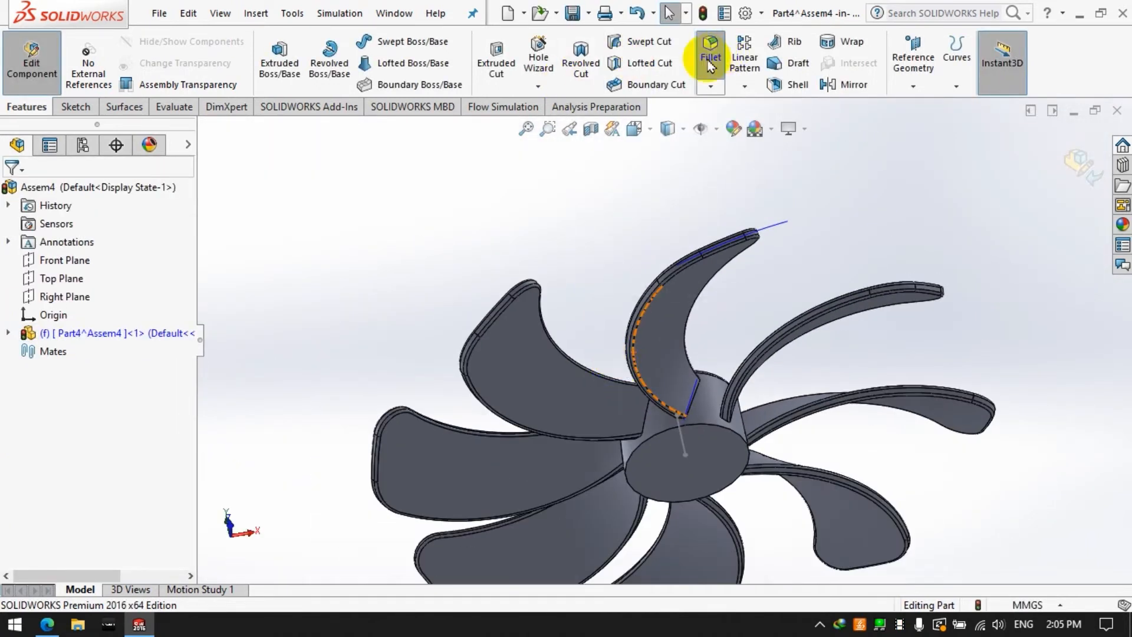
{"action": "left_click", "coordinate": [711, 62]}
{"action": "left_click", "coordinate": [644, 406]}
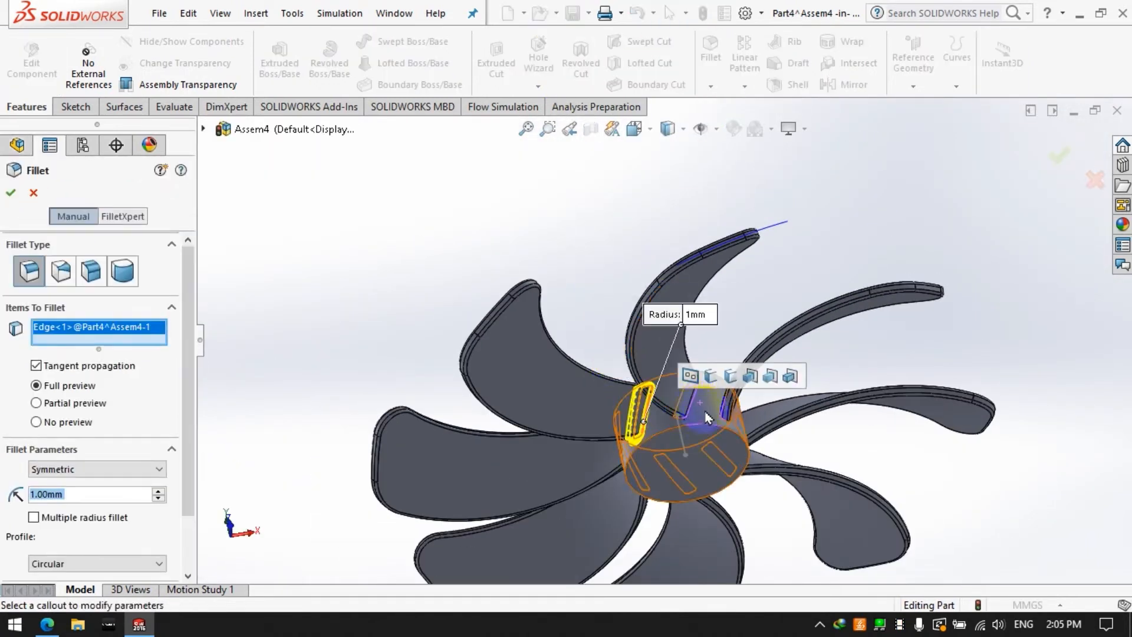
{"action": "scroll", "coordinate": [708, 417], "scroll_direction": "down", "scroll_amount": 3}
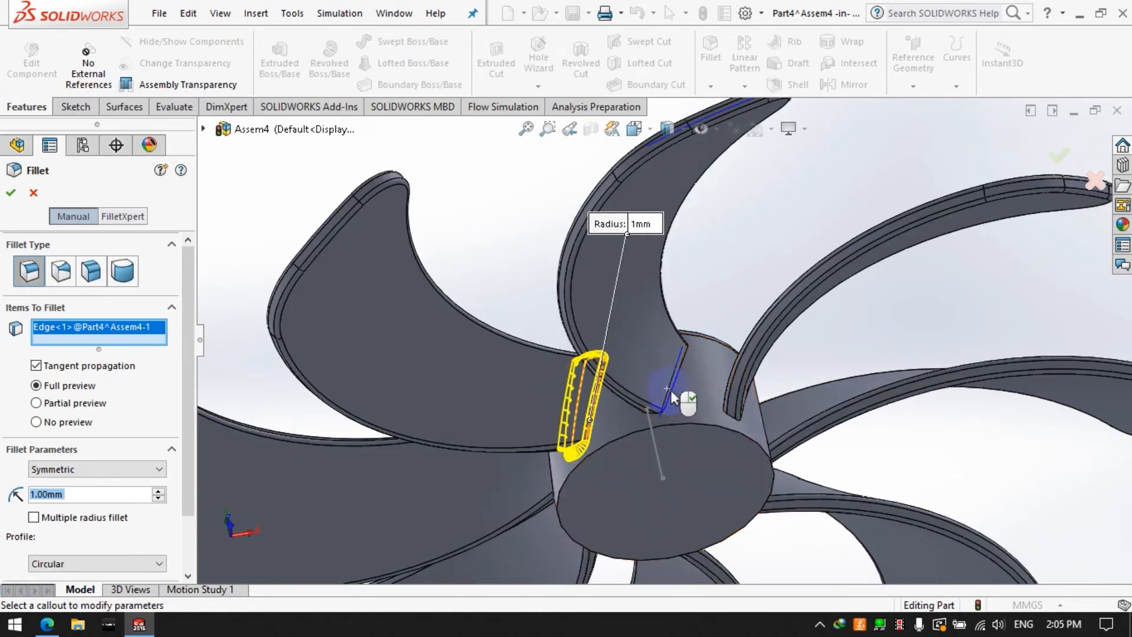
{"action": "left_click", "coordinate": [677, 389]}
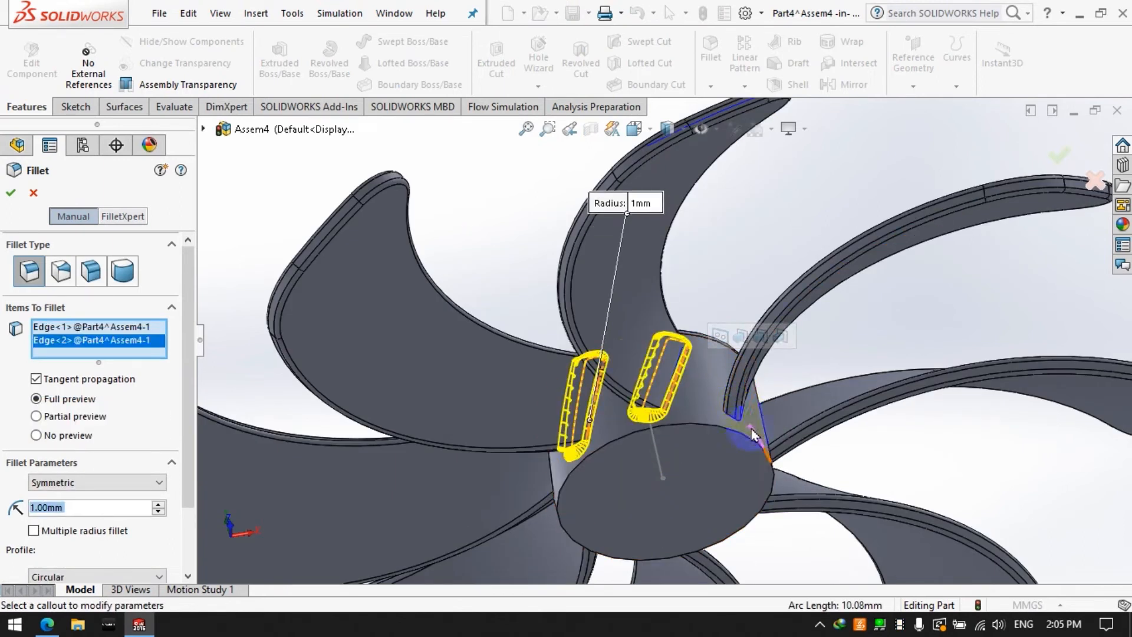
{"action": "middle_click_drag", "start_coordinate": [676, 389], "coordinate": [682, 429]}
{"action": "left_click", "coordinate": [858, 453]}
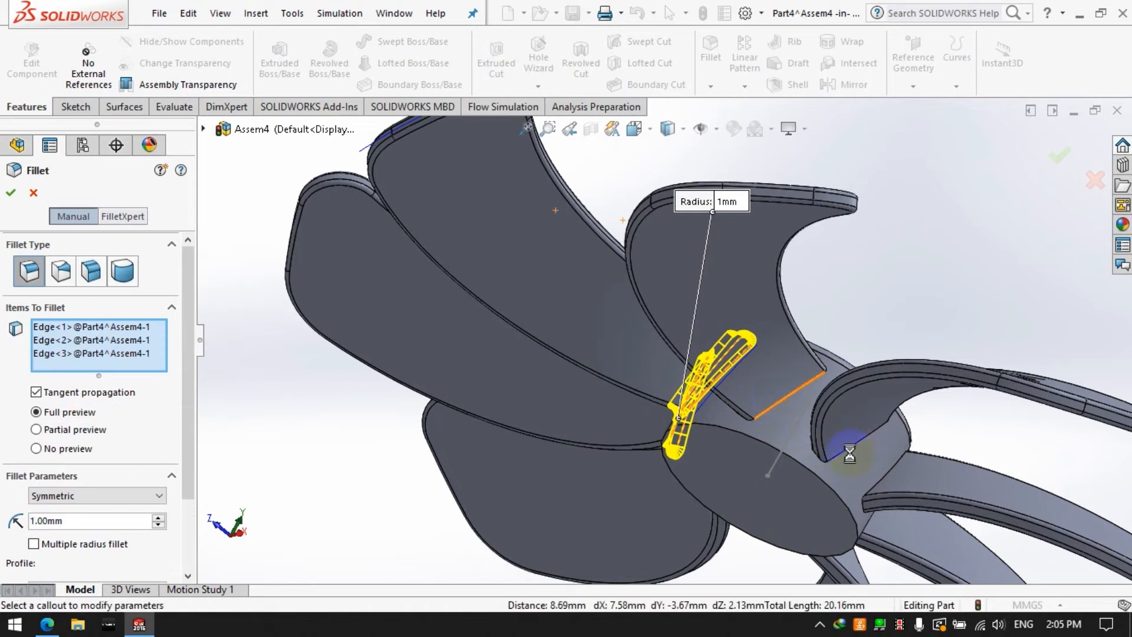
{"action": "left_click", "coordinate": [883, 485]}
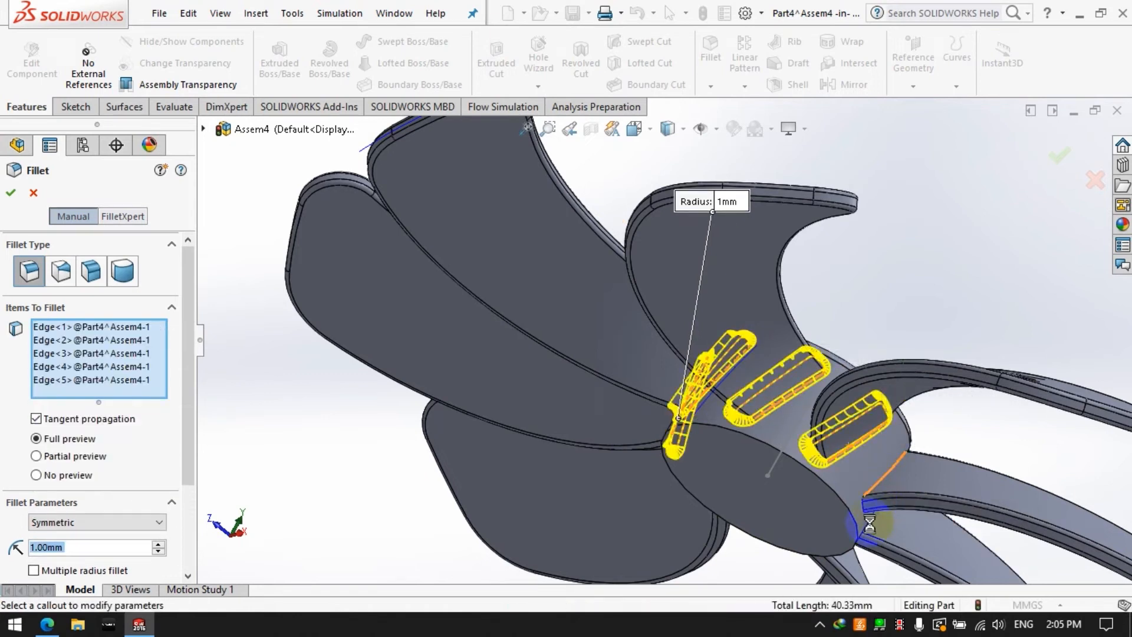
Step: Add the remaining three blade-root edges, remove the mistakenly picked hub face from the selection, and apply the 1 mm fillet
{"action": "middle_click_drag", "start_coordinate": [872, 528], "coordinate": [817, 379]}
{"action": "left_click", "coordinate": [813, 372]}
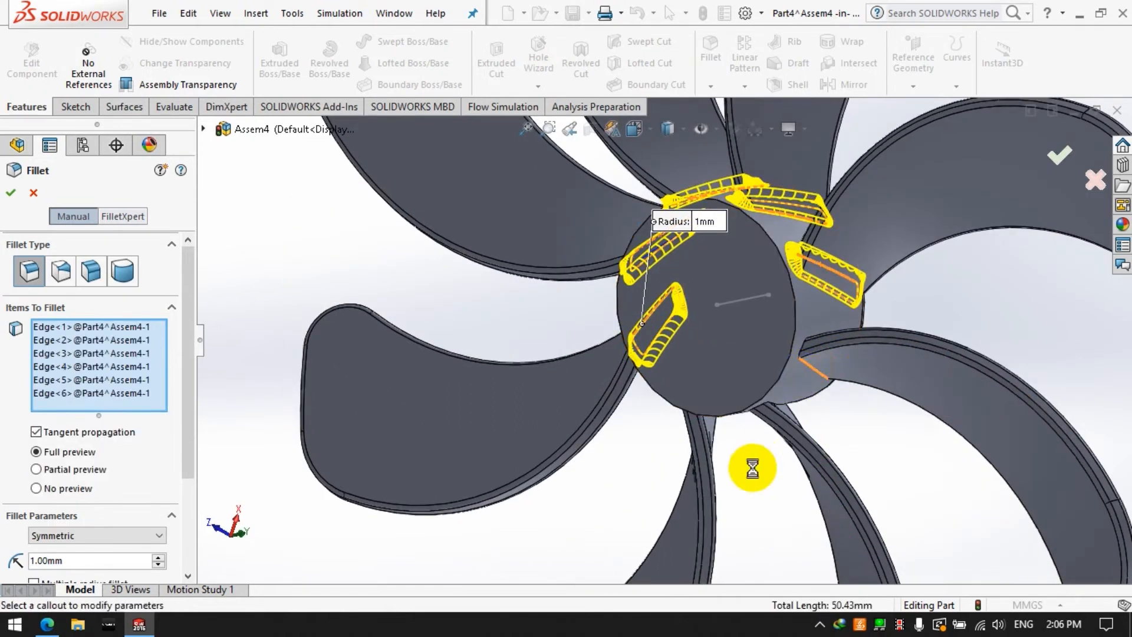
{"action": "middle_click_drag", "start_coordinate": [774, 289], "coordinate": [766, 390]}
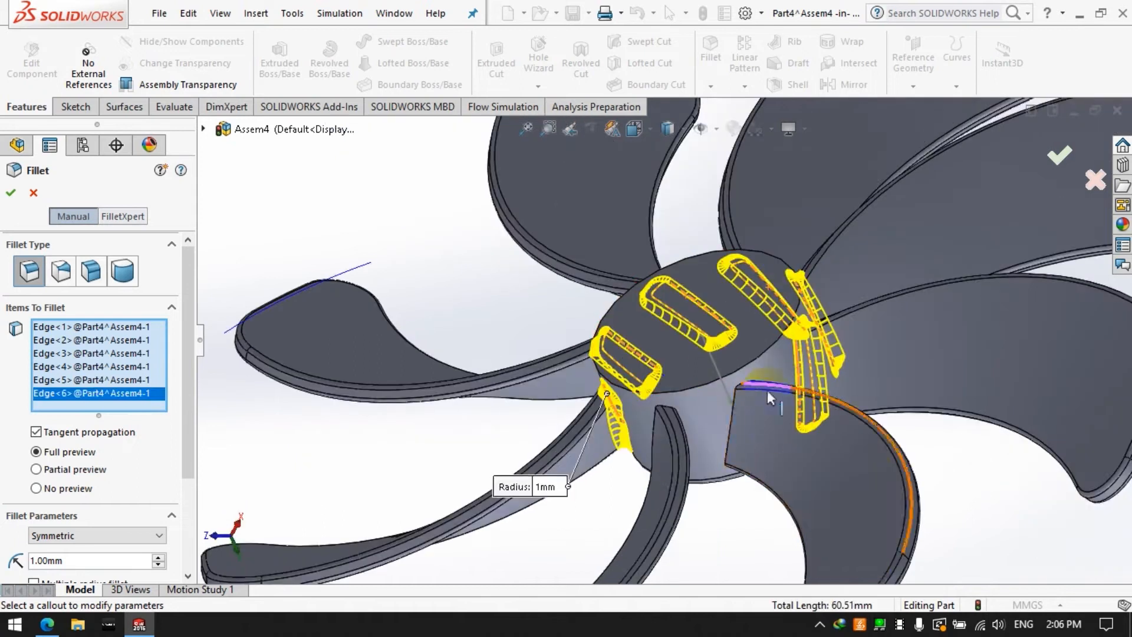
{"action": "left_click", "coordinate": [728, 425]}
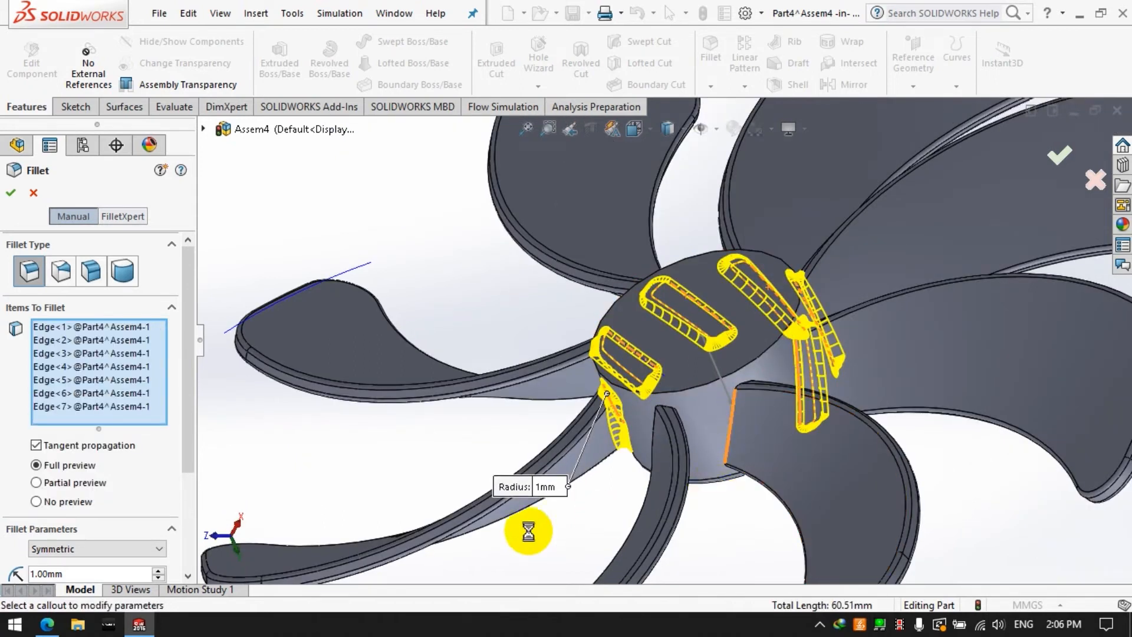
{"action": "middle_click_drag", "start_coordinate": [568, 497], "coordinate": [624, 497]}
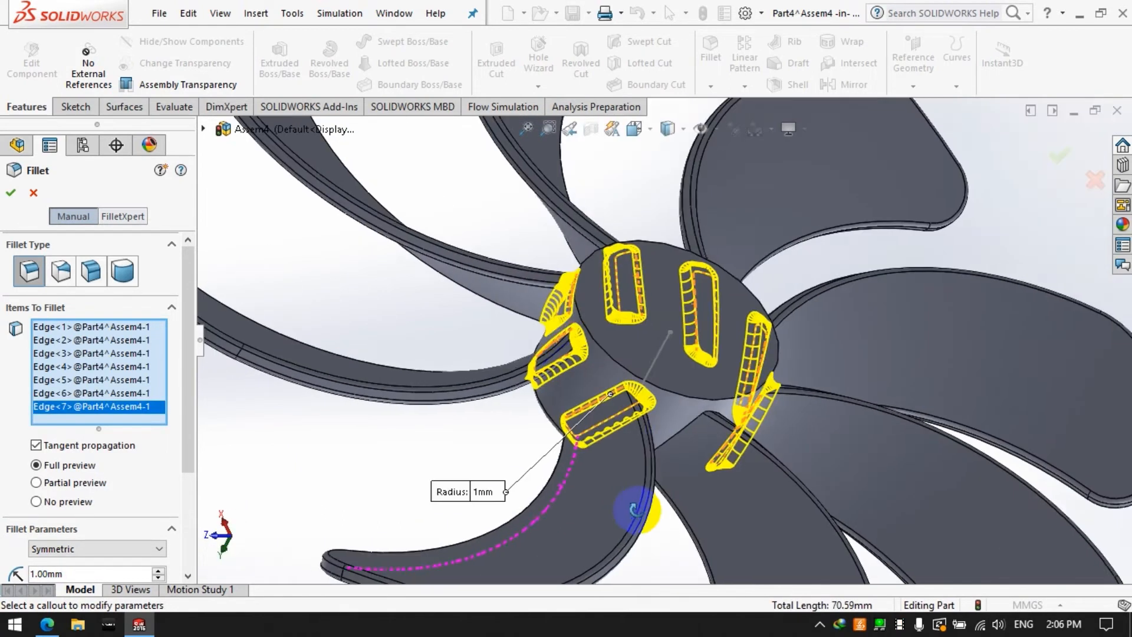
{"action": "left_click", "coordinate": [666, 437]}
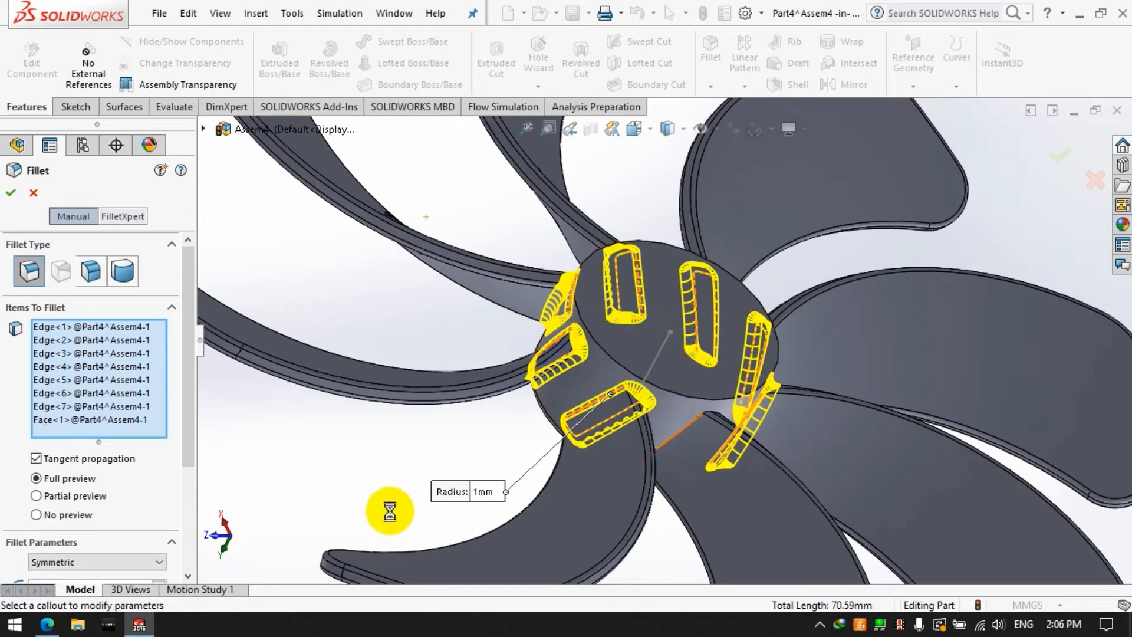
{"action": "right_click", "coordinate": [71, 437]}
{"action": "left_click", "coordinate": [113, 457]}
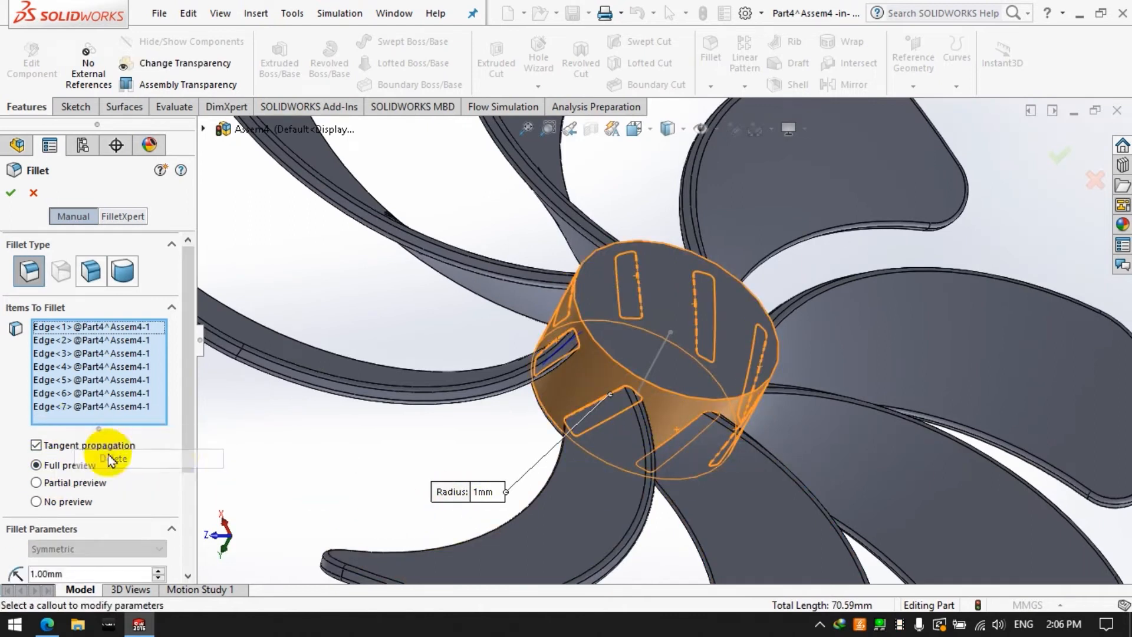
{"action": "left_click", "coordinate": [675, 435]}
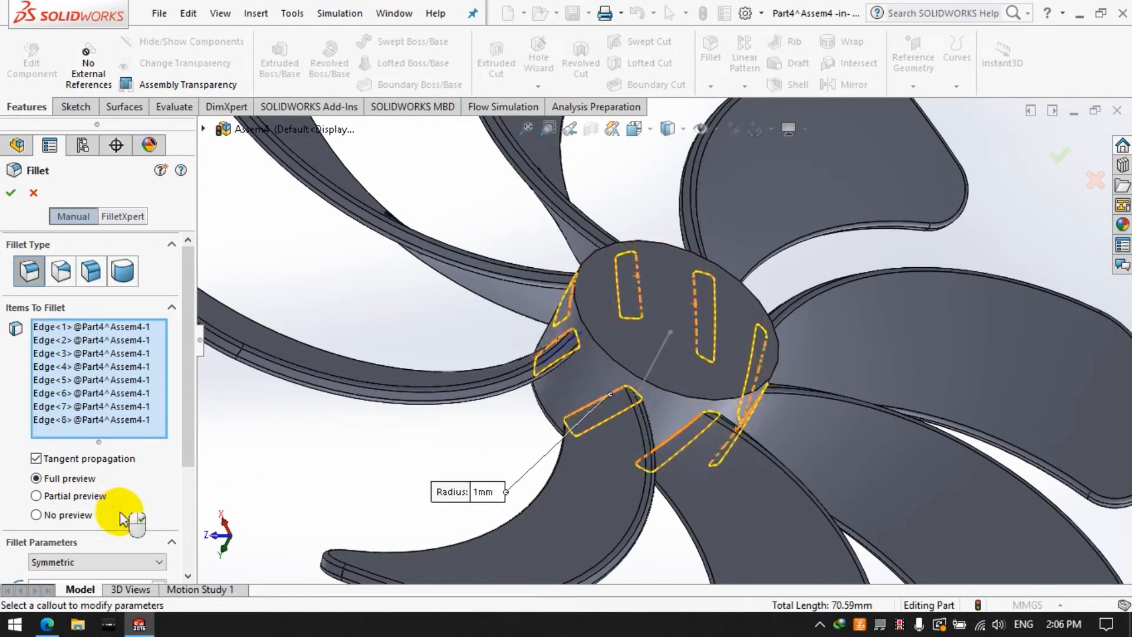
{"action": "key", "text": "Return"}
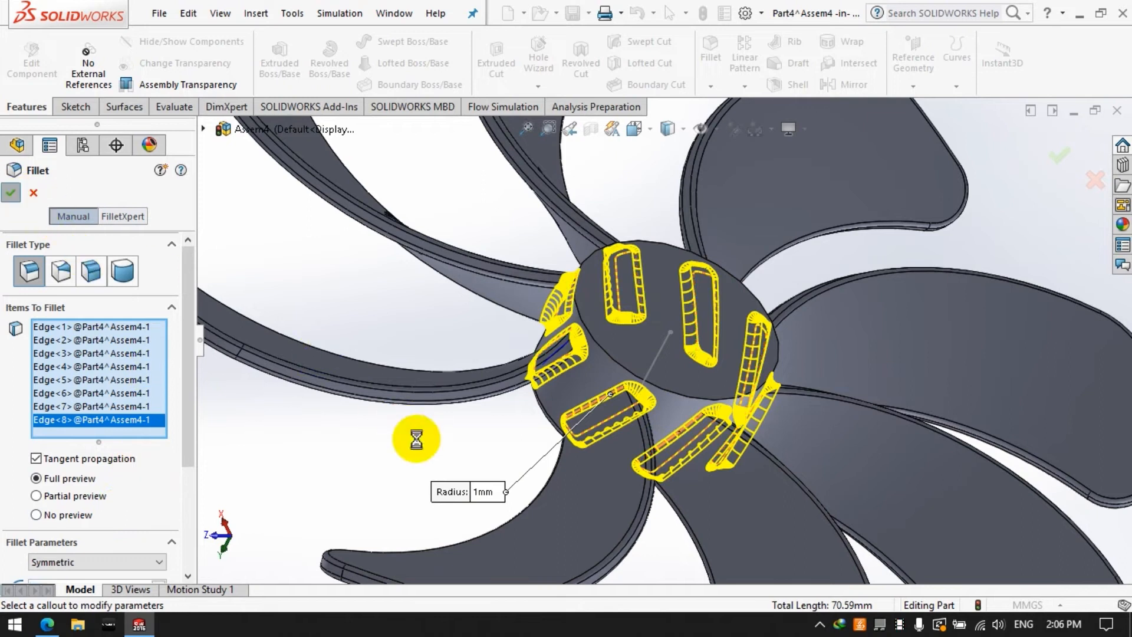
Step: Open a new sketch on the flat underside of the hub
{"action": "left_click", "coordinate": [90, 110]}
{"action": "left_click", "coordinate": [273, 53]}
{"action": "left_click", "coordinate": [333, 356]}
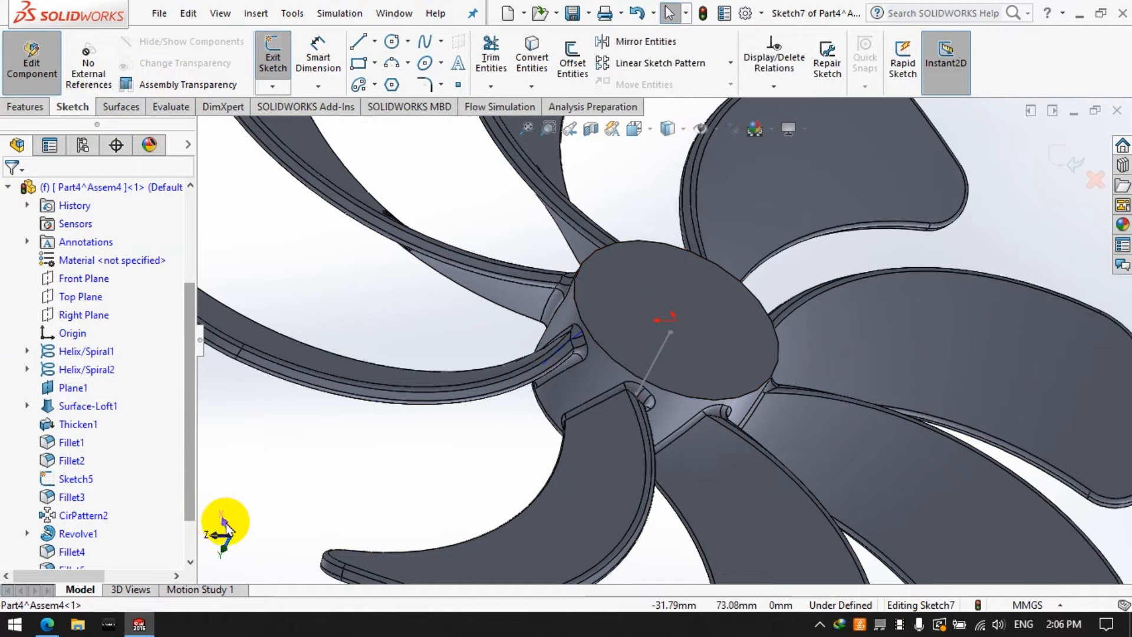
{"action": "left_click", "coordinate": [227, 523]}
{"action": "left_click", "coordinate": [230, 516]}
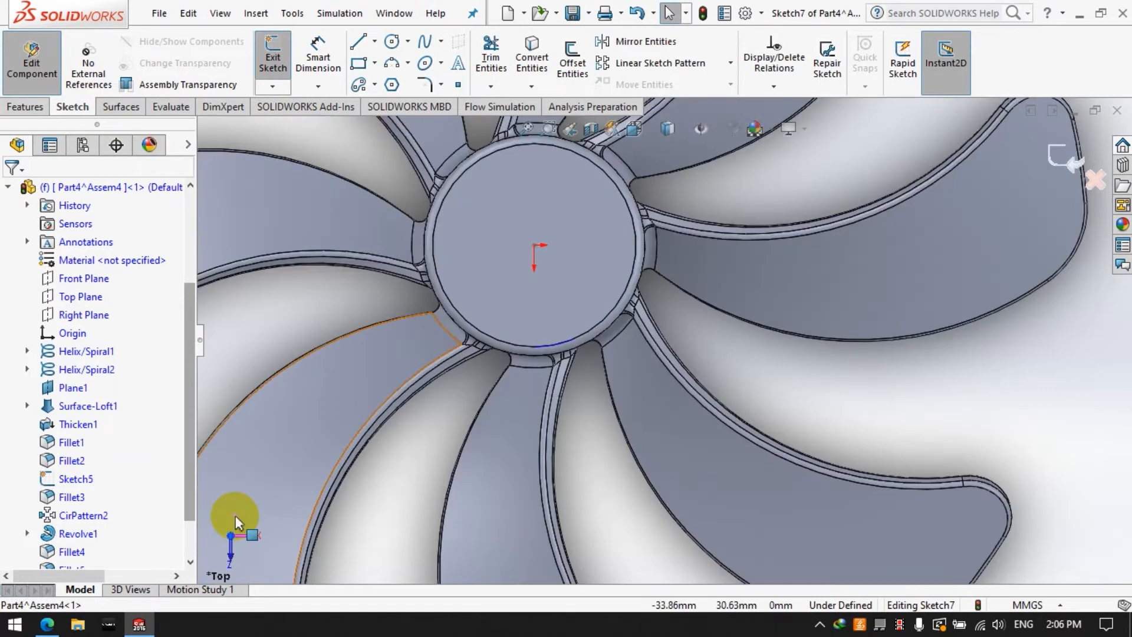
{"action": "left_click", "coordinate": [635, 110]}
{"action": "left_click", "coordinate": [636, 129]}
{"action": "left_click", "coordinate": [727, 222]}
{"action": "left_click", "coordinate": [635, 129]}
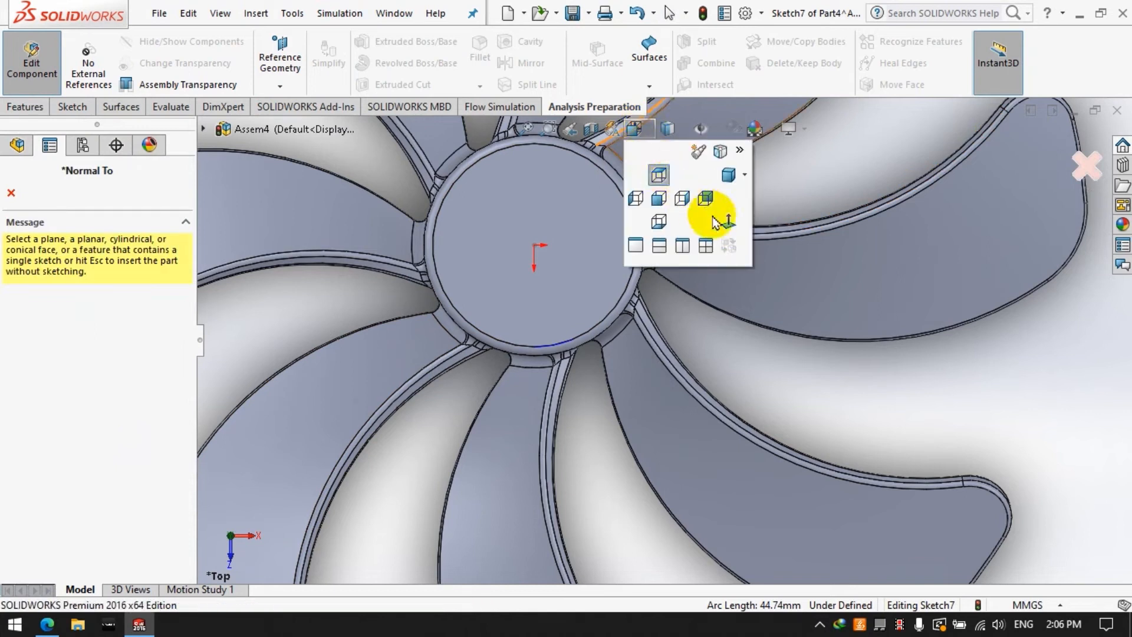
{"action": "left_click", "coordinate": [722, 225]}
{"action": "left_click", "coordinate": [345, 320]}
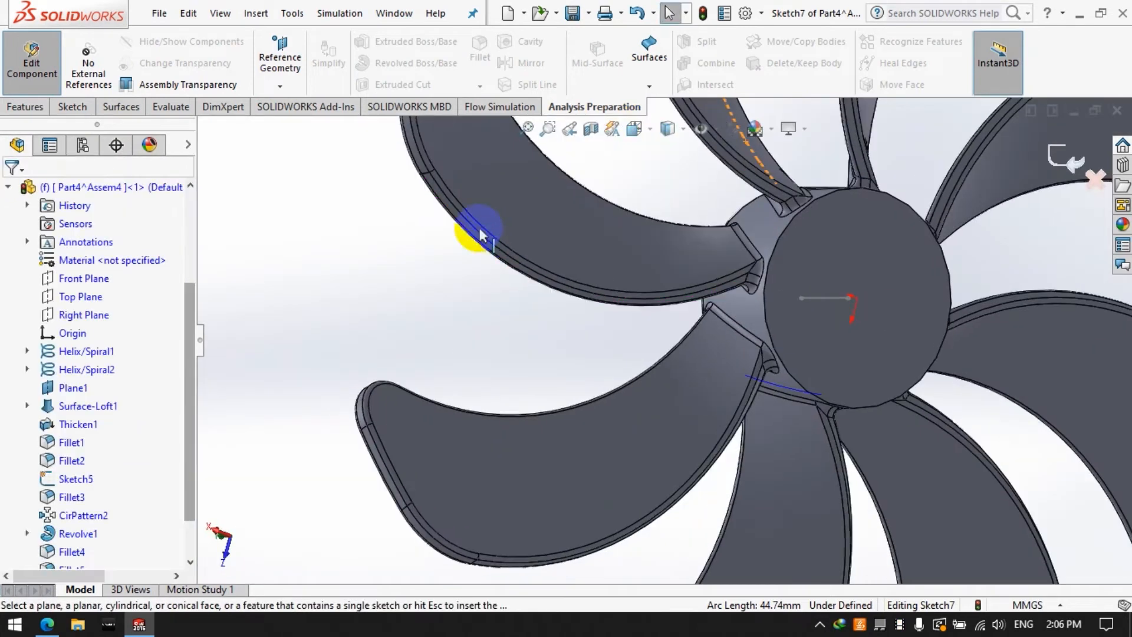
Step: Sketch three concentric circles centred on the hub's underside, with radii of about 11.5, 7 and 5.1 mm
{"action": "left_click", "coordinate": [86, 109]}
{"action": "scroll", "coordinate": [649, 249], "scroll_direction": "up", "scroll_amount": 3}
{"action": "scroll", "coordinate": [136, 471], "scroll_direction": "down", "scroll_amount": 1}
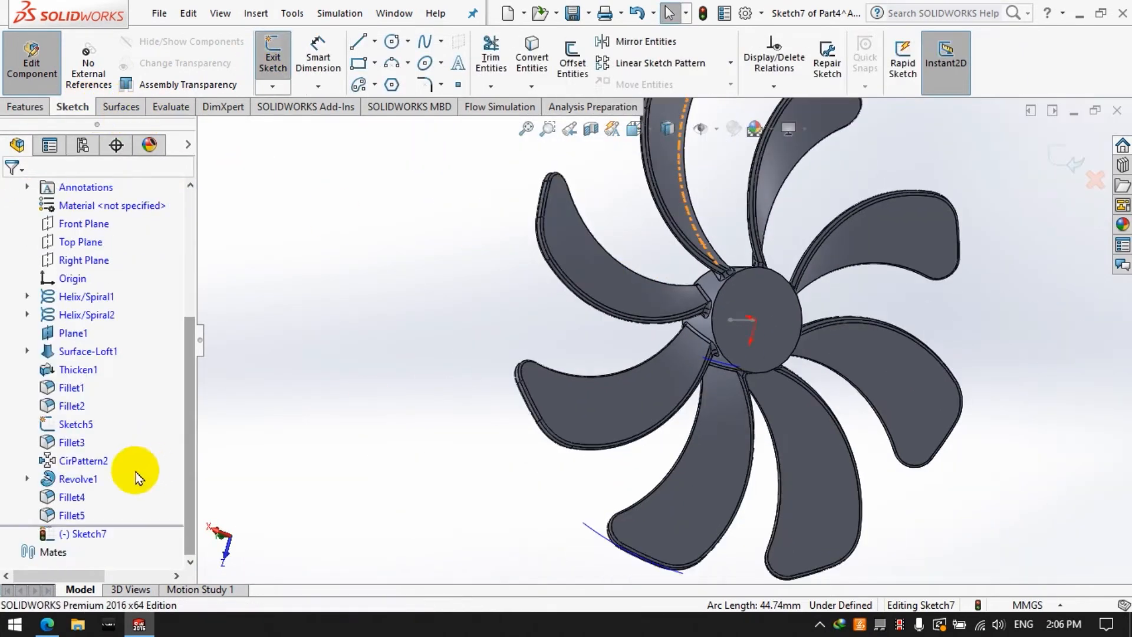
{"action": "right_click", "coordinate": [84, 531]}
{"action": "left_click", "coordinate": [119, 340]}
{"action": "scroll", "coordinate": [746, 329], "scroll_direction": "down", "scroll_amount": 6}
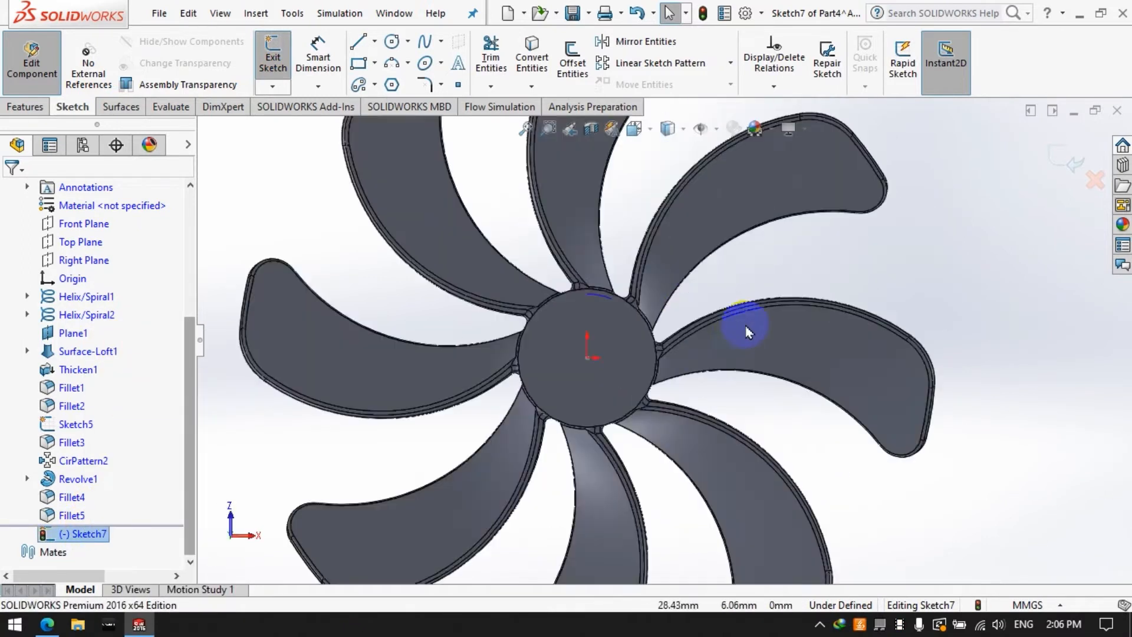
{"action": "left_click", "coordinate": [391, 41]}
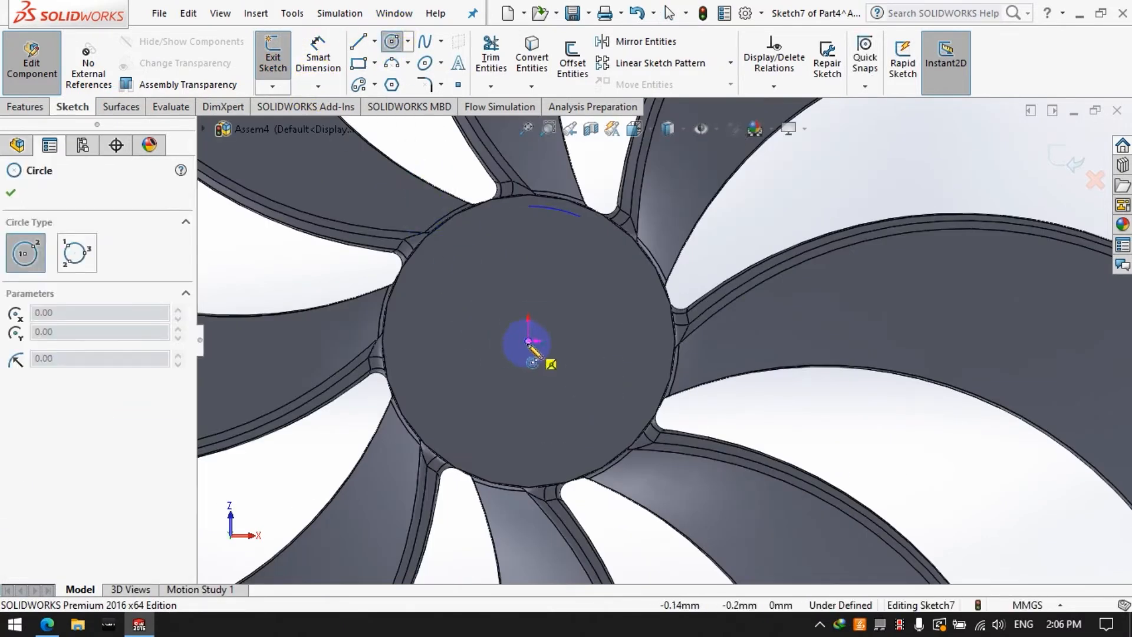
{"action": "left_click", "coordinate": [529, 342]}
{"action": "left_click", "coordinate": [395, 265]}
{"action": "left_click", "coordinate": [529, 340]}
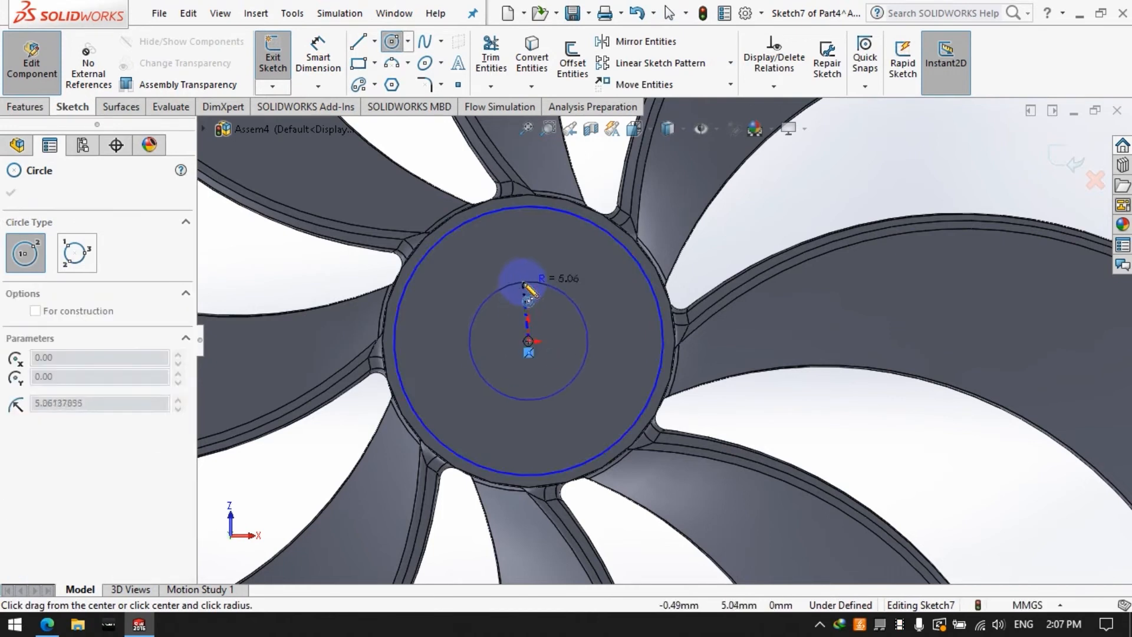
{"action": "left_click", "coordinate": [519, 267]}
{"action": "left_click", "coordinate": [528, 342]}
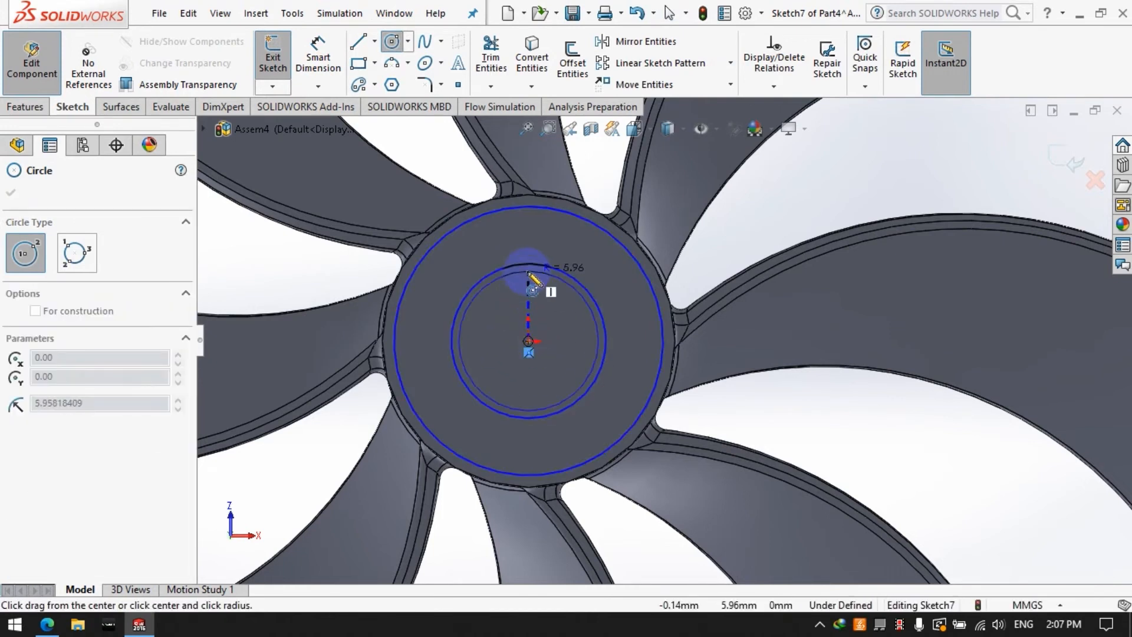
{"action": "left_click", "coordinate": [529, 282]}
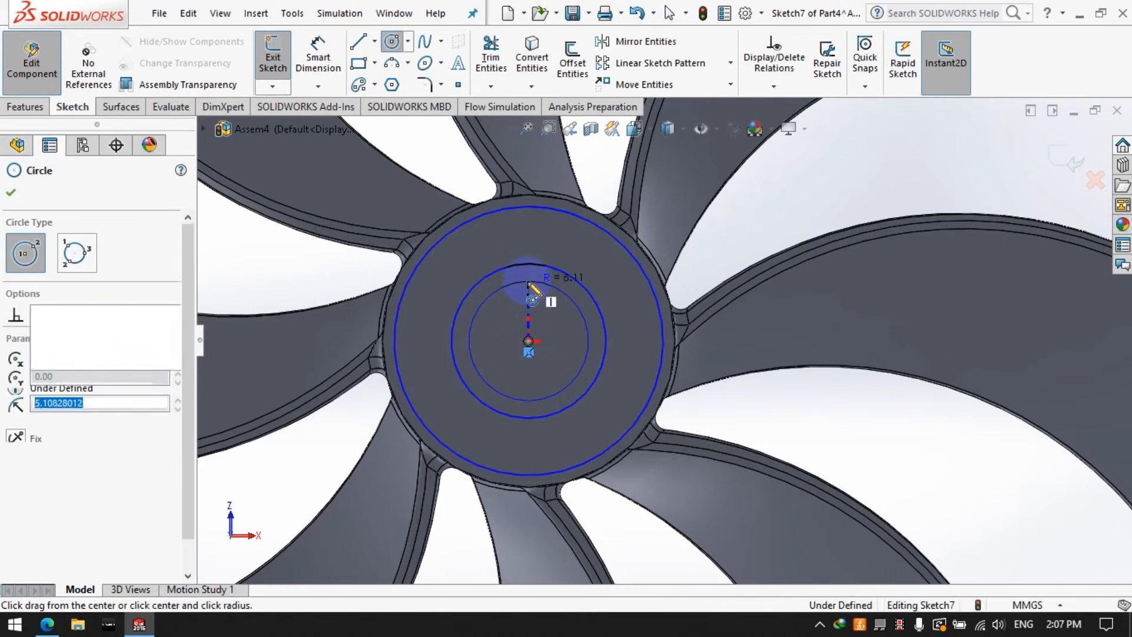
Step: Sketch a small center rectangle about 1.4 by 2 mm, centred on the uppermost point of the innermost circle
{"action": "left_click", "coordinate": [359, 63]}
{"action": "left_click", "coordinate": [374, 63]}
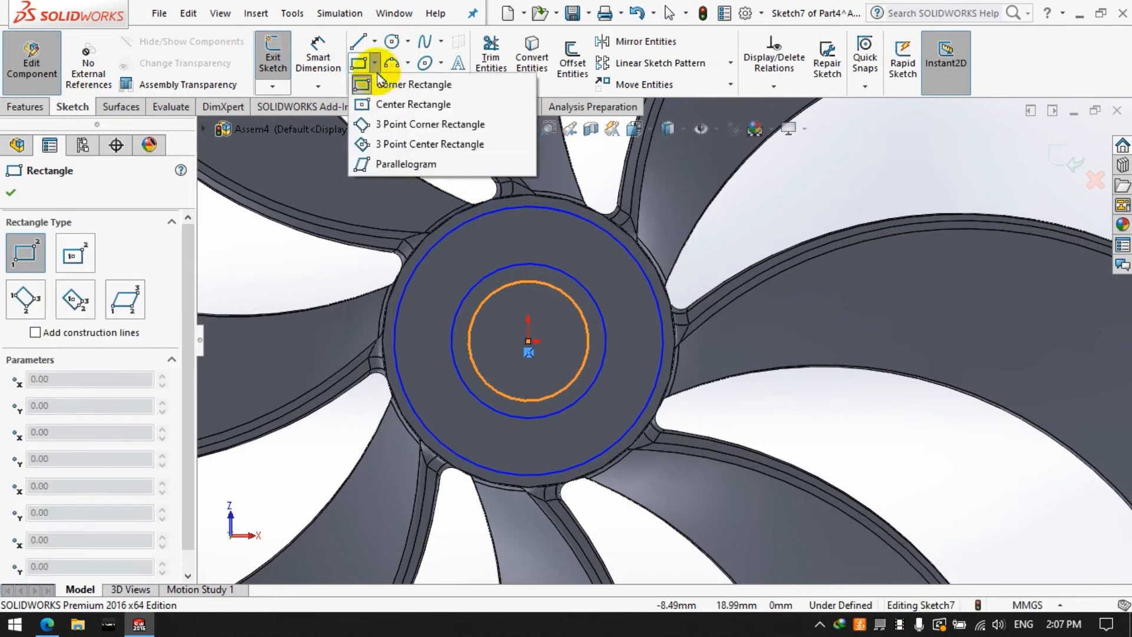
{"action": "left_click", "coordinate": [380, 106]}
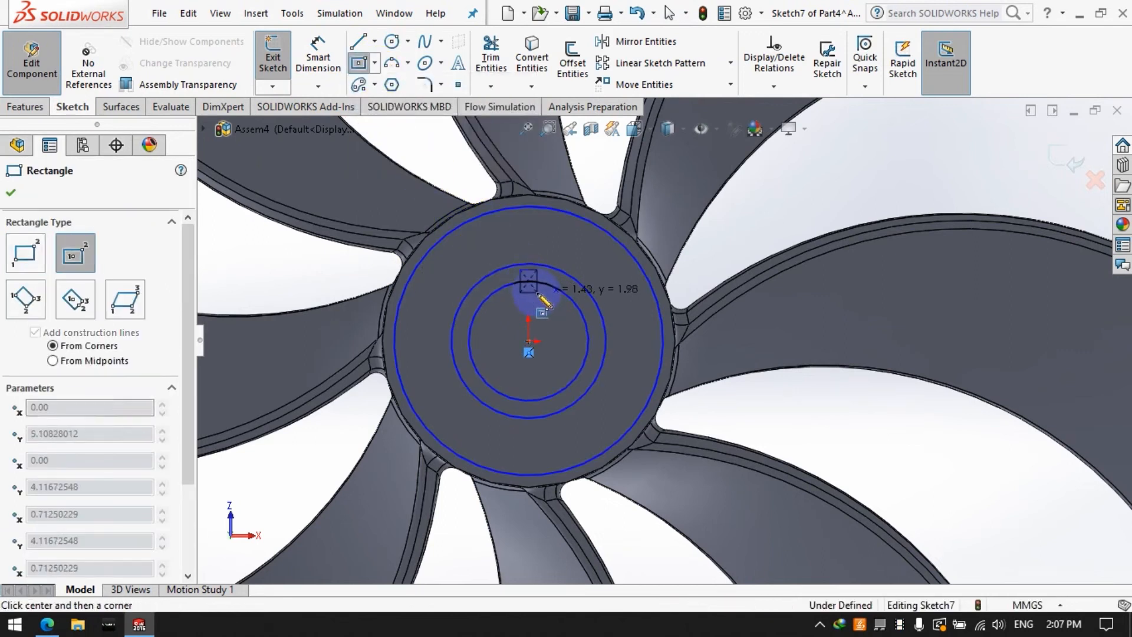
{"action": "left_click", "coordinate": [537, 293]}
Step: Dimension the outermost circle to a diameter of 22 mm
{"action": "left_click", "coordinate": [318, 54]}
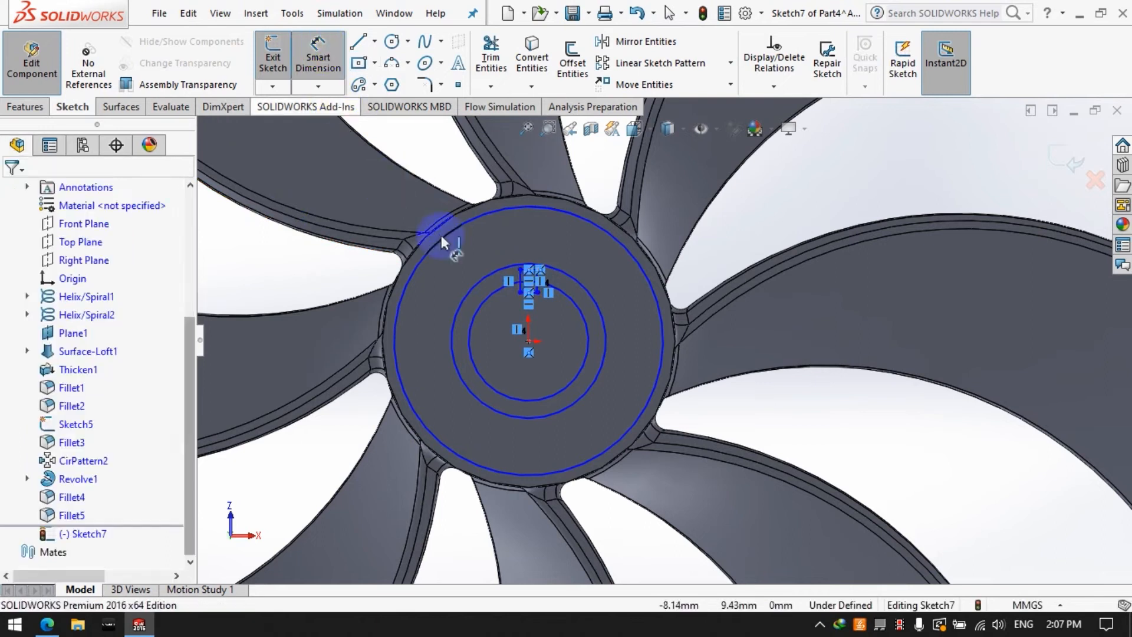
{"action": "left_click", "coordinate": [528, 207]}
{"action": "left_click", "coordinate": [804, 200]}
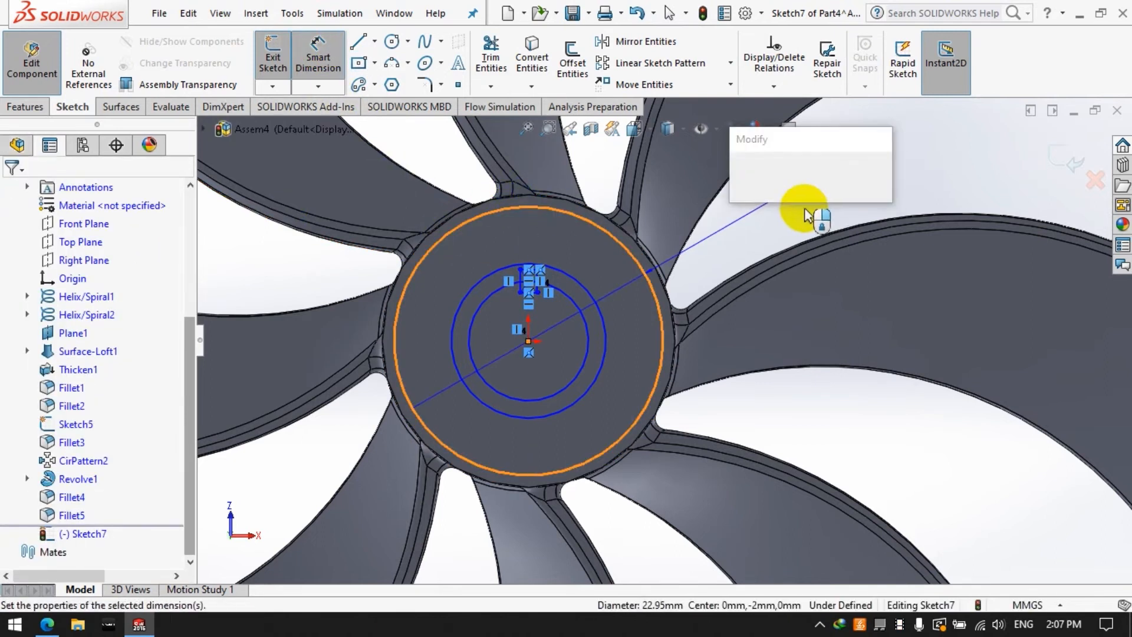
{"action": "key", "text": "Return"}
Step: Dimension the radial gap between the two inner circles to 3 mm and between the middle and outer circles to 5 mm
{"action": "left_click", "coordinate": [591, 334]}
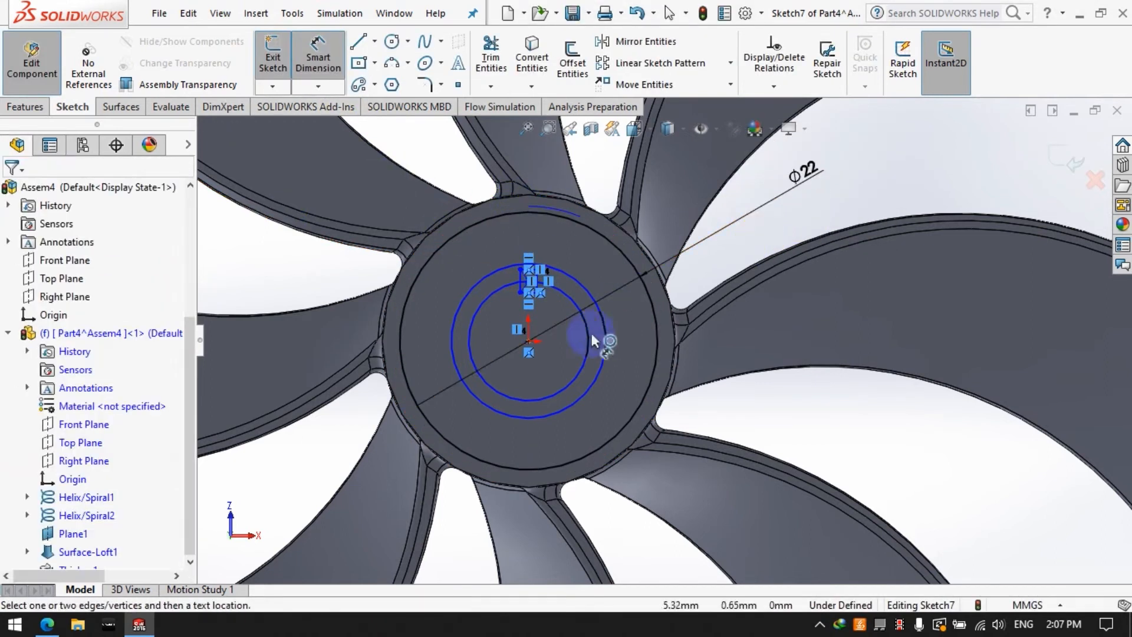
{"action": "left_click", "coordinate": [604, 355]}
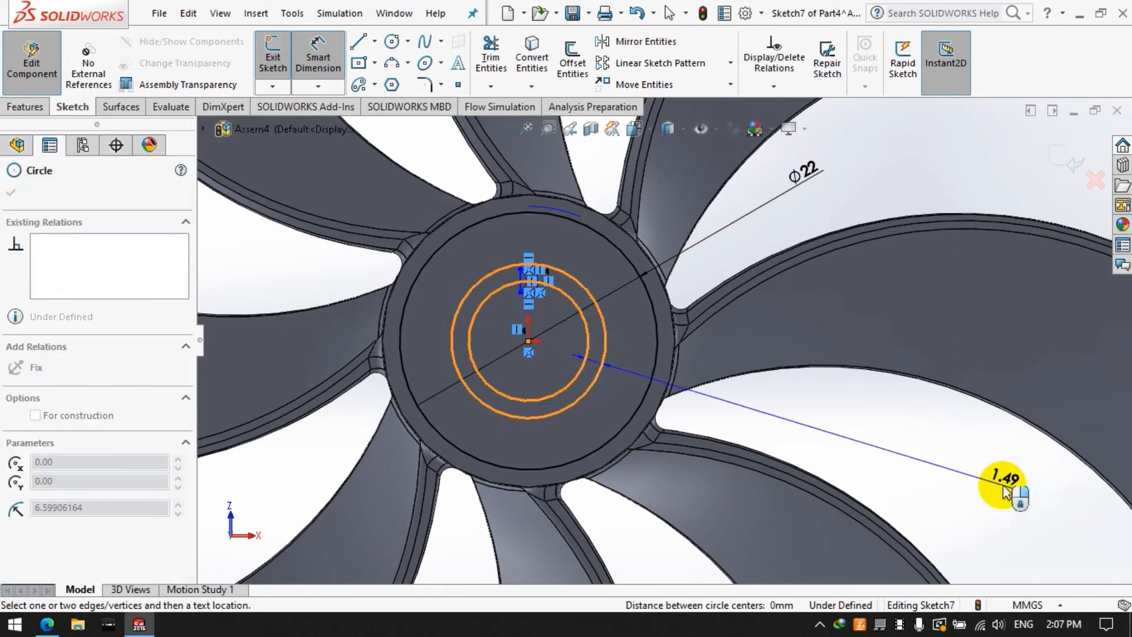
{"action": "left_click", "coordinate": [1004, 491]}
{"action": "type", "text": "3"}
{"action": "key", "text": "Return"}
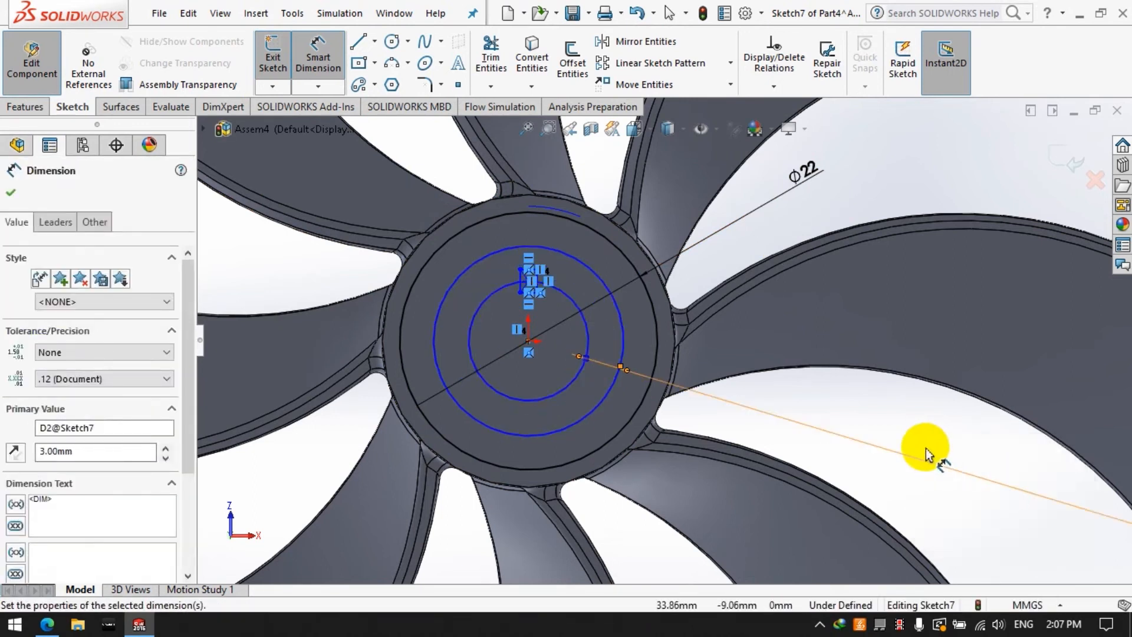
{"action": "left_click", "coordinate": [624, 333]}
{"action": "left_click", "coordinate": [657, 347]}
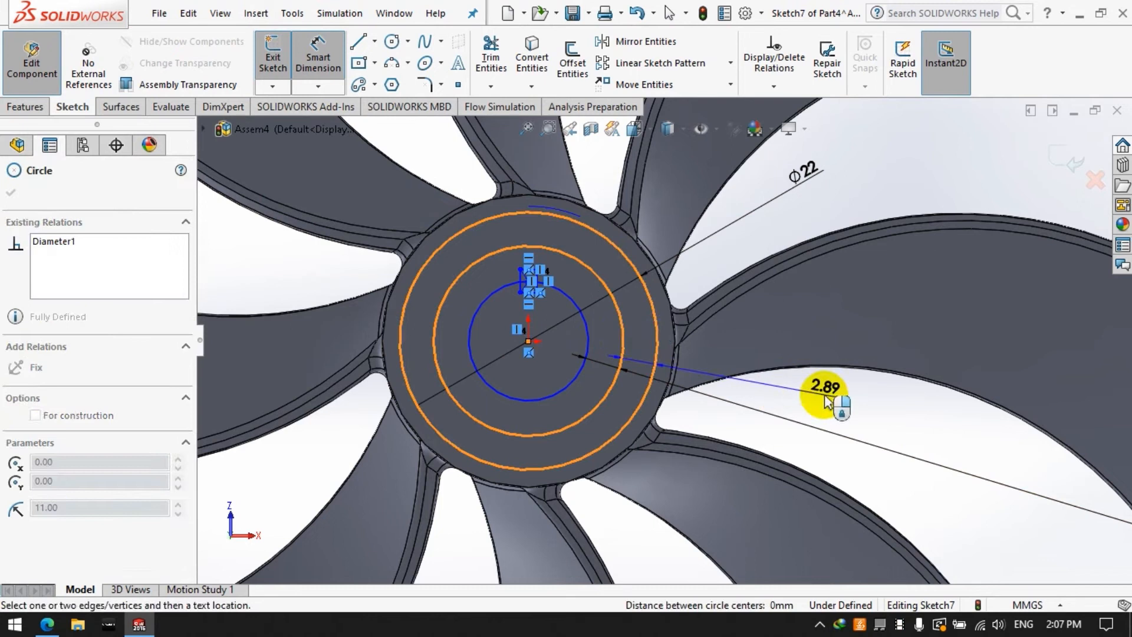
{"action": "left_click", "coordinate": [825, 401]}
{"action": "type", "text": "5"}
{"action": "key", "text": "Return"}
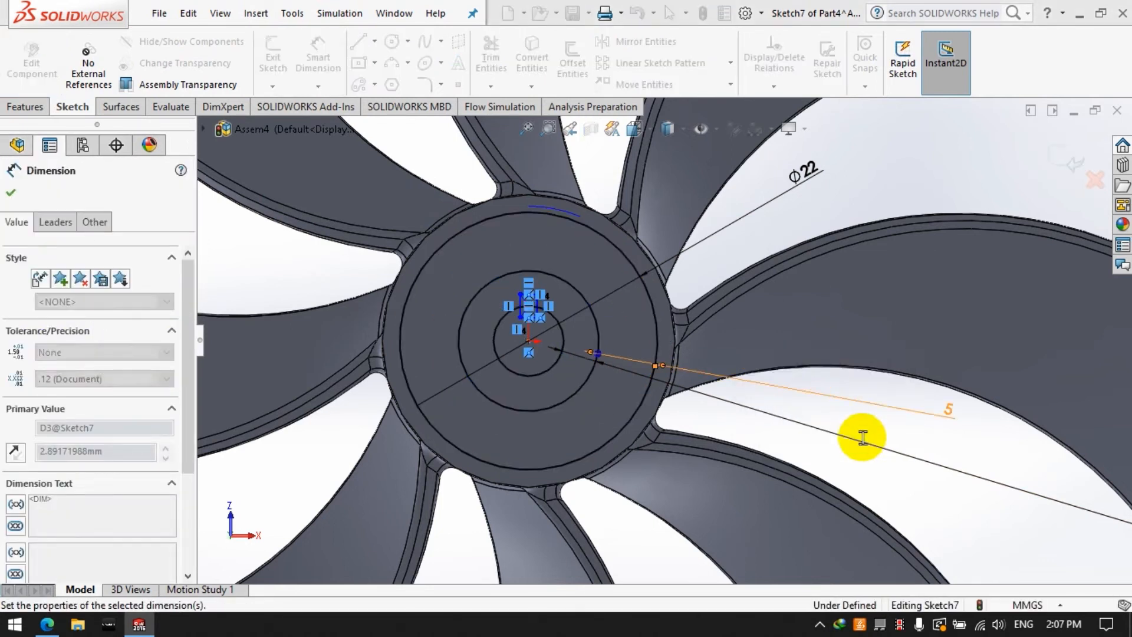
Step: Dimension the small rectangle to 1.5 mm wide and place its outer edge 4 mm from the hub centre
{"action": "scroll", "coordinate": [516, 301], "scroll_direction": "down", "scroll_amount": 4}
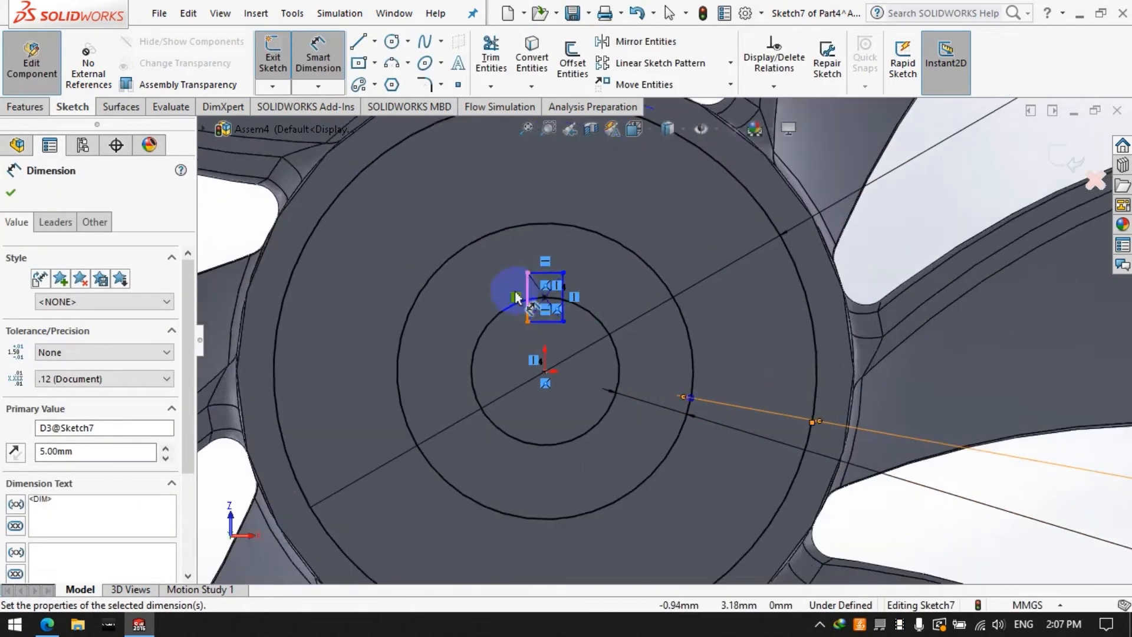
{"action": "scroll", "coordinate": [517, 299], "scroll_direction": "down", "scroll_amount": 2}
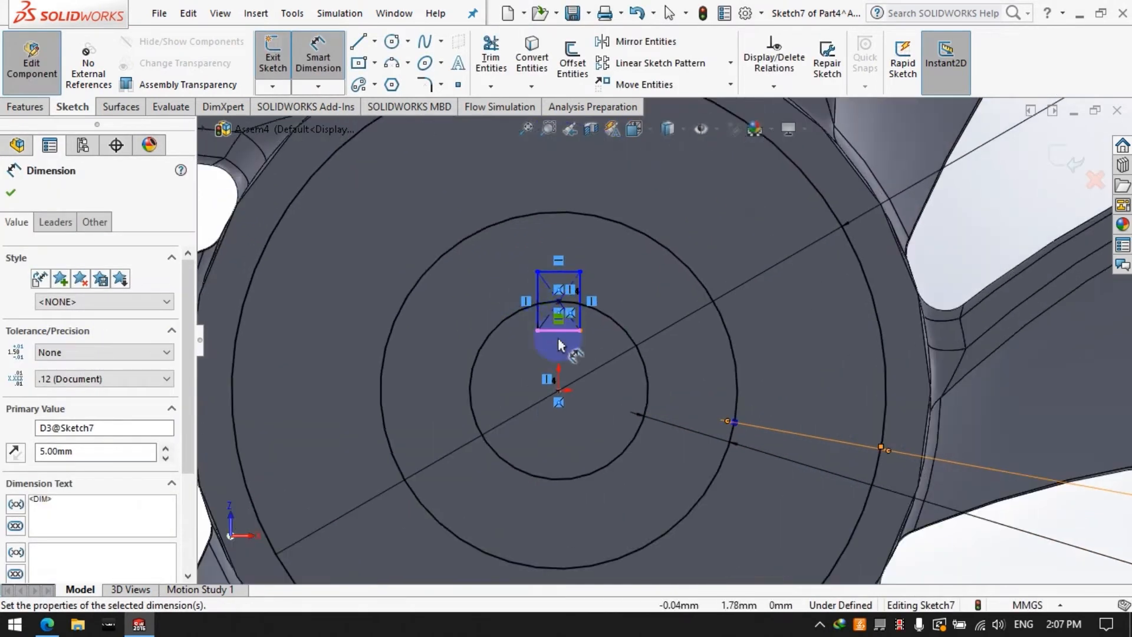
{"action": "left_click", "coordinate": [546, 273]}
{"action": "left_click", "coordinate": [702, 219]}
{"action": "type", "text": "1"}
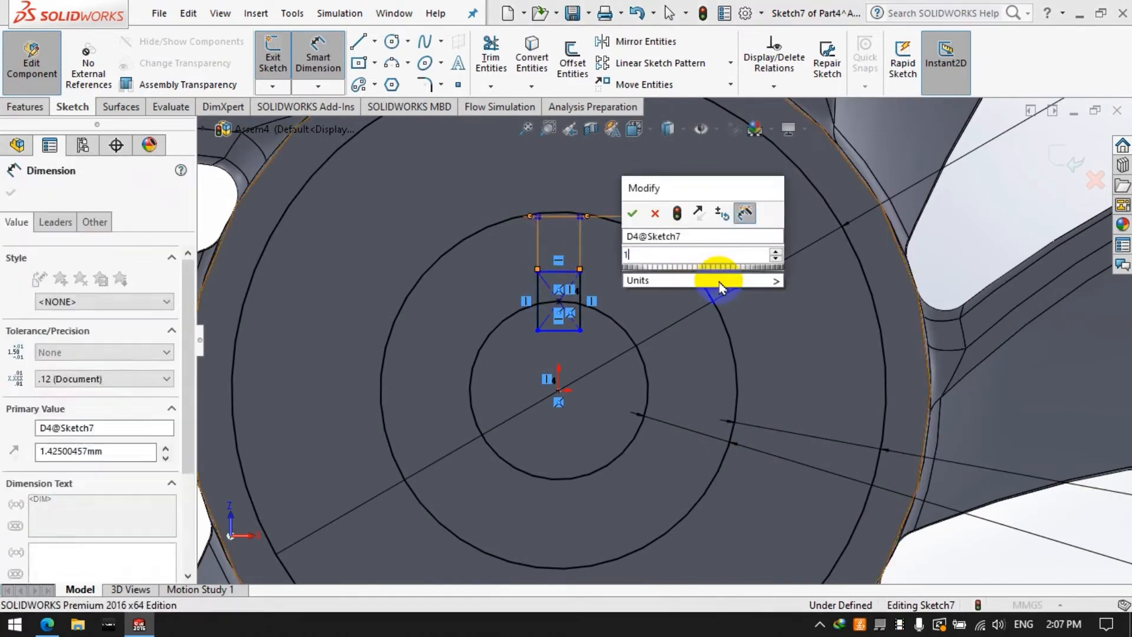
{"action": "type", "text": ".5"}
{"action": "key", "text": "Return"}
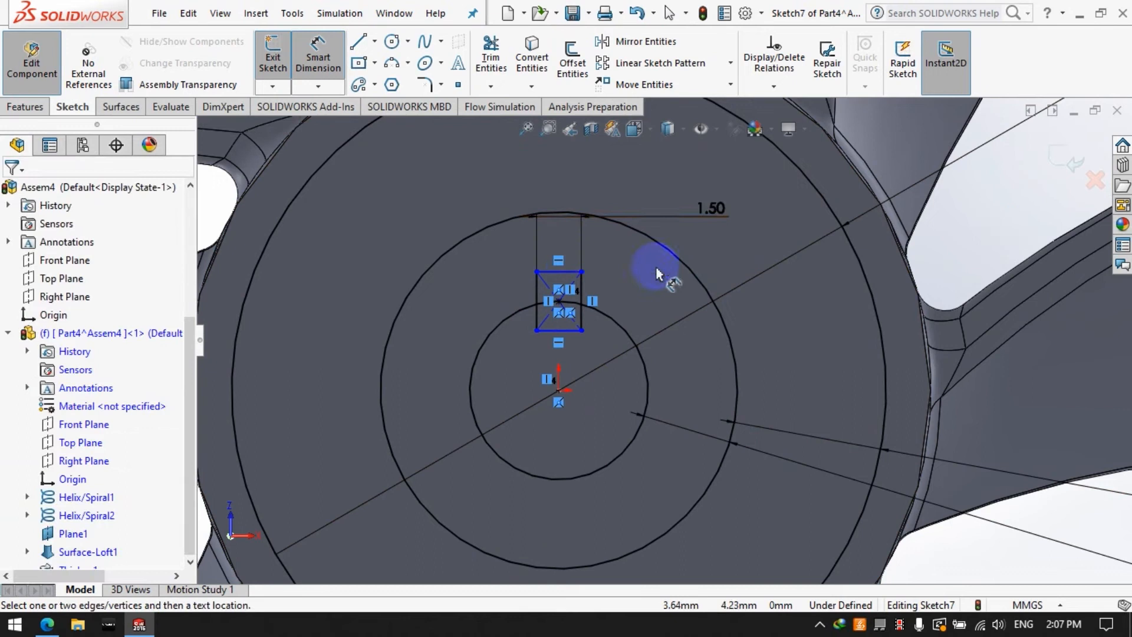
{"action": "left_click", "coordinate": [566, 272]}
{"action": "left_click", "coordinate": [559, 391]}
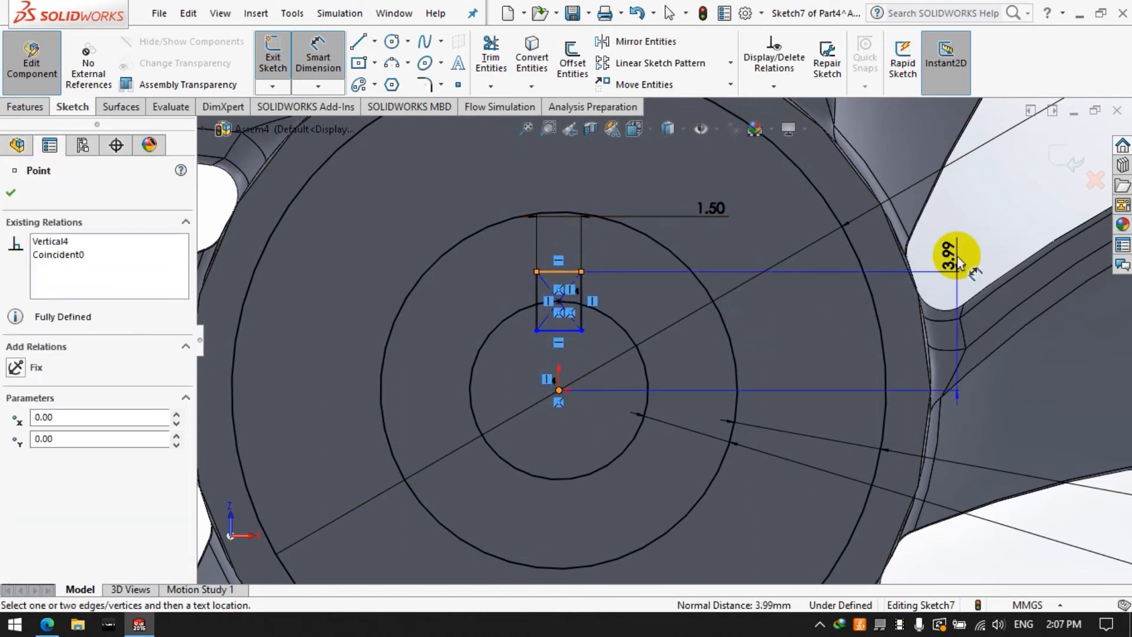
{"action": "left_click", "coordinate": [955, 260]}
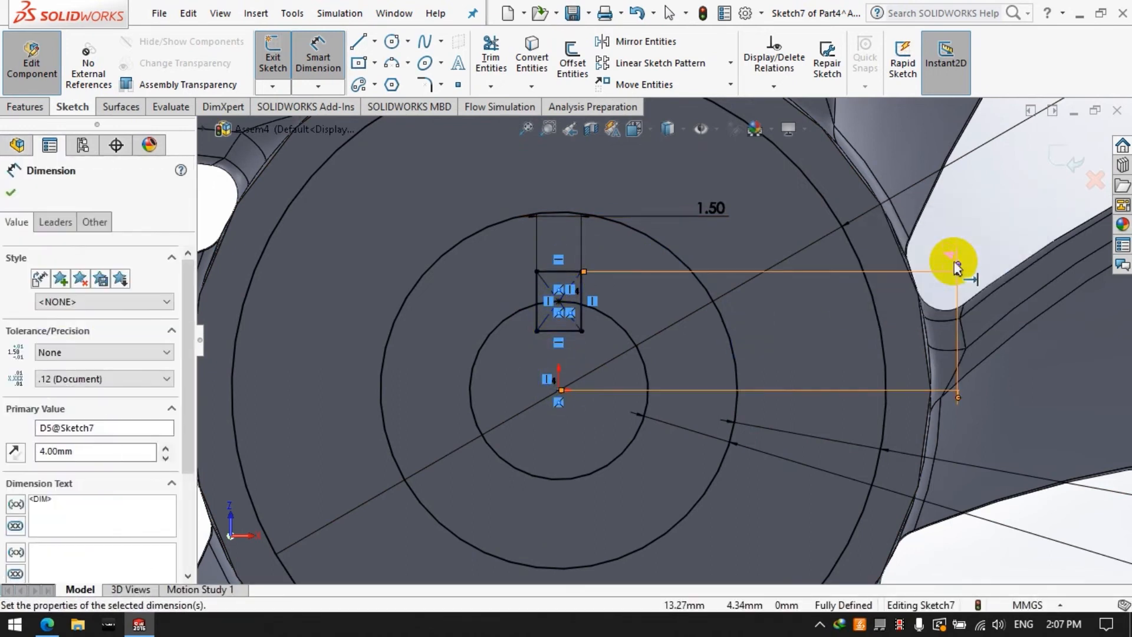
Step: Create a circular sketch pattern of the rectangle's four sides with 6 equally spaced instances over 360 degrees around the hub centre
{"action": "left_click", "coordinate": [732, 66]}
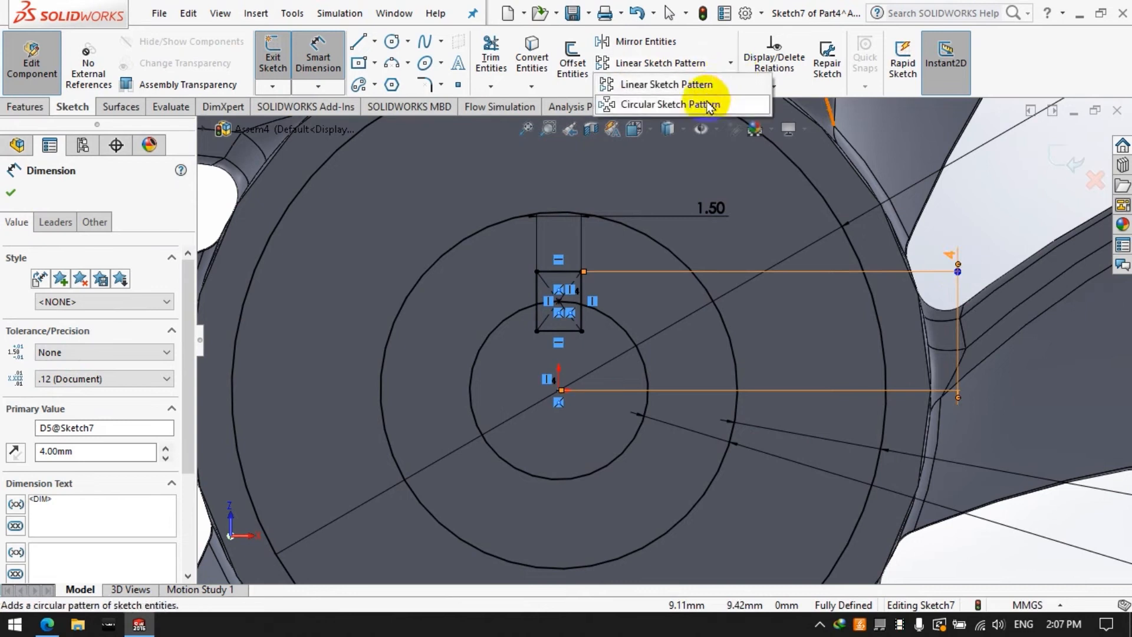
{"action": "left_click", "coordinate": [699, 104]}
{"action": "left_click", "coordinate": [534, 302]}
{"action": "left_click", "coordinate": [52, 539]}
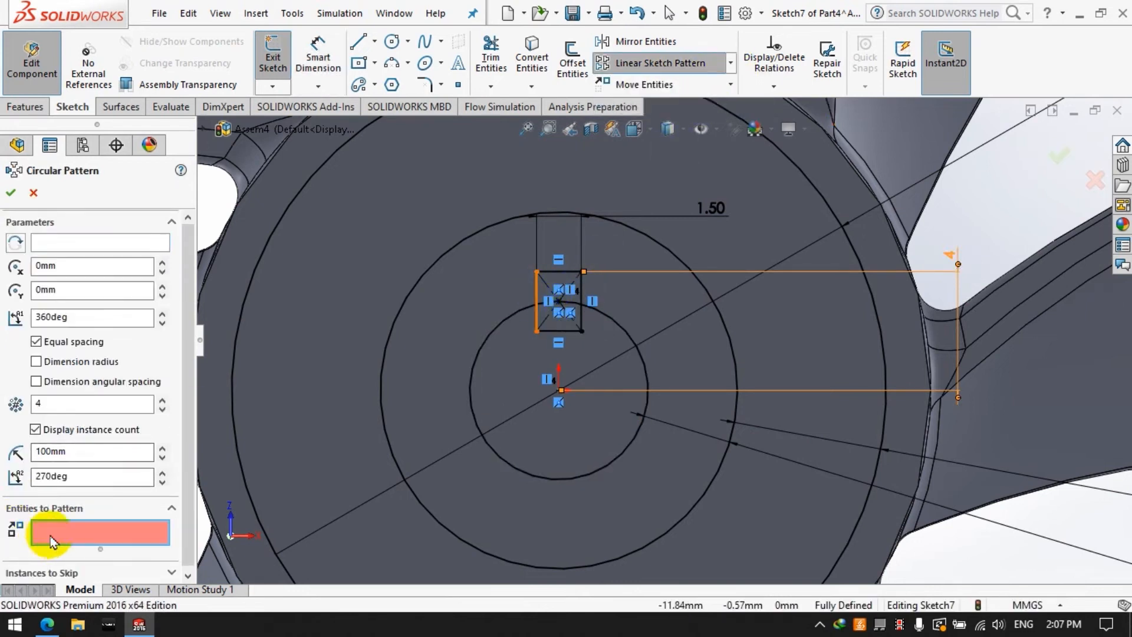
{"action": "left_click", "coordinate": [538, 318]}
{"action": "left_click", "coordinate": [568, 272]}
{"action": "left_click", "coordinate": [581, 315]}
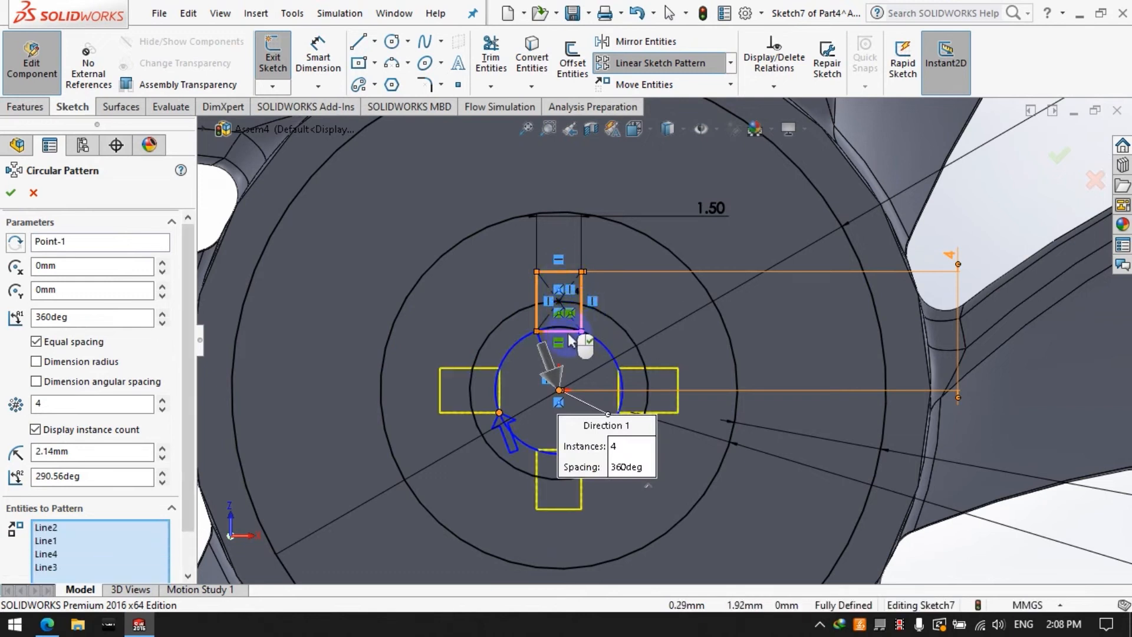
{"action": "left_click", "coordinate": [162, 399]}
{"action": "left_click", "coordinate": [11, 193]}
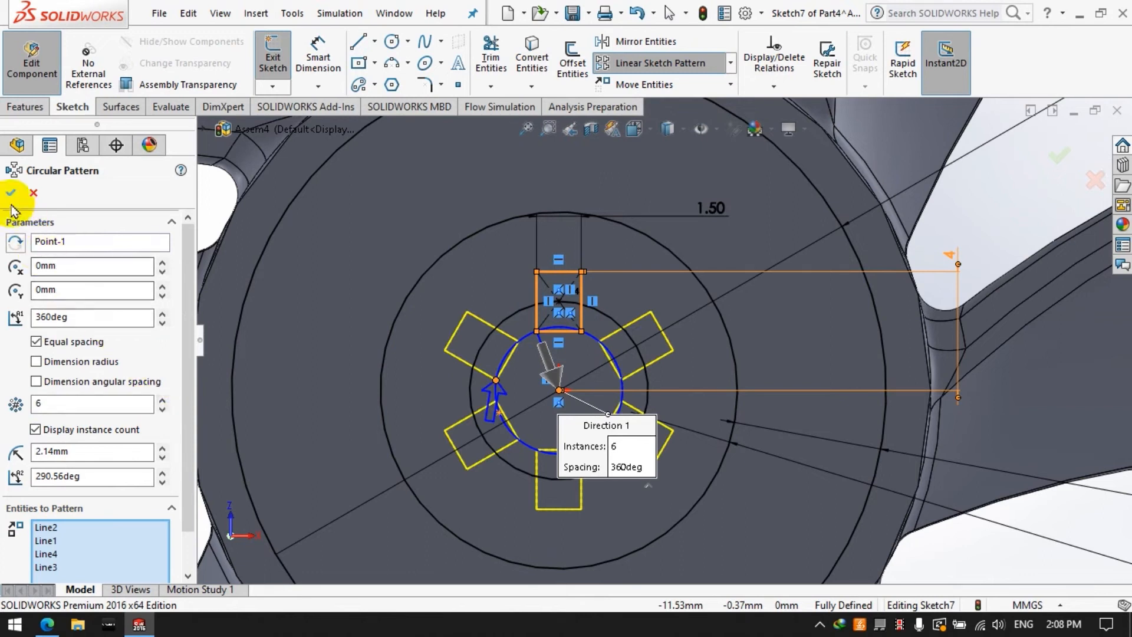
Step: Start an extruded cut and select the outer ring and the inner circle's area, including the rectangle portions inside it, as contours
{"action": "scroll", "coordinate": [501, 410], "scroll_direction": "up", "scroll_amount": 4}
{"action": "mouse_move", "coordinate": [545, 446]}
{"action": "middle_mouse_down"}
{"action": "mouse_move", "coordinate": [589, 480]}
{"action": "mouse_move", "coordinate": [616, 213]}
{"action": "middle_mouse_up"}
{"action": "left_click", "coordinate": [27, 110]}
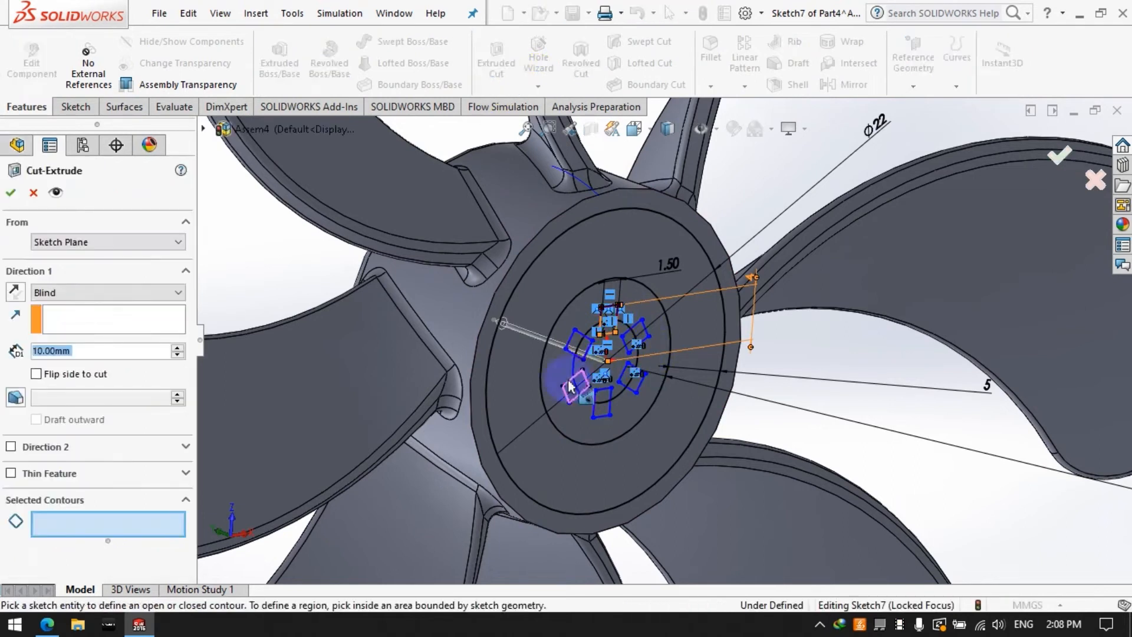
{"action": "left_click", "coordinate": [518, 392]}
{"action": "scroll", "coordinate": [602, 401], "scroll_direction": "down", "scroll_amount": 5}
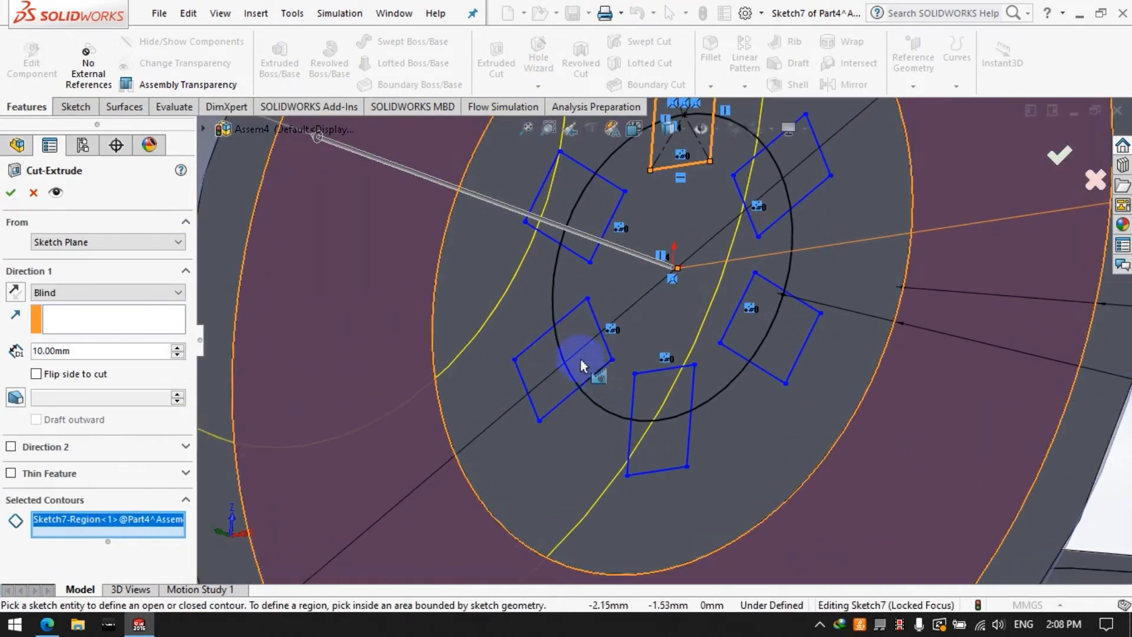
{"action": "left_click", "coordinate": [613, 383]}
{"action": "left_click", "coordinate": [651, 394]}
{"action": "left_click", "coordinate": [651, 389]}
{"action": "left_click", "coordinate": [734, 336]}
{"action": "left_click", "coordinate": [774, 200]}
{"action": "scroll", "coordinate": [649, 194], "scroll_direction": "up", "scroll_amount": 2}
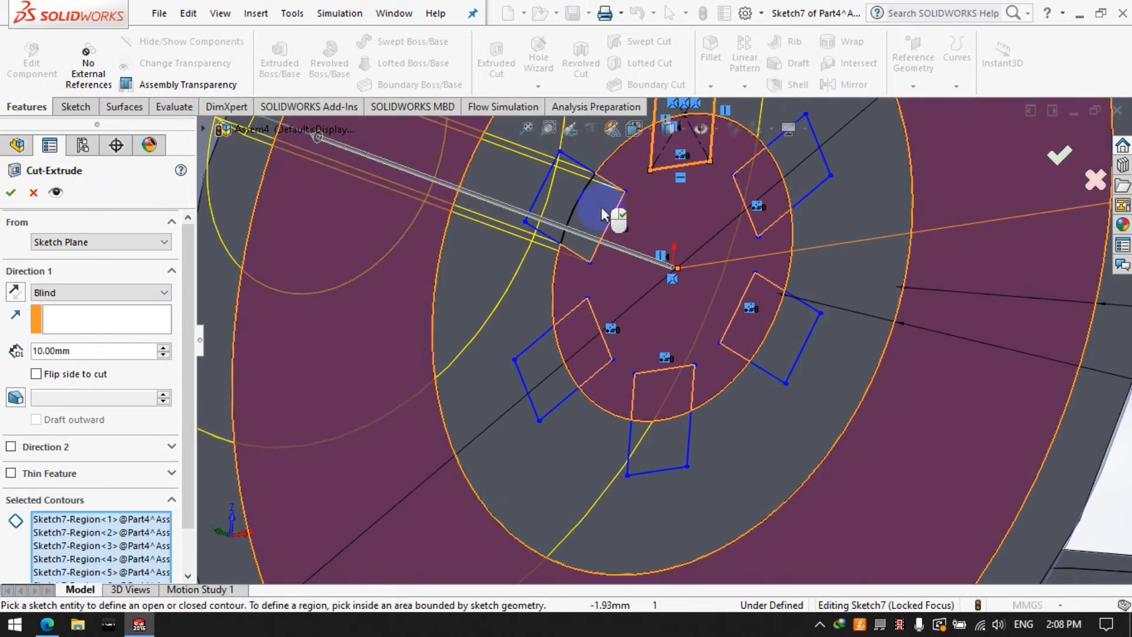
Step: Set the blind cut depth to 11 mm and apply the extruded cut to the hub
{"action": "scroll", "coordinate": [654, 313], "scroll_direction": "up", "scroll_amount": 3}
{"action": "middle_click_drag", "start_coordinate": [678, 333], "coordinate": [690, 353]}
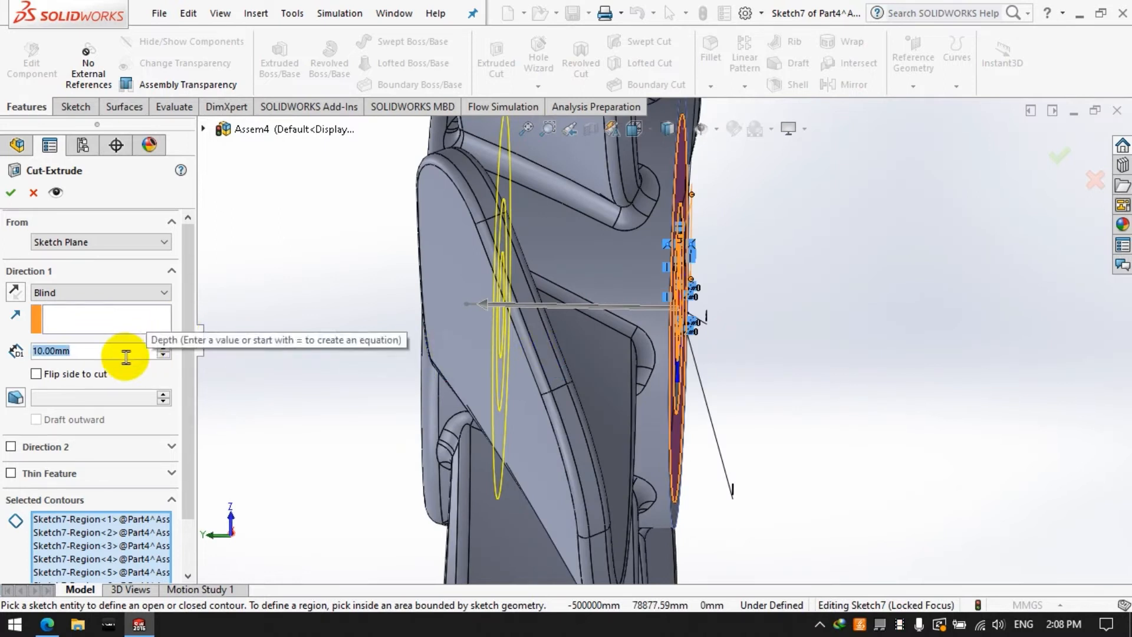
{"action": "type", "text": "0040"}
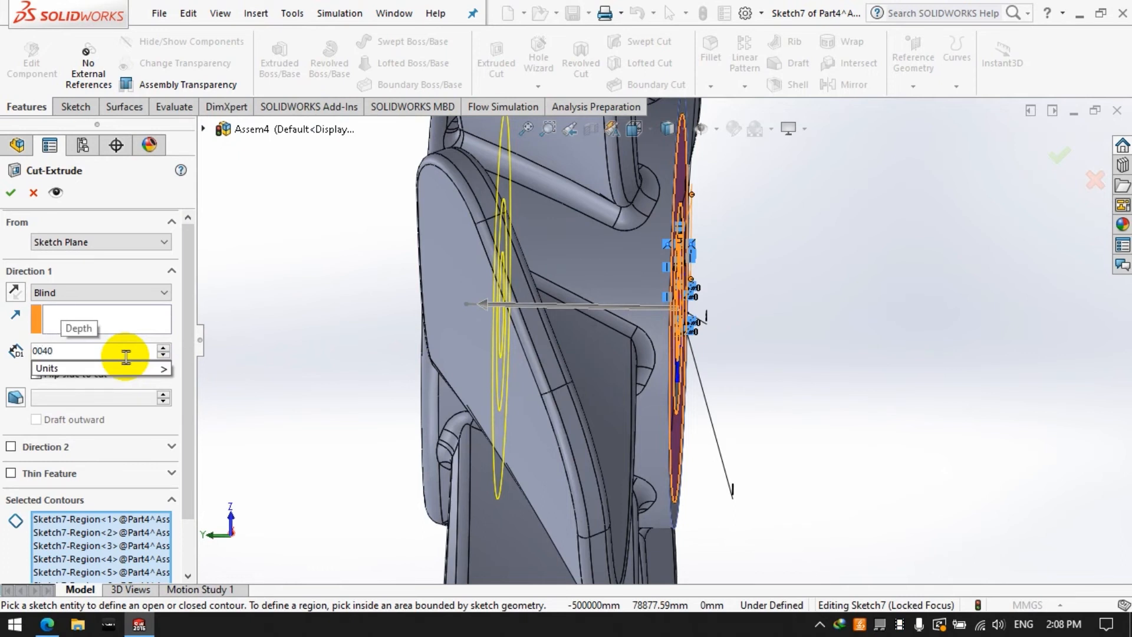
{"action": "key", "text": "Return"}
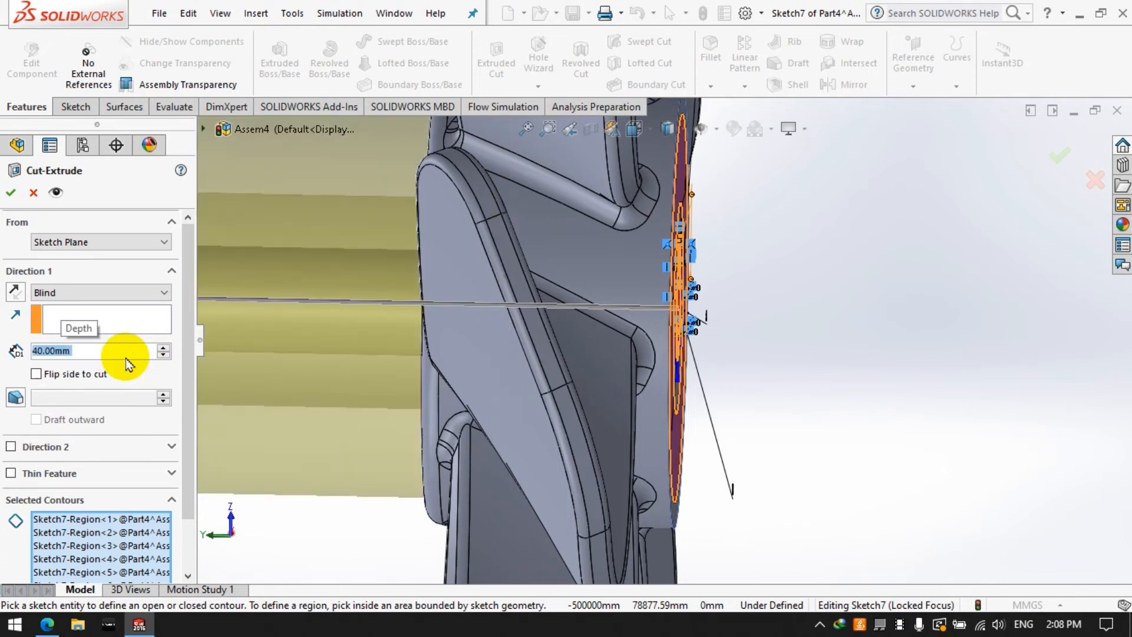
{"action": "type", "text": "9"}
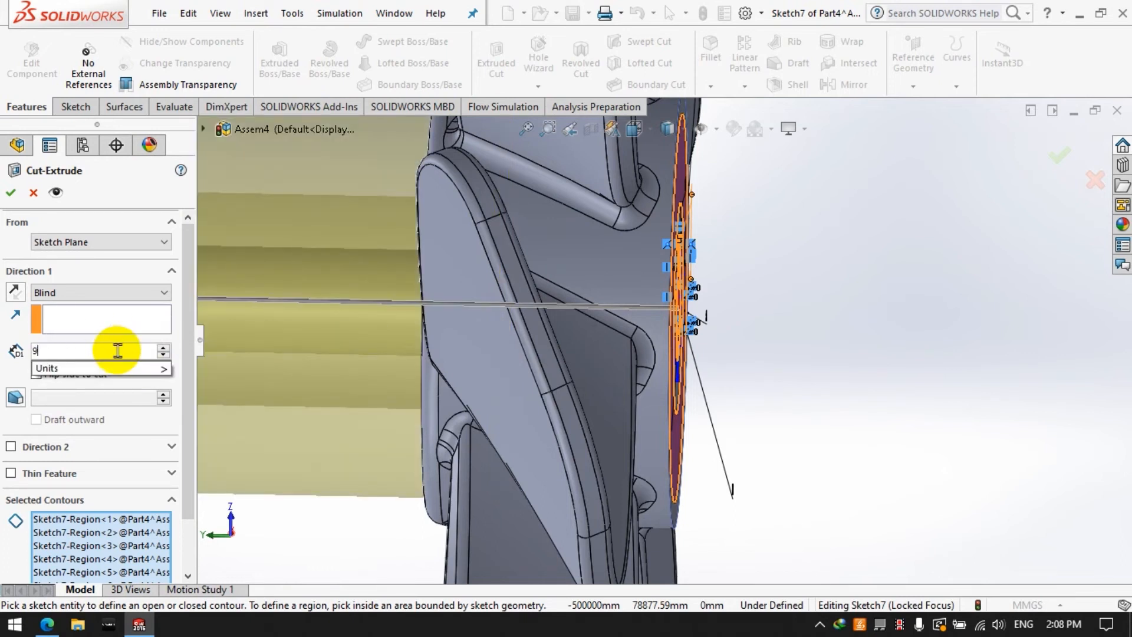
{"action": "key", "text": "Return"}
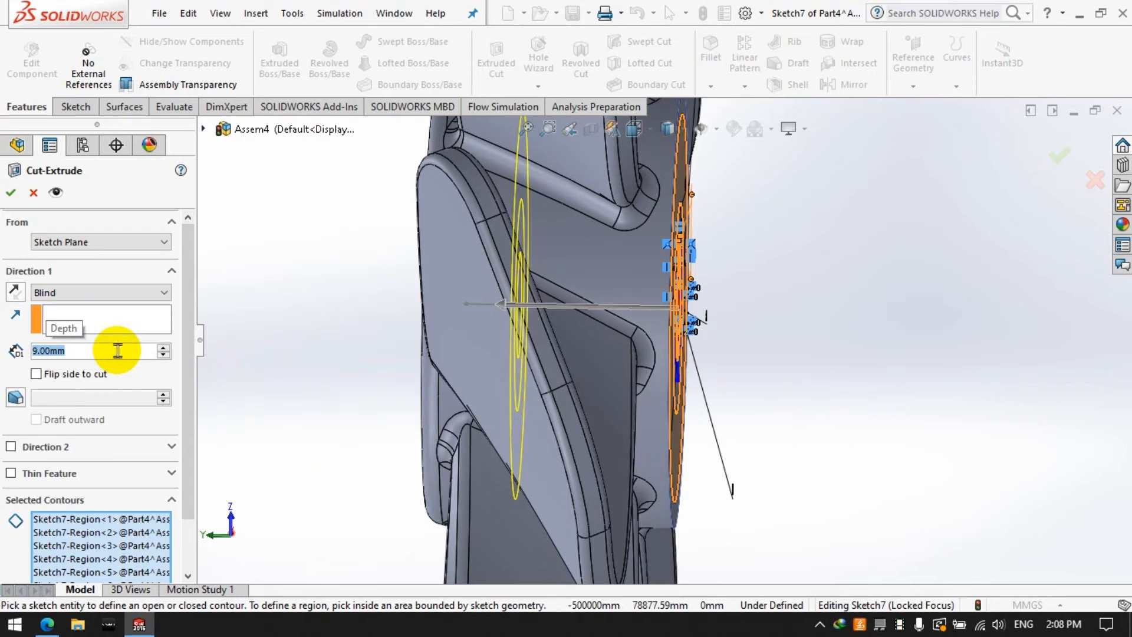
{"action": "key", "text": "Return"}
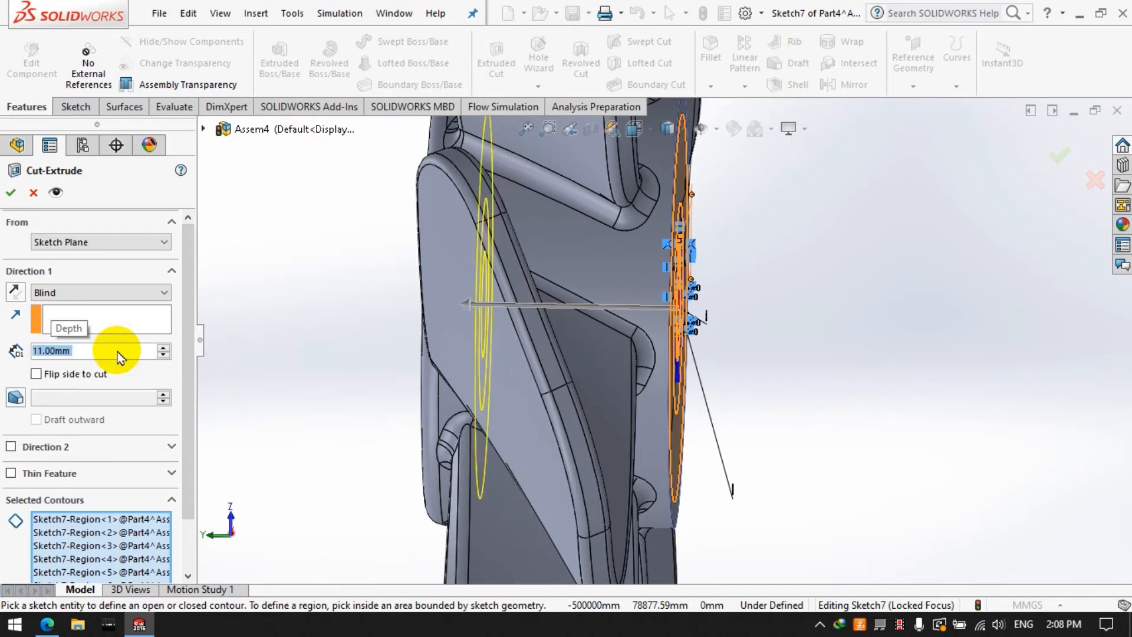
{"action": "left_click", "coordinate": [10, 193]}
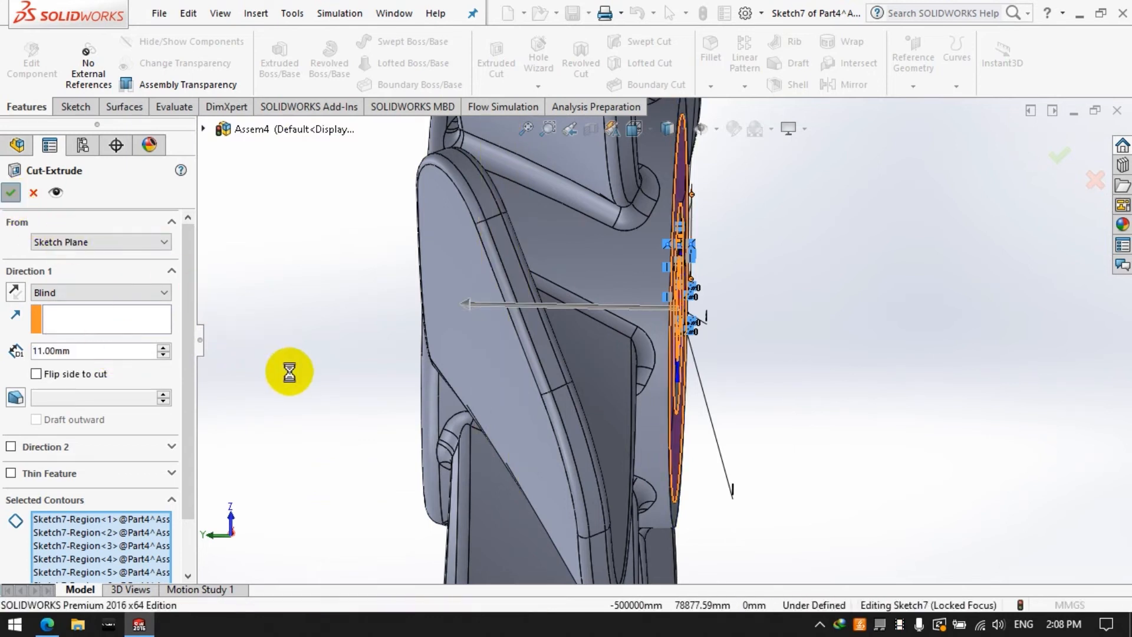
Step: Fillet the outer and inner circular edges of the hub's ring-shaped pocket floor with a 1 mm radius
{"action": "mouse_move", "coordinate": [291, 374]}
{"action": "middle_mouse_down"}
{"action": "mouse_move", "coordinate": [589, 353]}
{"action": "mouse_move", "coordinate": [569, 386]}
{"action": "mouse_move", "coordinate": [583, 380]}
{"action": "middle_mouse_up"}
{"action": "left_click", "coordinate": [855, 330]}
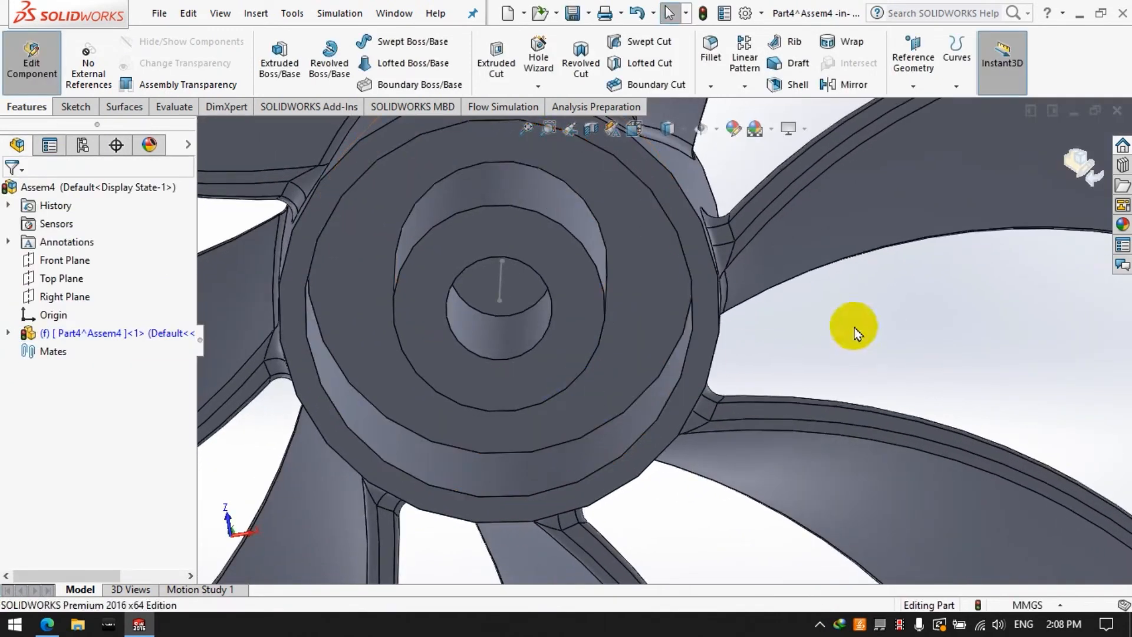
{"action": "left_click", "coordinate": [712, 65]}
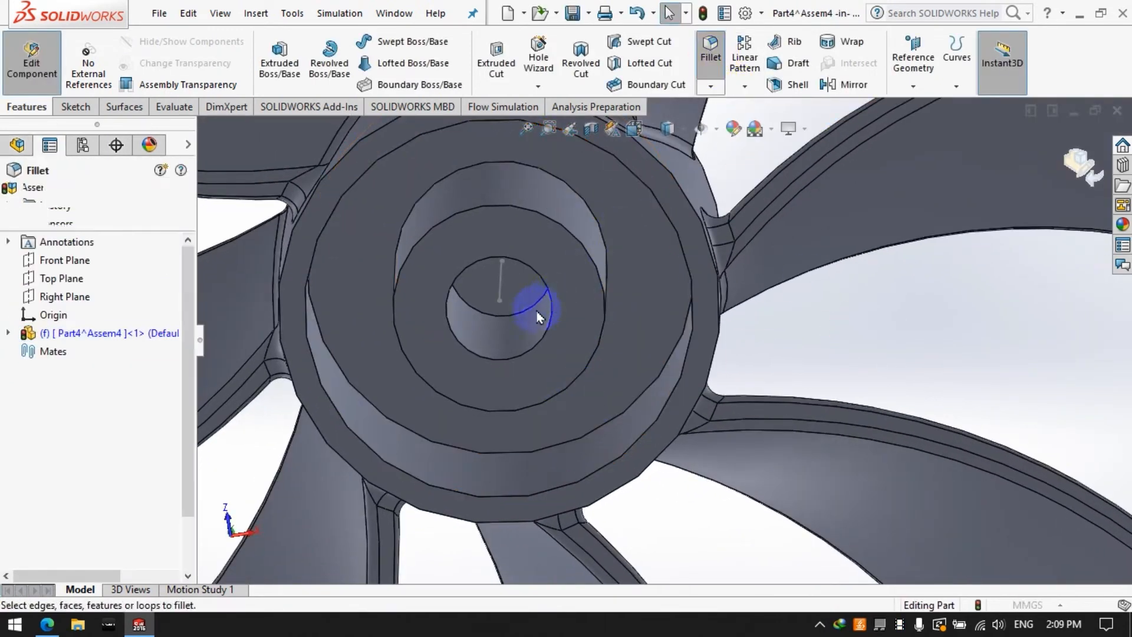
{"action": "left_click", "coordinate": [650, 365]}
{"action": "left_click", "coordinate": [614, 245]}
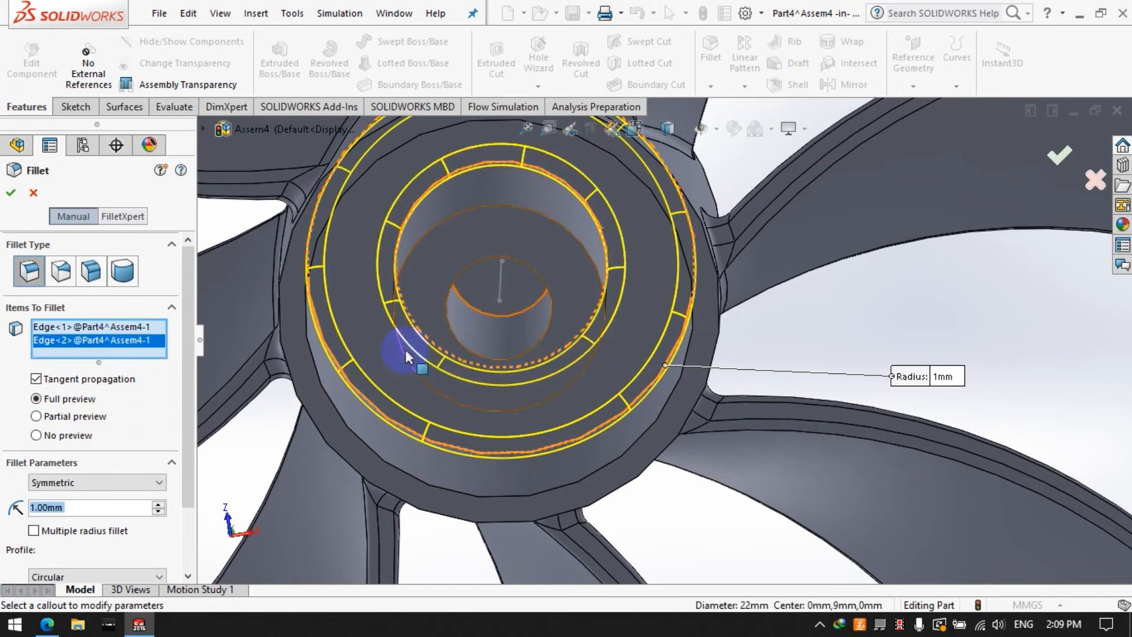
{"action": "left_click", "coordinate": [11, 193]}
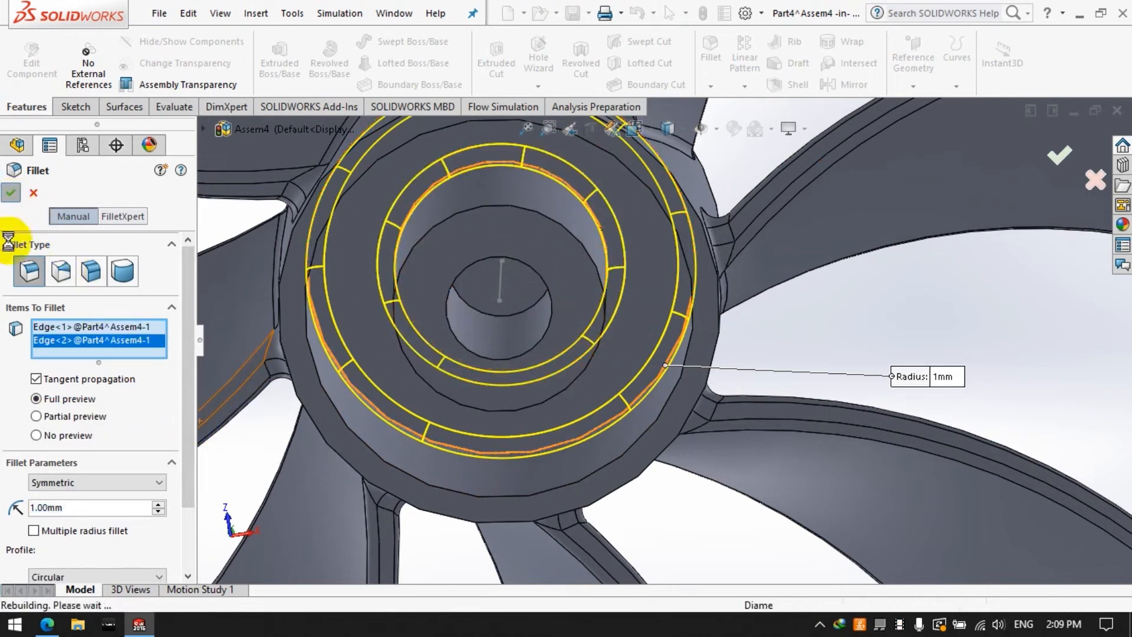
{"action": "middle_click_drag", "start_coordinate": [390, 377], "coordinate": [466, 385]}
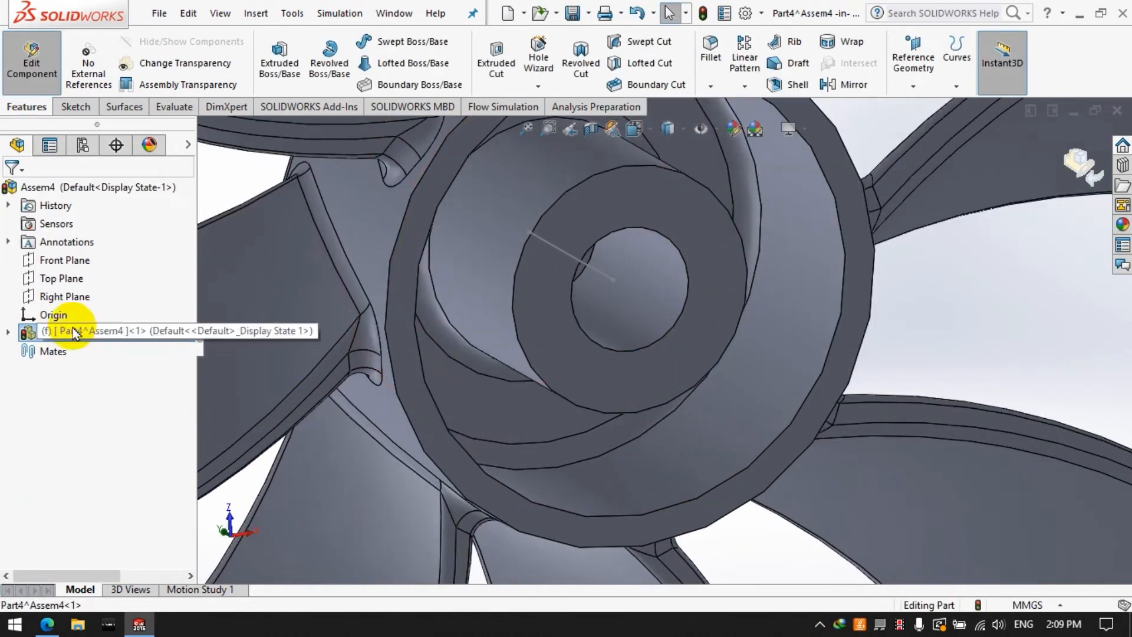
Step: Reuse the first cut's sketch for a blind 11 mm extruded cut through the six rectangles, notching the bore of the central boss
{"action": "left_click", "coordinate": [8, 334]}
{"action": "scroll", "coordinate": [50, 460], "scroll_direction": "down", "scroll_amount": 2}
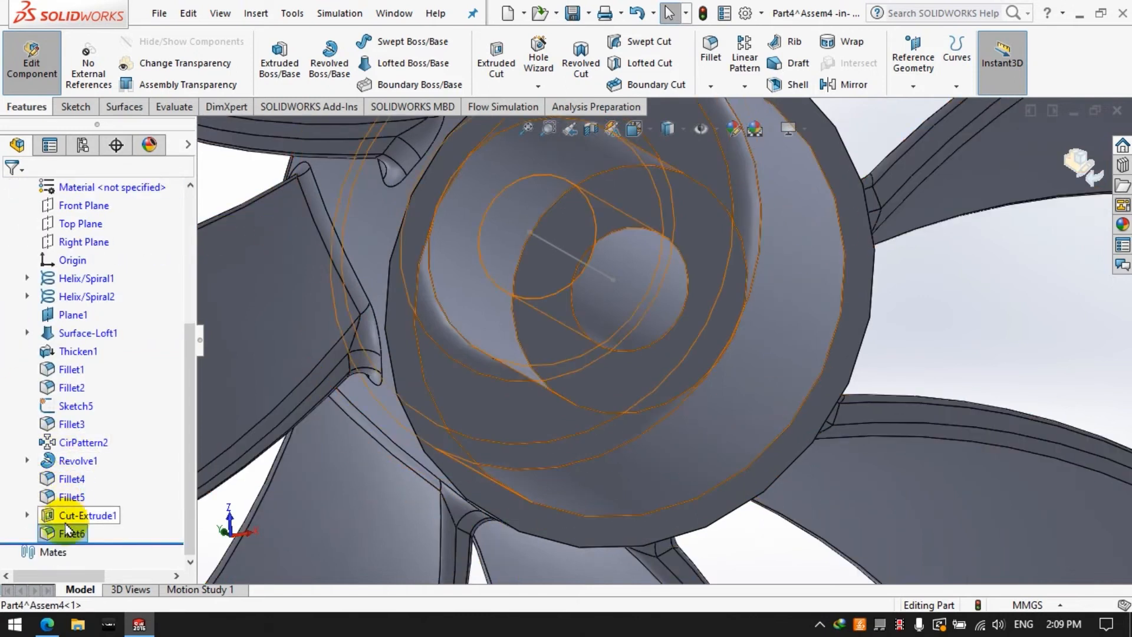
{"action": "left_click", "coordinate": [27, 514]}
{"action": "left_click", "coordinate": [100, 533]}
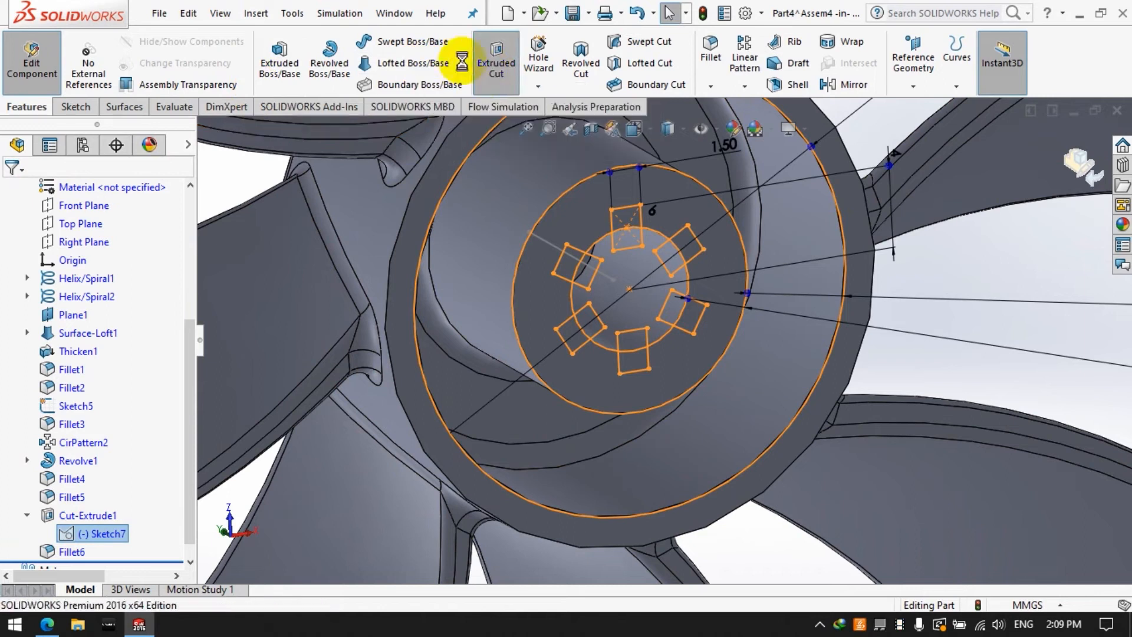
{"action": "left_click", "coordinate": [496, 64]}
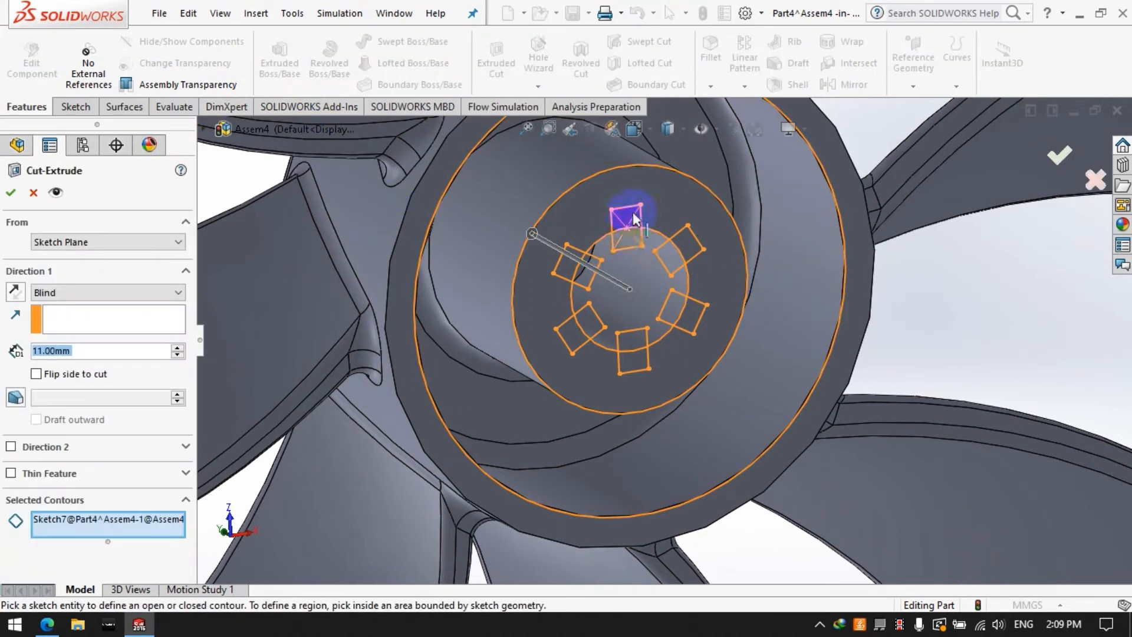
{"action": "left_click", "coordinate": [630, 223]}
{"action": "left_click", "coordinate": [686, 245]}
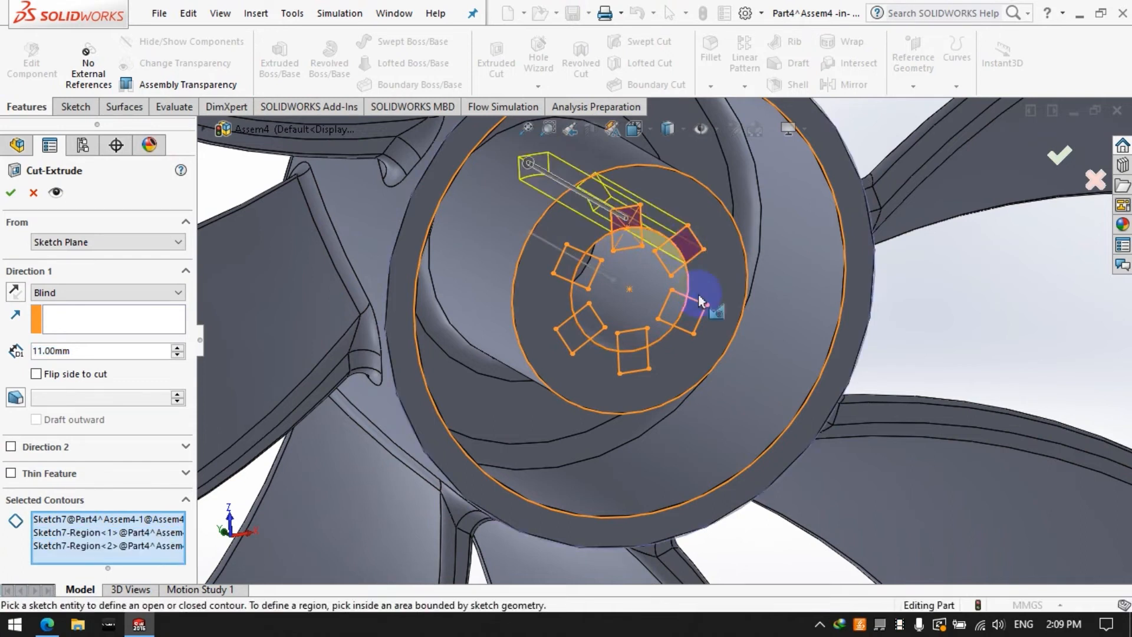
{"action": "left_click", "coordinate": [687, 330]}
{"action": "left_click", "coordinate": [627, 366]}
{"action": "left_click", "coordinate": [576, 345]}
{"action": "left_click", "coordinate": [563, 270]}
{"action": "left_click", "coordinate": [12, 194]}
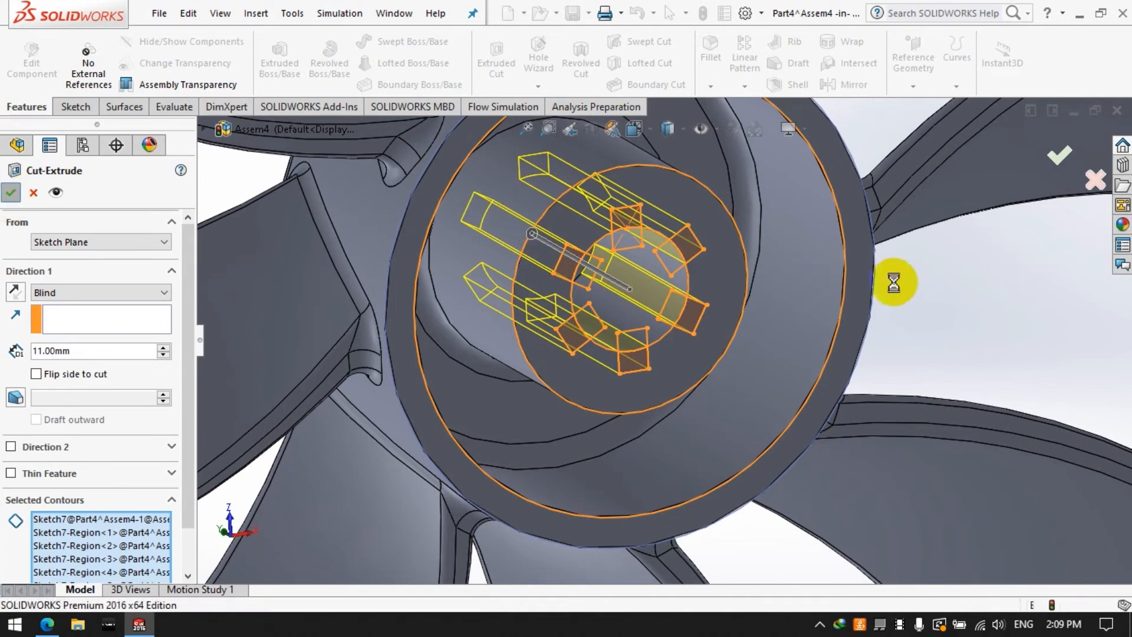
Step: Finish editing the impeller part, return to the assembly and rebuild it
{"action": "middle_click_drag", "start_coordinate": [924, 295], "coordinate": [882, 275]}
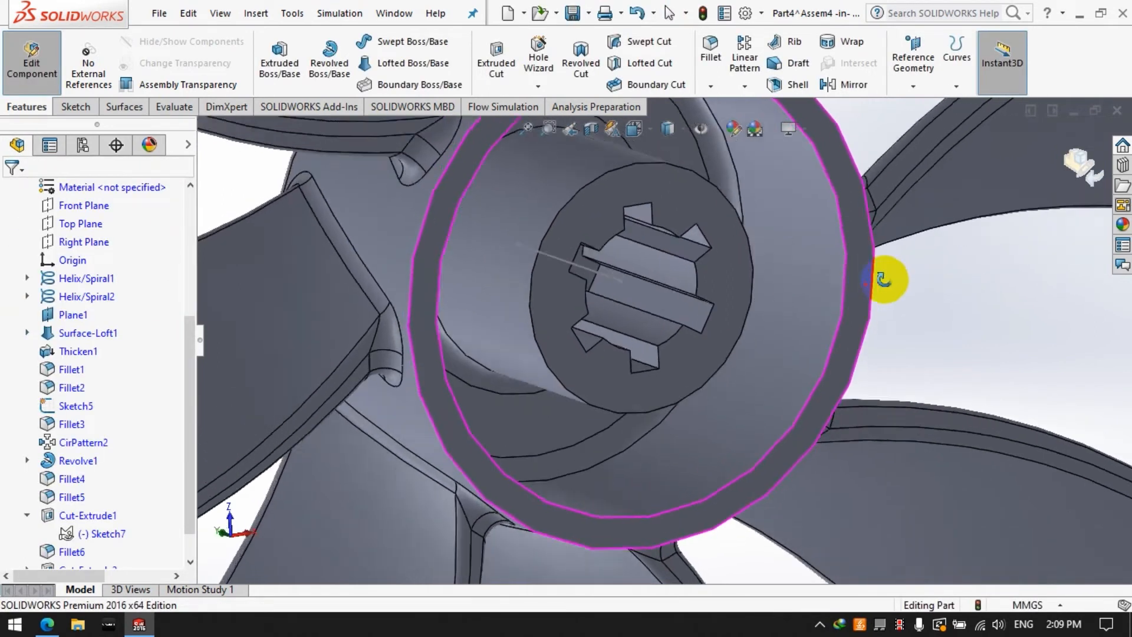
{"action": "scroll", "coordinate": [885, 290], "scroll_direction": "up", "scroll_amount": 7}
{"action": "middle_click_drag", "start_coordinate": [836, 313], "coordinate": [767, 401]}
{"action": "scroll", "coordinate": [844, 385], "scroll_direction": "up", "scroll_amount": 5}
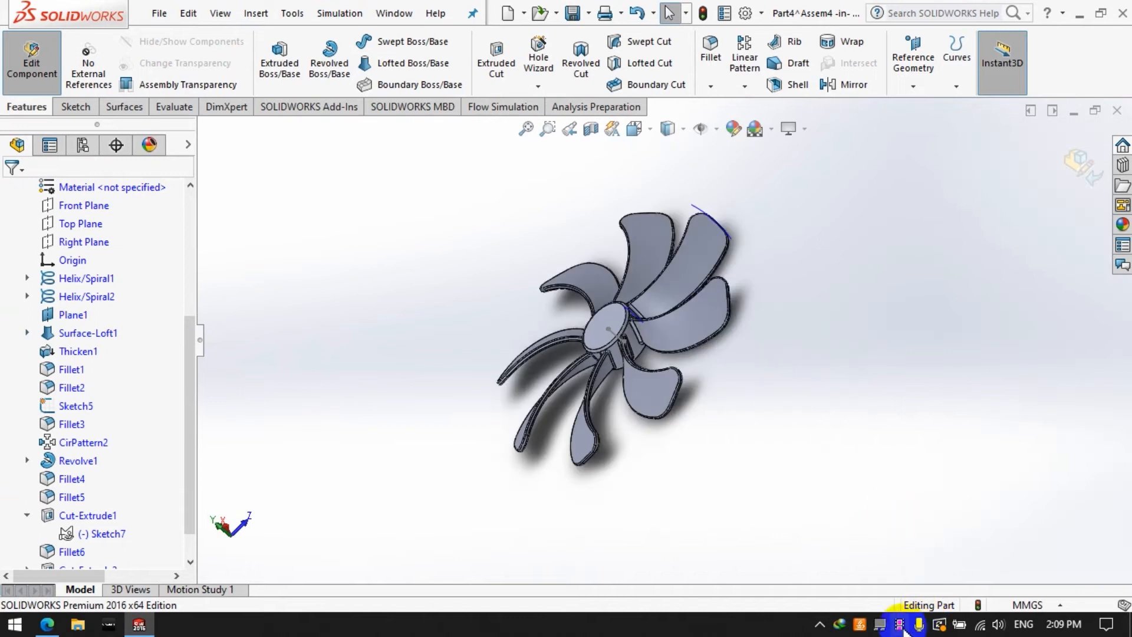
{"action": "left_click", "coordinate": [32, 62]}
{"action": "scroll", "coordinate": [38, 315], "scroll_direction": "up", "scroll_amount": 5}
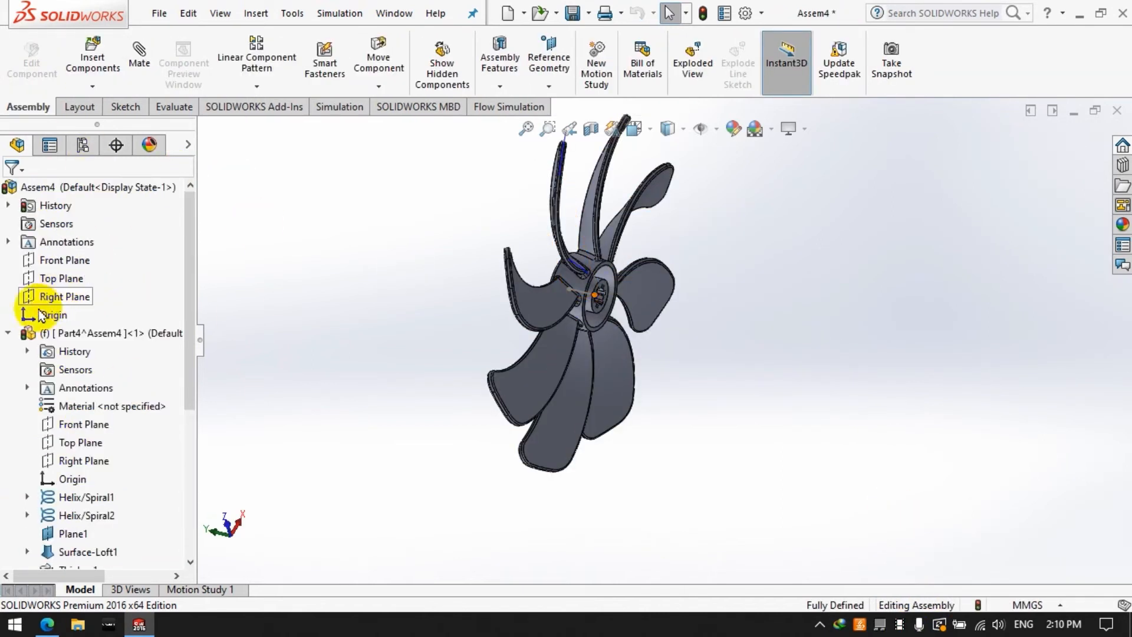
{"action": "left_click", "coordinate": [8, 334]}
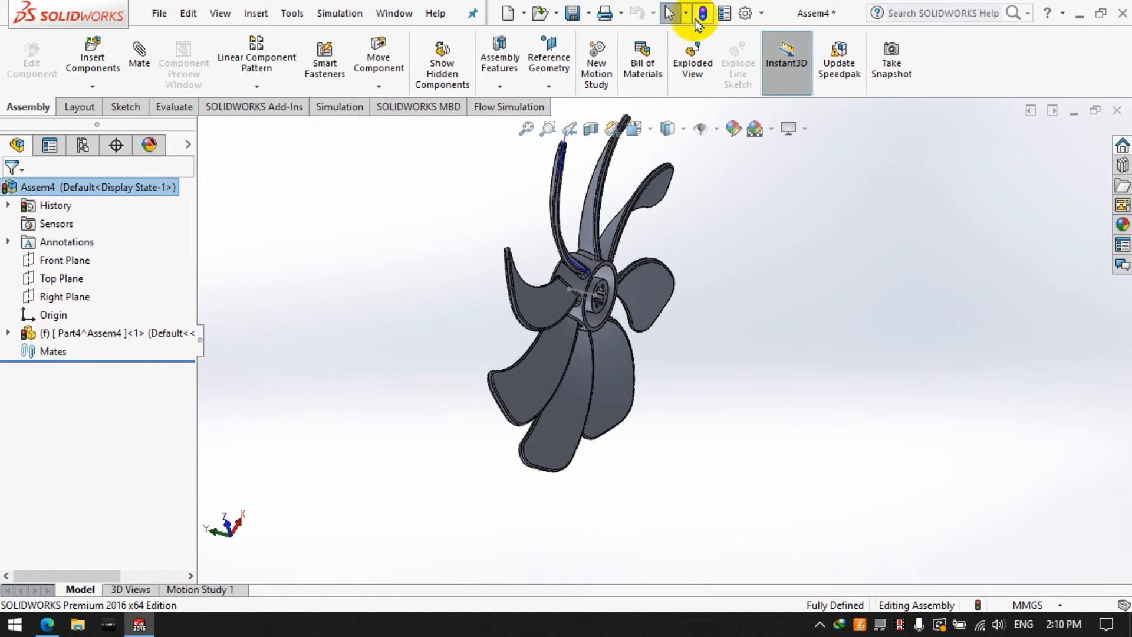
{"action": "left_click", "coordinate": [697, 21]}
Step: Insert a new part into the assembly and open it for editing in place
{"action": "left_click", "coordinate": [92, 86]}
{"action": "left_click", "coordinate": [112, 122]}
{"action": "left_click", "coordinate": [268, 200]}
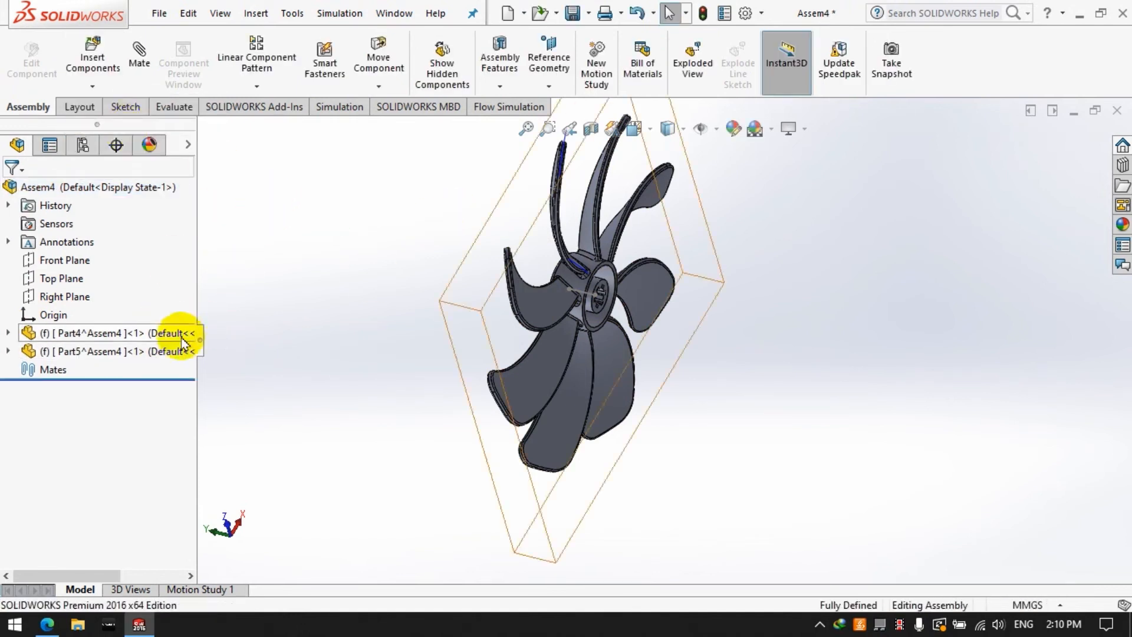
{"action": "left_click", "coordinate": [180, 349]}
{"action": "left_click", "coordinate": [31, 62]}
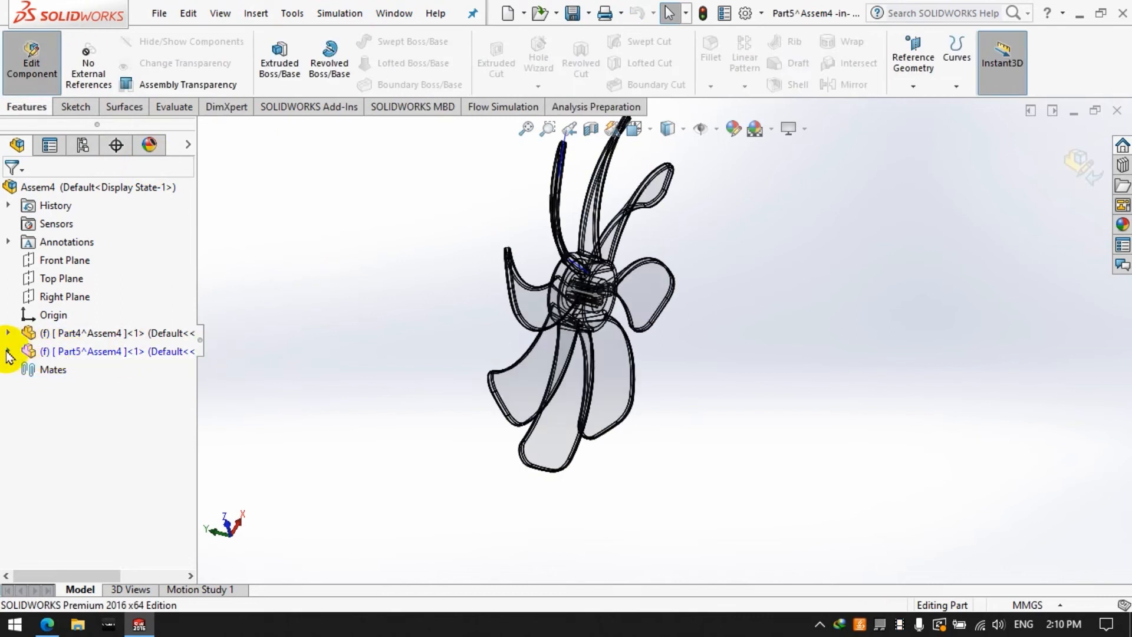
{"action": "left_click", "coordinate": [8, 353]}
Step: Create a reference plane offset 5 mm from the new part's Top Plane
{"action": "mouse_move", "coordinate": [449, 379]}
{"action": "middle_mouse_down"}
{"action": "mouse_move", "coordinate": [539, 373]}
{"action": "mouse_move", "coordinate": [596, 411]}
{"action": "middle_mouse_up"}
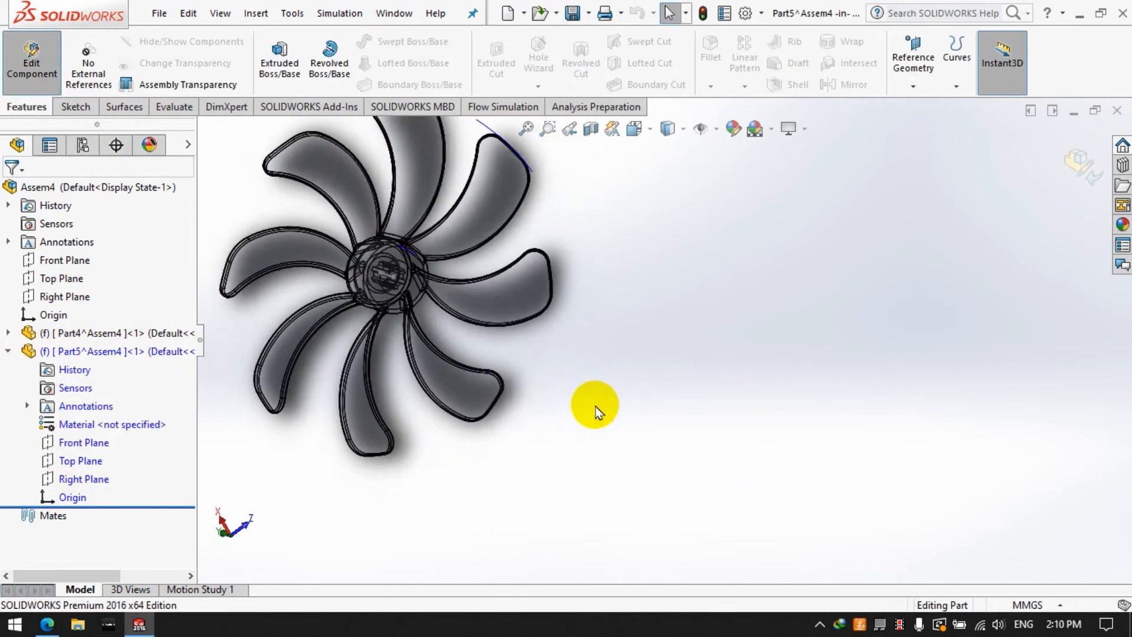
{"action": "key", "text": "f"}
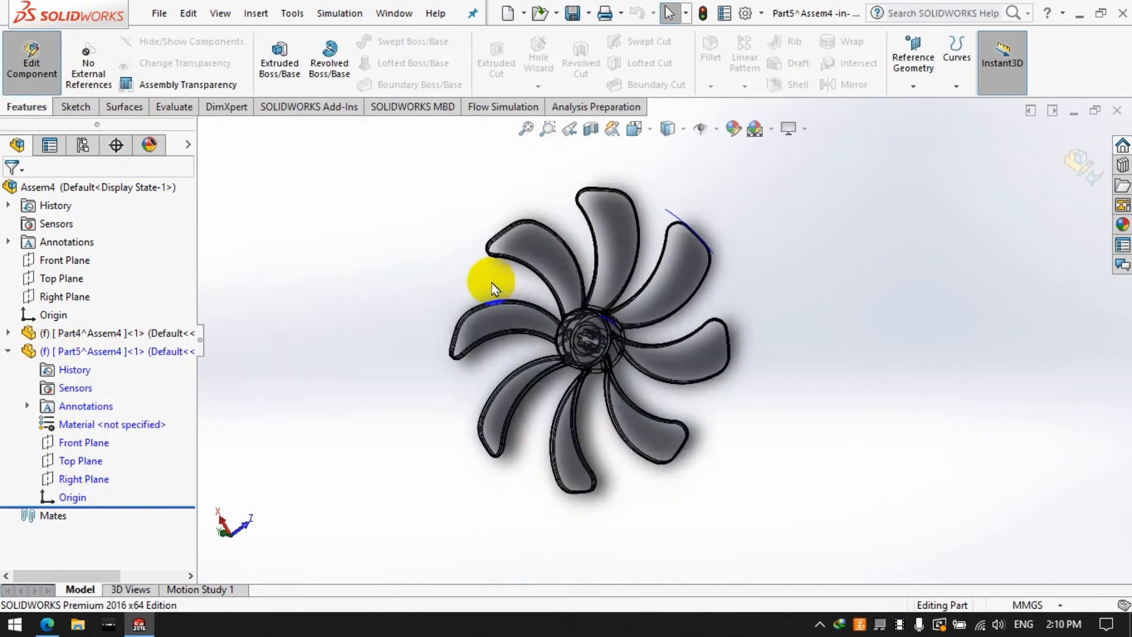
{"action": "left_click", "coordinate": [229, 541]}
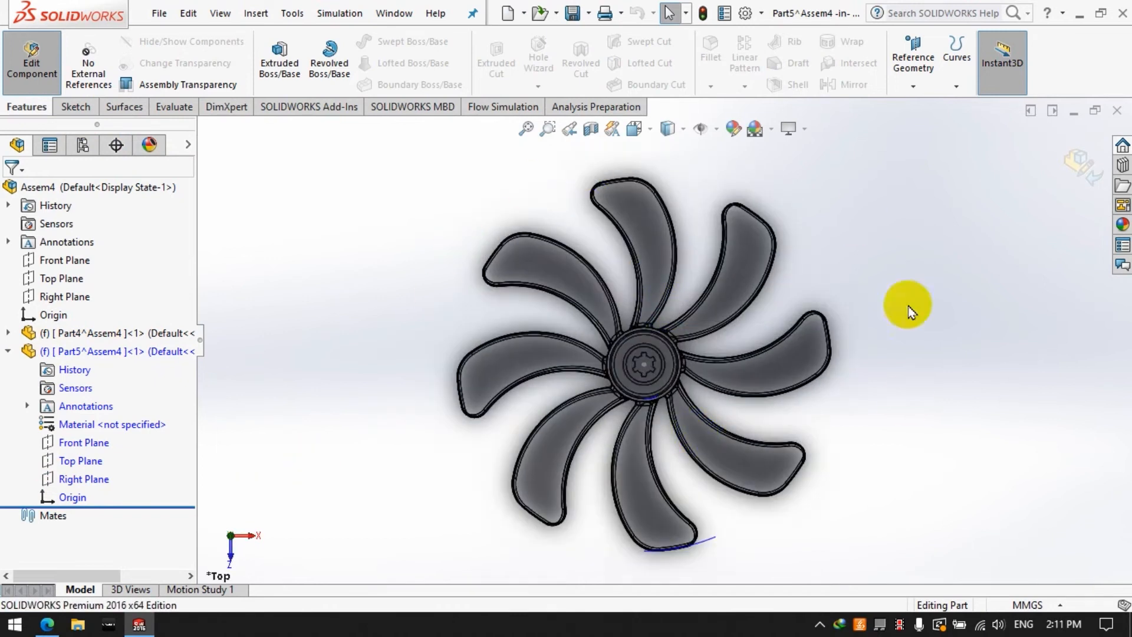
{"action": "left_click", "coordinate": [79, 110]}
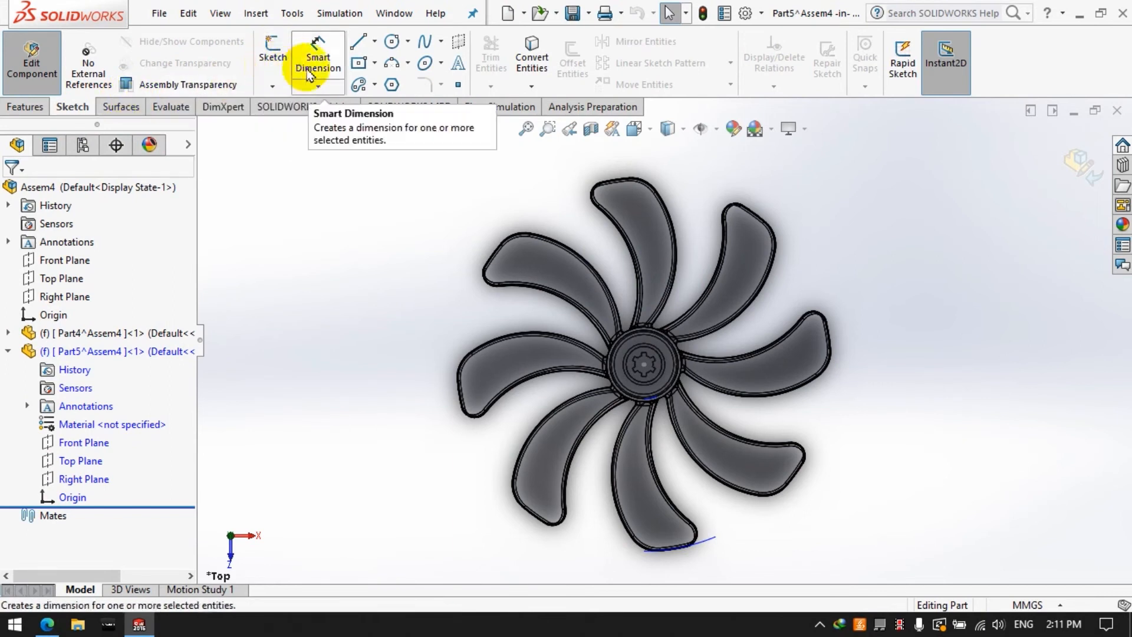
{"action": "left_click", "coordinate": [25, 107]}
{"action": "left_click", "coordinate": [912, 87]}
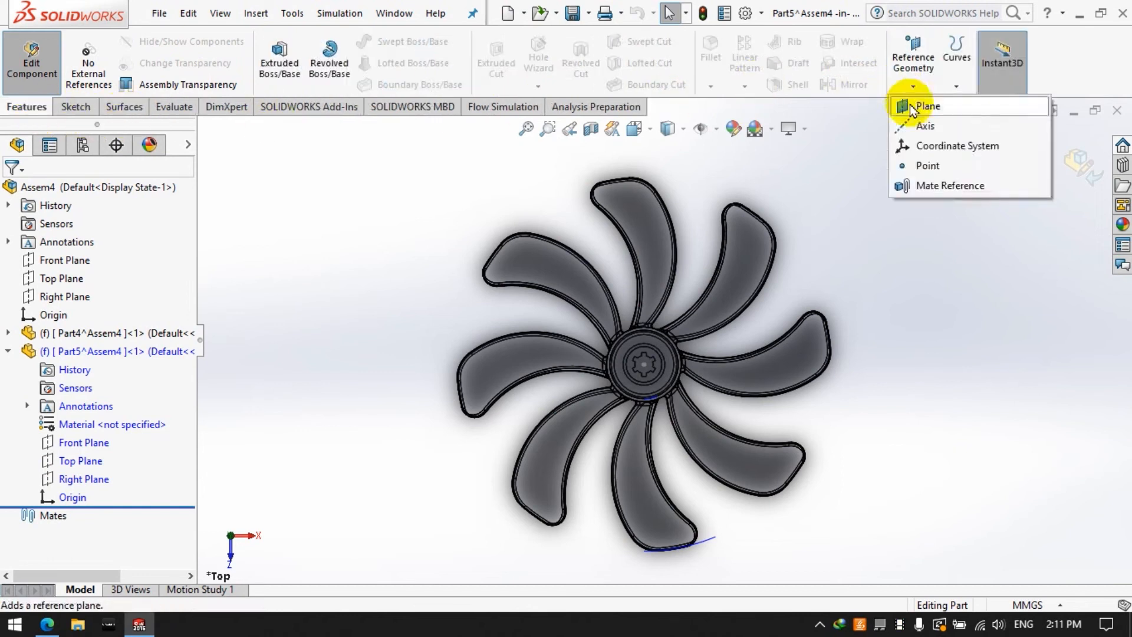
{"action": "left_click", "coordinate": [907, 105]}
{"action": "left_click", "coordinate": [203, 129]}
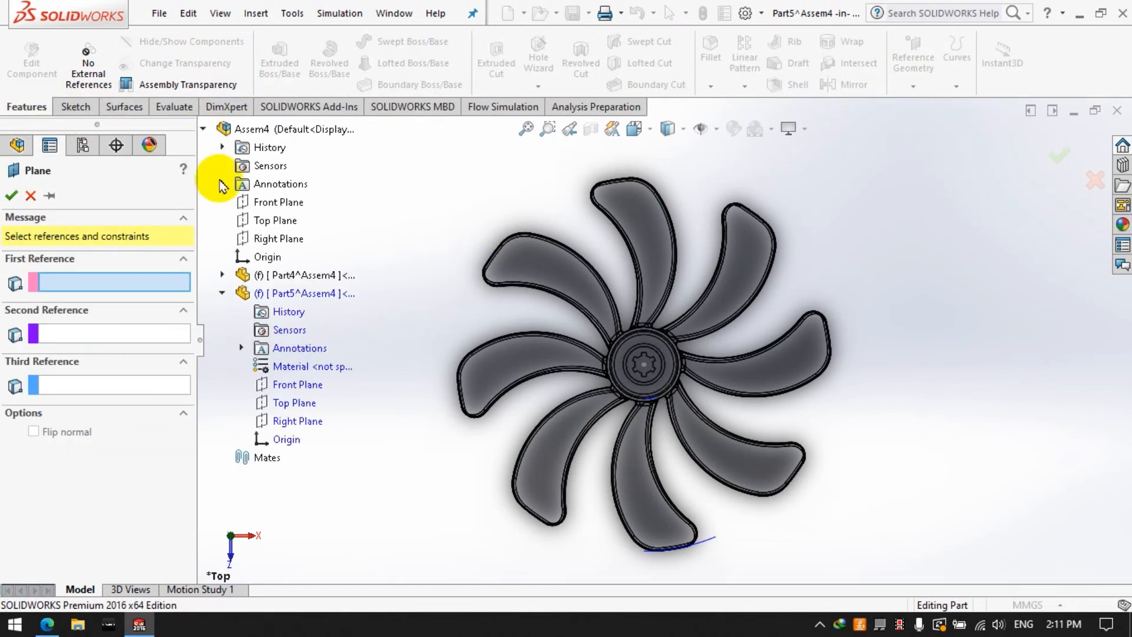
{"action": "left_click", "coordinate": [291, 402]}
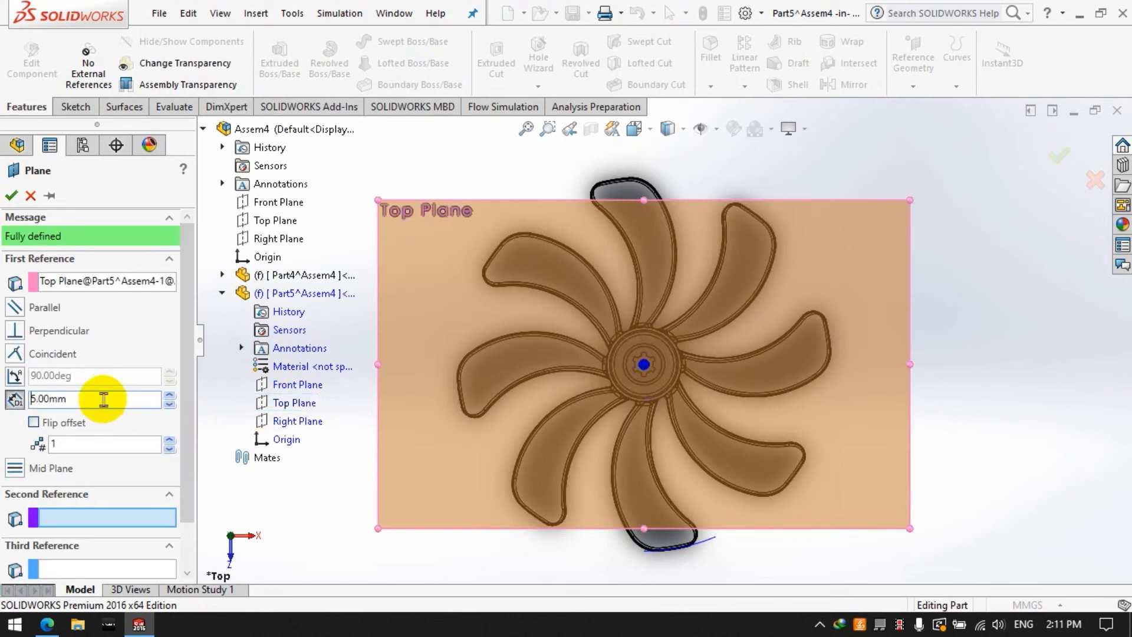
{"action": "left_click", "coordinate": [11, 195]}
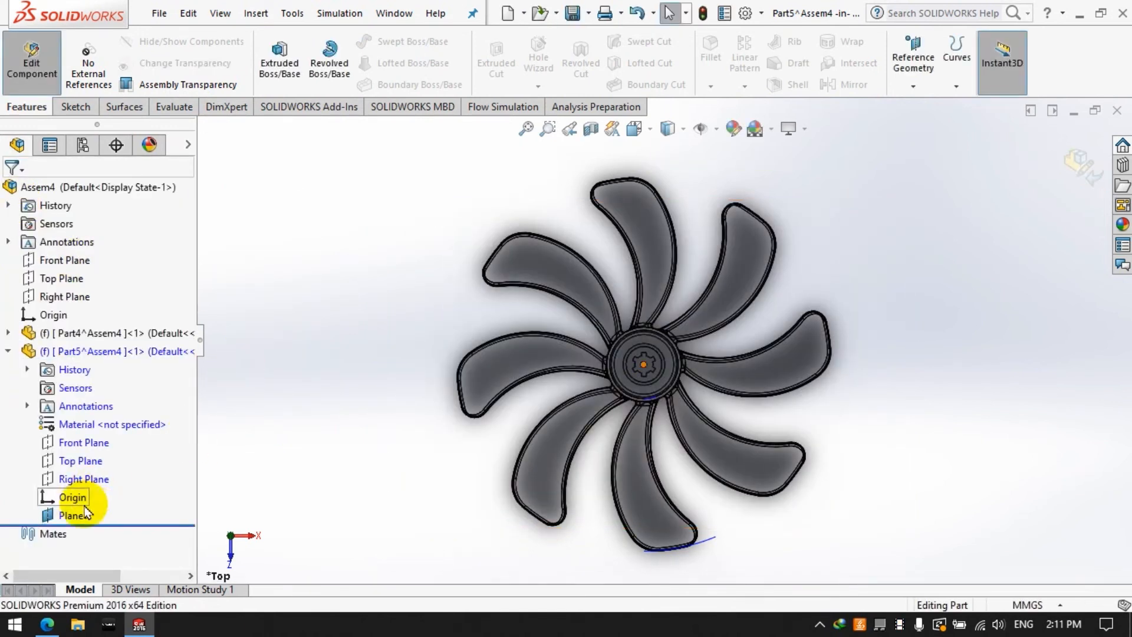
Step: Sketch on the offset plane two circles about 131 and 138 mm in diameter and a centre rectangle about 147 by 146 mm around the origin
{"action": "left_click", "coordinate": [73, 106]}
{"action": "left_click", "coordinate": [273, 59]}
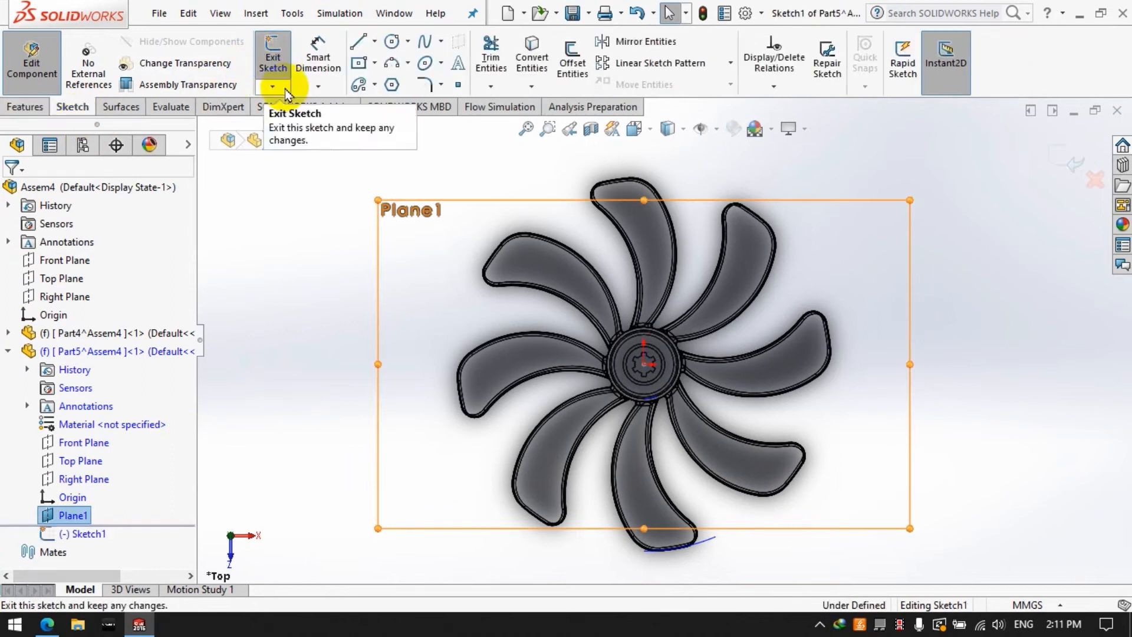
{"action": "left_click", "coordinate": [392, 41]}
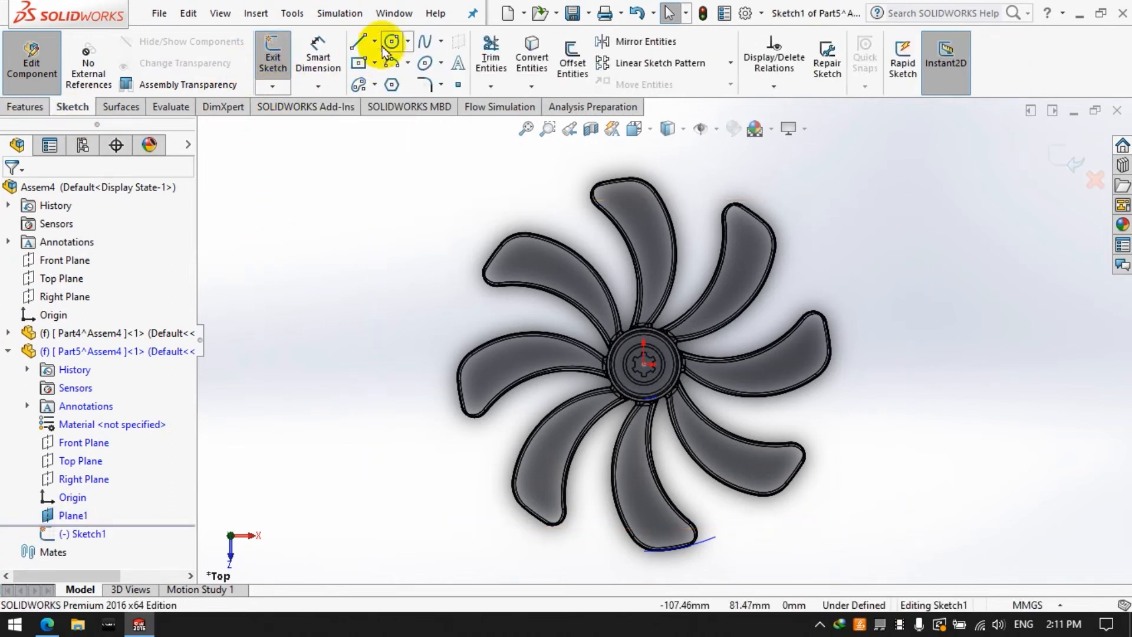
{"action": "left_click_drag", "start_coordinate": [644, 366], "coordinate": [477, 261]}
{"action": "left_click_drag", "start_coordinate": [644, 365], "coordinate": [454, 265]}
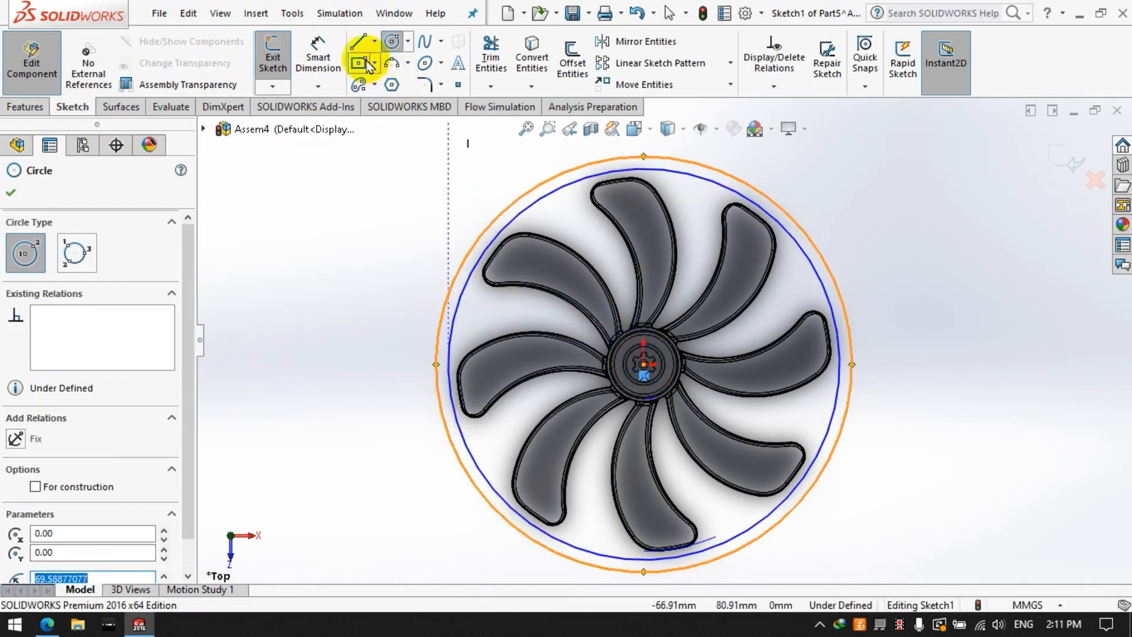
{"action": "left_click", "coordinate": [367, 63]}
{"action": "left_click_drag", "start_coordinate": [644, 364], "coordinate": [865, 143]}
Step: Dimension the inner circle to 130 mm and the outer circle to 135 mm in diameter
{"action": "left_click", "coordinate": [319, 59]}
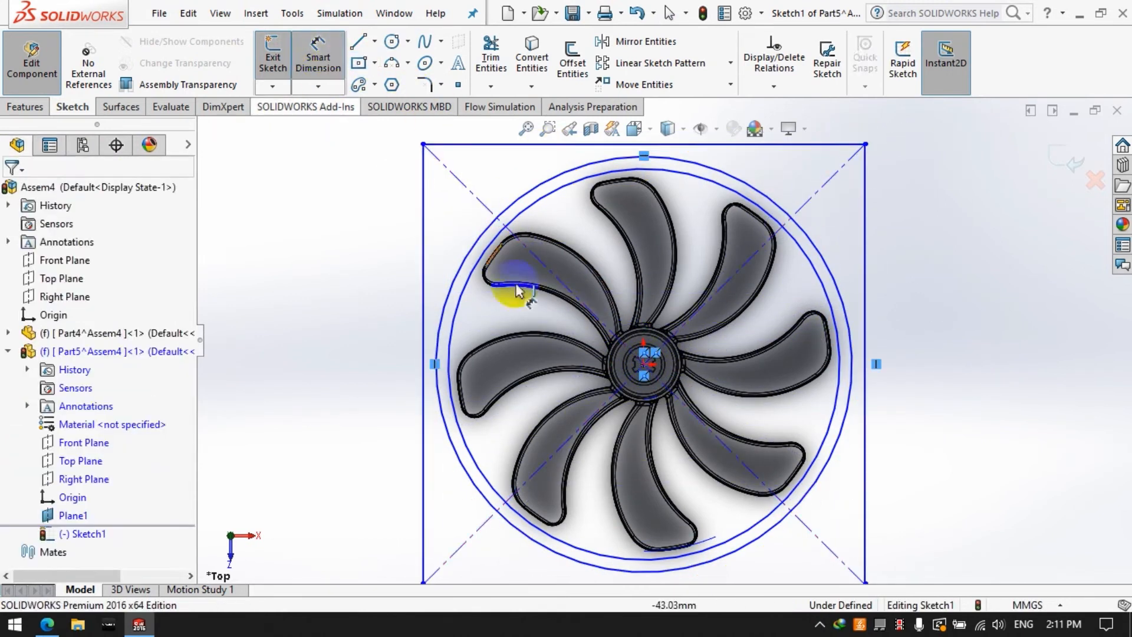
{"action": "left_click", "coordinate": [839, 371]}
{"action": "left_click", "coordinate": [956, 389]}
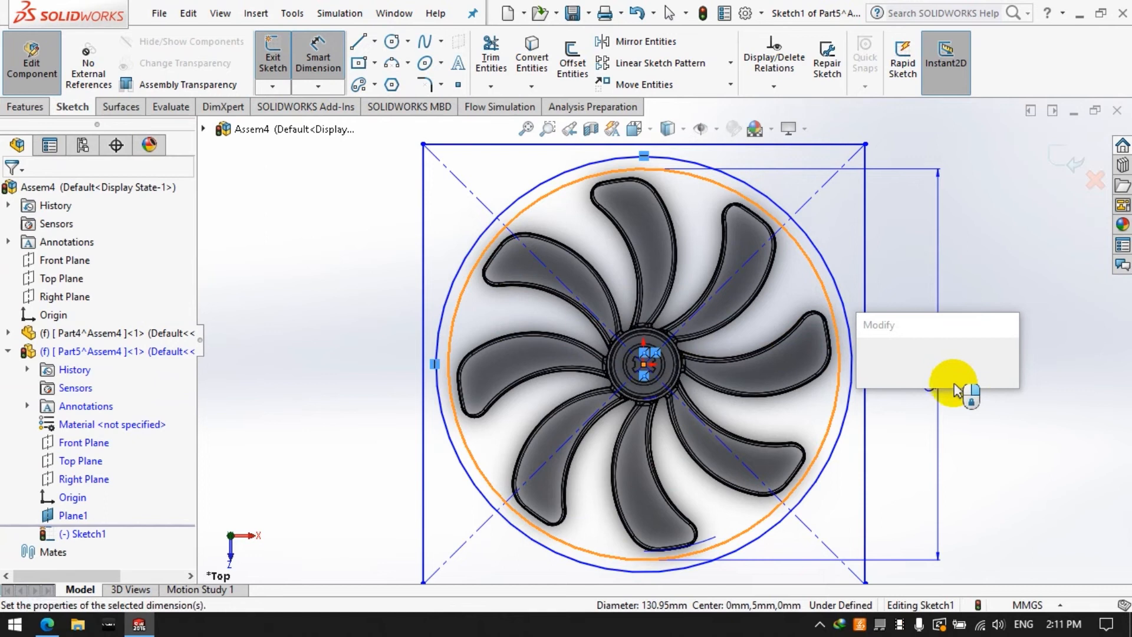
{"action": "type", "text": "130"}
{"action": "key", "text": "Return"}
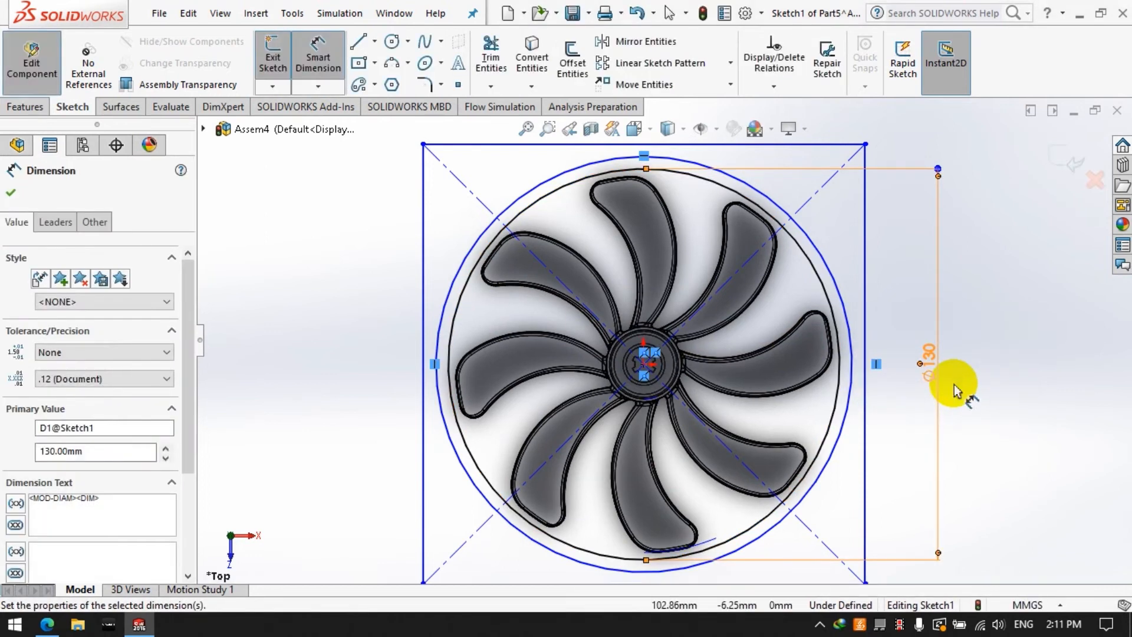
{"action": "left_click", "coordinate": [851, 380]}
{"action": "left_click", "coordinate": [1021, 405]}
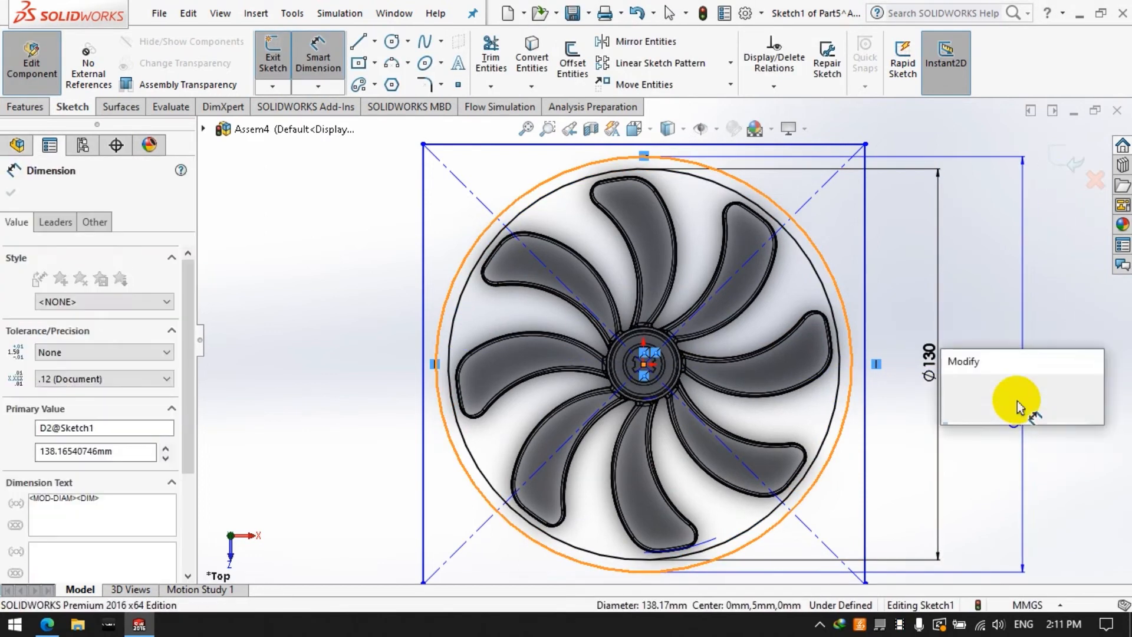
{"action": "type", "text": "135"}
{"action": "key", "text": "Return"}
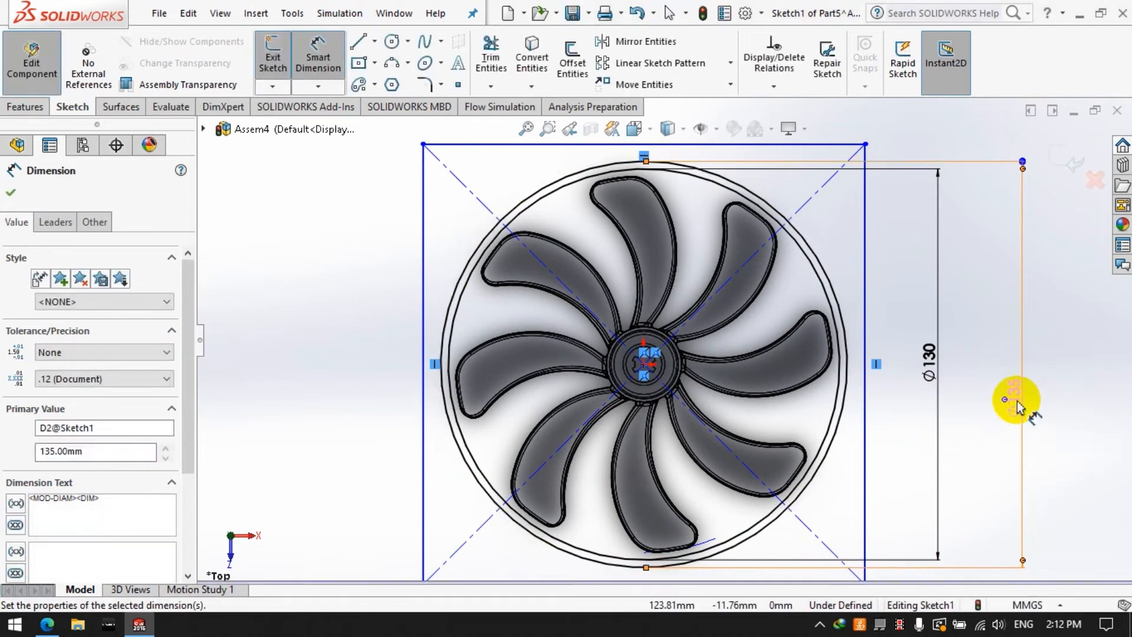
Step: Dimension the rectangle around the circles to 150 mm in height and 150 mm in width
{"action": "left_click", "coordinate": [1042, 434]}
{"action": "left_click", "coordinate": [874, 401]}
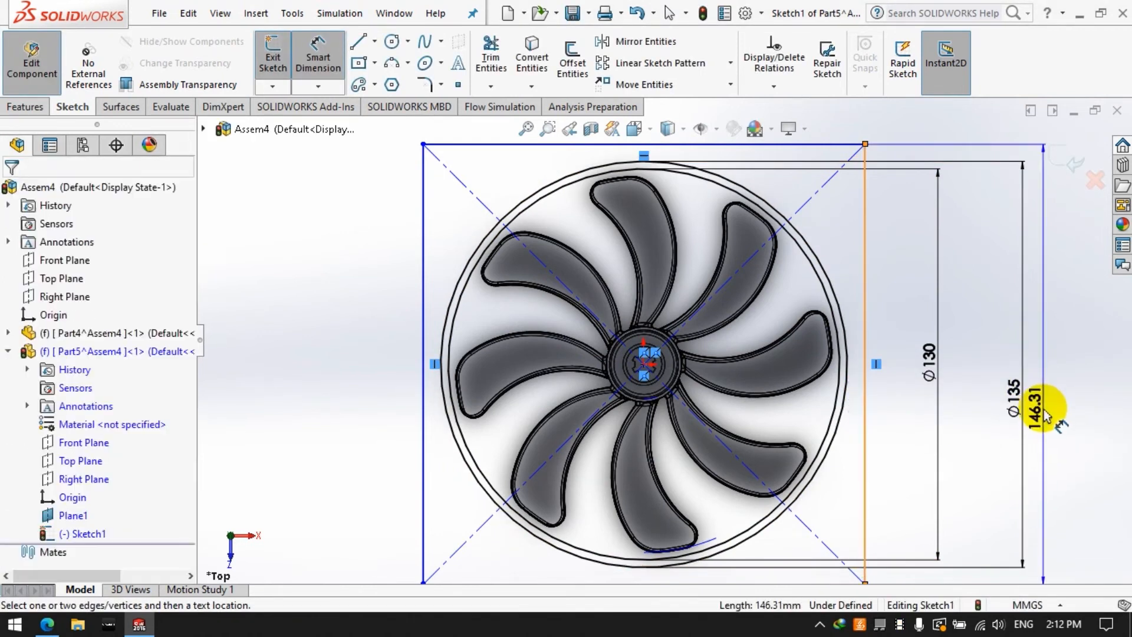
{"action": "left_click", "coordinate": [1041, 412]}
{"action": "key", "text": "Escape"}
{"action": "scroll", "coordinate": [823, 424], "scroll_direction": "up", "scroll_amount": 4}
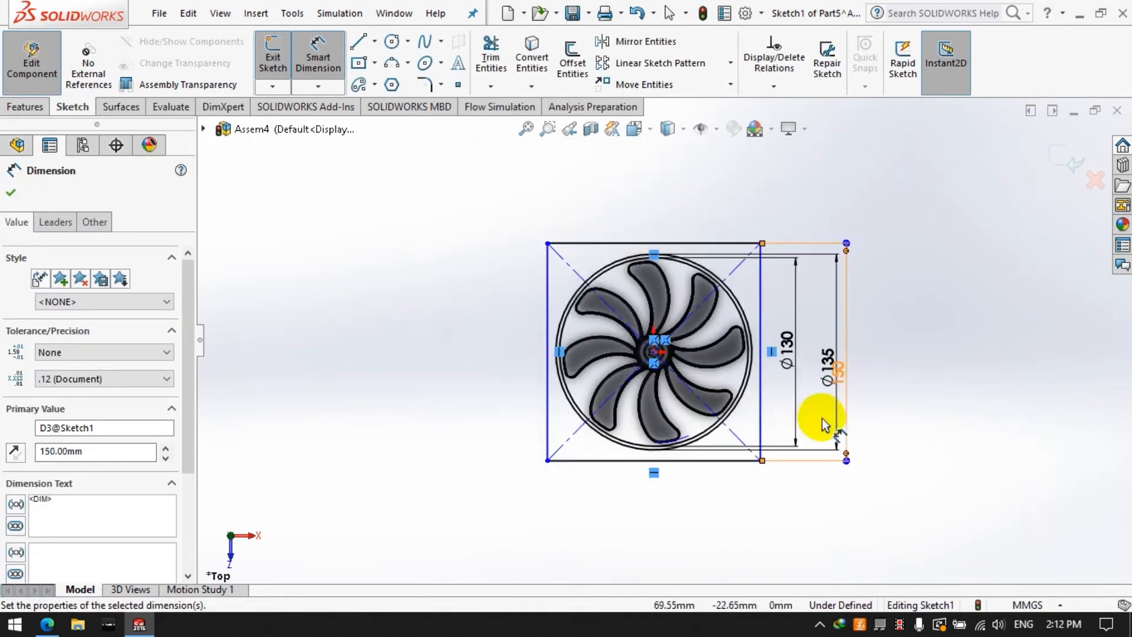
{"action": "left_click", "coordinate": [719, 461]}
{"action": "left_click", "coordinate": [713, 509]}
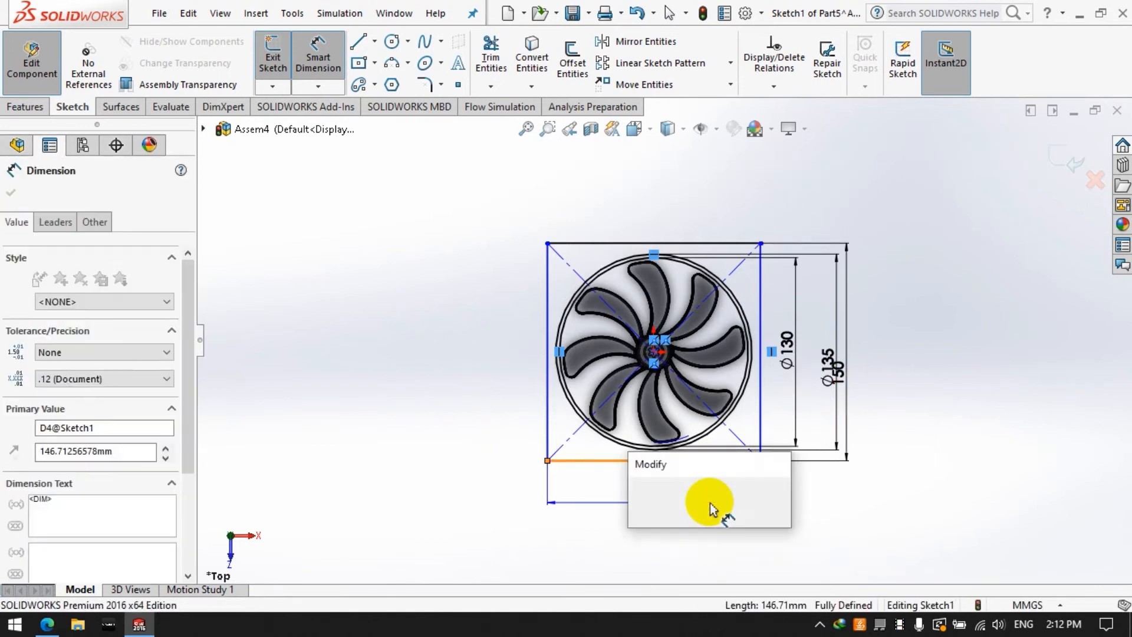
{"action": "type", "text": "150"}
{"action": "key", "text": "Return"}
{"action": "left_click", "coordinate": [813, 524]}
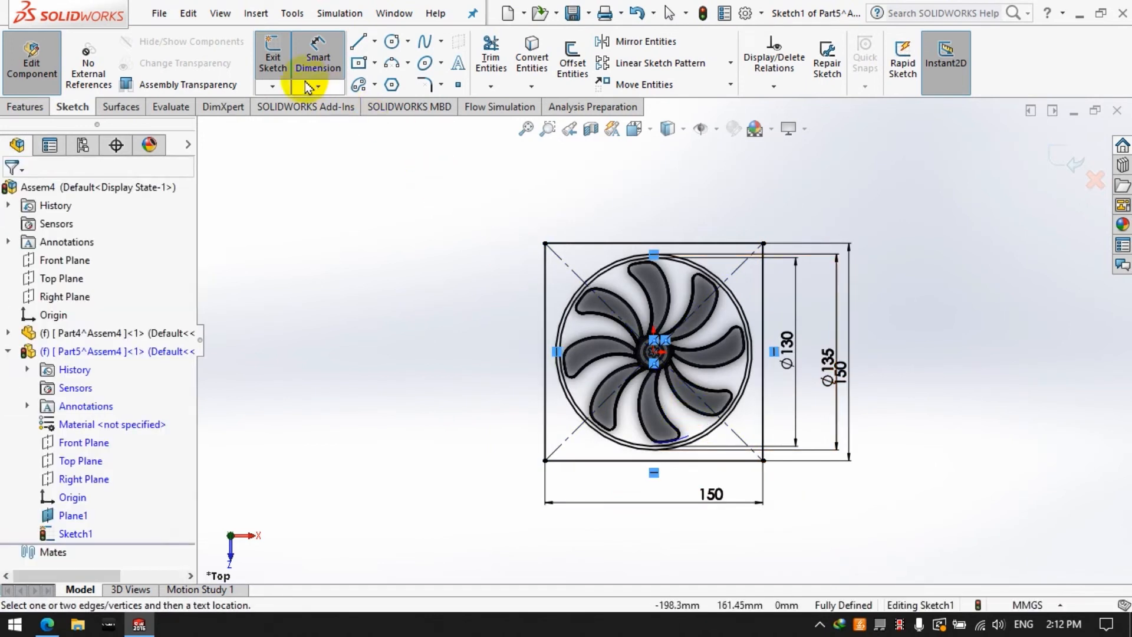
Step: Round the corners of the 150 mm square with 25 mm sketch fillets
{"action": "left_click", "coordinate": [423, 85]}
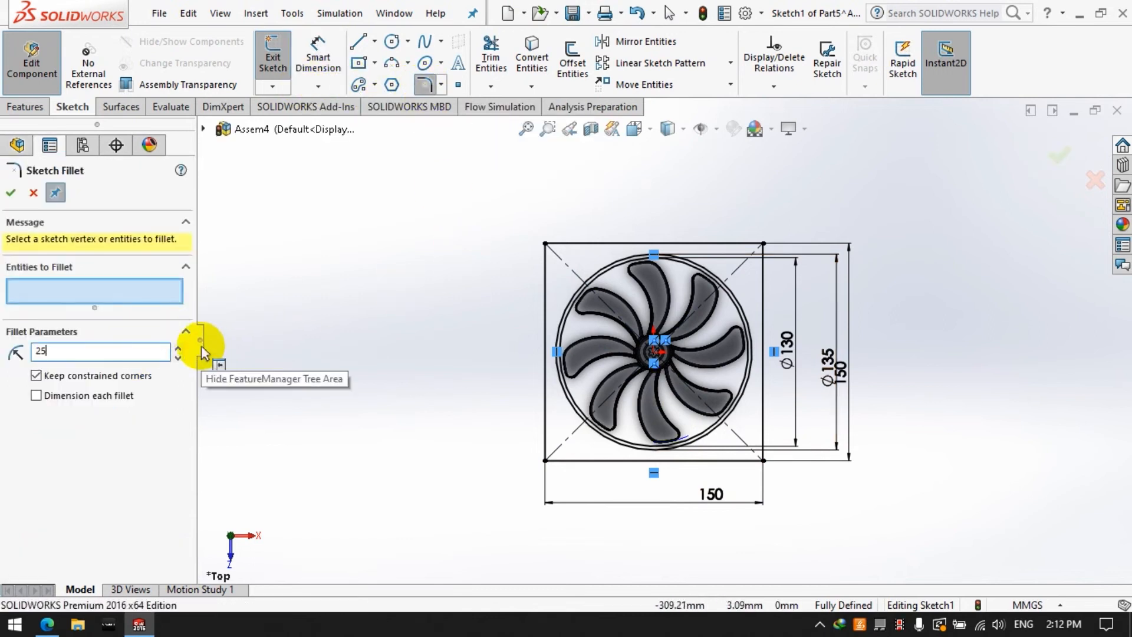
{"action": "left_click", "coordinate": [545, 261]}
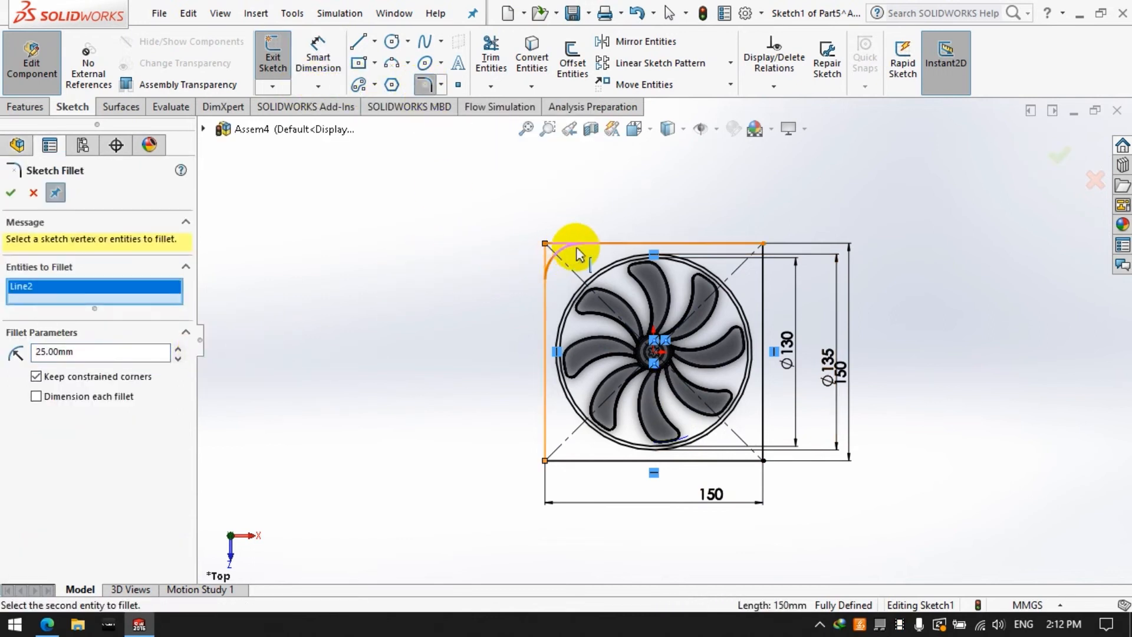
{"action": "left_click", "coordinate": [765, 273]}
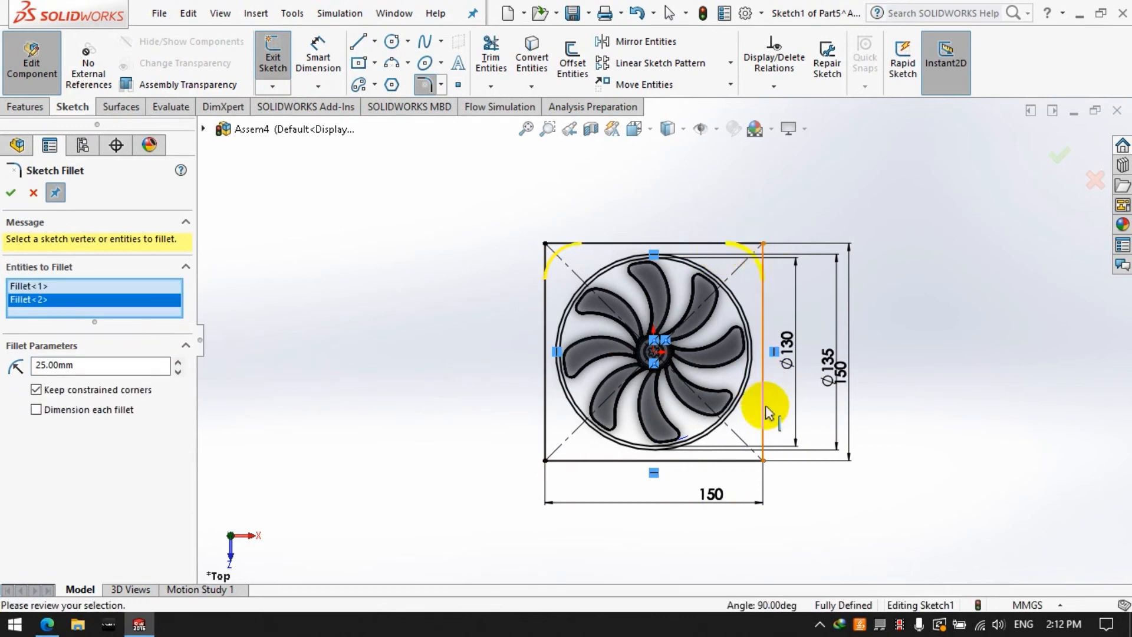
Step: Fillet the four corners of the 150 mm square with a 20 mm radius
{"action": "left_click", "coordinate": [763, 460]}
{"action": "left_click", "coordinate": [599, 461]}
{"action": "left_click", "coordinate": [95, 392]}
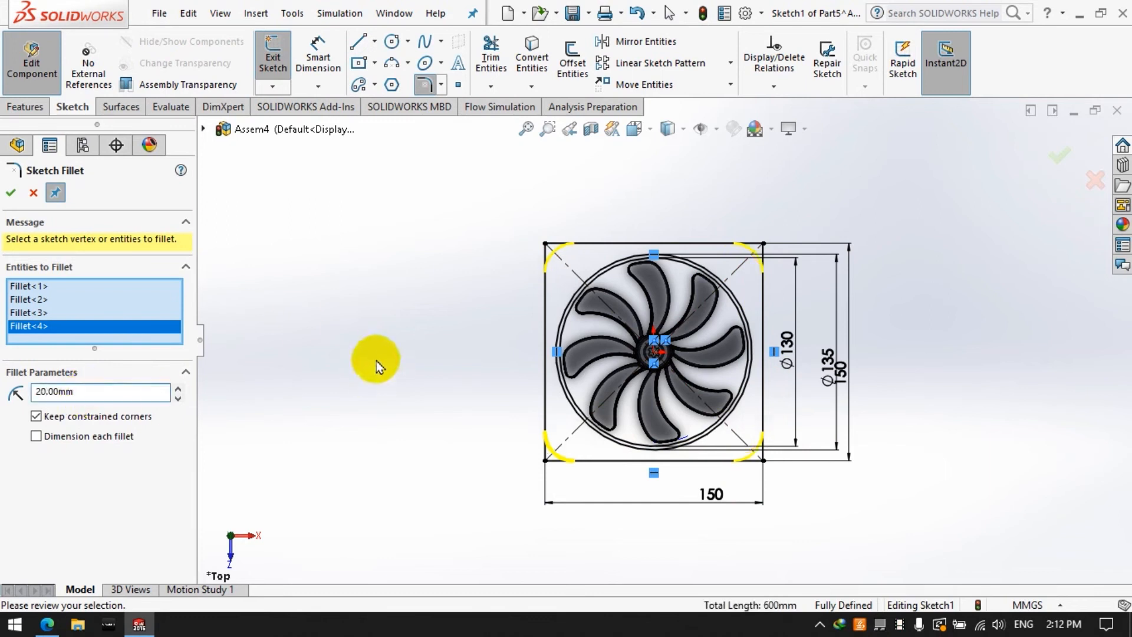
{"action": "left_click", "coordinate": [10, 192]}
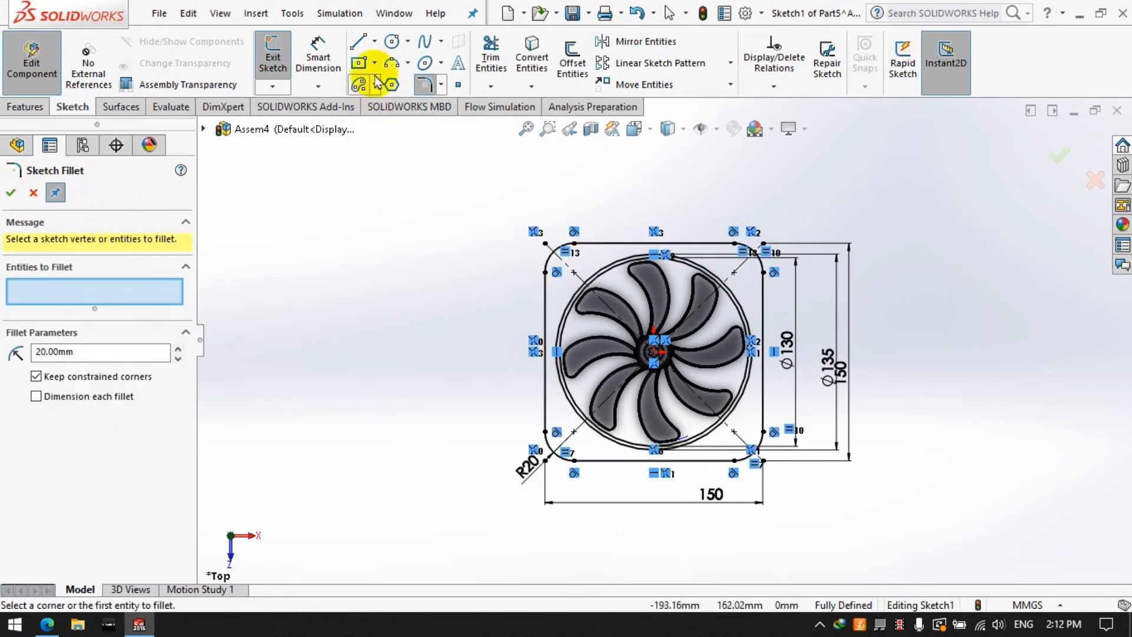
Step: Sketch a circle about 7.9 mm in diameter, centred on the diagonal construction line inside the square's upper-left corner
{"action": "left_click", "coordinate": [392, 41]}
{"action": "left_click", "coordinate": [574, 272]}
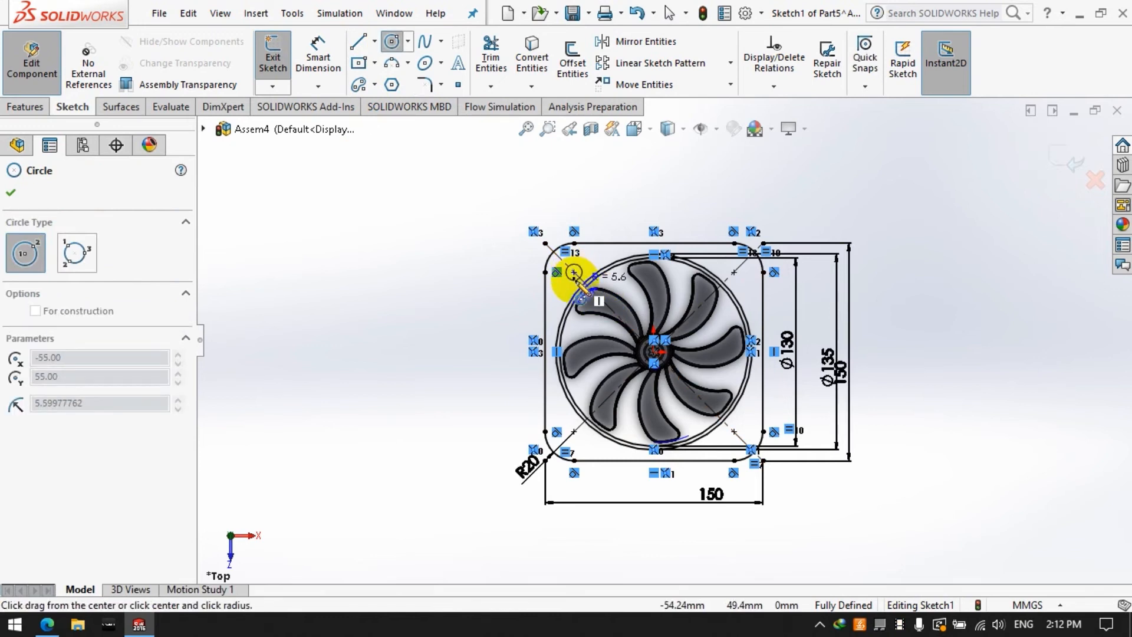
{"action": "left_click", "coordinate": [391, 42]}
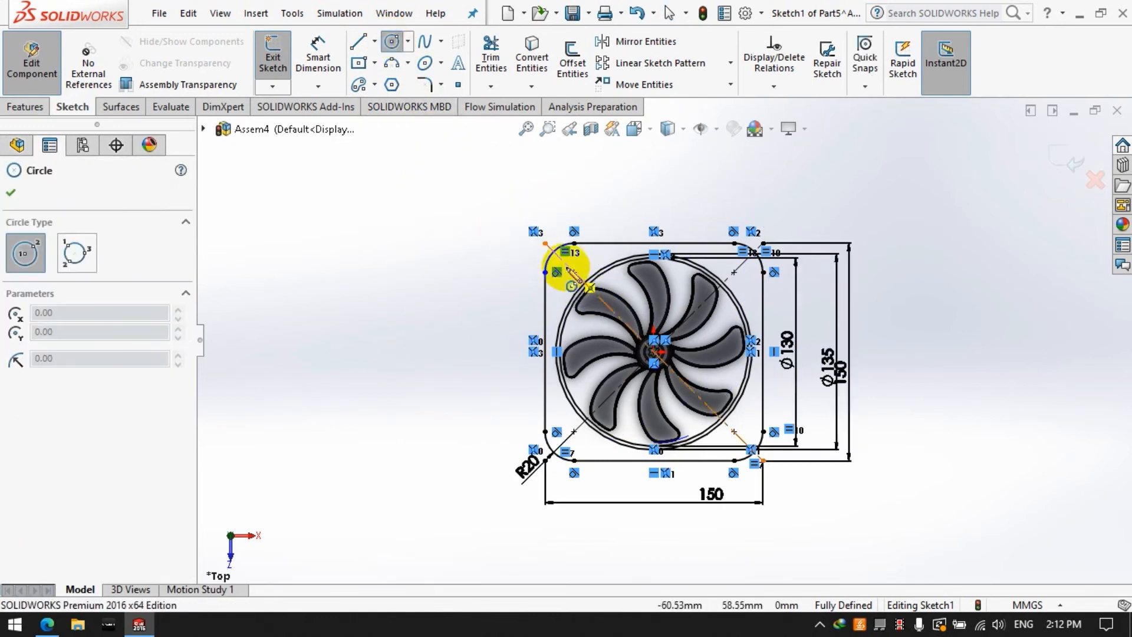
{"action": "scroll", "coordinate": [569, 273], "scroll_direction": "down", "scroll_amount": 5}
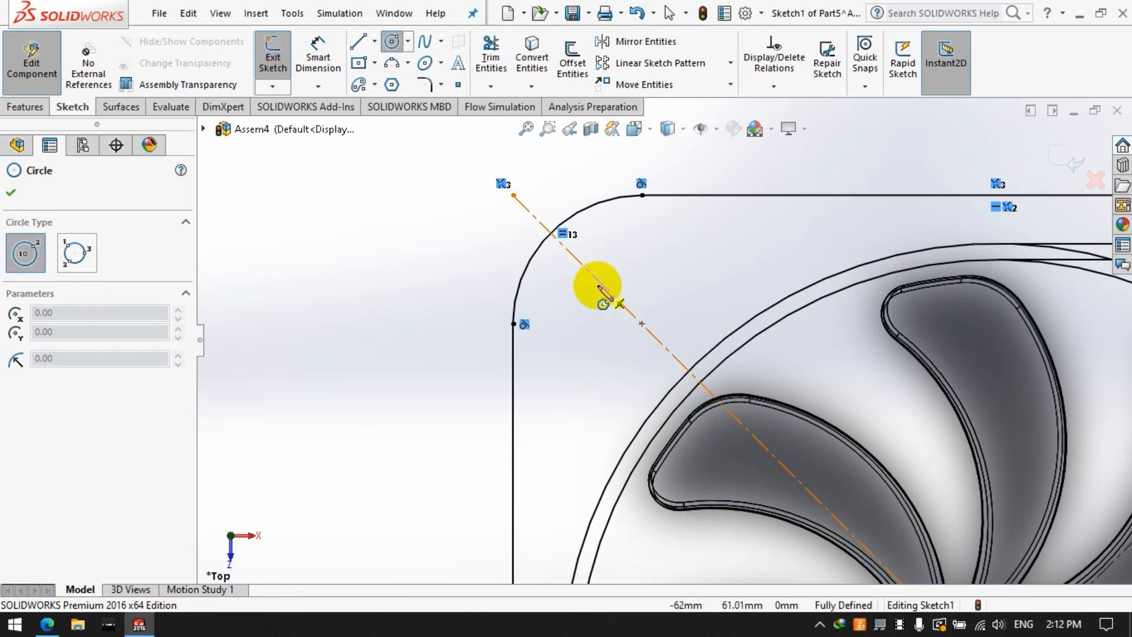
{"action": "left_click", "coordinate": [597, 280]}
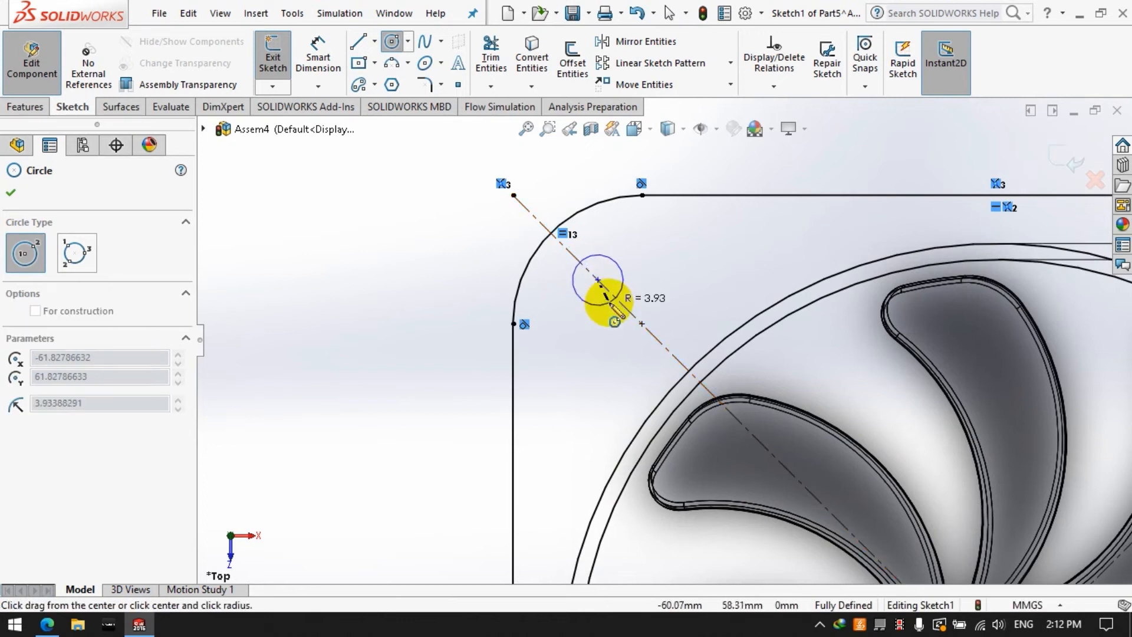
{"action": "left_click", "coordinate": [612, 298]}
Step: Dimension the distance between the small circle's centre and the corner fillet's centre as 10 mm
{"action": "left_click", "coordinate": [325, 62]}
{"action": "left_click", "coordinate": [597, 280]}
{"action": "left_click", "coordinate": [641, 324]}
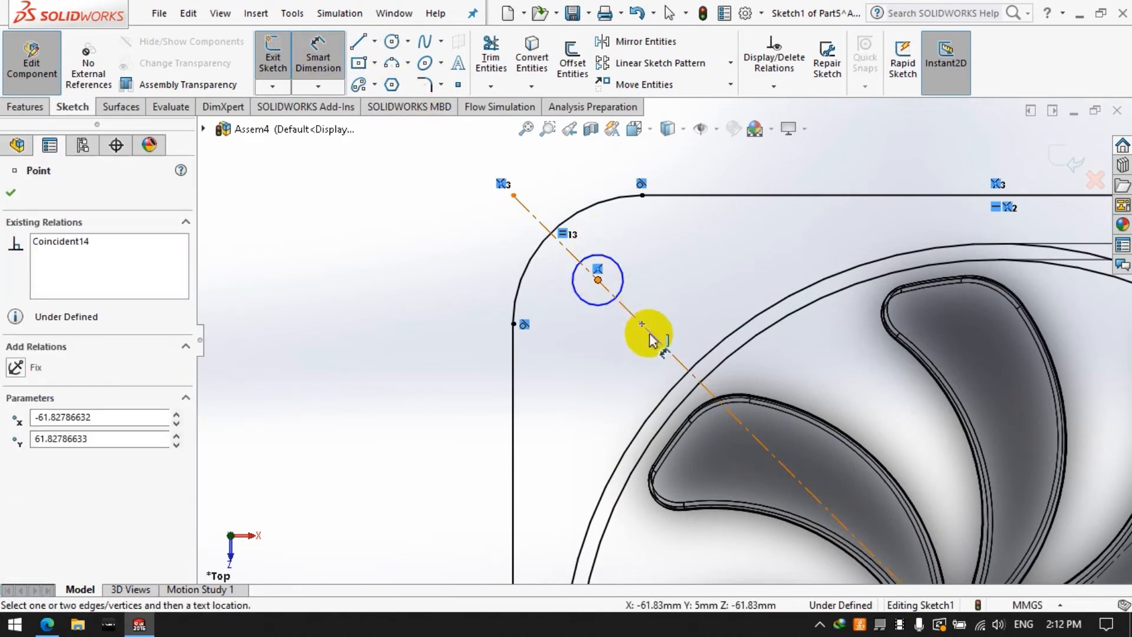
{"action": "left_click", "coordinate": [654, 303]}
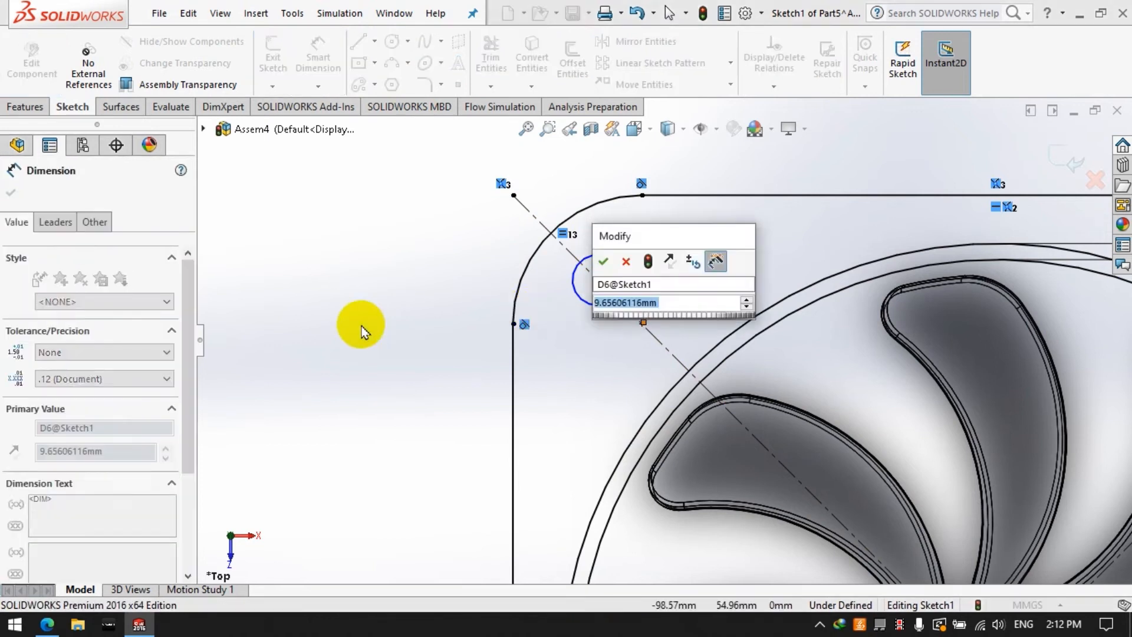
{"action": "type", "text": "10"}
{"action": "key", "text": "Return"}
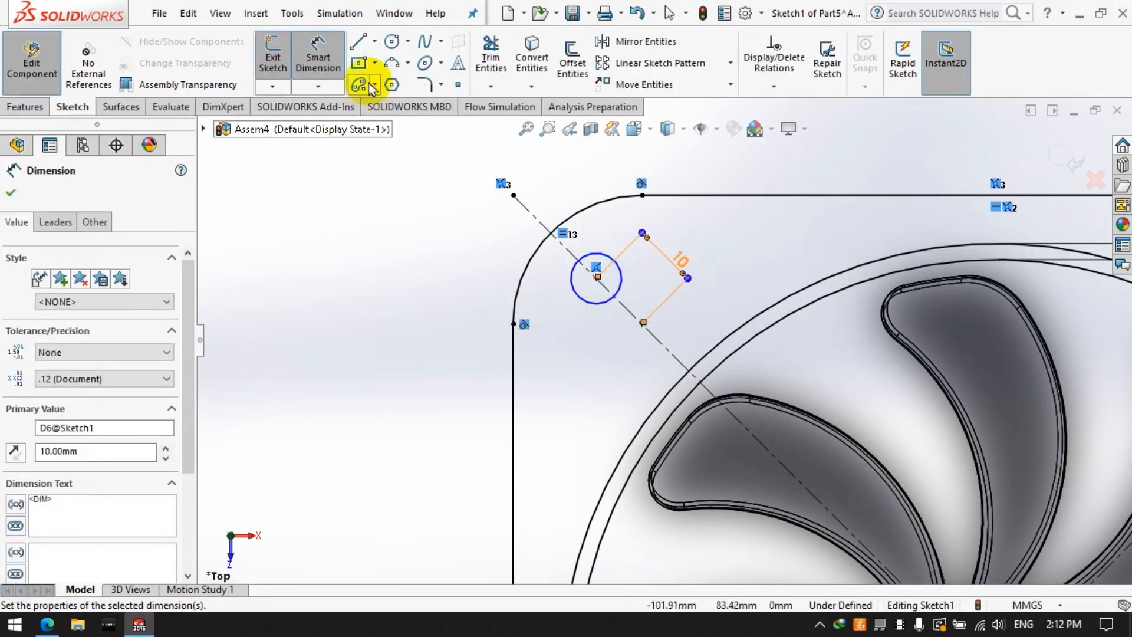
Step: Dimension the small corner circle's diameter as 10 mm
{"action": "left_click", "coordinate": [588, 311]}
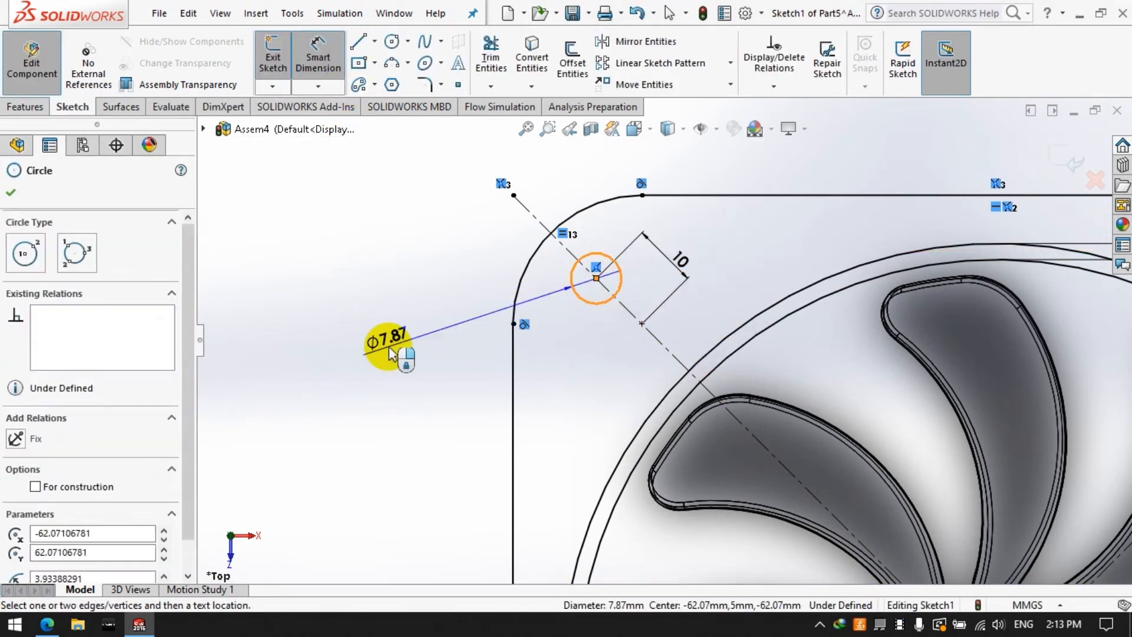
{"action": "left_click", "coordinate": [341, 443]}
{"action": "type", "text": "10"}
{"action": "key", "text": "Return"}
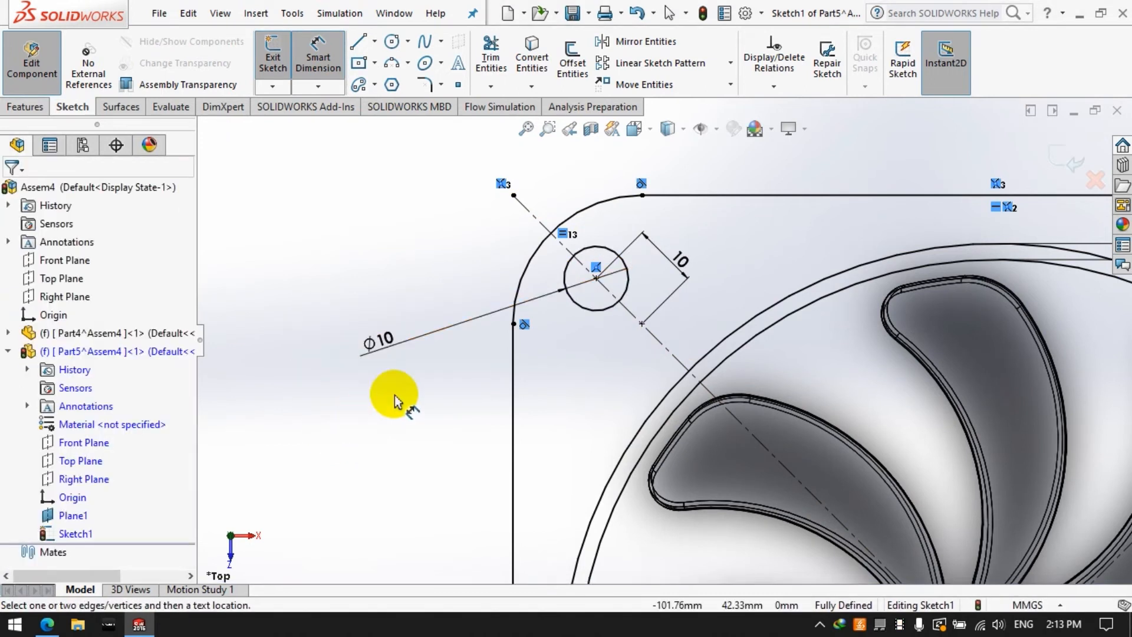
Step: Sketch a horizontal centerline from the origin to a point outside the square's left edge
{"action": "key", "text": "f"}
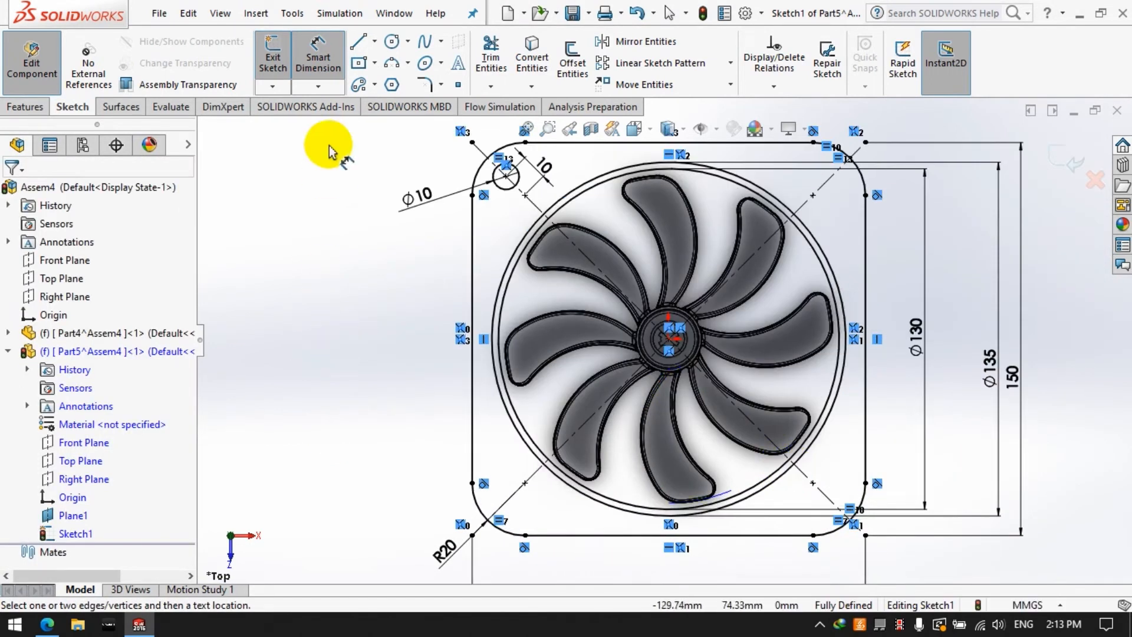
{"action": "left_click", "coordinate": [25, 107]}
{"action": "left_click", "coordinate": [75, 107]}
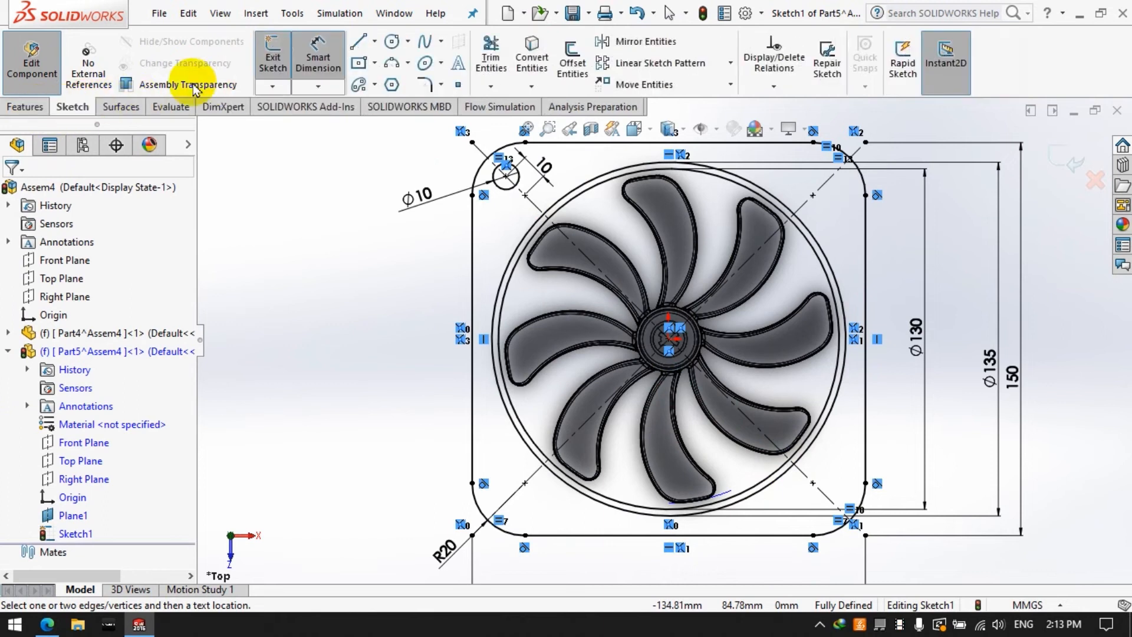
{"action": "left_click", "coordinate": [373, 41]}
{"action": "left_click", "coordinate": [404, 81]}
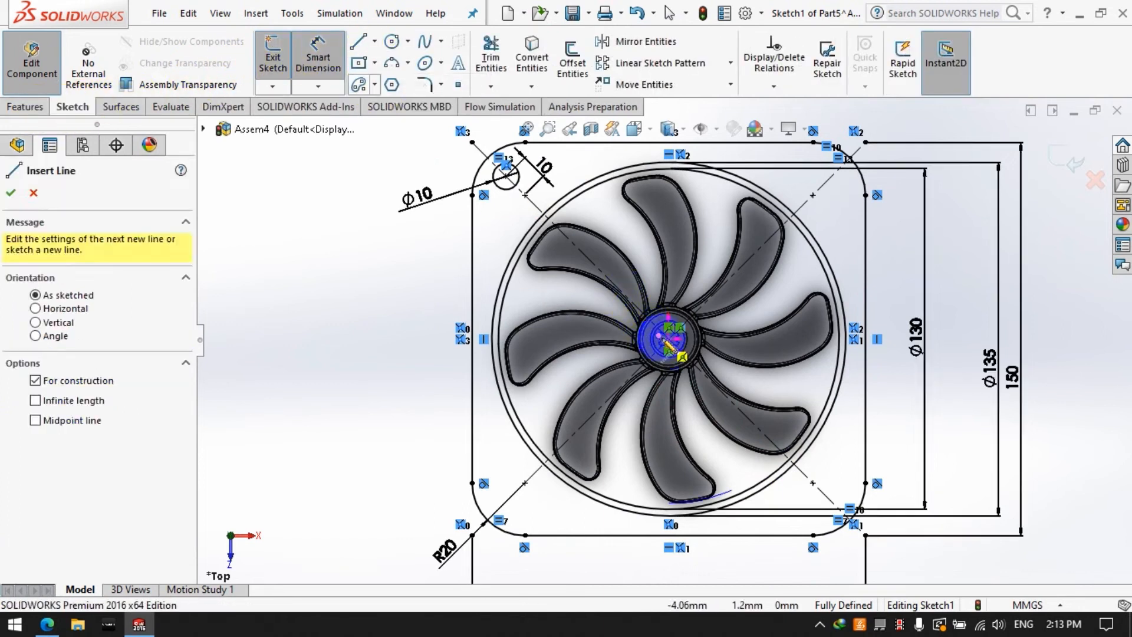
{"action": "left_click", "coordinate": [669, 339]}
{"action": "left_click", "coordinate": [321, 339]}
Step: Sketch a vertical centerline from the origin up past the square's upper edge
{"action": "left_click", "coordinate": [374, 41]}
{"action": "left_click", "coordinate": [377, 84]}
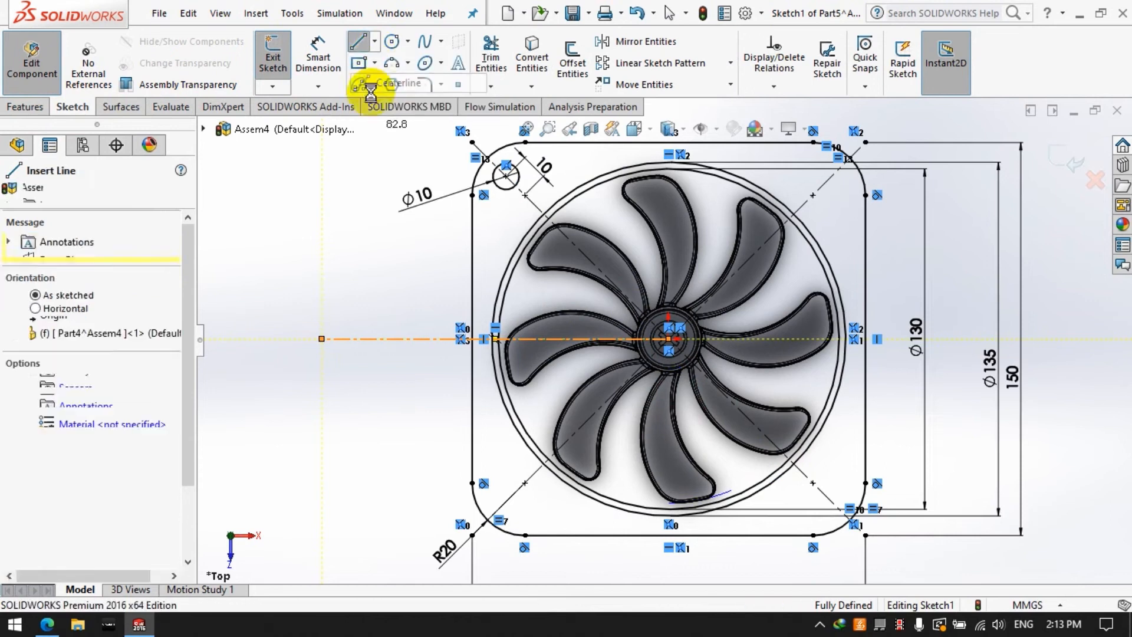
{"action": "left_click", "coordinate": [669, 340]}
{"action": "scroll", "coordinate": [679, 150], "scroll_direction": "up", "scroll_amount": 2}
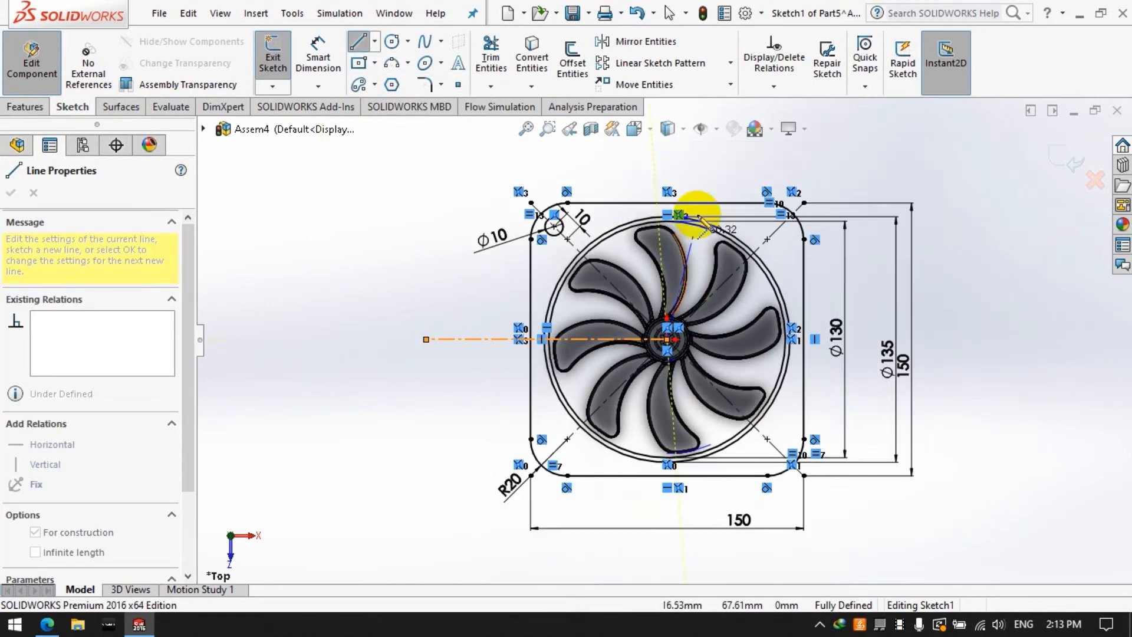
{"action": "left_click", "coordinate": [667, 152]}
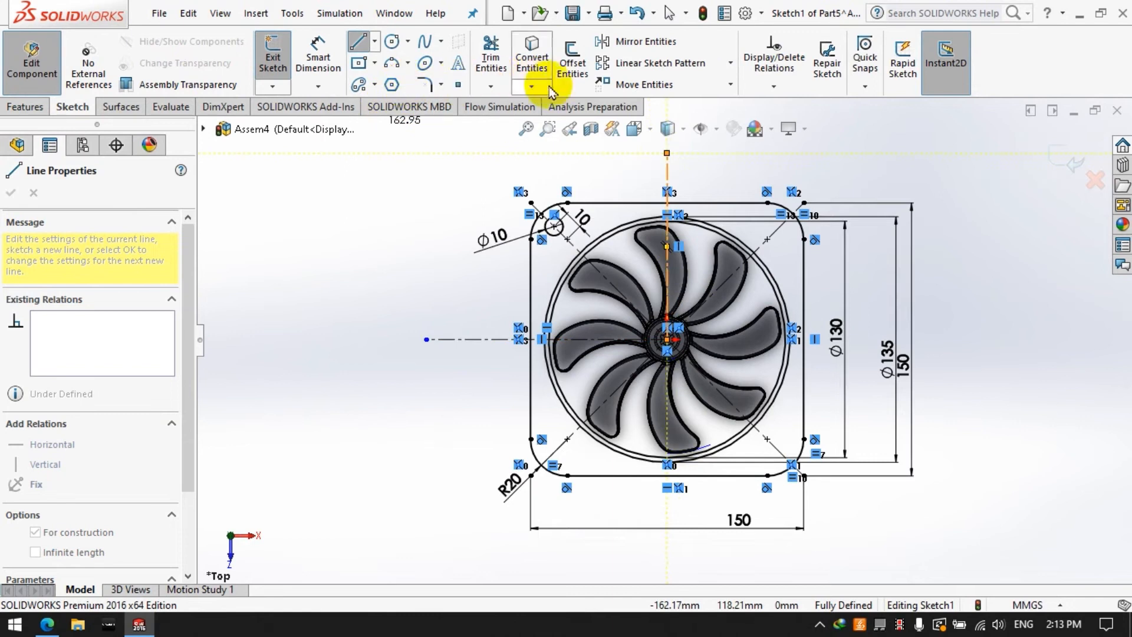
Step: Mirror the 10 mm corner circle about the vertical centerline
{"action": "left_click", "coordinate": [645, 41]}
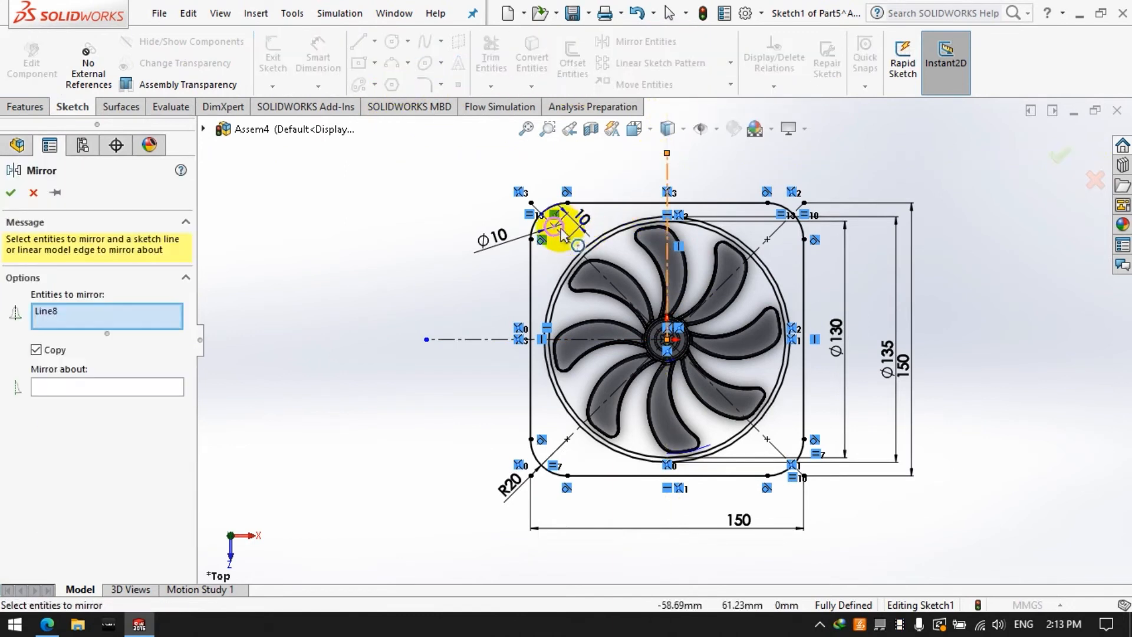
{"action": "left_click", "coordinate": [555, 225]}
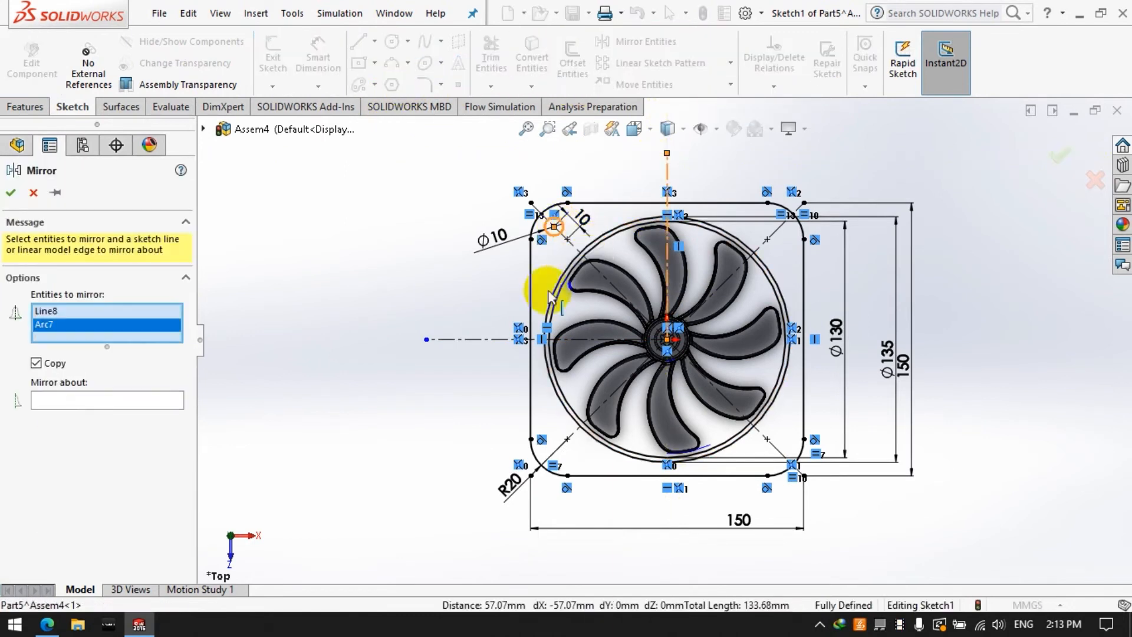
{"action": "left_click", "coordinate": [668, 305]}
{"action": "left_click", "coordinate": [668, 176]}
{"action": "left_click", "coordinate": [662, 172]}
{"action": "left_click", "coordinate": [171, 384]}
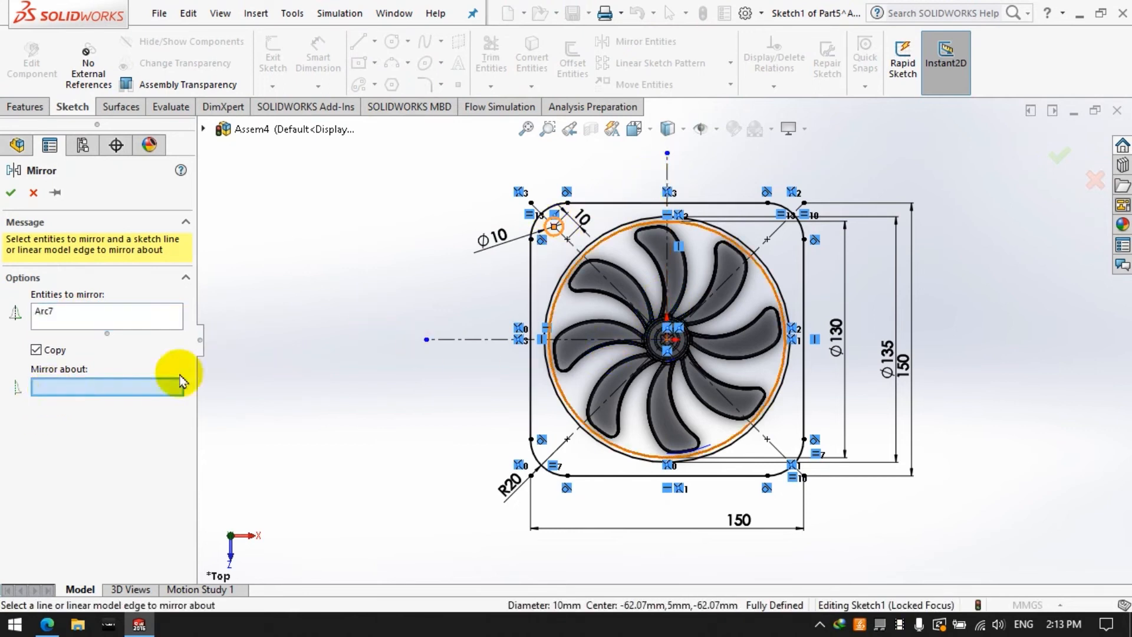
{"action": "left_click", "coordinate": [664, 183]}
{"action": "left_click", "coordinate": [11, 192]}
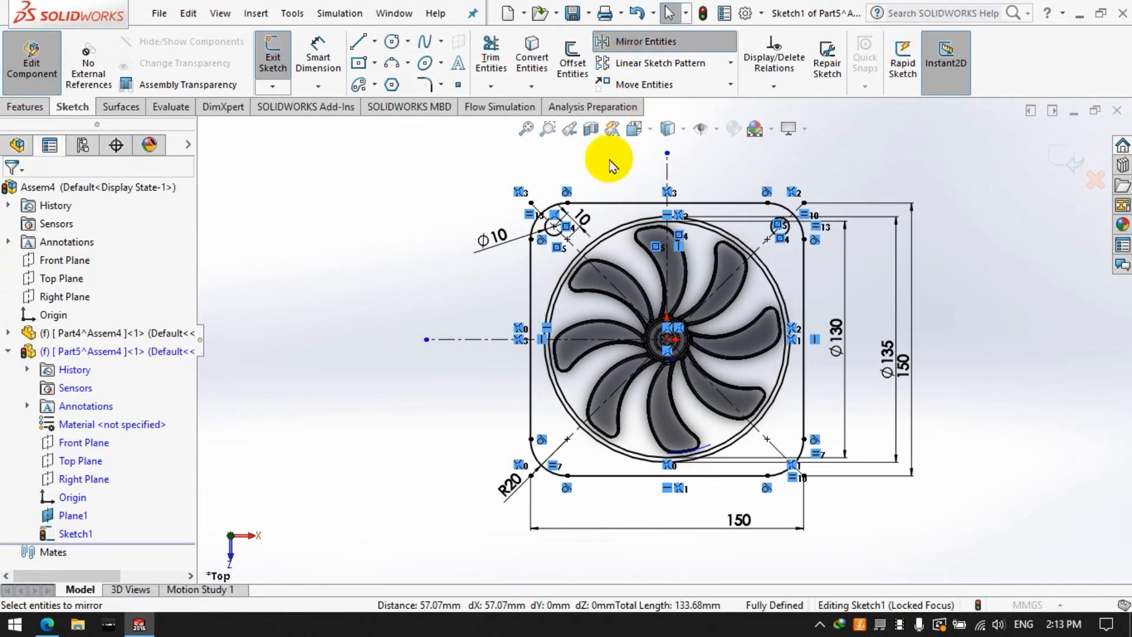
Step: Mirror the two upper corner circles about the horizontal centerline
{"action": "left_click", "coordinate": [553, 226]}
{"action": "left_click", "coordinate": [779, 226]}
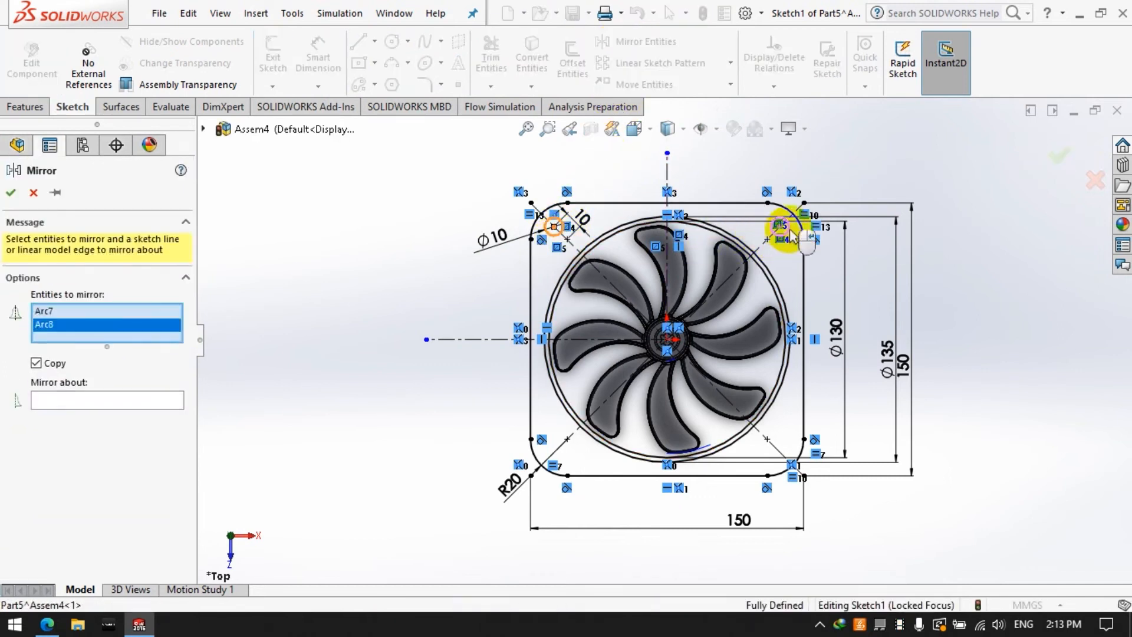
{"action": "left_click", "coordinate": [83, 399]}
{"action": "left_click", "coordinate": [448, 339]}
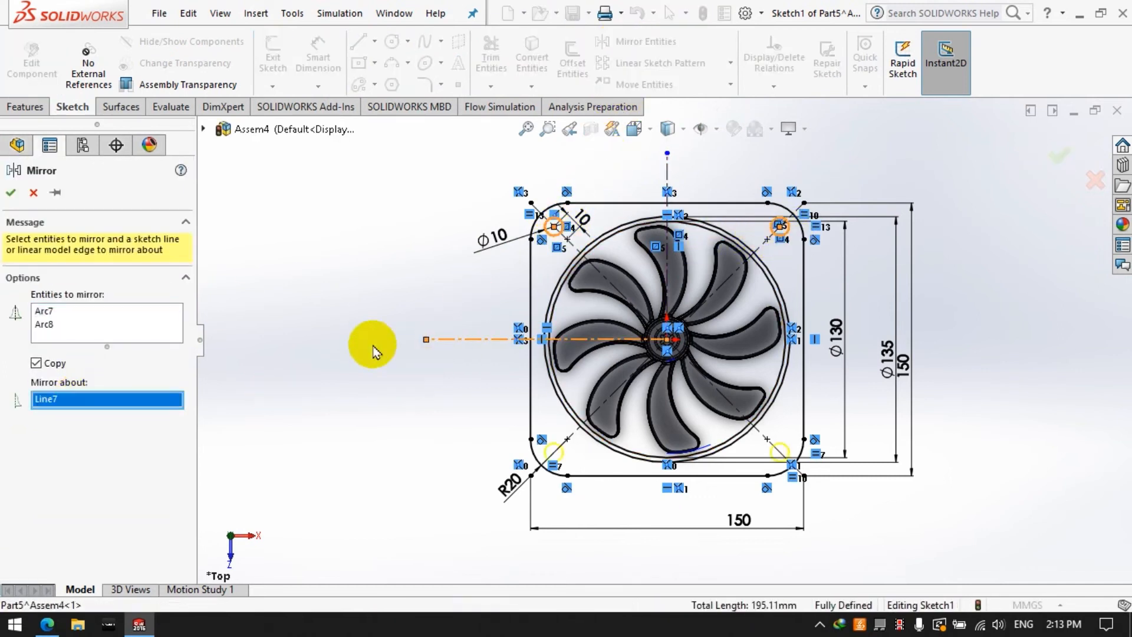
{"action": "left_click", "coordinate": [10, 192]}
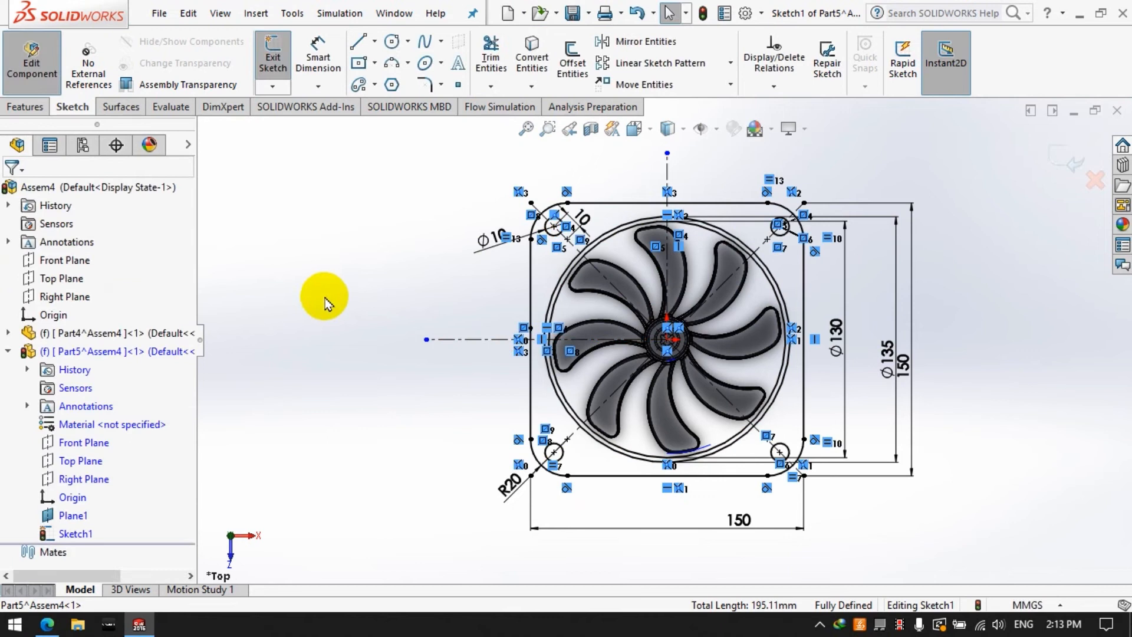
Step: Start a boss extrude using the square plate region and the narrow ring between the 130 and 135 mm circles
{"action": "left_click", "coordinate": [25, 107]}
{"action": "left_click", "coordinate": [280, 56]}
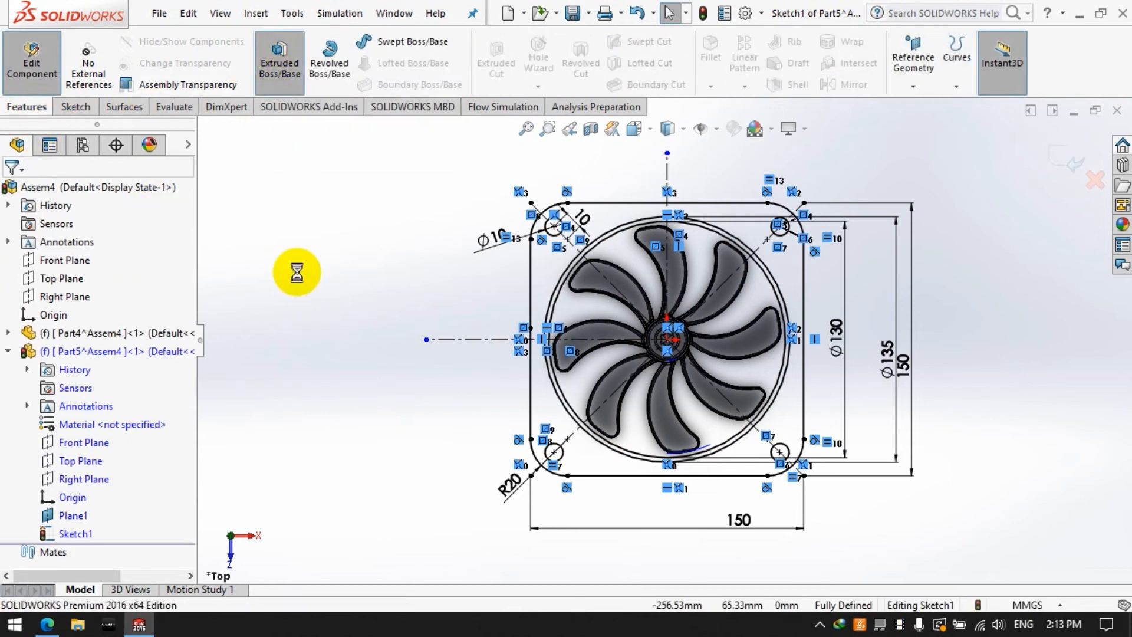
{"action": "left_click", "coordinate": [530, 419]}
{"action": "scroll", "coordinate": [566, 416], "scroll_direction": "down", "scroll_amount": 5}
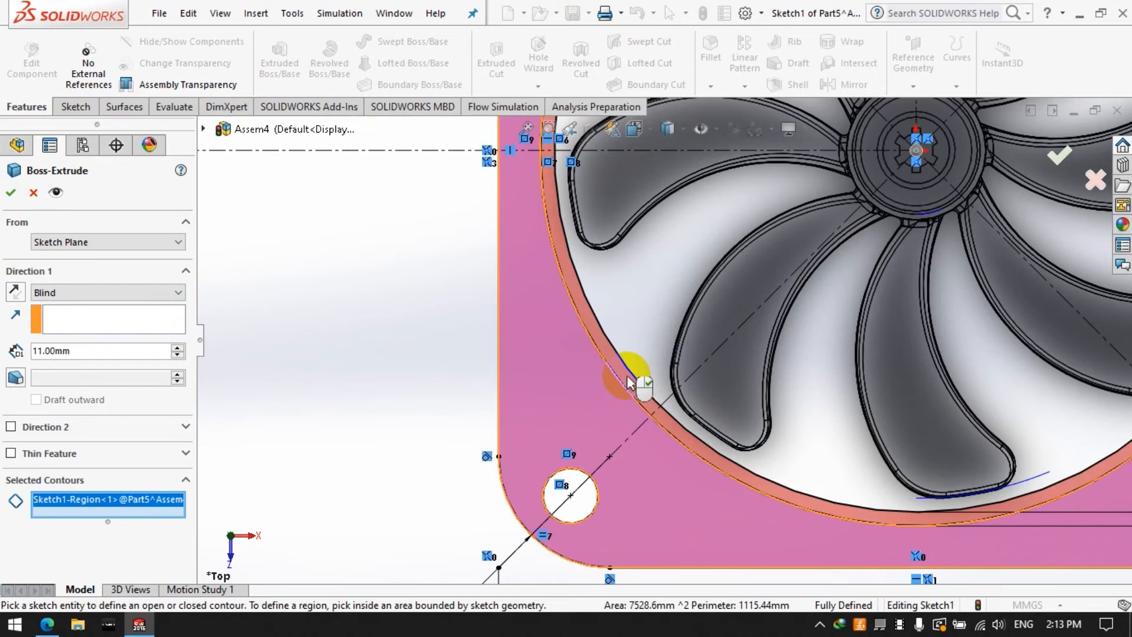
{"action": "left_click", "coordinate": [630, 382]}
{"action": "scroll", "coordinate": [417, 392], "scroll_direction": "up", "scroll_amount": 5}
{"action": "middle_click_drag", "start_coordinate": [536, 417], "coordinate": [520, 201]}
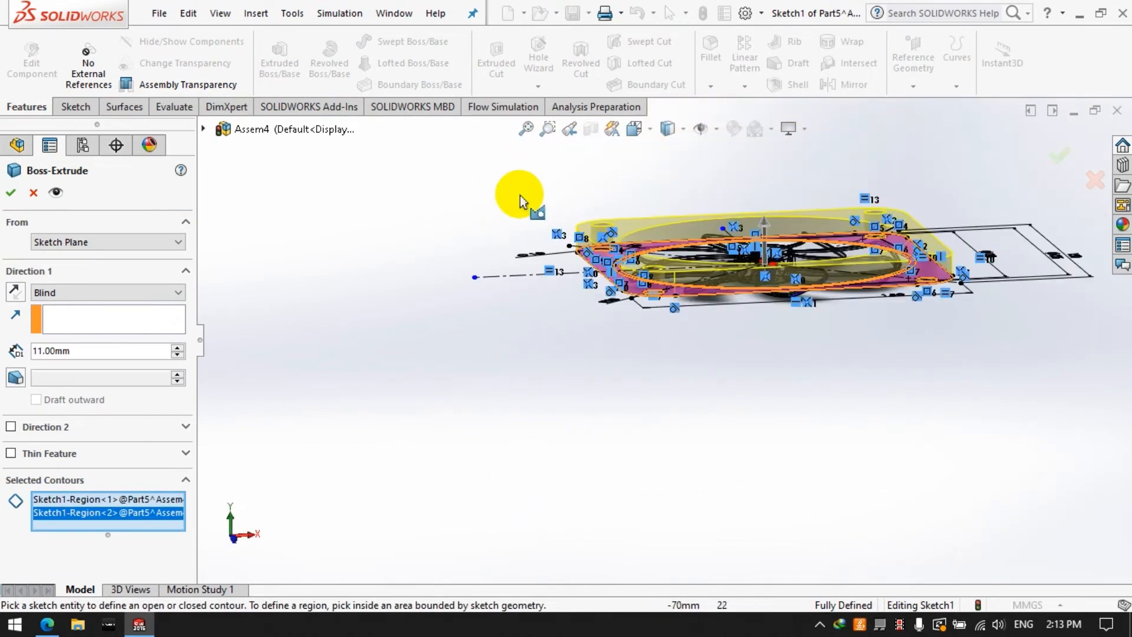
Step: Set the extrusion to Mid Plane with a 30 mm depth and create the frame
{"action": "left_click", "coordinate": [79, 351]}
{"action": "type", "text": "16"}
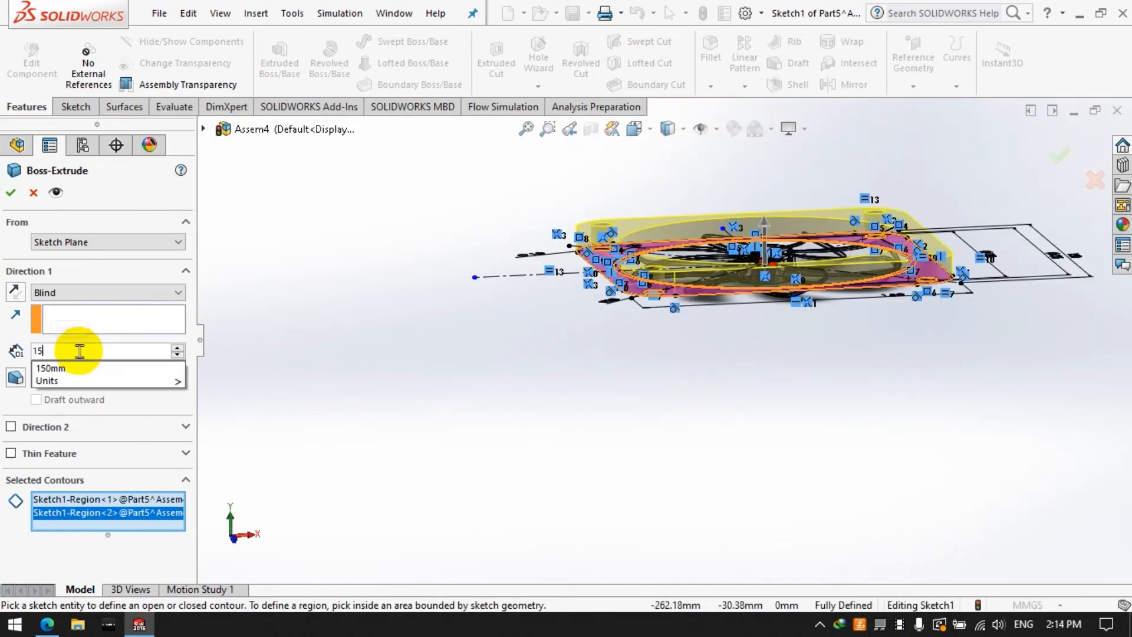
{"action": "key", "text": "Return"}
{"action": "left_click", "coordinate": [80, 293]}
{"action": "left_click", "coordinate": [77, 362]}
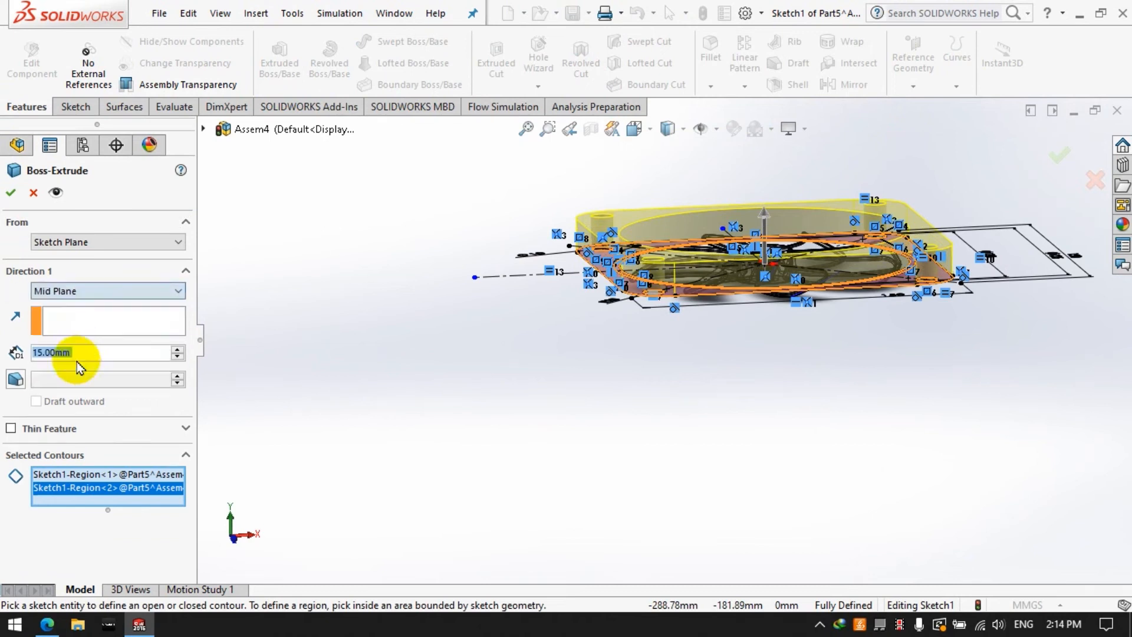
{"action": "type", "text": "30"}
{"action": "key", "text": "Return"}
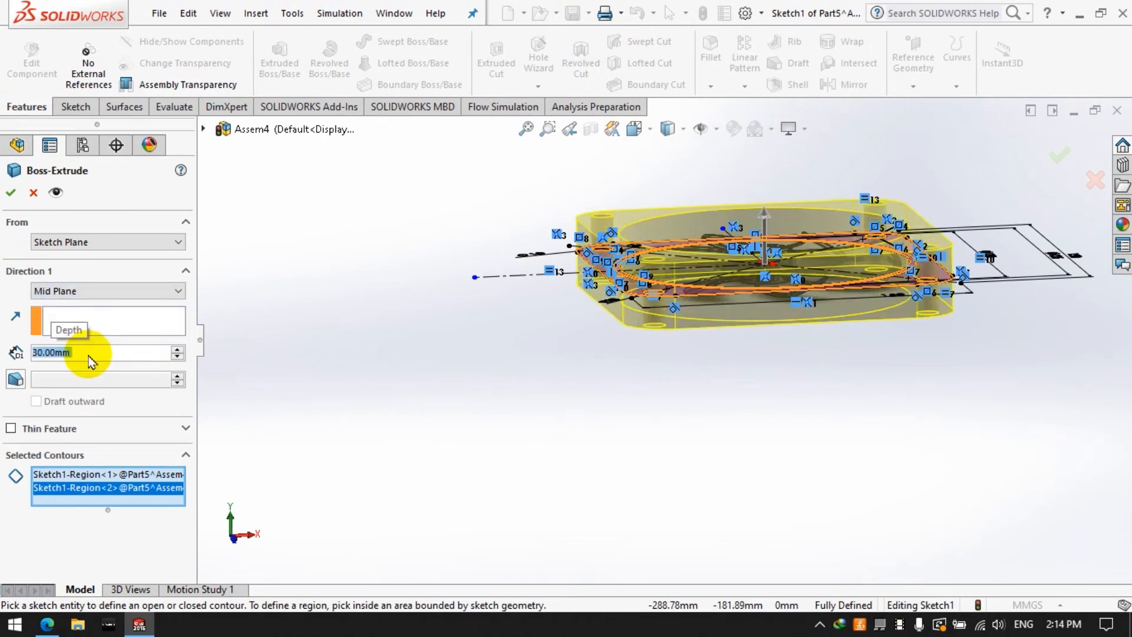
{"action": "left_click", "coordinate": [15, 195]}
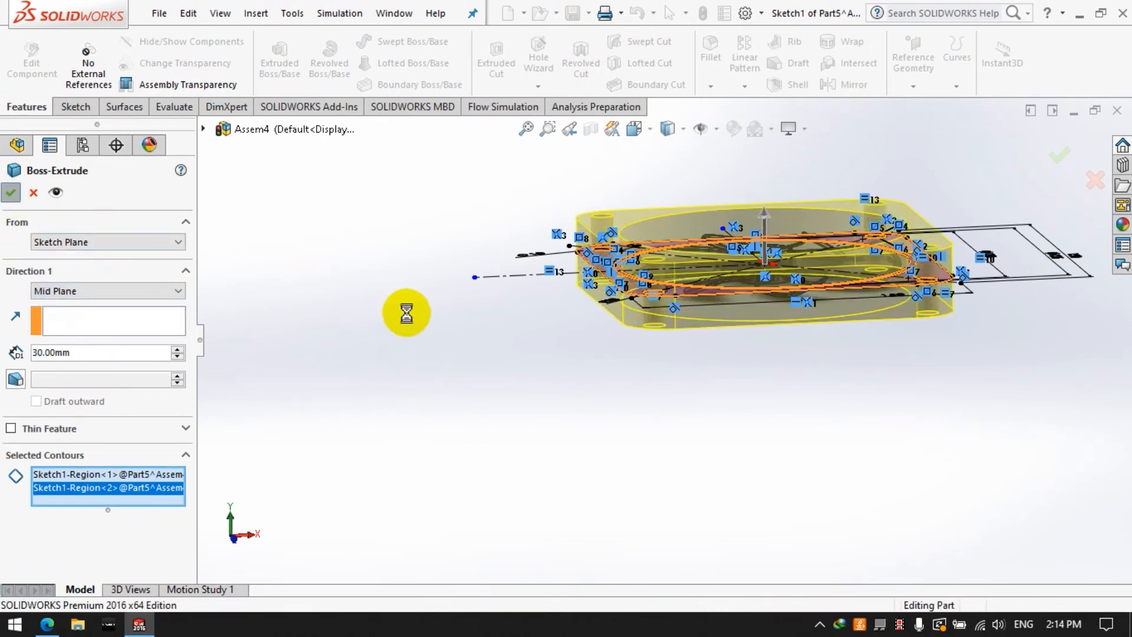
Step: Start an extruded cut from the housing's base sketch, selecting the square plate region outside the 135 mm circle
{"action": "middle_click_drag", "start_coordinate": [519, 348], "coordinate": [891, 342]}
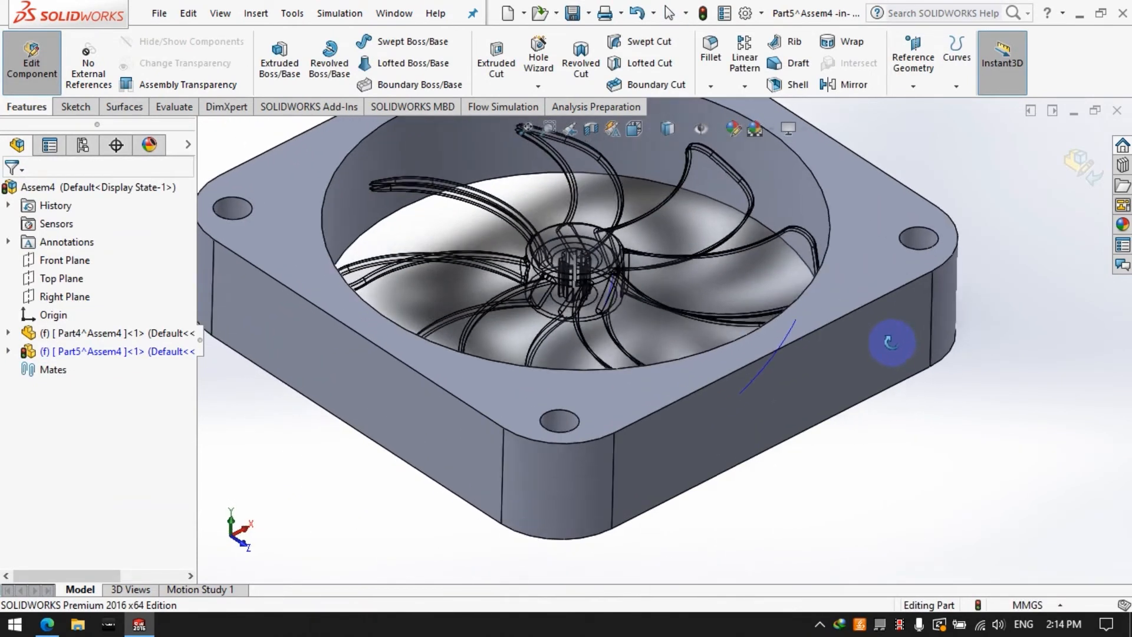
{"action": "scroll", "coordinate": [890, 342], "scroll_direction": "up", "scroll_amount": 3}
{"action": "left_click", "coordinate": [7, 350]}
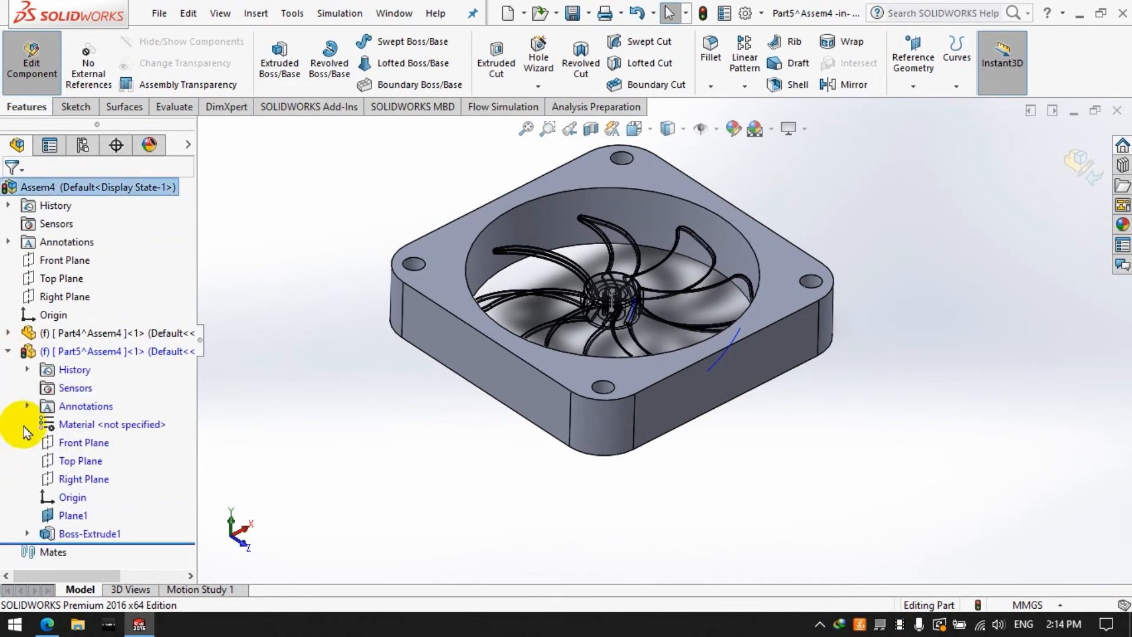
{"action": "left_click", "coordinate": [26, 534]}
{"action": "left_click", "coordinate": [92, 551]}
{"action": "left_click", "coordinate": [78, 108]}
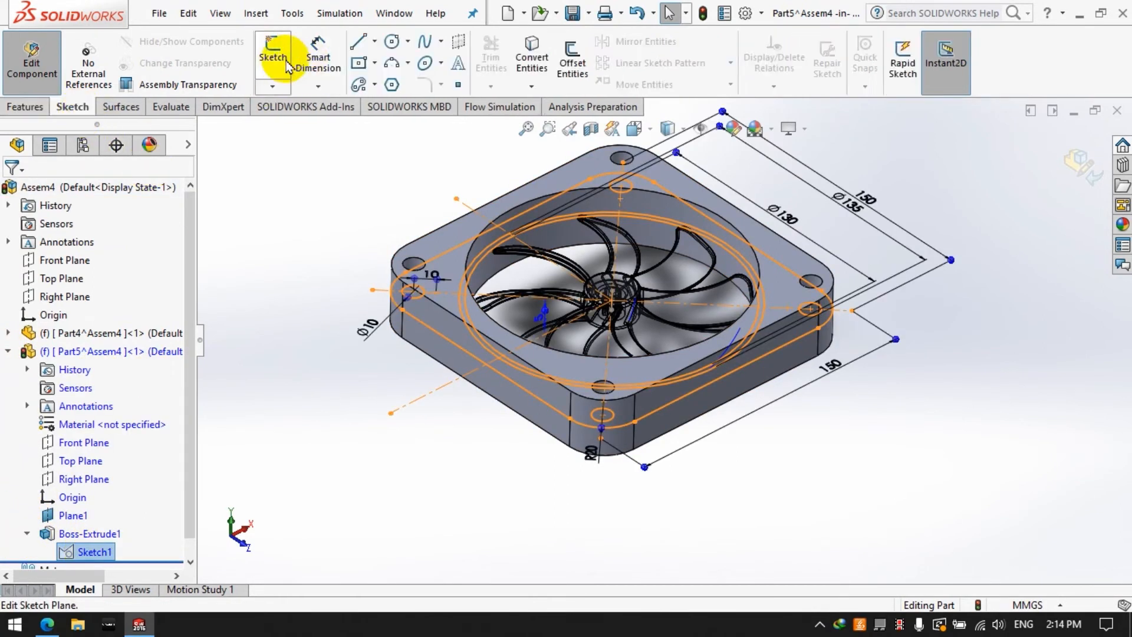
{"action": "left_click", "coordinate": [27, 107]}
{"action": "left_click", "coordinate": [488, 77]}
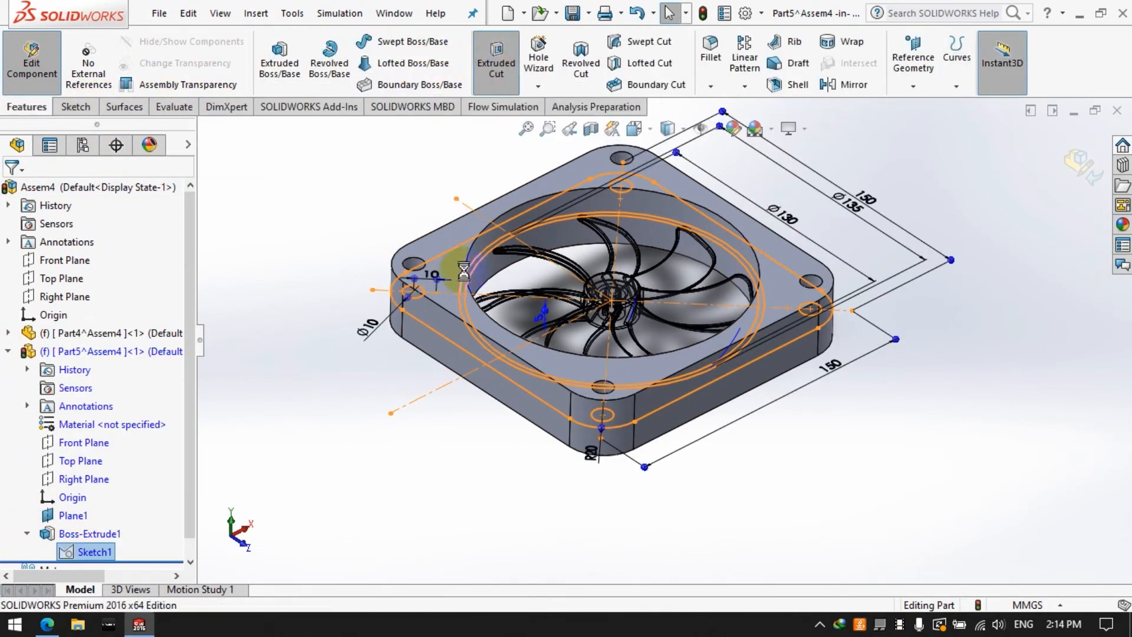
{"action": "left_click", "coordinate": [457, 329]}
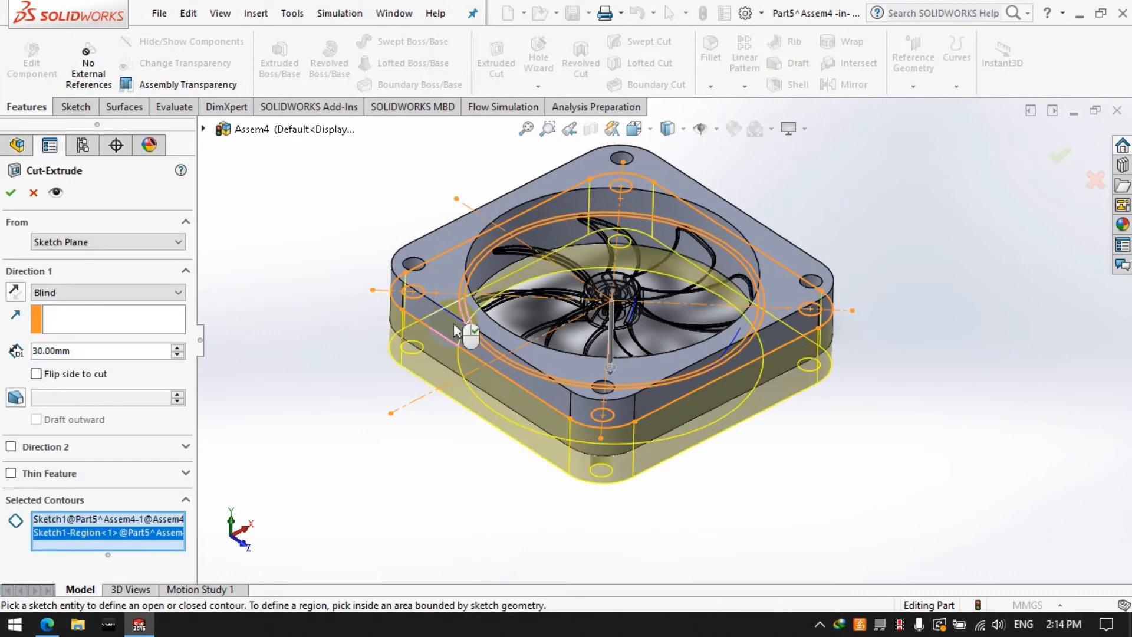
Step: Set the cut to Mid Plane with a 20 mm depth and create it
{"action": "left_click", "coordinate": [73, 293]}
{"action": "left_click", "coordinate": [65, 391]}
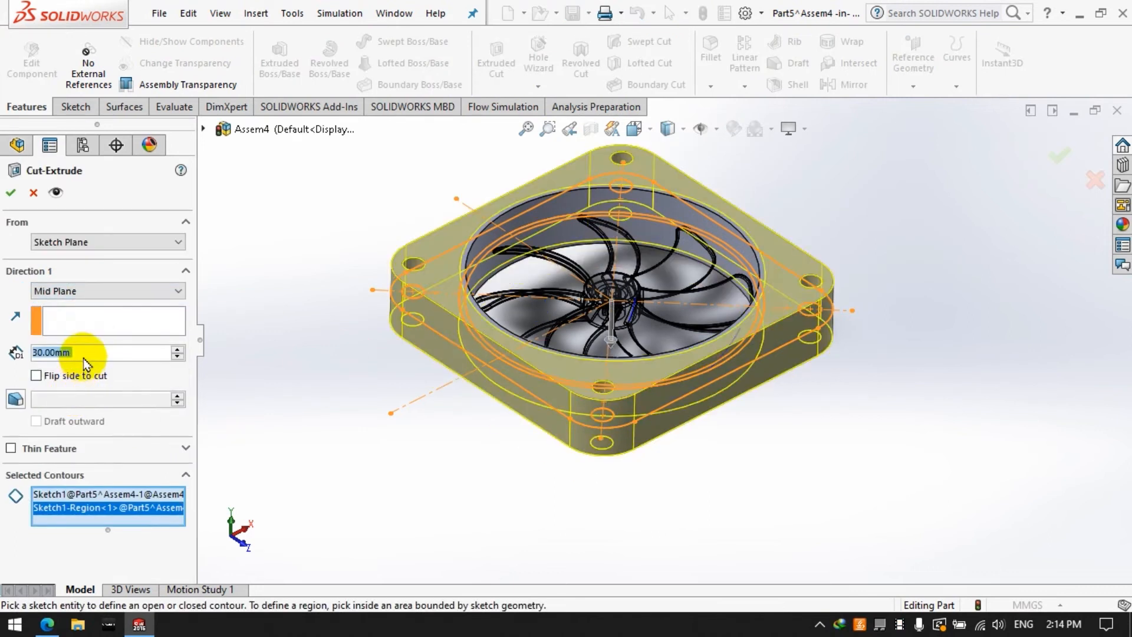
{"action": "type", "text": "20"}
{"action": "key", "text": "Return"}
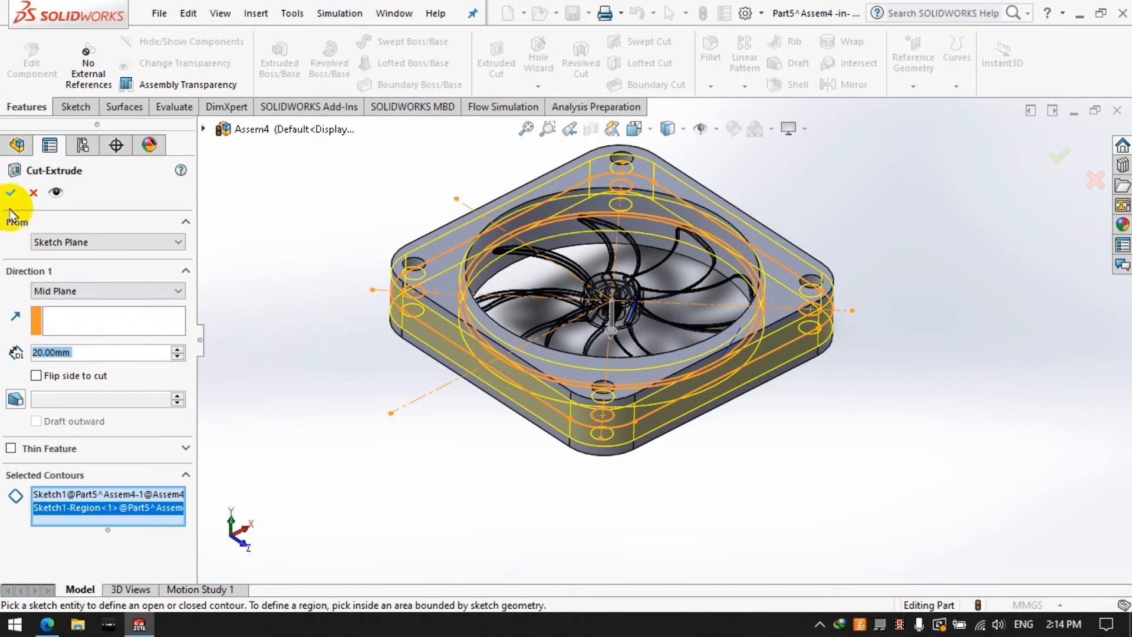
Step: Fillet the two circular edges where the outer ring wall meets the upper and lower flanges with a 2 mm radius
{"action": "middle_click_drag", "start_coordinate": [475, 434], "coordinate": [508, 441]}
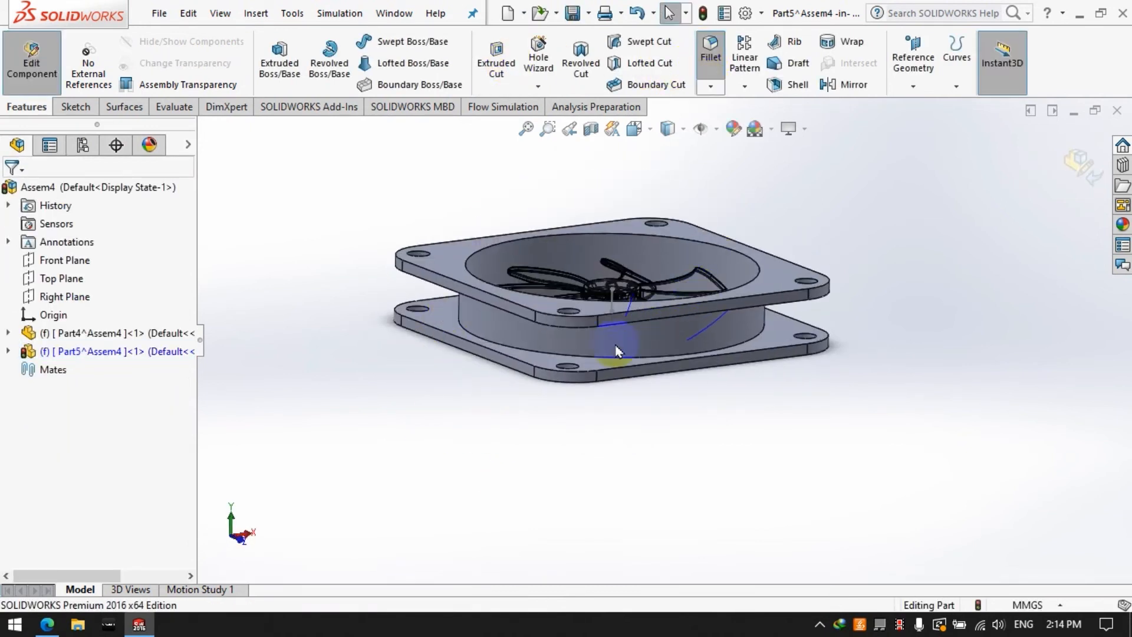
{"action": "left_click", "coordinate": [592, 356]}
{"action": "middle_click_drag", "start_coordinate": [646, 443], "coordinate": [536, 346]}
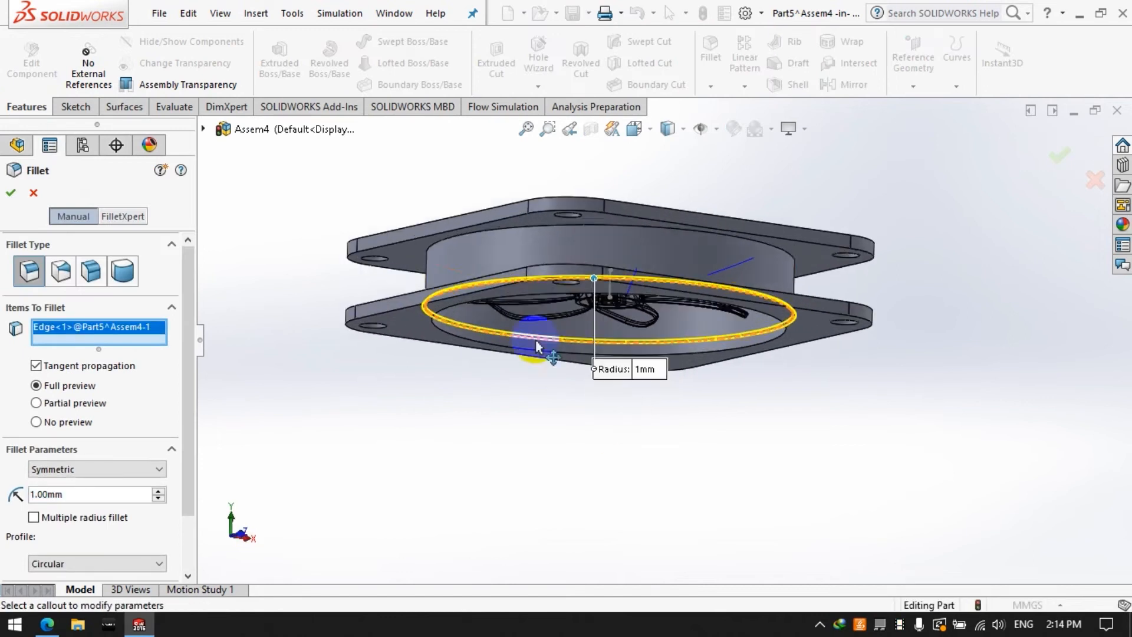
{"action": "left_click", "coordinate": [465, 237]}
{"action": "type", "text": "2"}
{"action": "key", "text": "Return"}
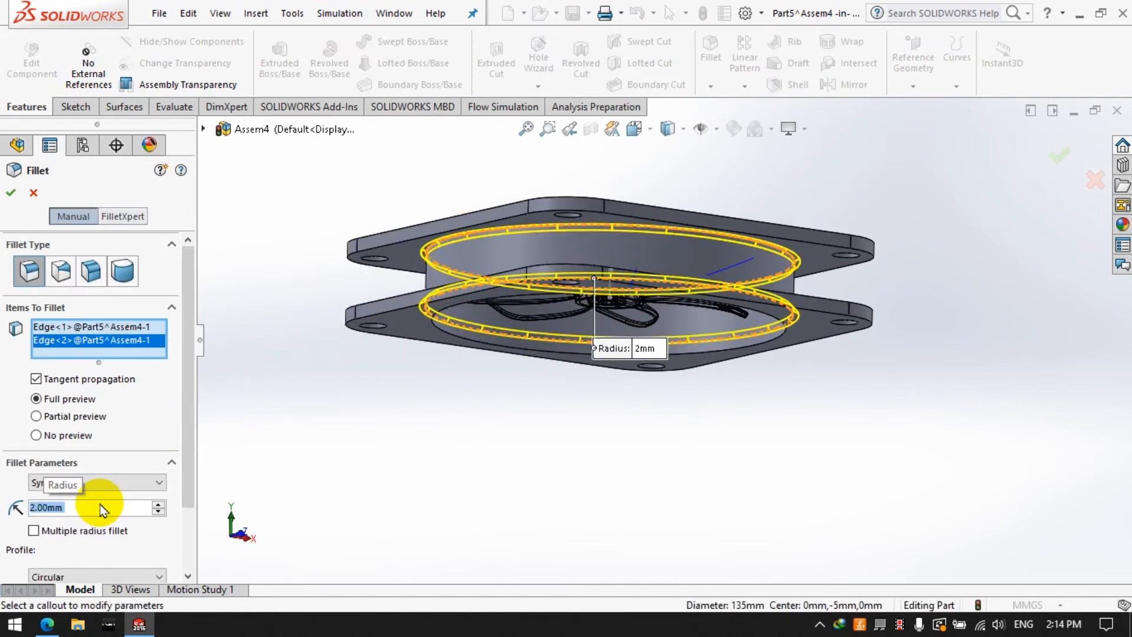
{"action": "left_click", "coordinate": [12, 191]}
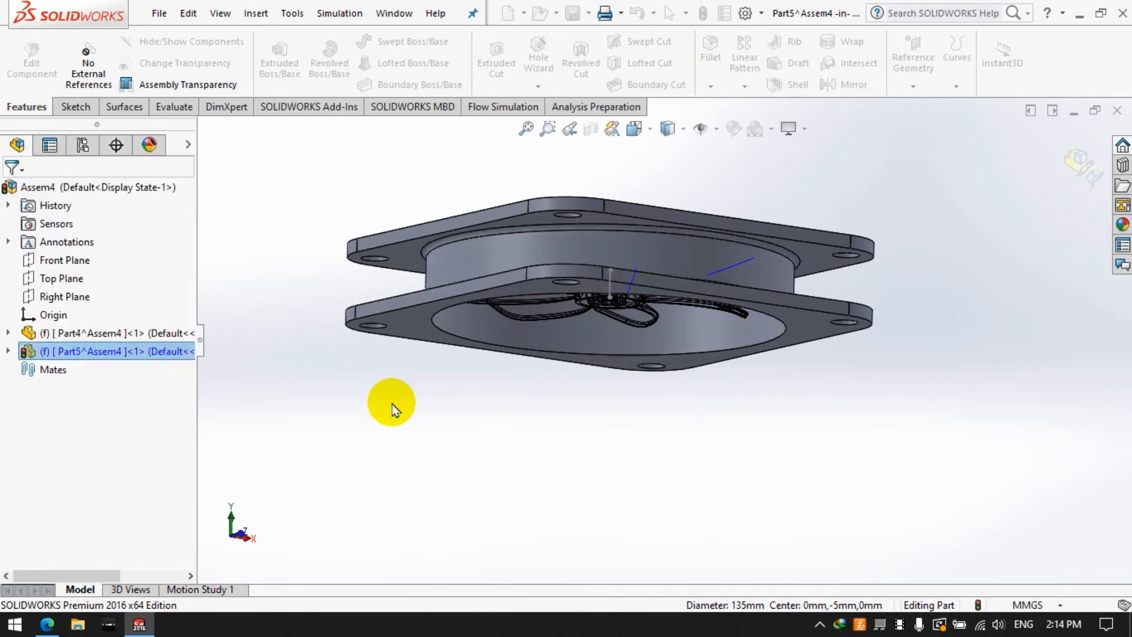
Step: Start a sketch on the inner face of the lower flange and orient the view normal to it
{"action": "middle_click_drag", "start_coordinate": [576, 348], "coordinate": [538, 454]}
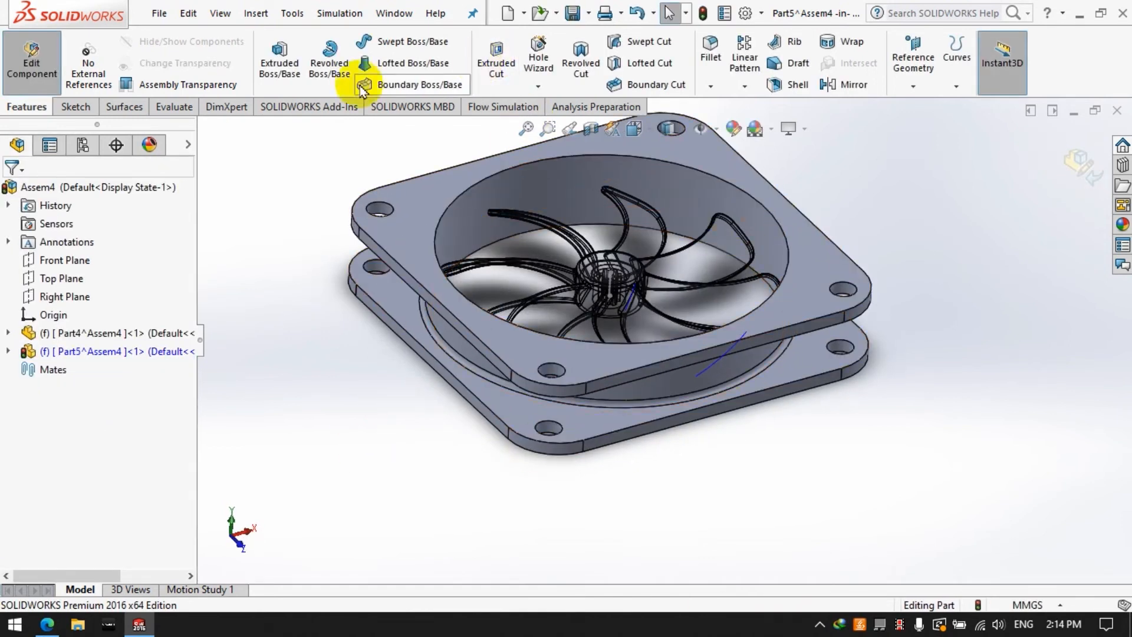
{"action": "left_click", "coordinate": [72, 106]}
{"action": "left_click", "coordinate": [256, 69]}
{"action": "left_click", "coordinate": [416, 228]}
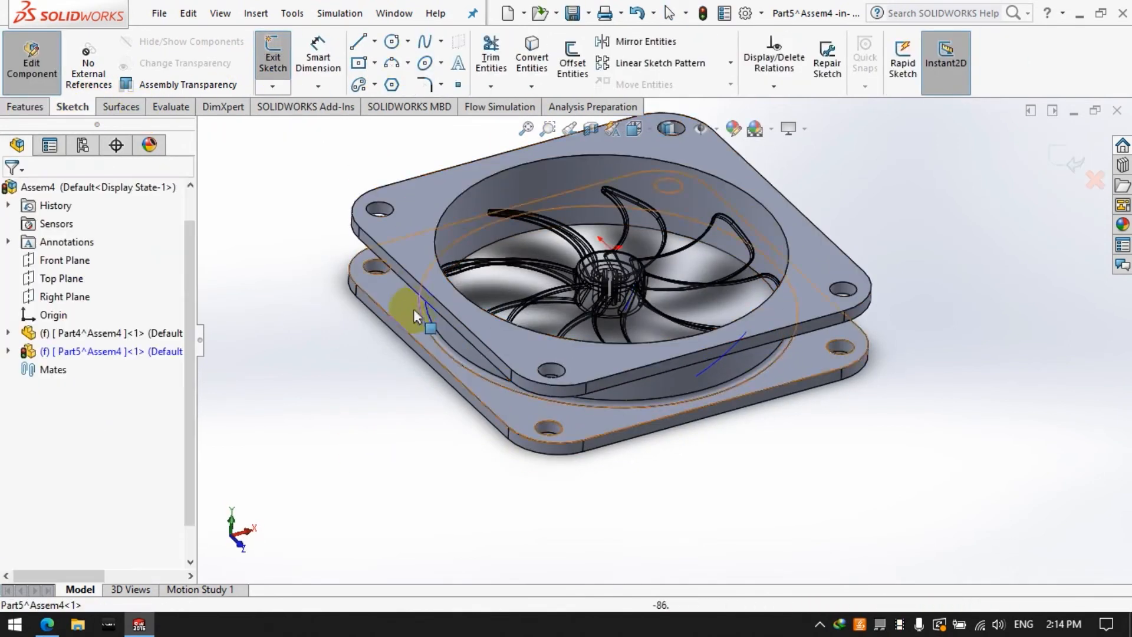
{"action": "scroll", "coordinate": [144, 505], "scroll_direction": "down", "scroll_amount": 1}
{"action": "right_click", "coordinate": [79, 533]}
{"action": "left_click", "coordinate": [111, 348]}
{"action": "right_click", "coordinate": [78, 531]}
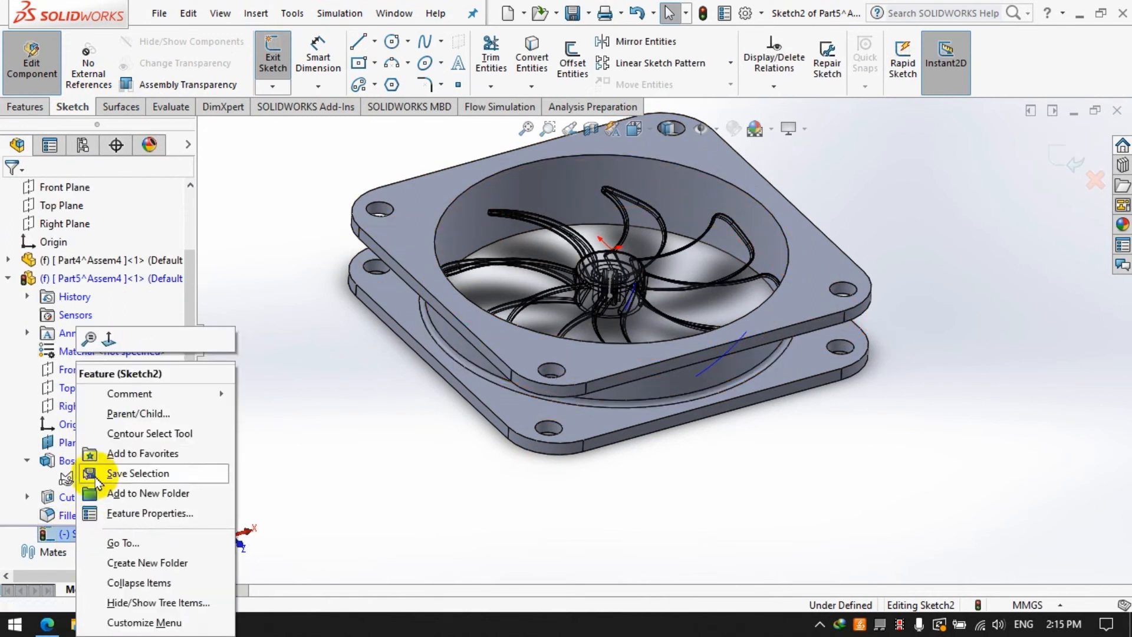
{"action": "left_click", "coordinate": [101, 334]}
{"action": "scroll", "coordinate": [481, 156], "scroll_direction": "up", "scroll_amount": 2}
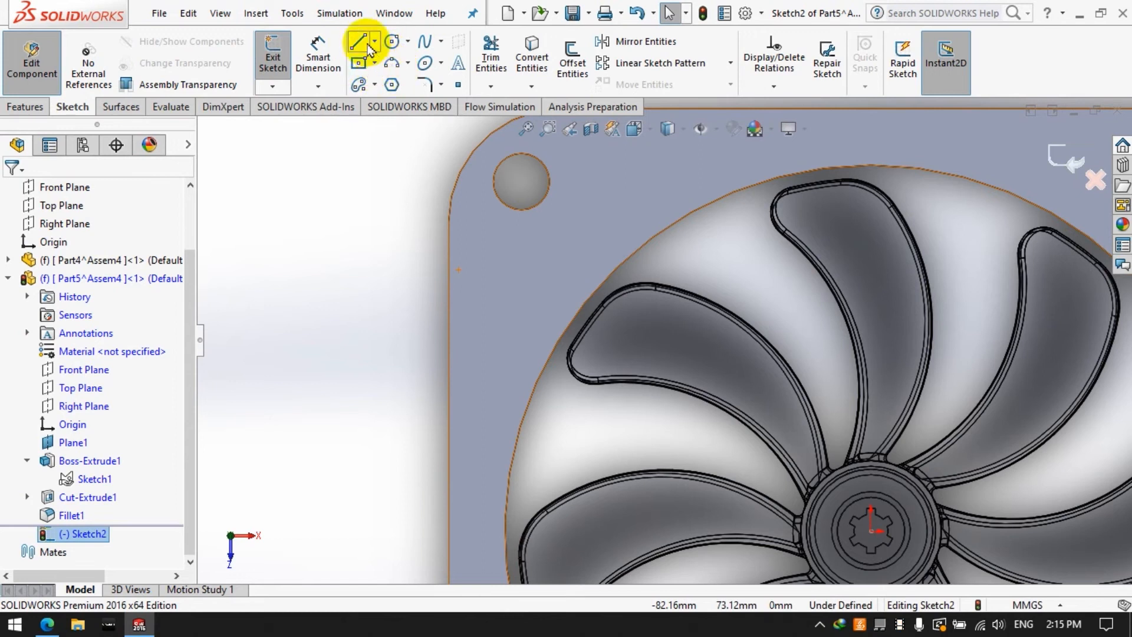
Step: Sketch a closed triangle of three lines around the upper-left mounting hole, with its outer vertex beyond the rounded corner
{"action": "left_click", "coordinate": [359, 43]}
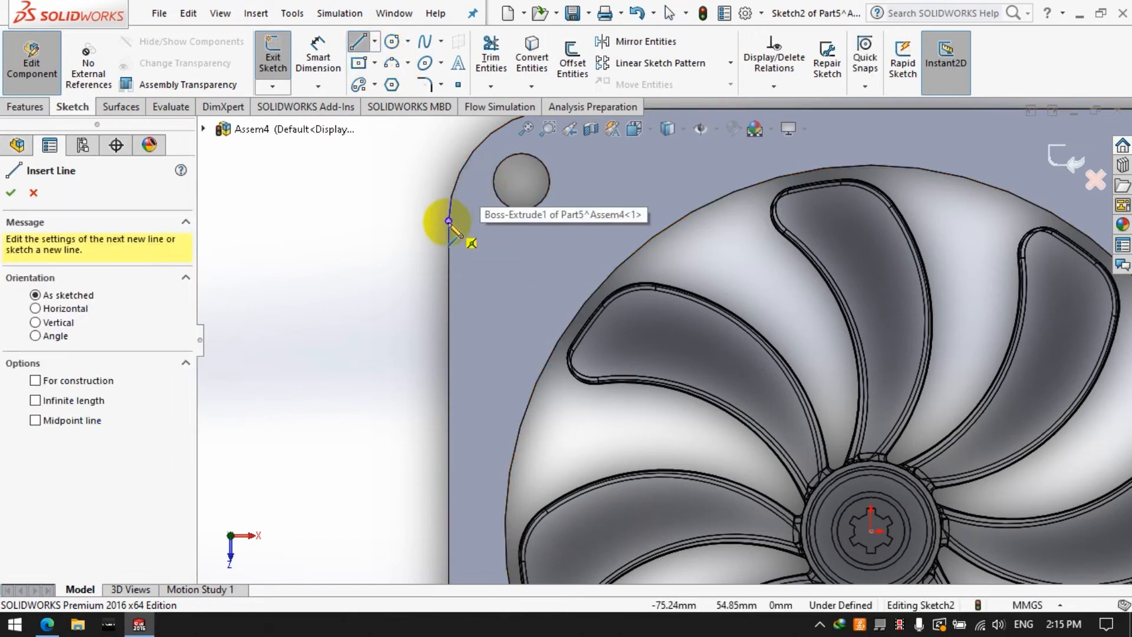
{"action": "scroll", "coordinate": [543, 303], "scroll_direction": "down", "scroll_amount": 3}
{"action": "scroll", "coordinate": [619, 266], "scroll_direction": "up", "scroll_amount": 3}
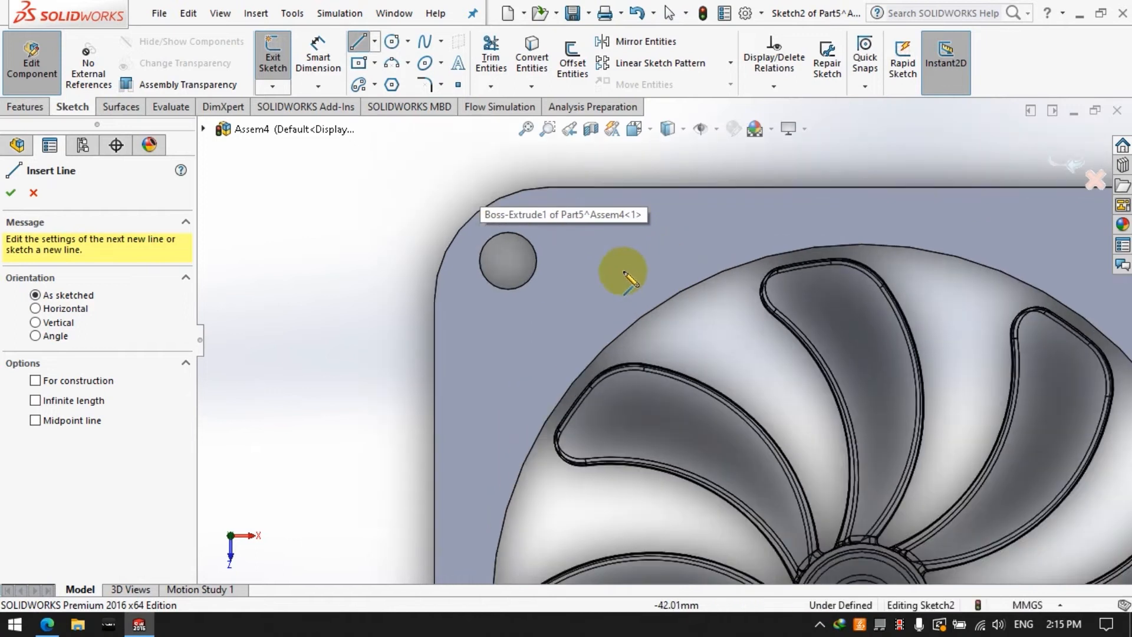
{"action": "left_click", "coordinate": [635, 241]}
{"action": "left_click", "coordinate": [486, 389]}
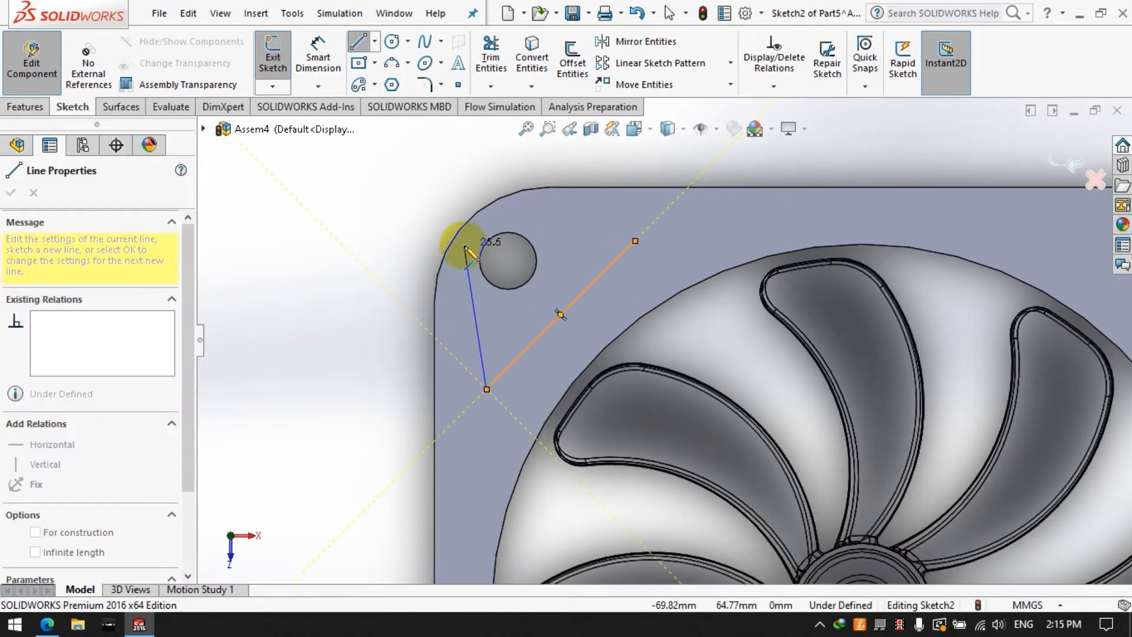
{"action": "left_click", "coordinate": [429, 193]}
{"action": "left_click", "coordinate": [634, 240]}
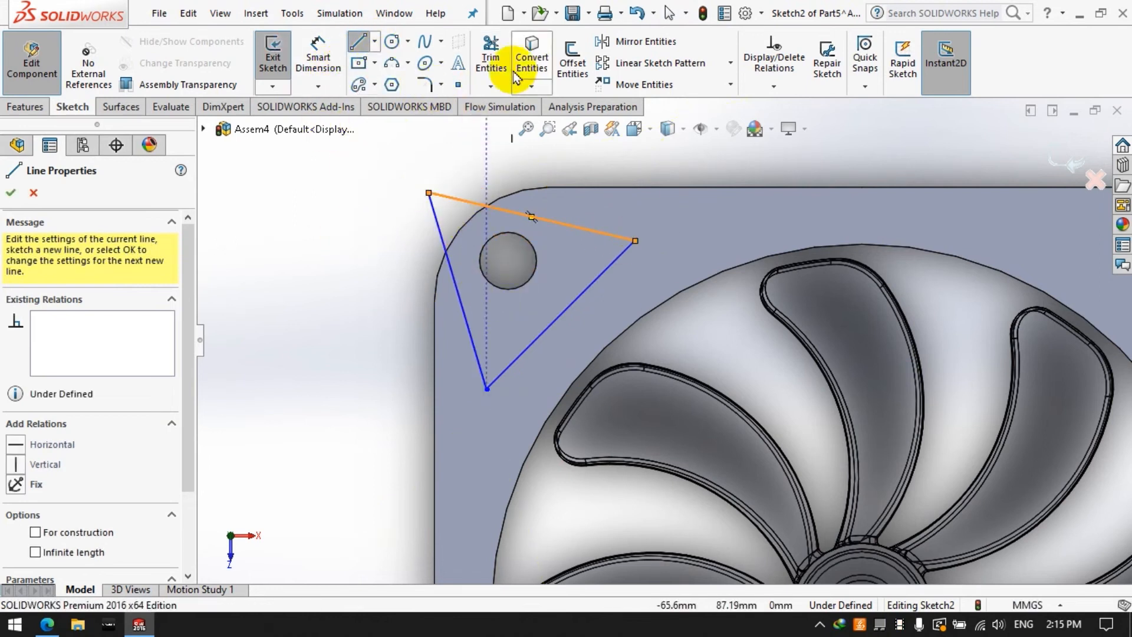
{"action": "key", "text": "Escape"}
Step: Convert the mounting hole's edge into the sketch and draw a centerline from its center to the triangle's outer vertex
{"action": "left_click", "coordinate": [528, 283]}
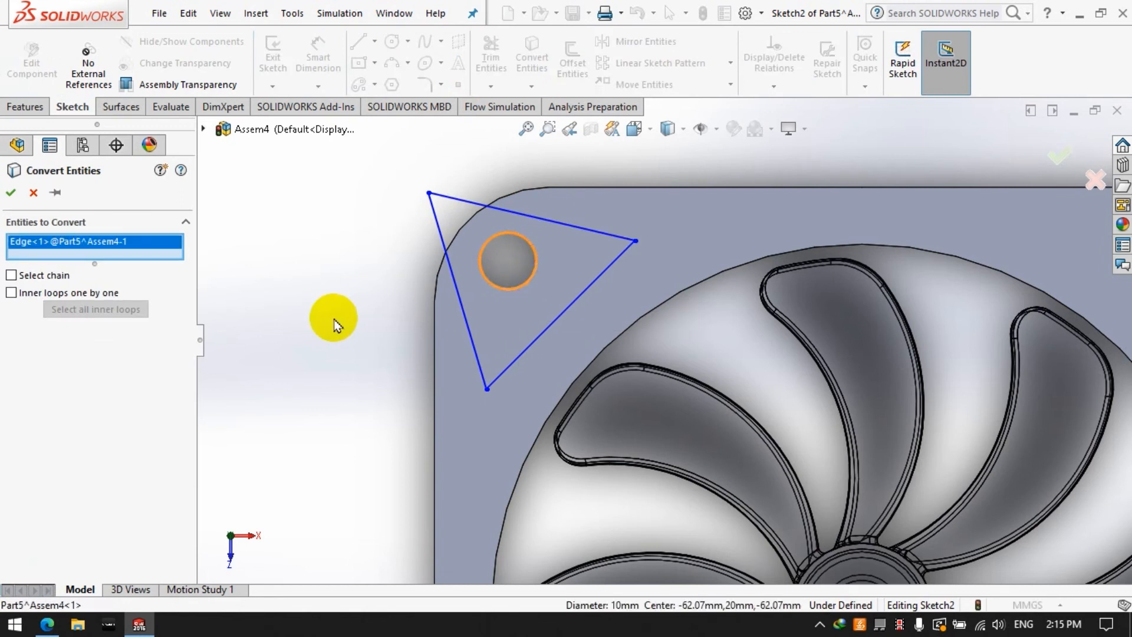
{"action": "left_click", "coordinate": [11, 193]}
{"action": "left_click", "coordinate": [374, 42]}
{"action": "left_click", "coordinate": [413, 79]}
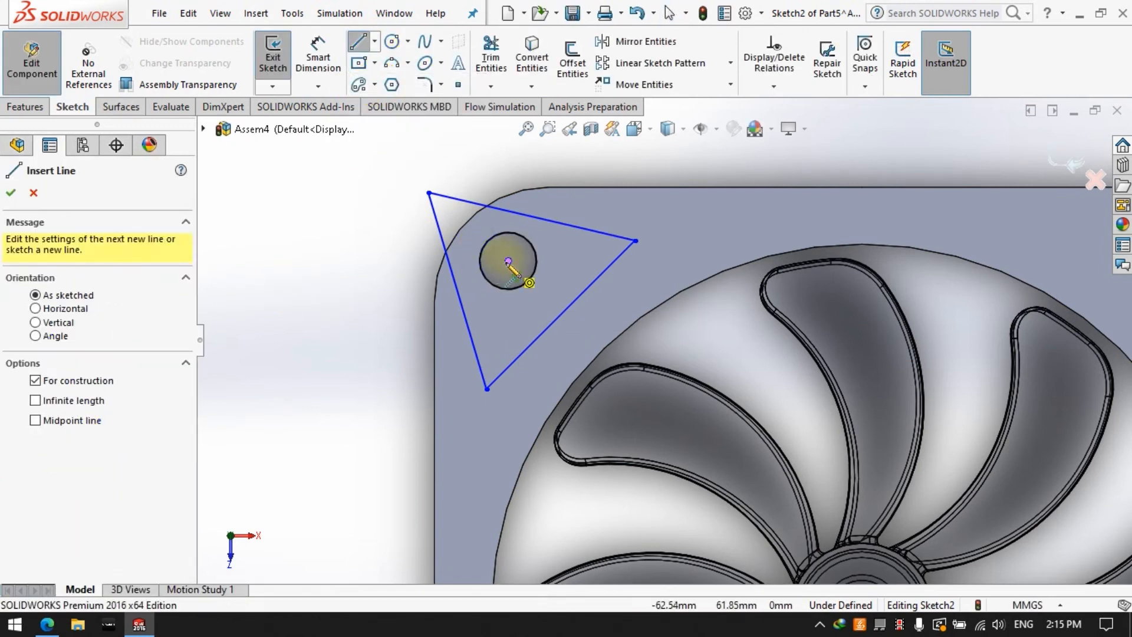
{"action": "left_click", "coordinate": [508, 260]}
{"action": "left_click", "coordinate": [428, 193]}
Step: Draw two more centerlines from the hole center to the triangle's lower and right vertices
{"action": "left_click", "coordinate": [375, 42]}
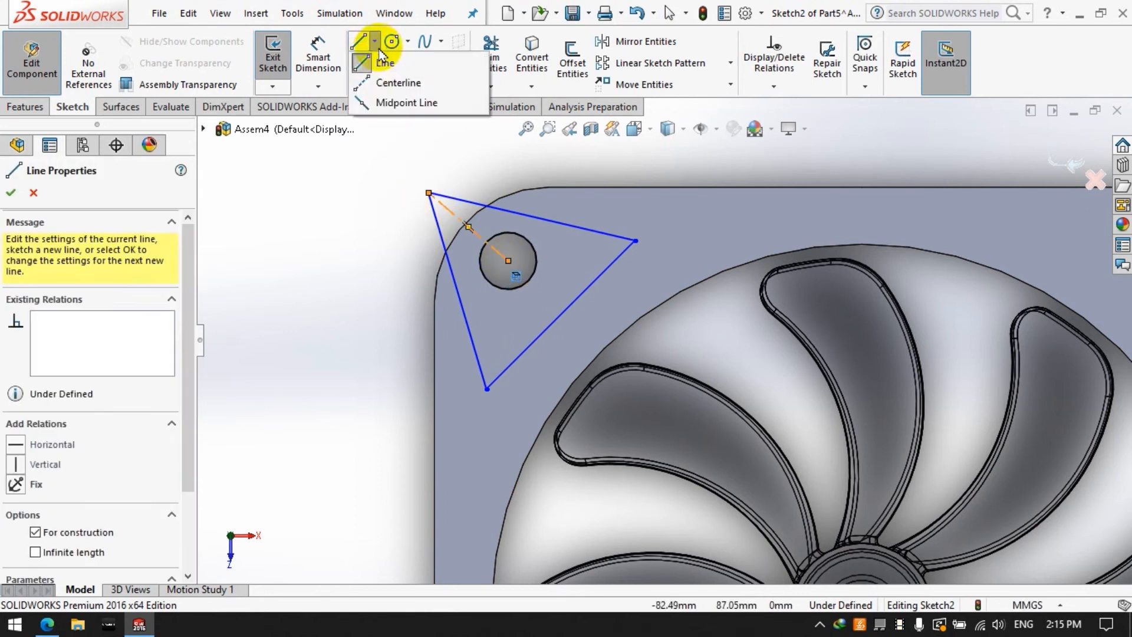
{"action": "left_click", "coordinate": [403, 81]}
{"action": "left_click", "coordinate": [508, 261]}
{"action": "left_click", "coordinate": [487, 389]}
{"action": "left_click", "coordinate": [375, 41]}
{"action": "left_click", "coordinate": [398, 82]}
{"action": "left_click", "coordinate": [508, 261]}
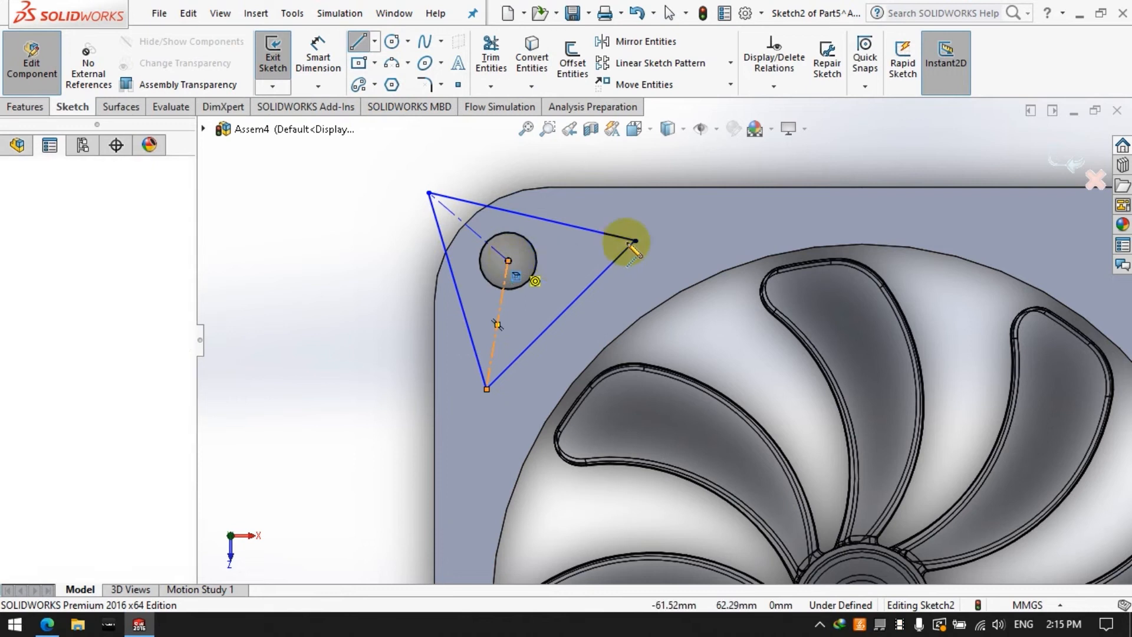
{"action": "left_click", "coordinate": [635, 240]}
Step: Add an Equal relation to the three centerlines from the hole center to the triangle's vertices
{"action": "left_click", "coordinate": [773, 86]}
{"action": "left_click", "coordinate": [754, 117]}
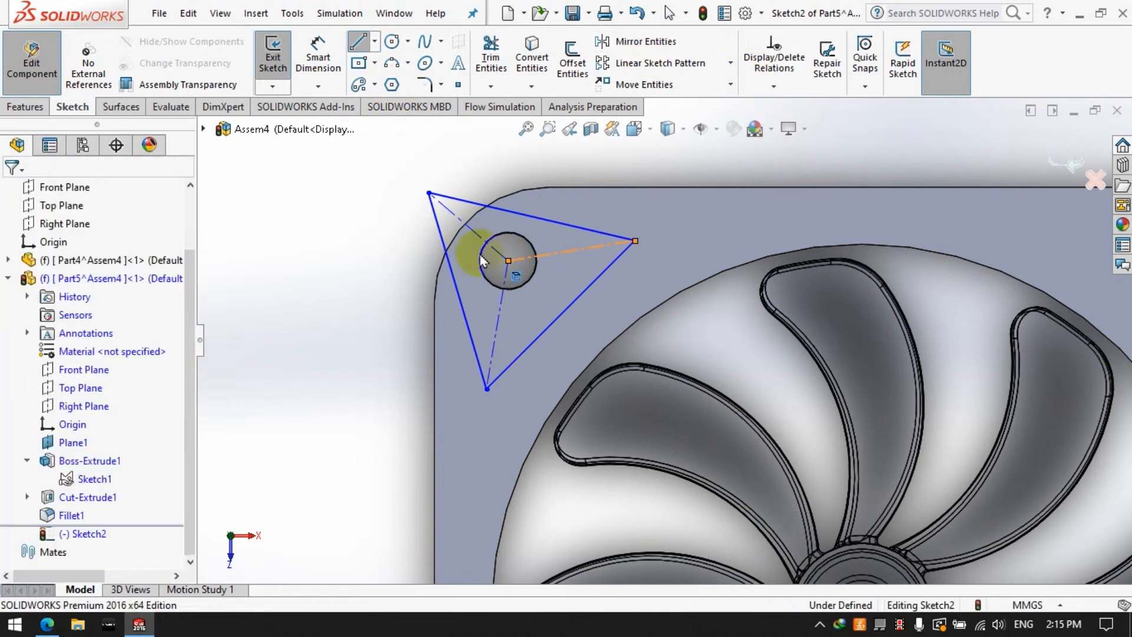
{"action": "left_click", "coordinate": [458, 228]}
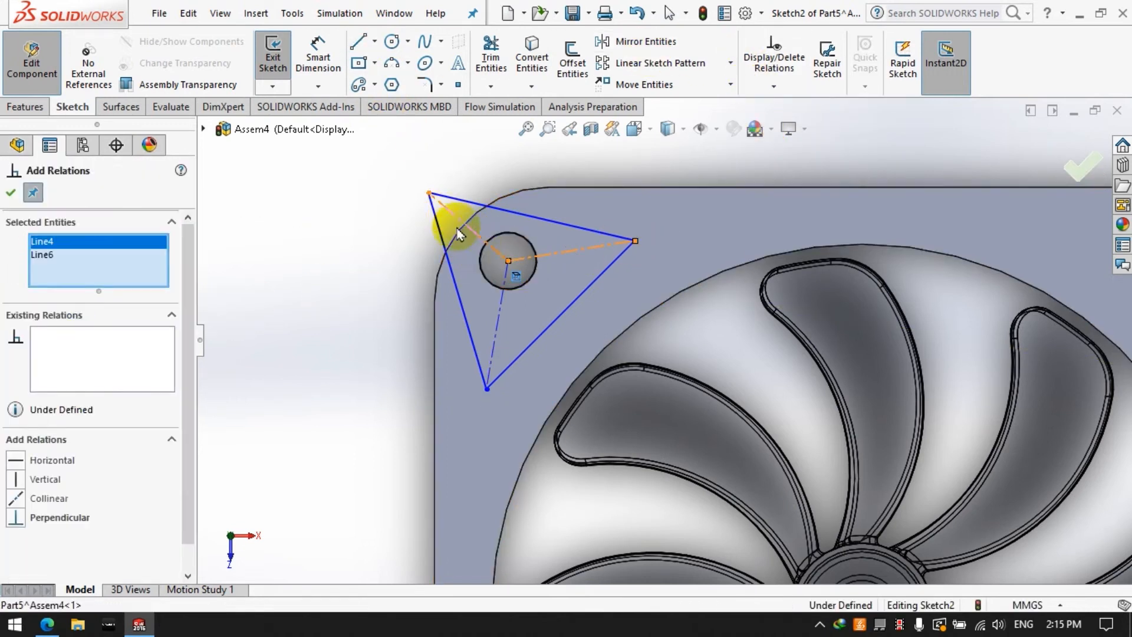
{"action": "left_click", "coordinate": [502, 318]}
{"action": "left_click", "coordinate": [27, 536]}
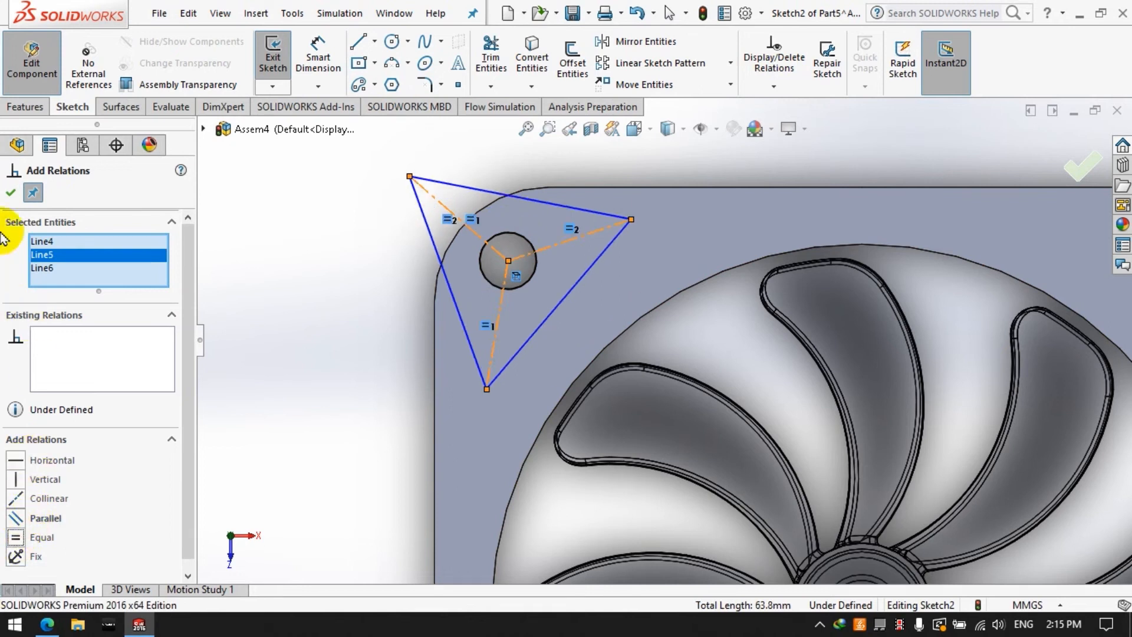
{"action": "left_click", "coordinate": [11, 193]}
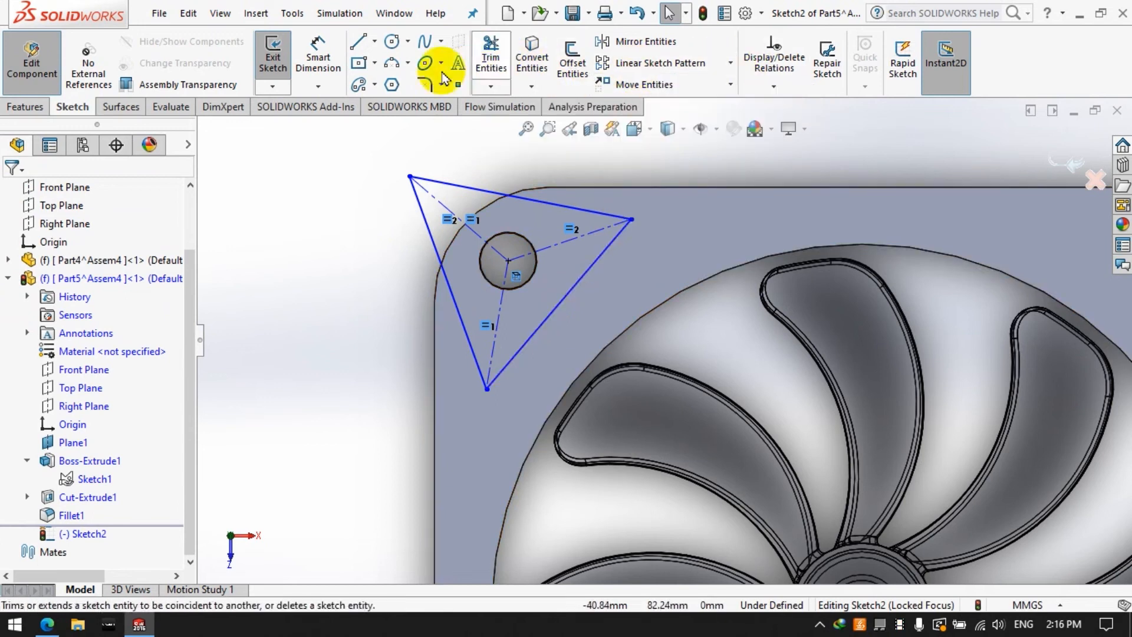
{"action": "left_click", "coordinate": [318, 59]}
{"action": "left_click", "coordinate": [558, 303]}
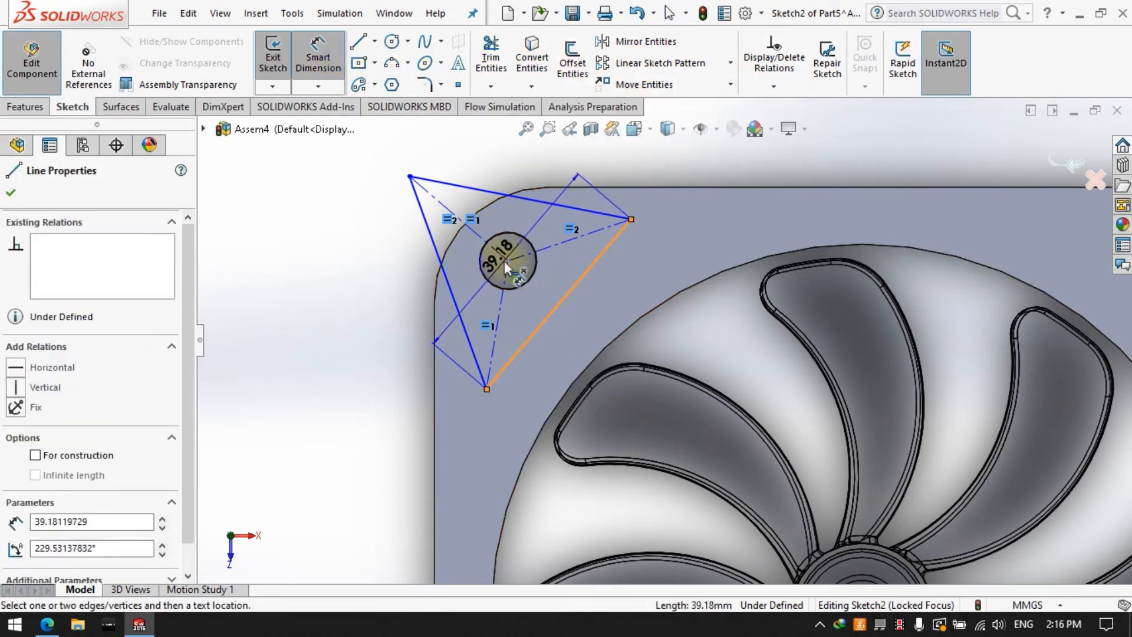
{"action": "left_click", "coordinate": [374, 42]}
{"action": "left_click", "coordinate": [376, 46]}
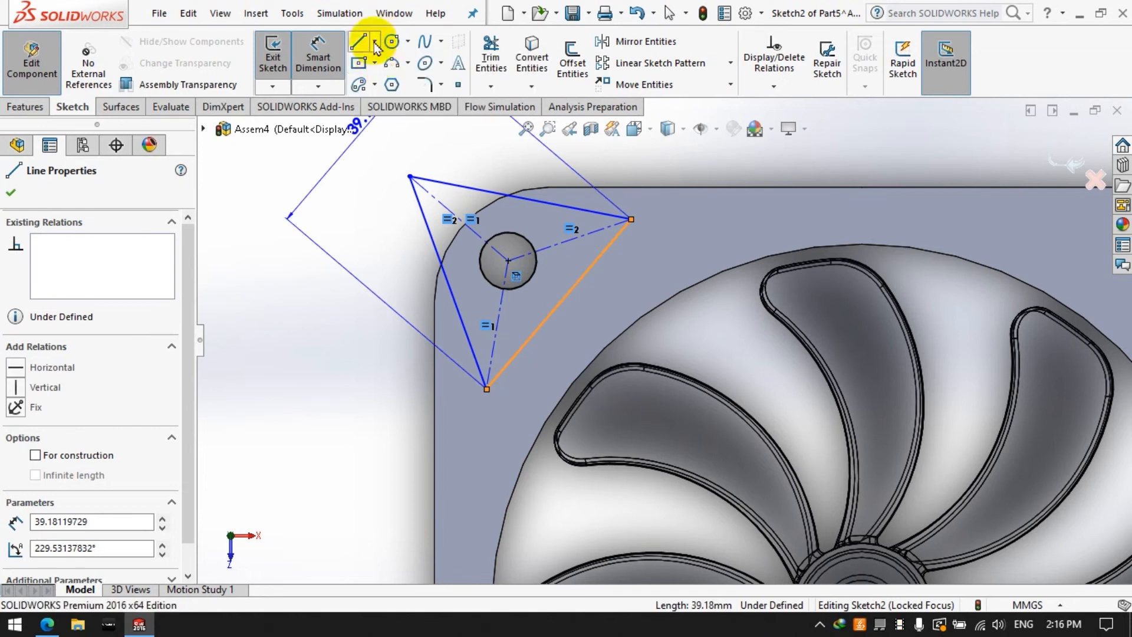
Step: Draw a horizontal centerline from the hole center to just beyond the triangle's slanted inner edge
{"action": "left_click", "coordinate": [375, 46]}
{"action": "left_click", "coordinate": [392, 79]}
{"action": "left_click", "coordinate": [508, 260]}
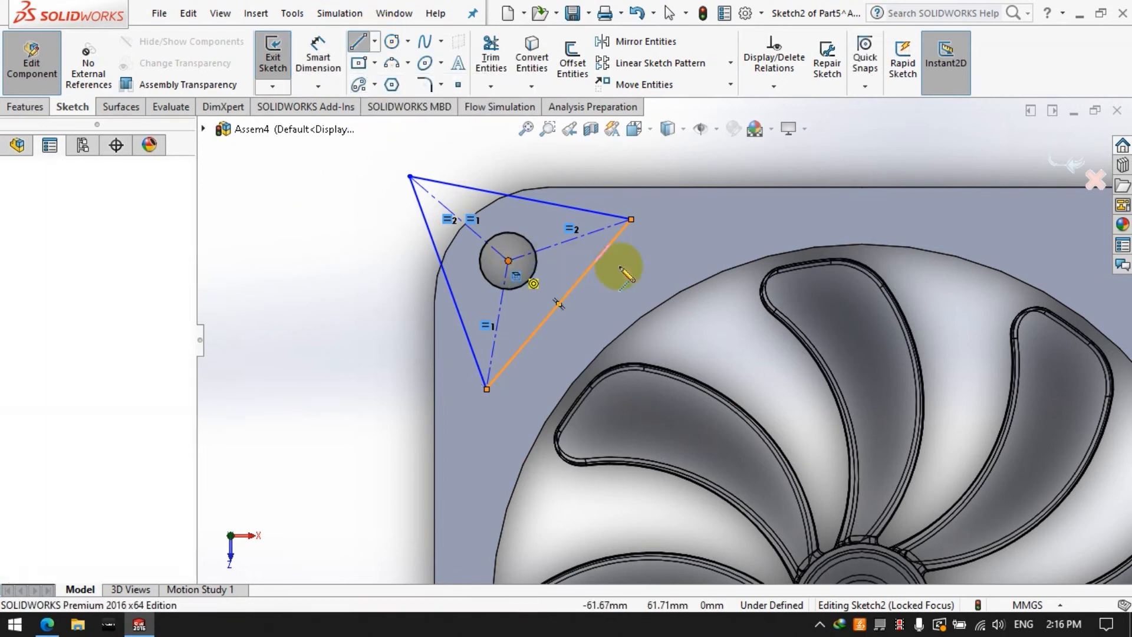
{"action": "left_click", "coordinate": [645, 260]}
{"action": "left_click", "coordinate": [491, 57]}
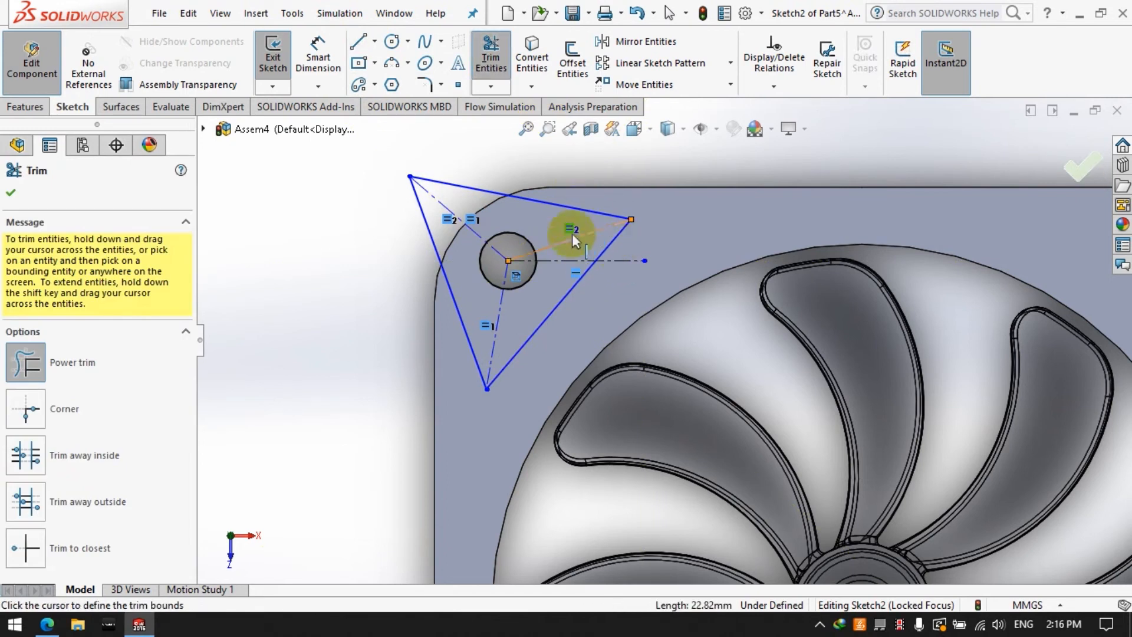
{"action": "key", "text": "Escape"}
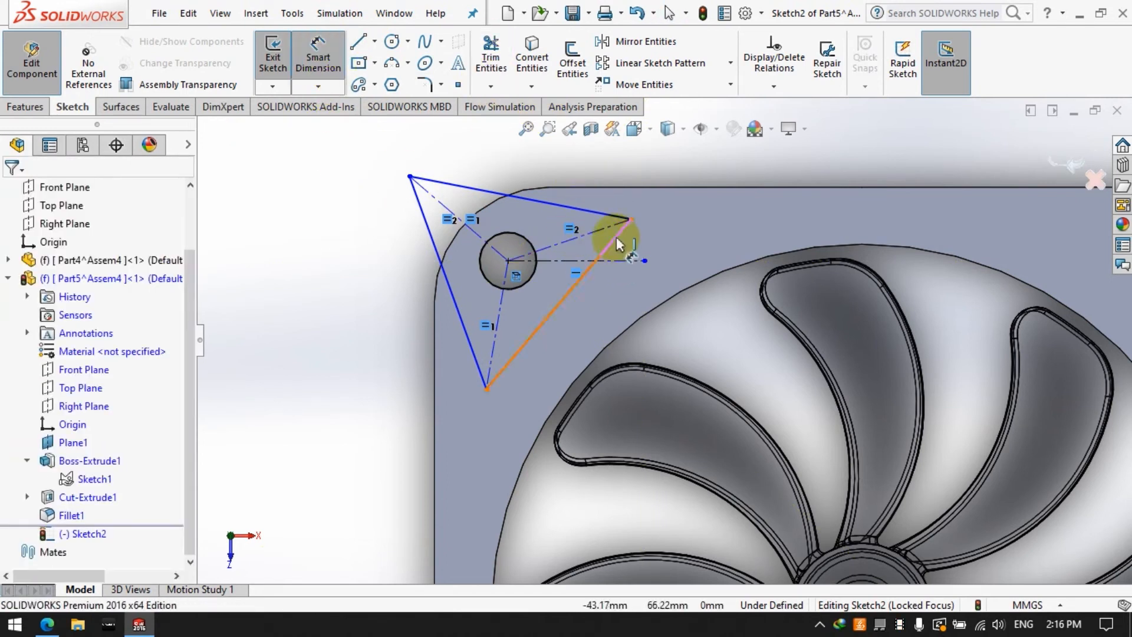
Step: Dimension the angle between the triangle's slanted inner edge and the horizontal centerline as 45°
{"action": "left_click", "coordinate": [617, 239]}
{"action": "left_click", "coordinate": [621, 260]}
{"action": "left_click", "coordinate": [690, 283]}
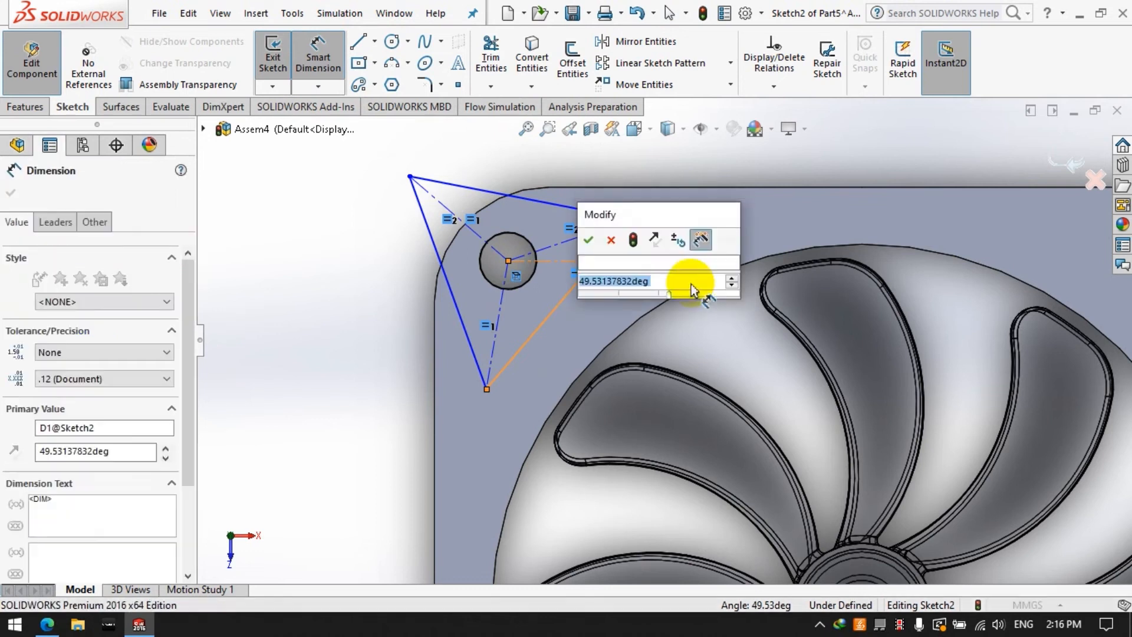
{"action": "type", "text": "45"}
{"action": "key", "text": "Return"}
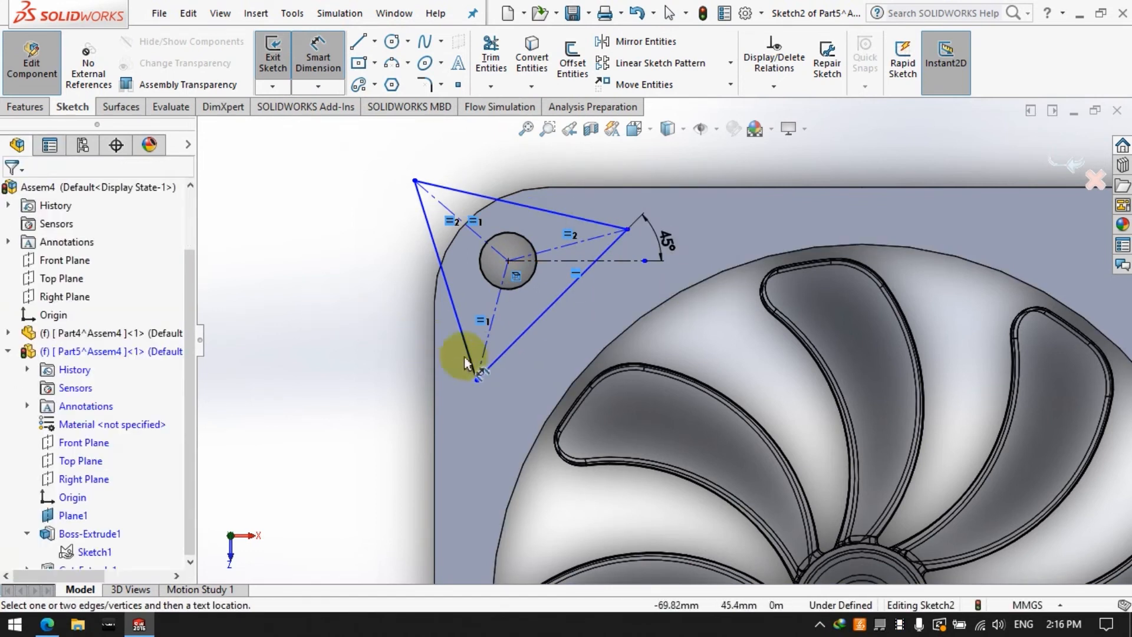
Step: Dimension the length of the triangle's slanted inner edge as 25 mm
{"action": "left_click", "coordinate": [526, 333]}
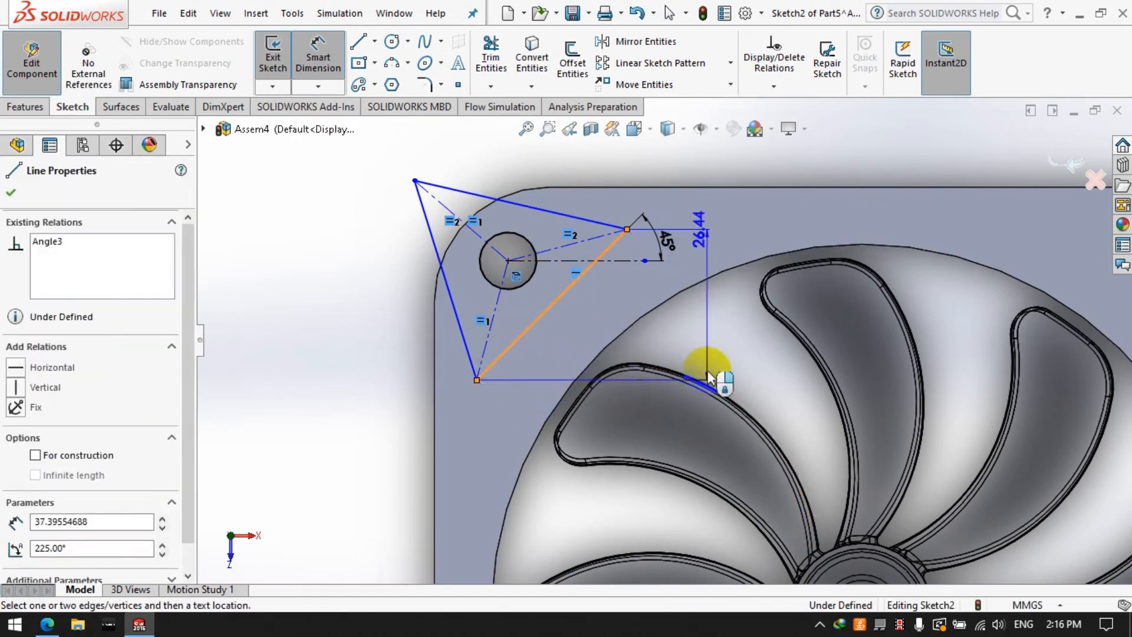
{"action": "left_click", "coordinate": [703, 510]}
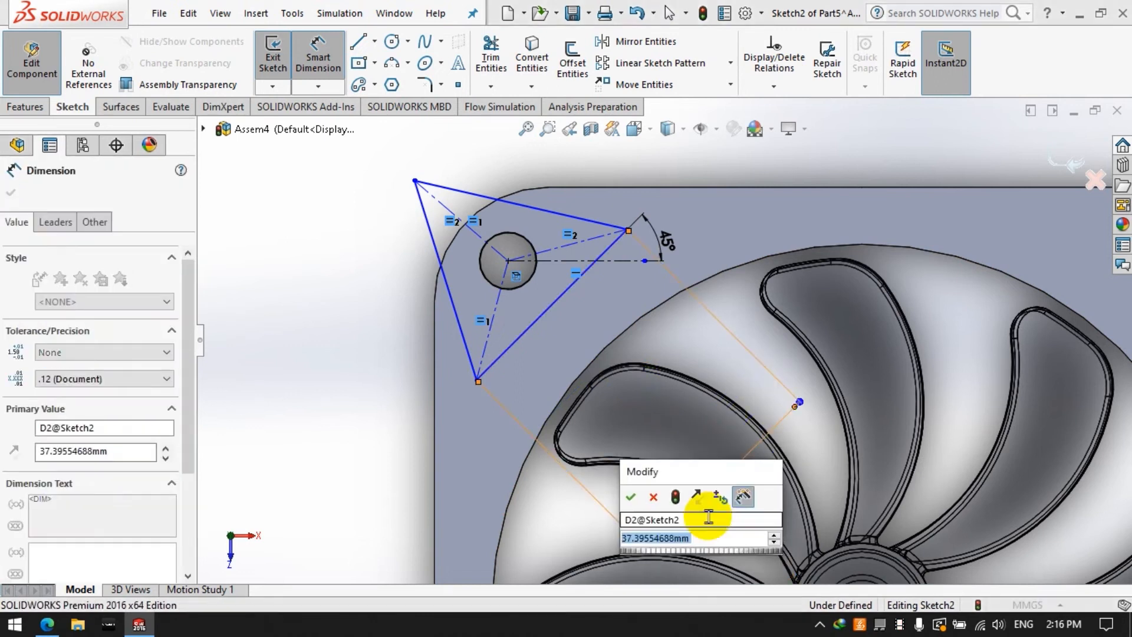
{"action": "key", "text": "Return"}
{"action": "key", "text": "Escape"}
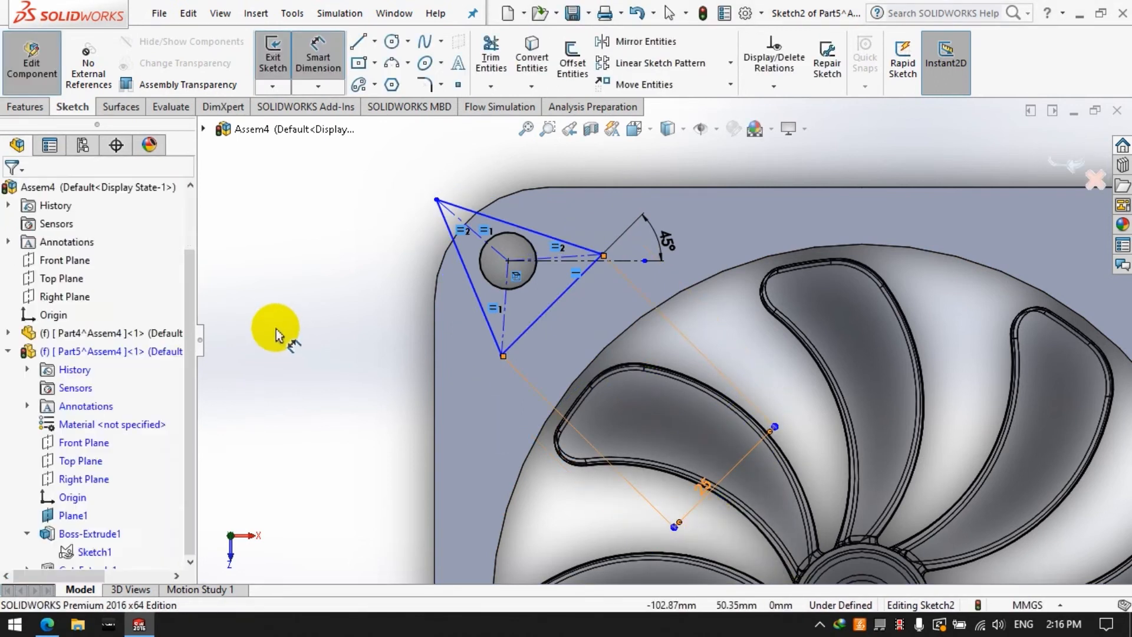
{"action": "left_click", "coordinate": [774, 86]}
{"action": "left_click", "coordinate": [797, 126]}
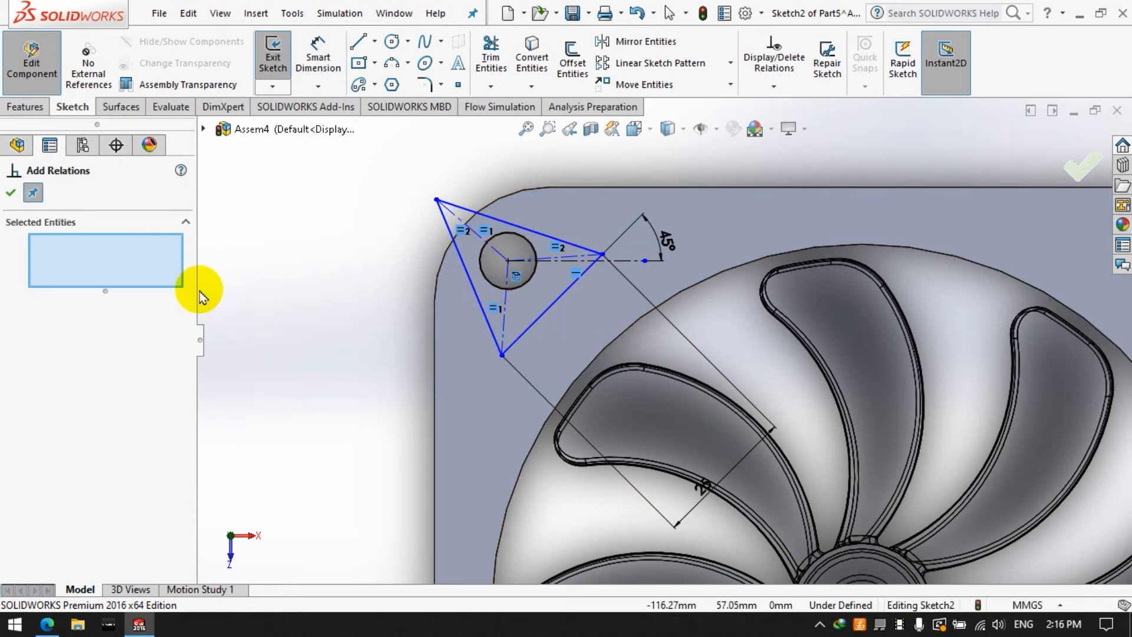
{"action": "left_click", "coordinate": [318, 57]}
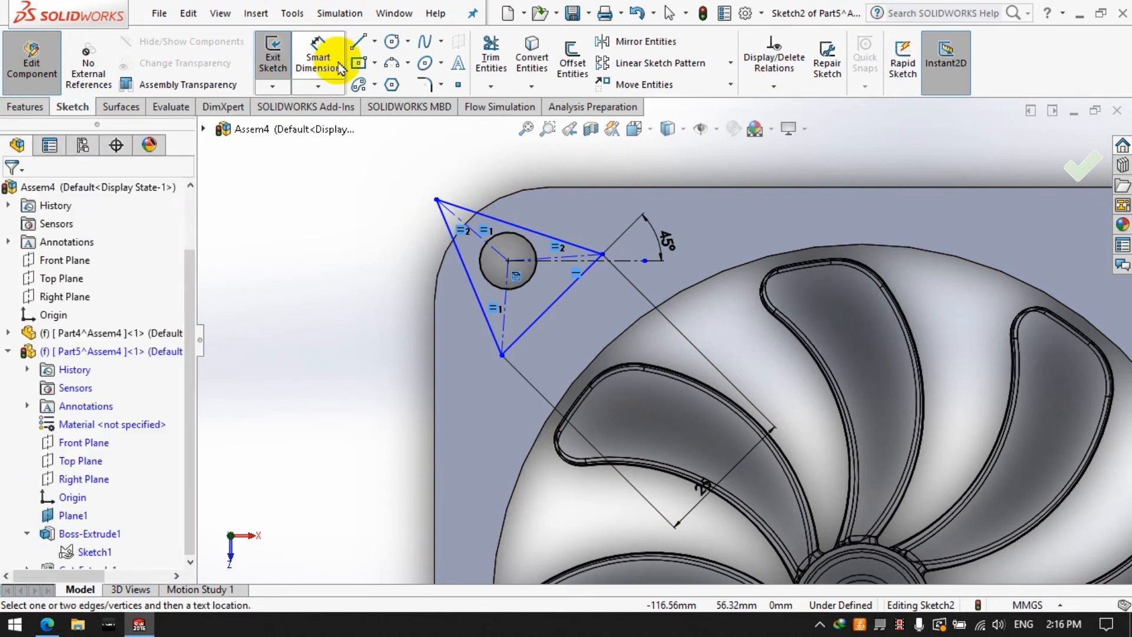
{"action": "left_click", "coordinate": [508, 260]}
{"action": "left_click", "coordinate": [502, 355]}
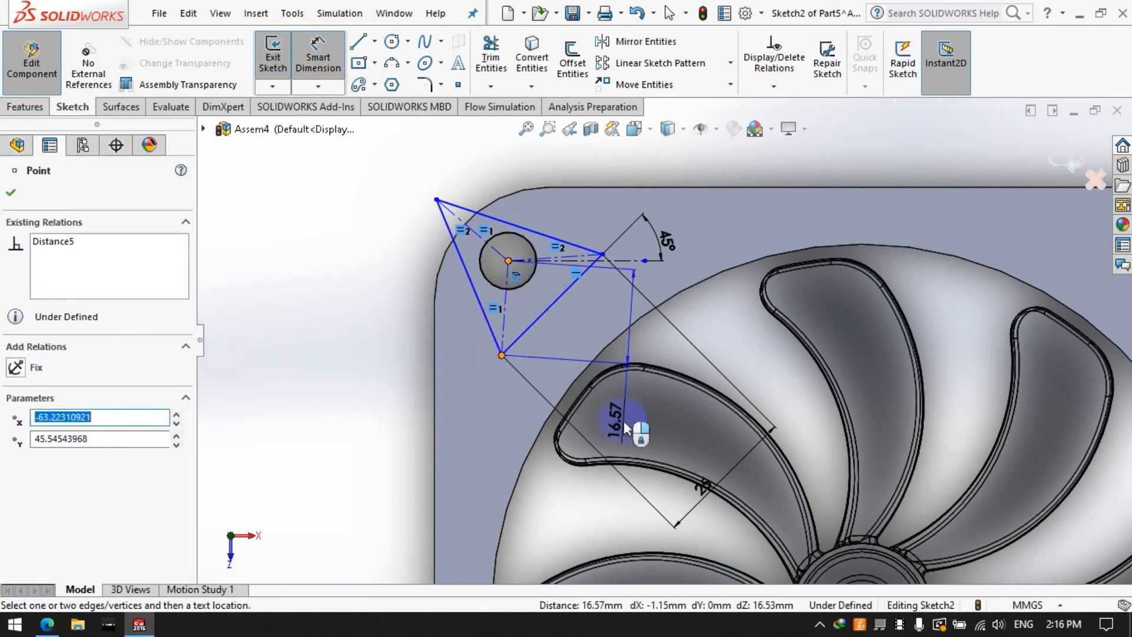
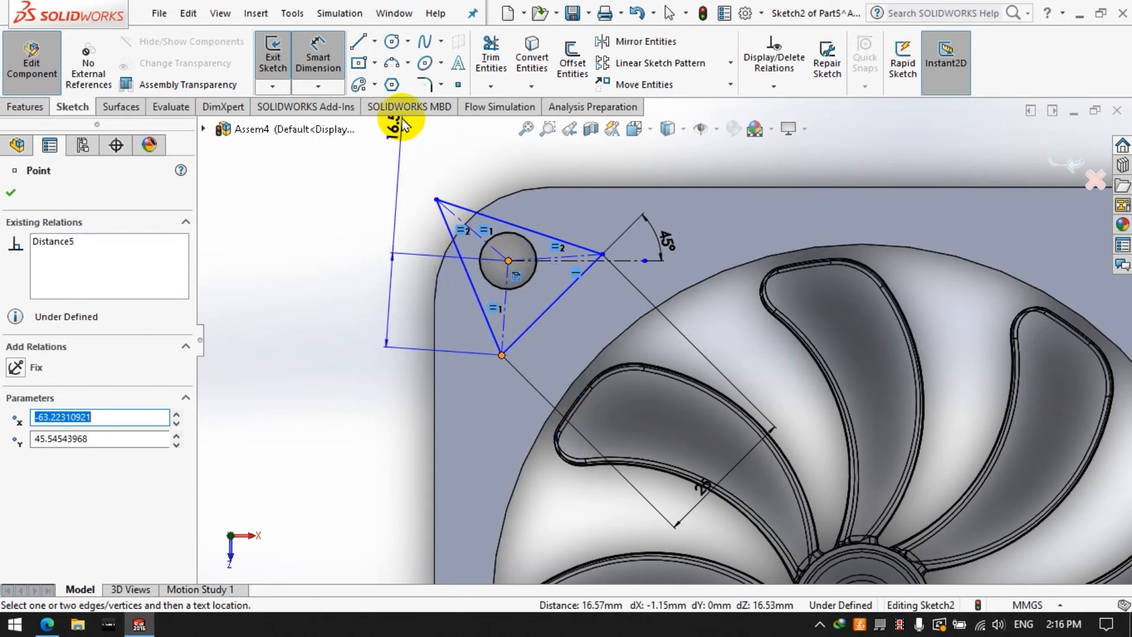
{"action": "left_click", "coordinate": [320, 63]}
{"action": "left_click", "coordinate": [324, 87]}
{"action": "left_click", "coordinate": [325, 60]}
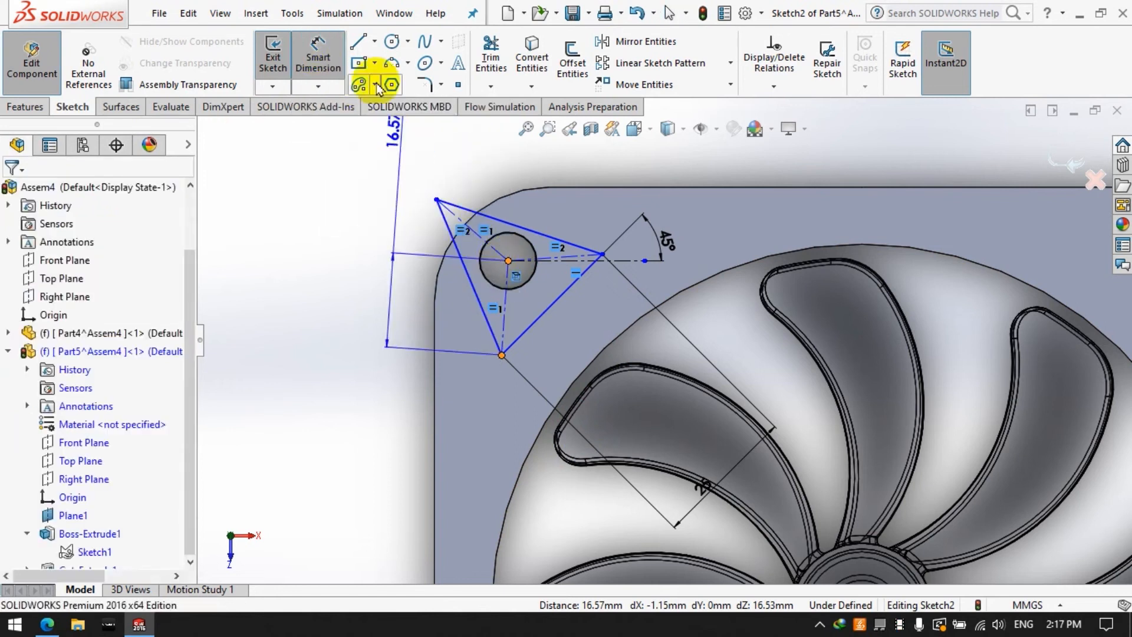
{"action": "left_click", "coordinate": [322, 42]}
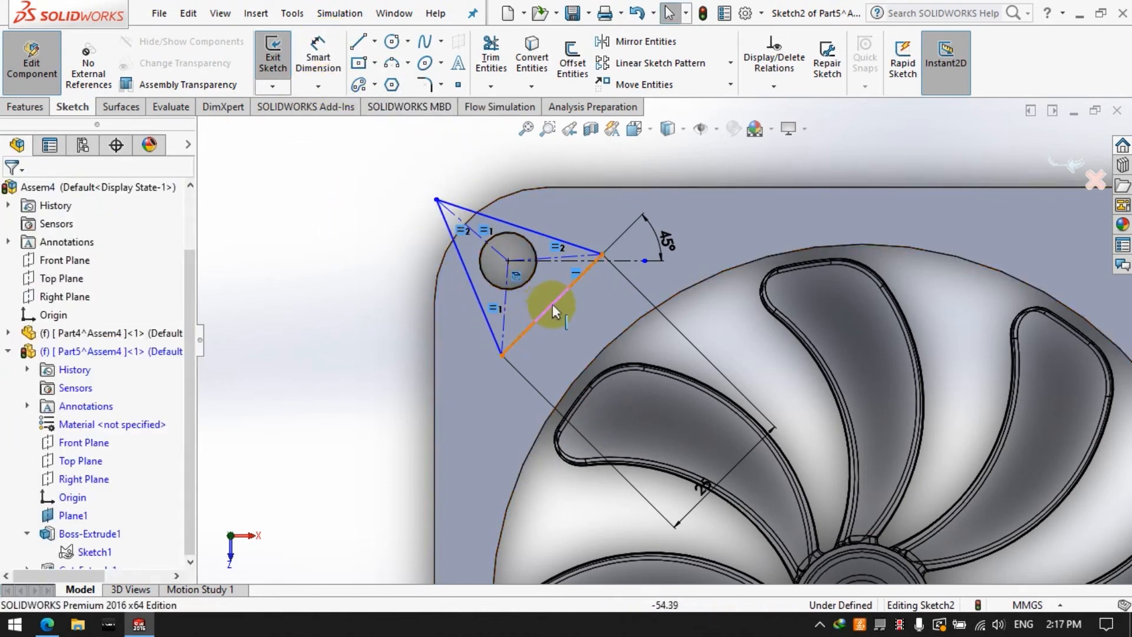
Step: Add an Equal relation between the triangle's two outer sides
{"action": "left_click", "coordinate": [773, 87]}
{"action": "left_click", "coordinate": [796, 126]}
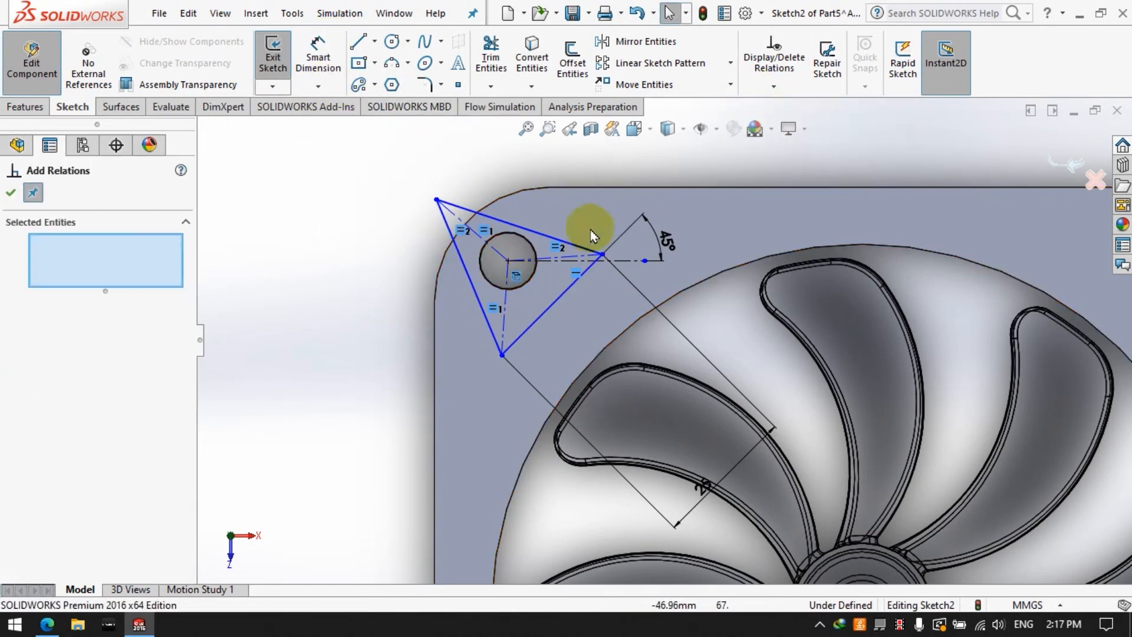
{"action": "left_click", "coordinate": [533, 230]}
{"action": "left_click", "coordinate": [475, 288]}
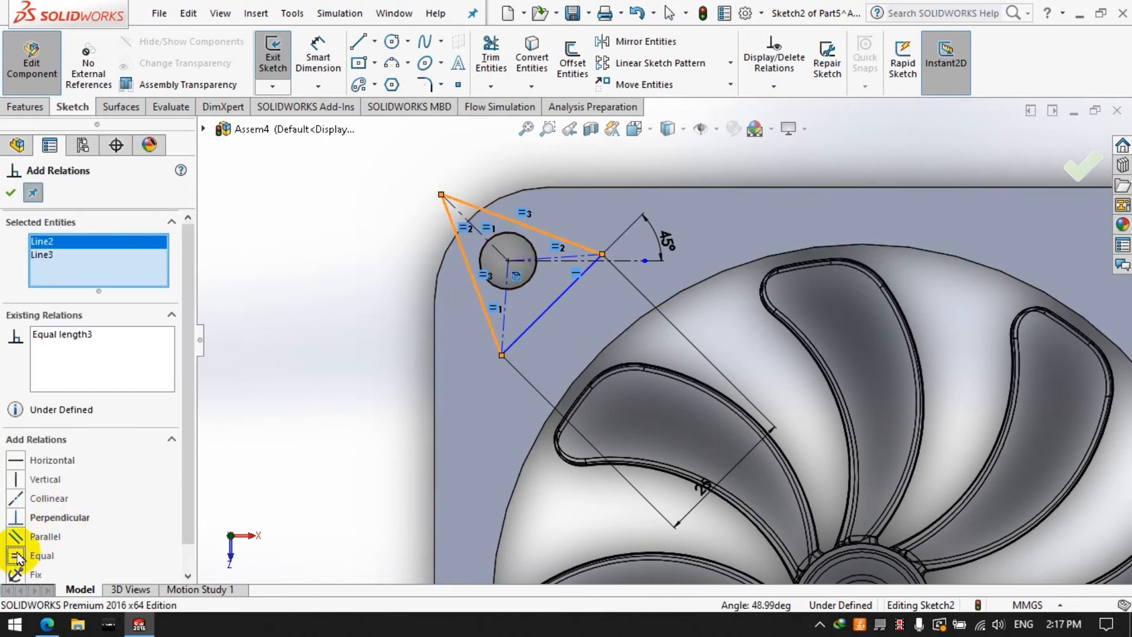
{"action": "left_click", "coordinate": [11, 193]}
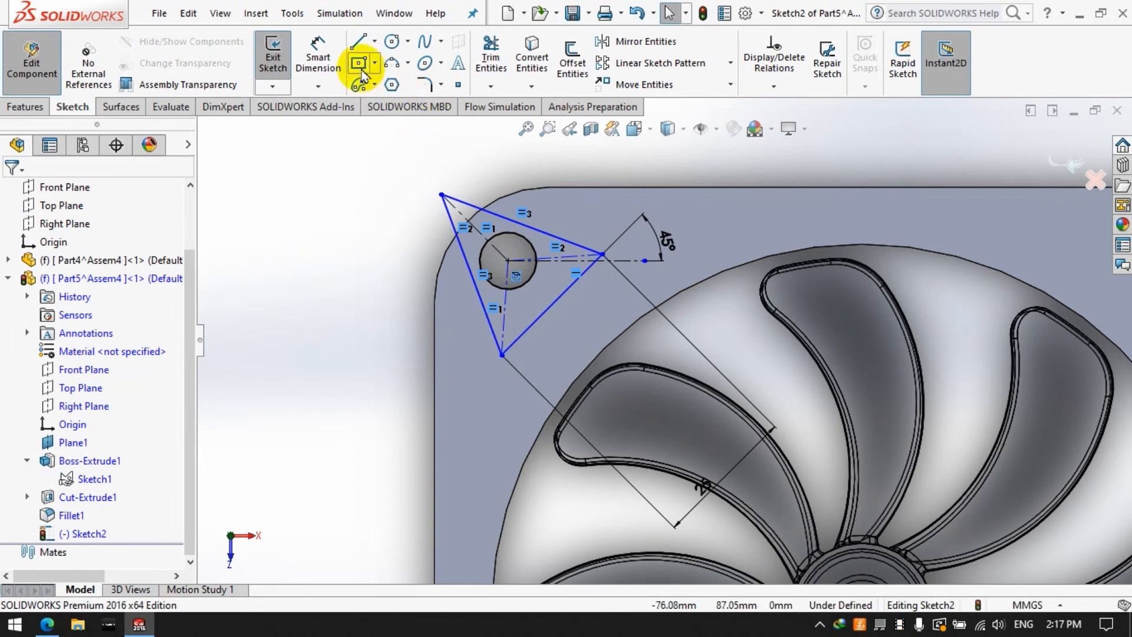
Step: Adjust the triangle's lower vertex and dimension the distance from the hole center to the slanted inner edge as 12 mm
{"action": "mouse_move", "coordinate": [502, 357]}
{"action": "left_mouse_down"}
{"action": "mouse_move", "coordinate": [541, 362]}
{"action": "mouse_move", "coordinate": [497, 339]}
{"action": "mouse_move", "coordinate": [536, 363]}
{"action": "mouse_move", "coordinate": [522, 354]}
{"action": "left_mouse_up"}
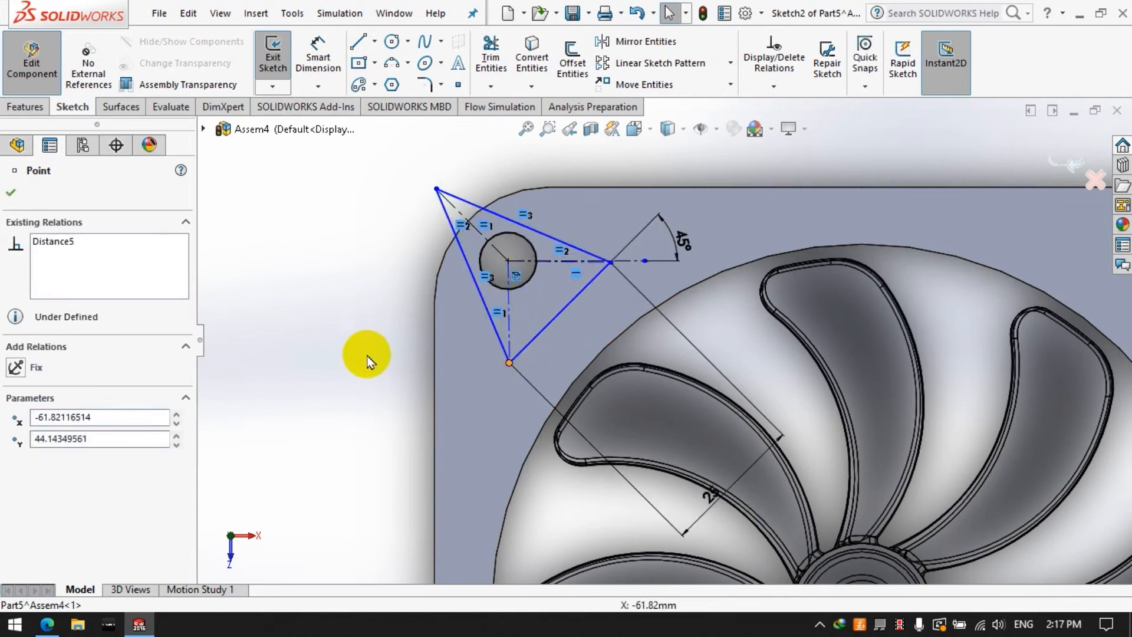
{"action": "left_click", "coordinate": [366, 356]}
{"action": "left_click", "coordinate": [328, 56]}
{"action": "left_click", "coordinate": [561, 312]}
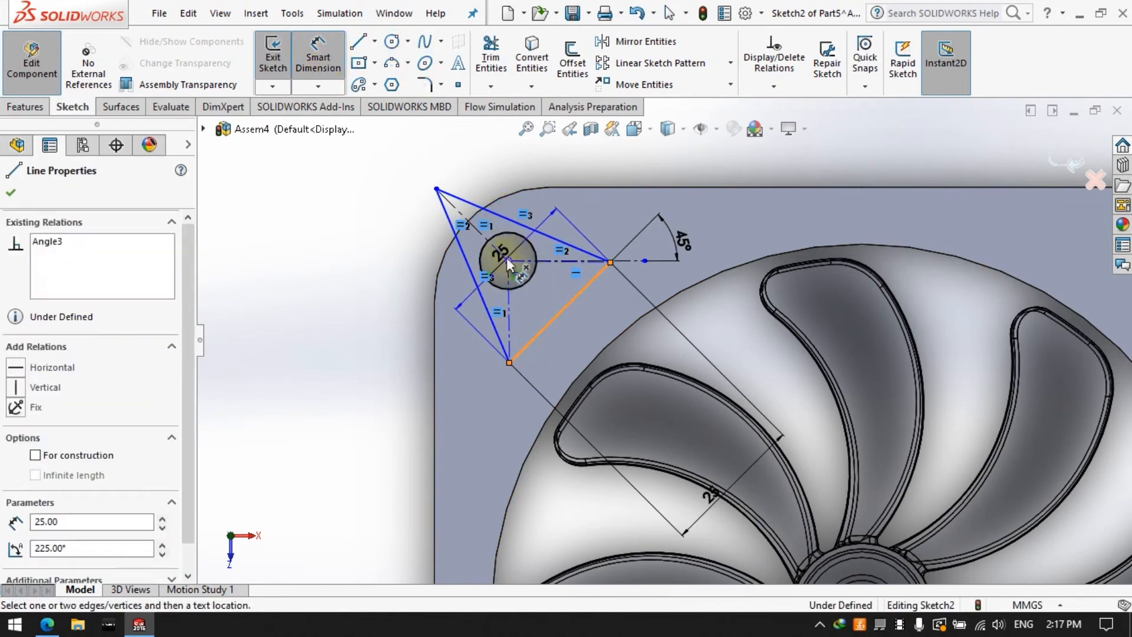
{"action": "left_click", "coordinate": [507, 260]}
{"action": "left_click", "coordinate": [382, 461]}
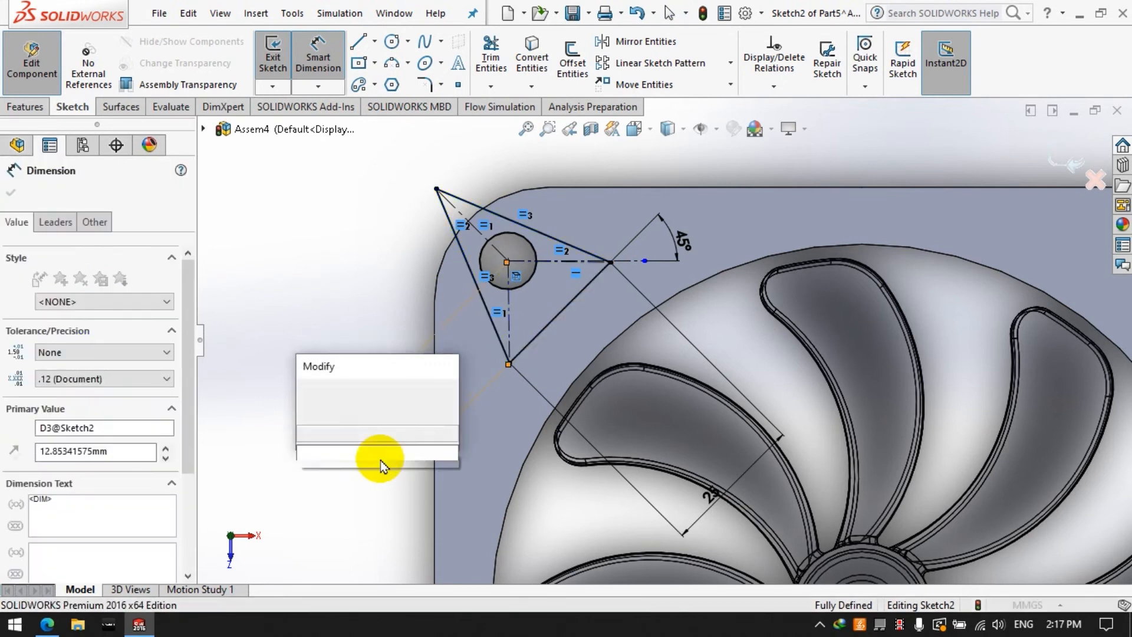
{"action": "type", "text": "12"}
{"action": "key", "text": "Return"}
{"action": "key", "text": "Escape"}
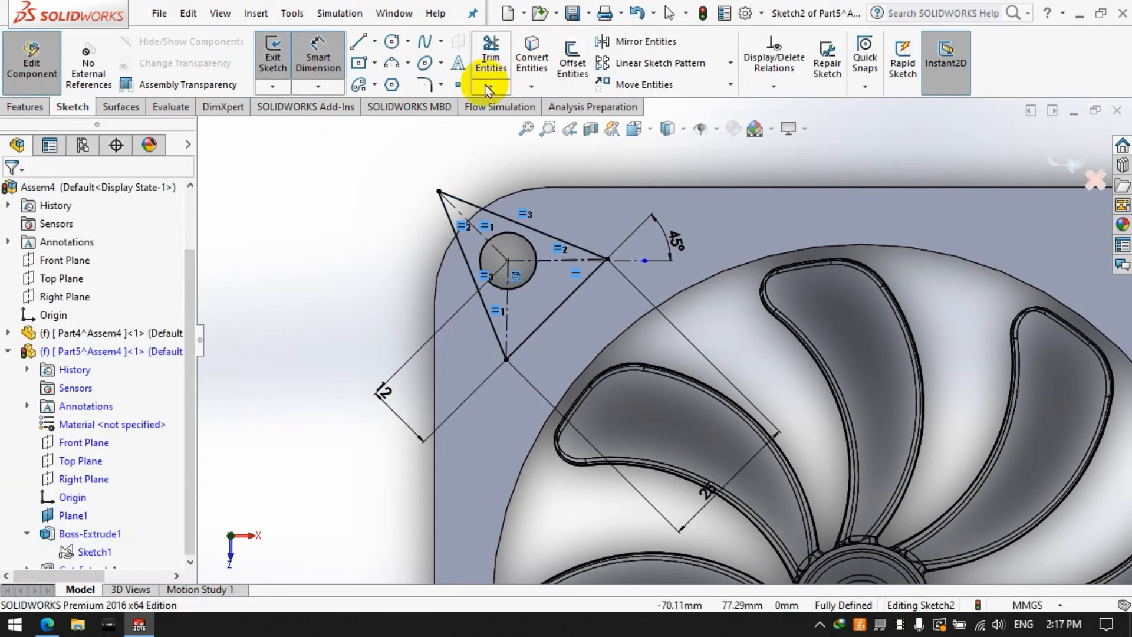
{"action": "left_click", "coordinate": [425, 84]}
{"action": "left_click", "coordinate": [468, 262]}
{"action": "left_click", "coordinate": [511, 222]}
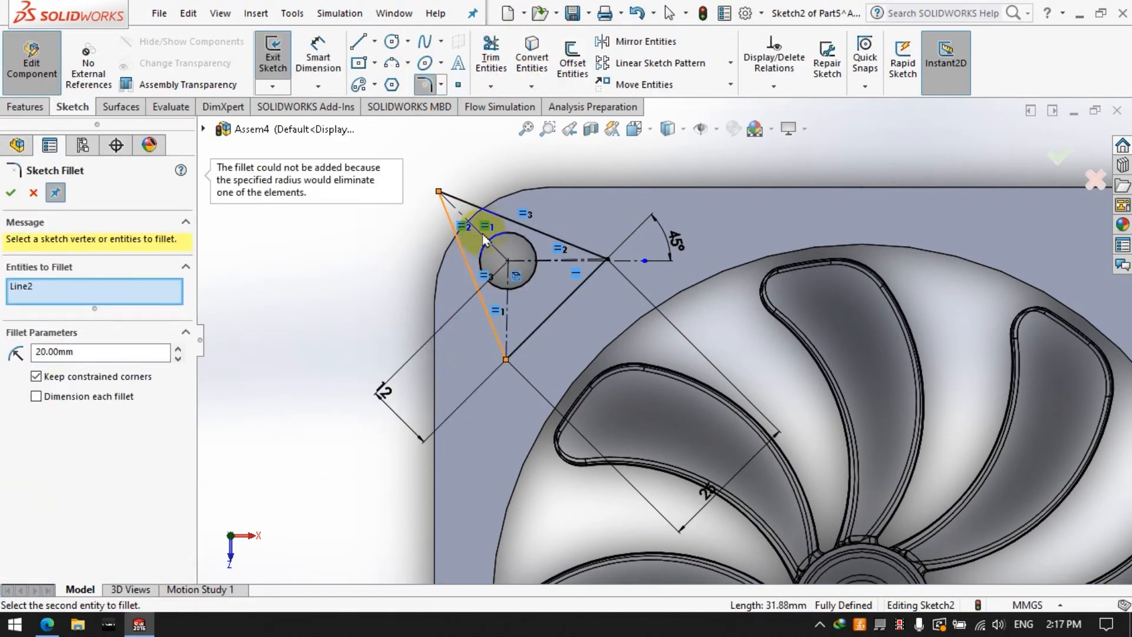
{"action": "left_click", "coordinate": [33, 193]}
Step: Fillet the triangle's outer corner with a 6 mm radius, accepting the removal of the equal-length relation on the filleted sides
{"action": "left_click", "coordinate": [424, 84]}
{"action": "left_click", "coordinate": [455, 199]}
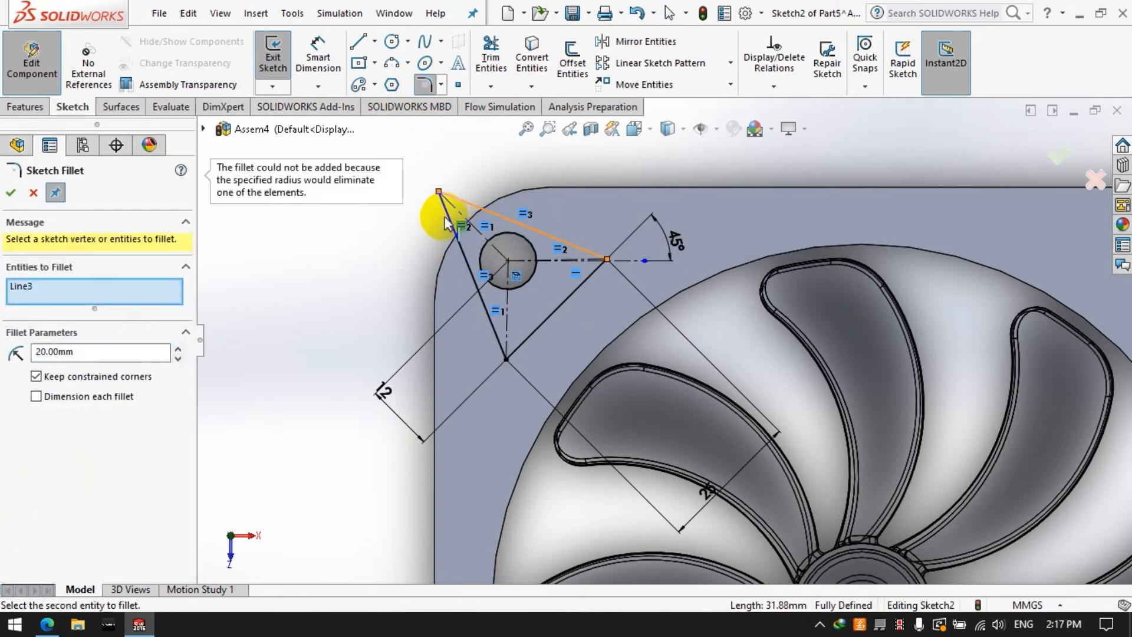
{"action": "left_click", "coordinate": [178, 358]}
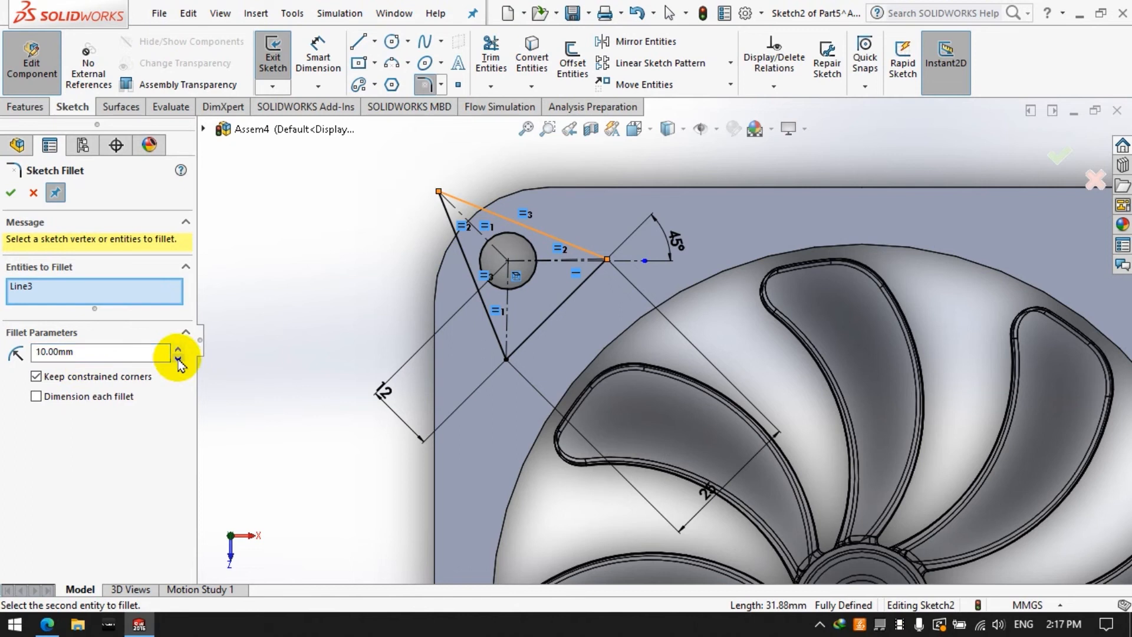
{"action": "left_click", "coordinate": [451, 226]}
{"action": "left_click", "coordinate": [670, 326]}
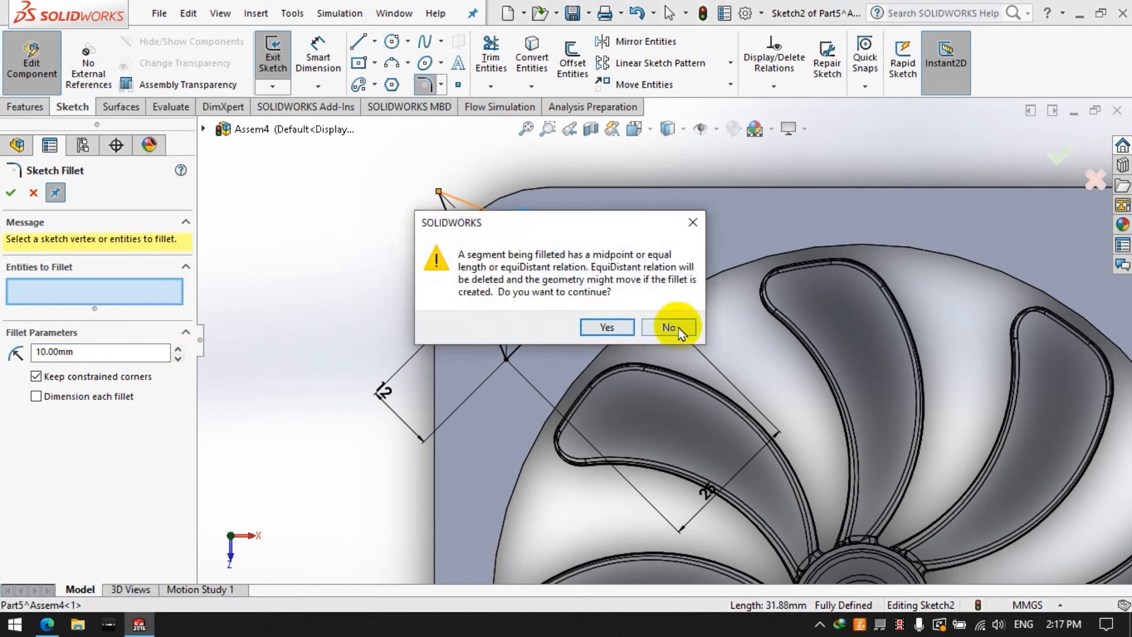
{"action": "left_click", "coordinate": [129, 359]}
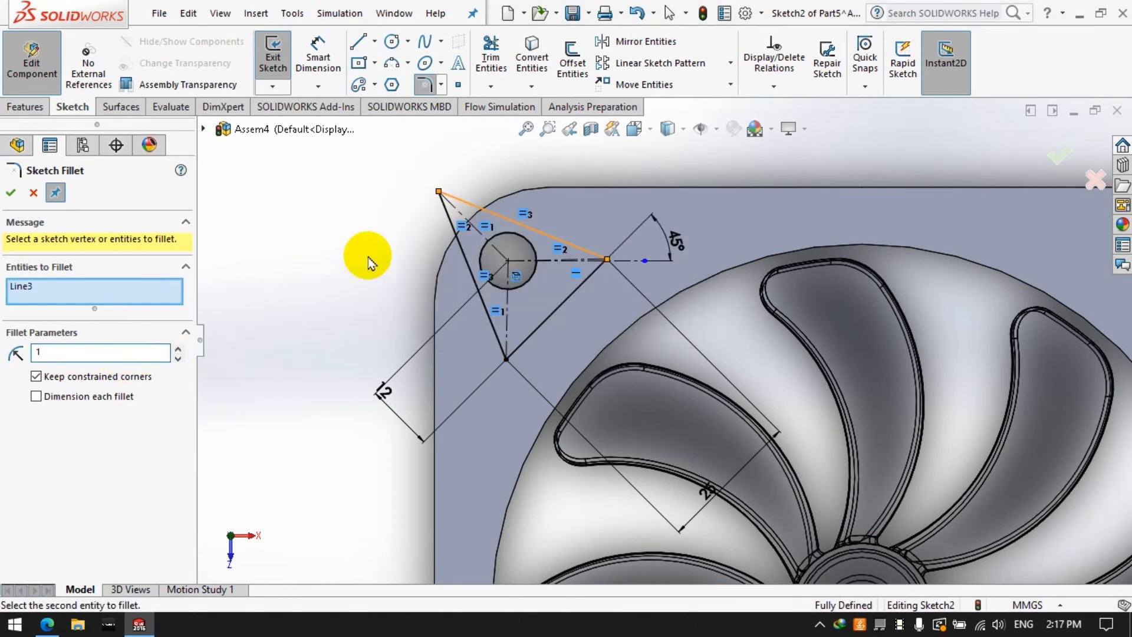
{"action": "left_click", "coordinate": [590, 328]}
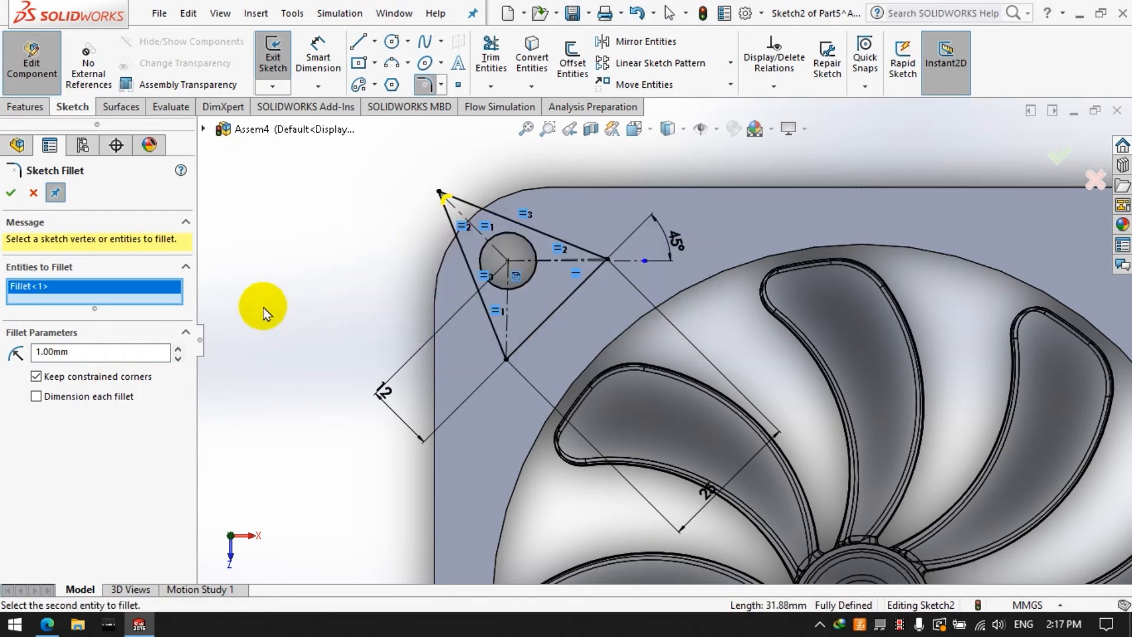
{"action": "left_click", "coordinate": [104, 350]}
{"action": "type", "text": "2"}
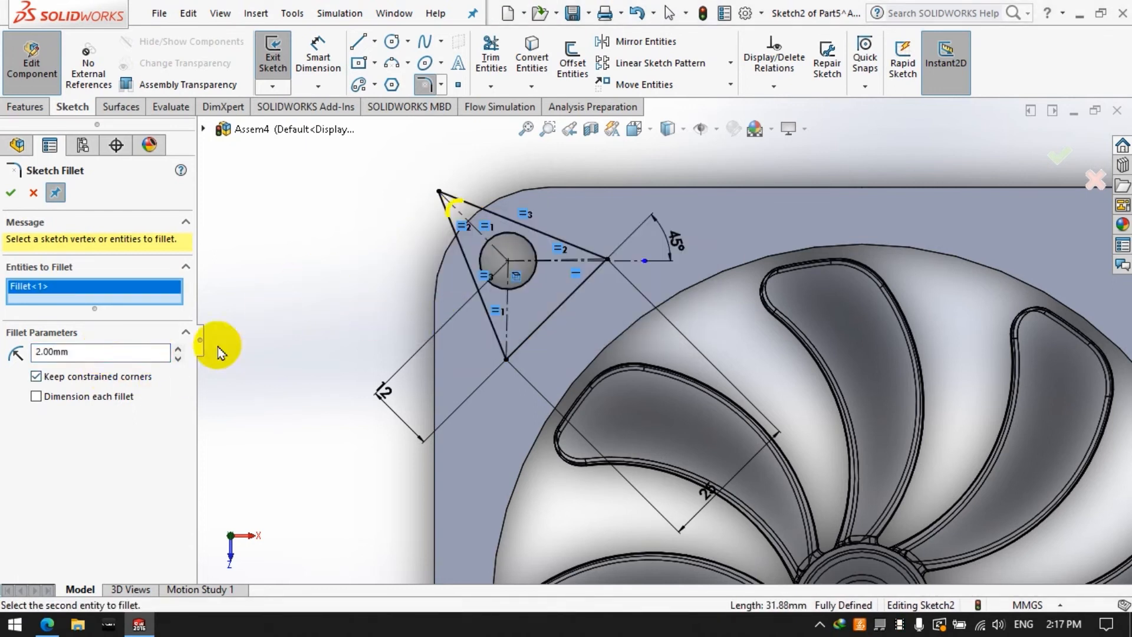
{"action": "type", "text": "3"}
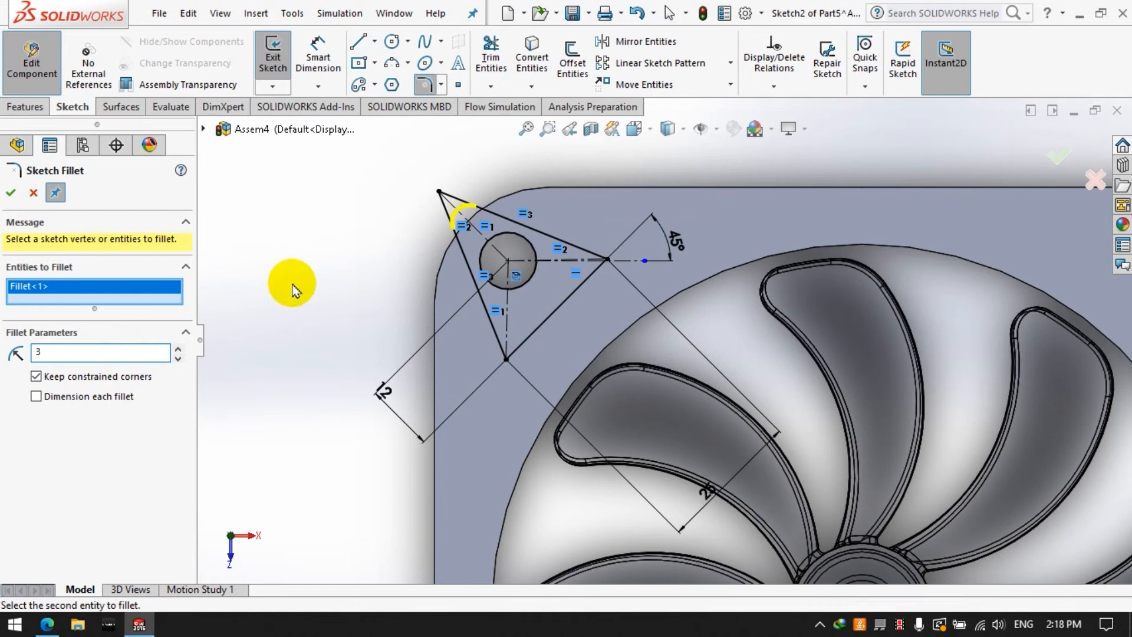
{"action": "double_click", "coordinate": [116, 351]}
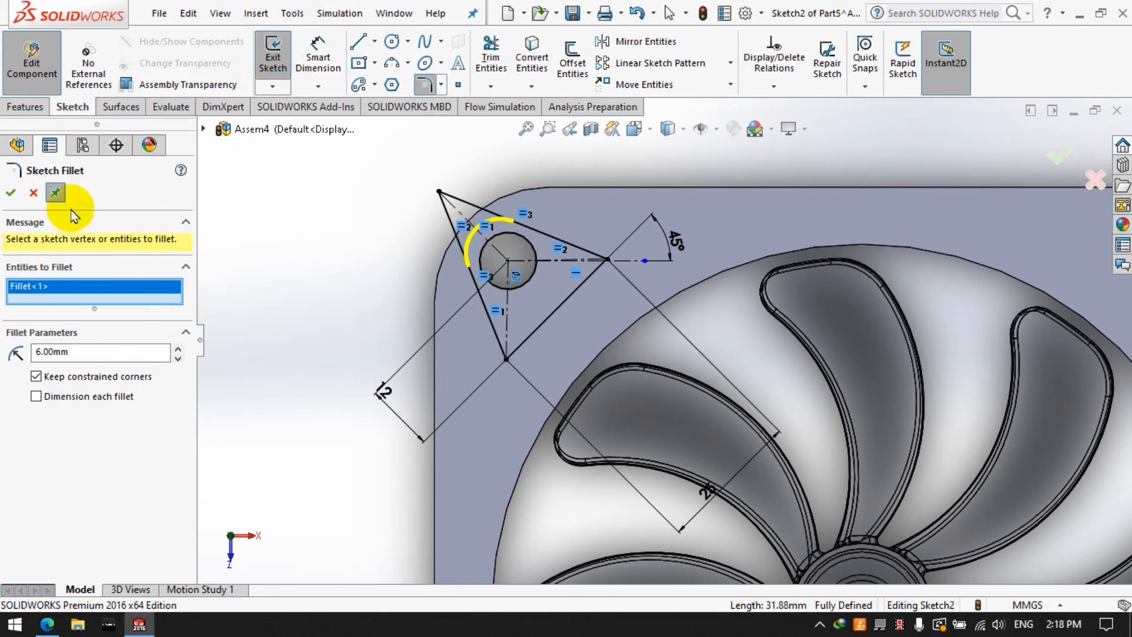
{"action": "left_click", "coordinate": [11, 194]}
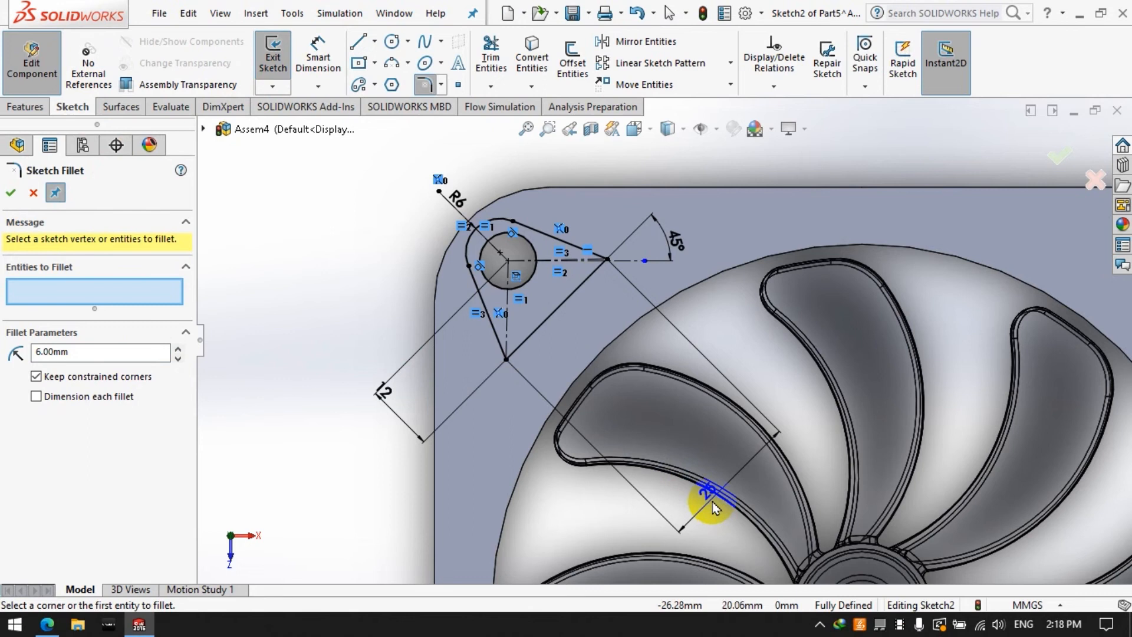
{"action": "left_click", "coordinate": [11, 194]}
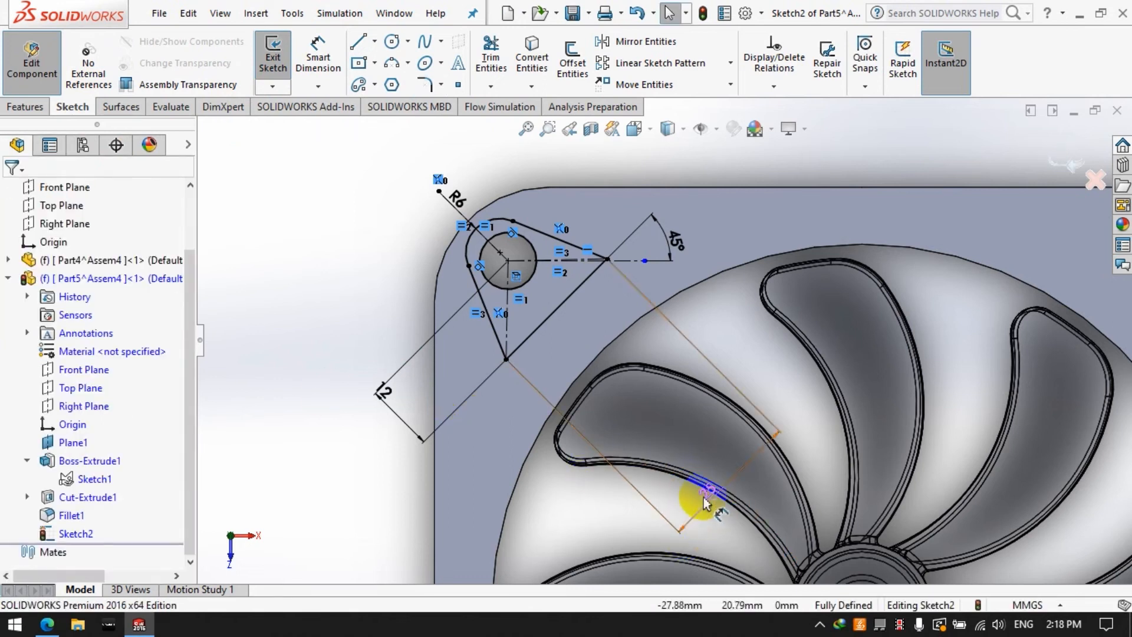
Step: Set the length of the triangle's slanted inner edge to 30 mm
{"action": "double_click", "coordinate": [710, 493]}
{"action": "type", "text": "30"}
{"action": "key", "text": "Return"}
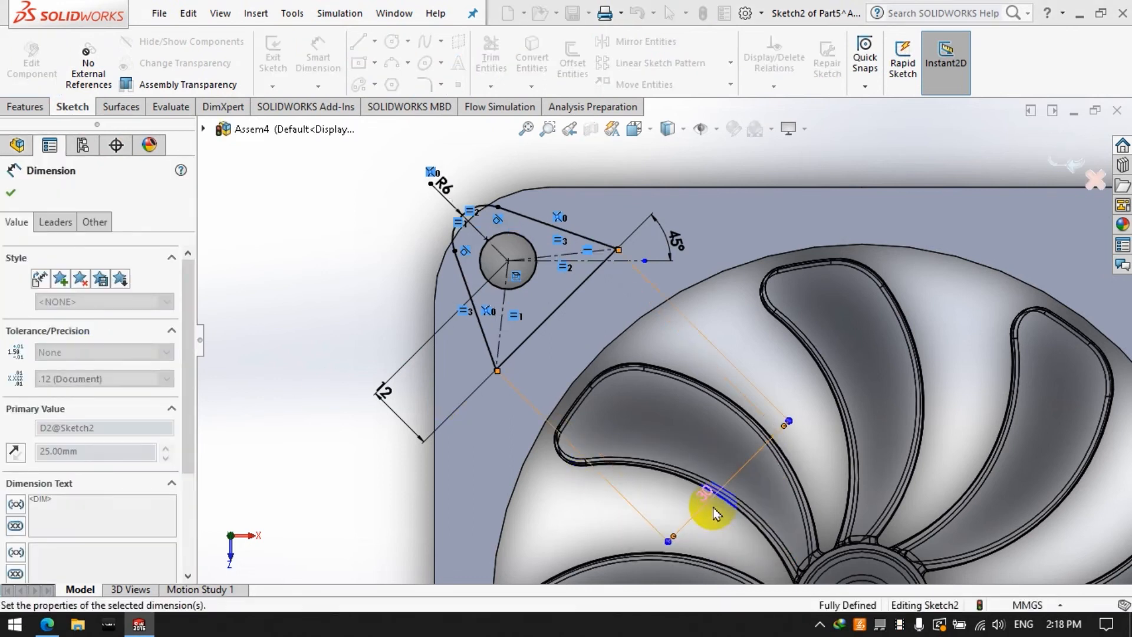
{"action": "left_click", "coordinate": [348, 298]}
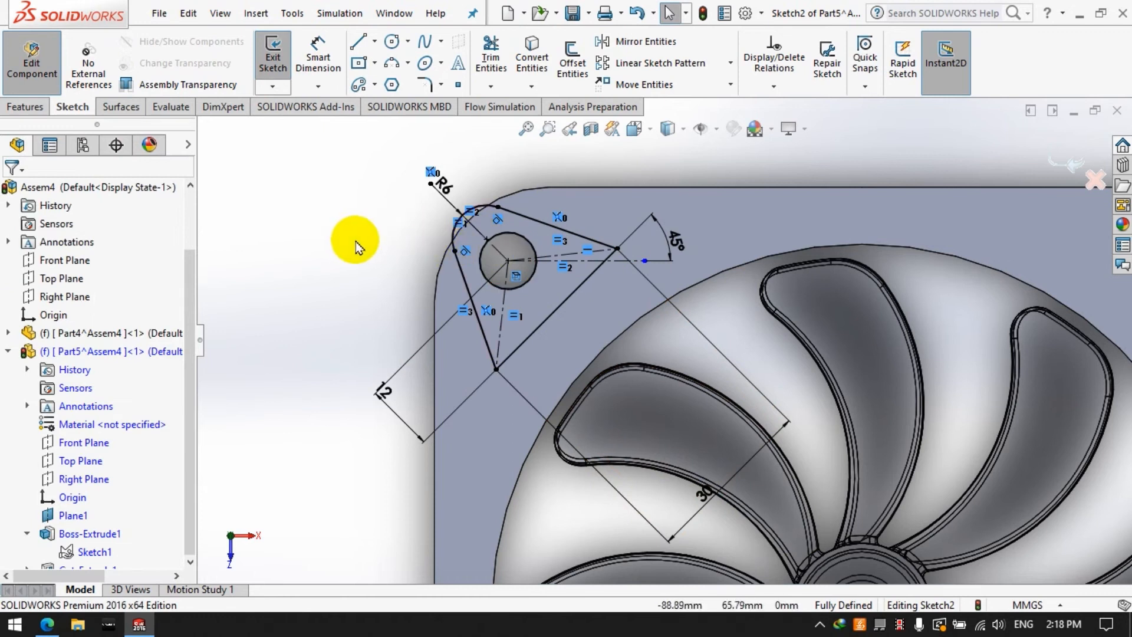
Step: Set both the hole center's distance to the inner edge and the outer corner's fillet radius to 10 mm
{"action": "double_click", "coordinate": [382, 392]}
{"action": "type", "text": "10"}
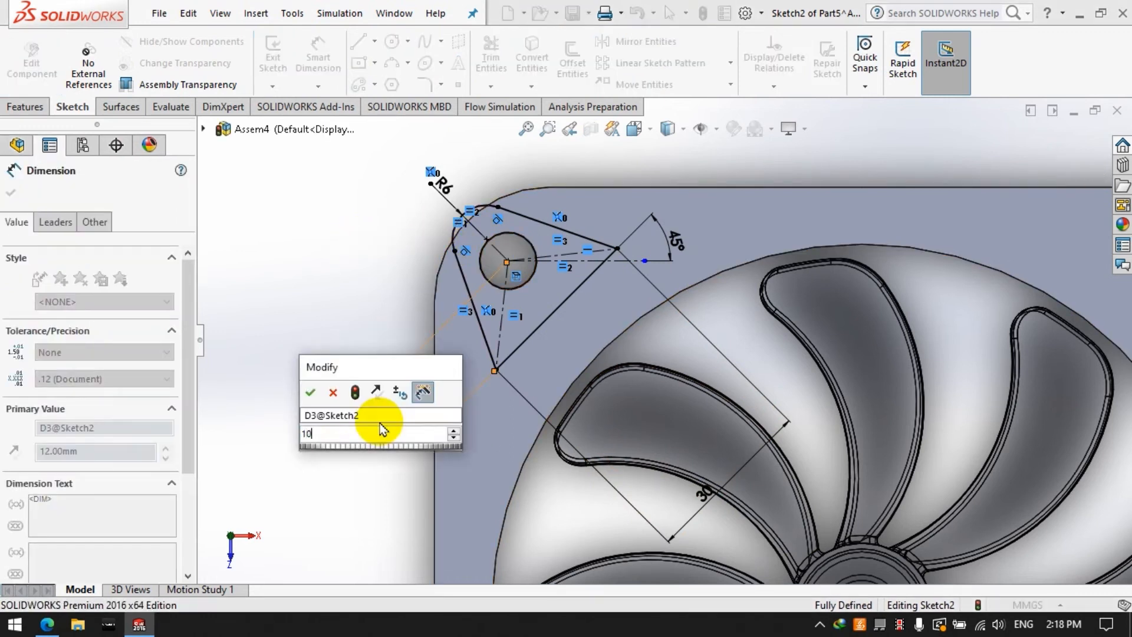
{"action": "key", "text": "Return"}
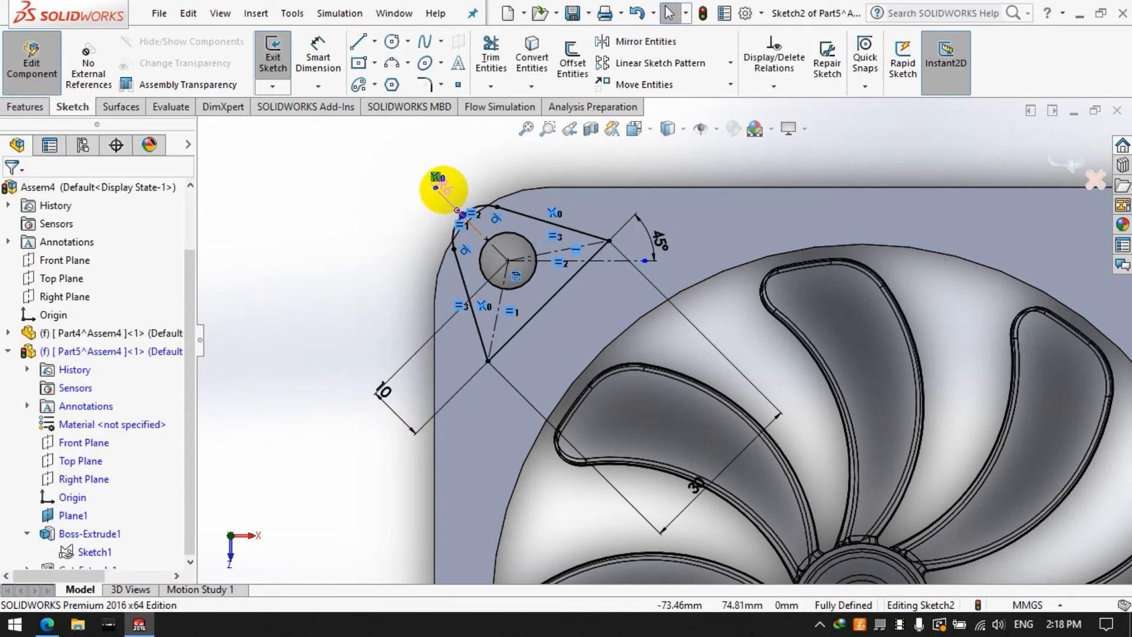
{"action": "left_click", "coordinate": [437, 180]}
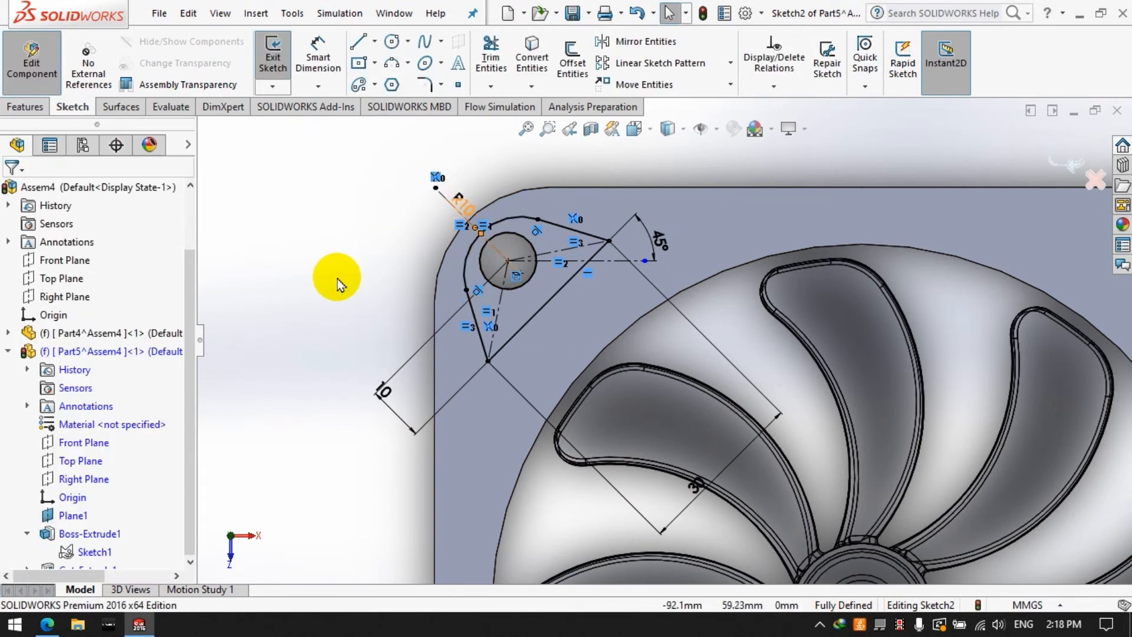
{"action": "left_click", "coordinate": [35, 112]}
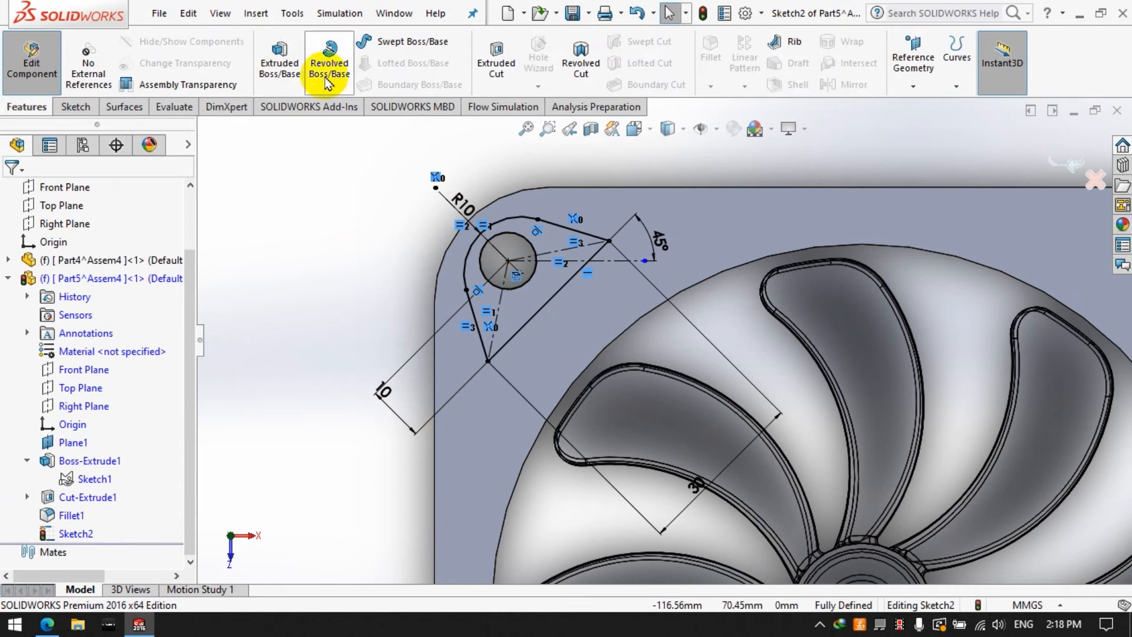
{"action": "left_click", "coordinate": [515, 71]}
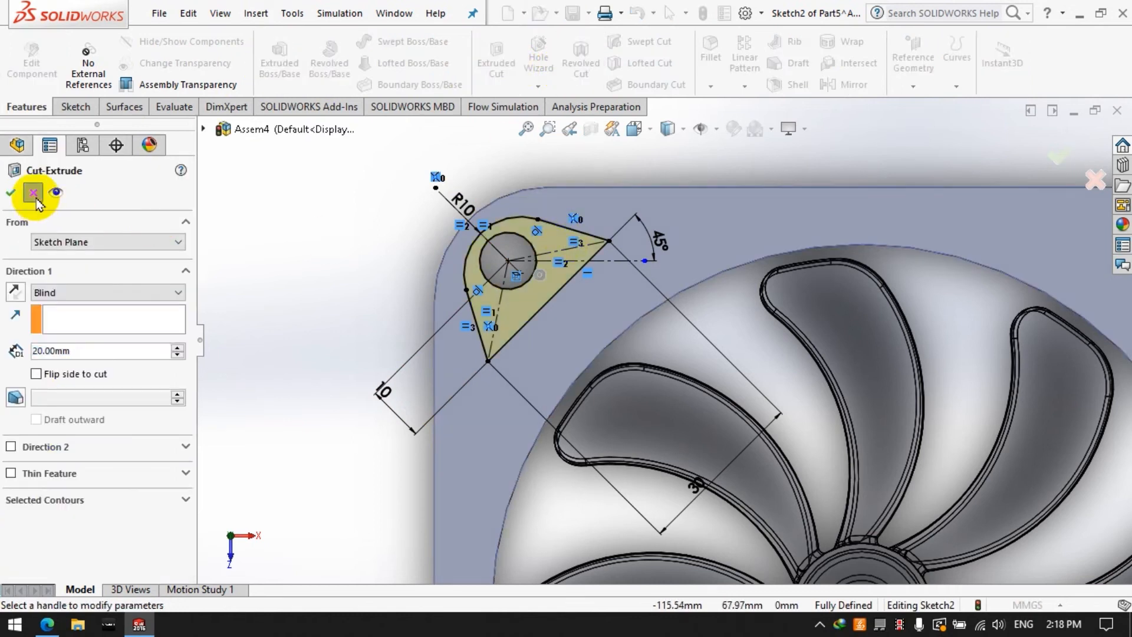
{"action": "left_click", "coordinate": [33, 193]}
Step: Sketch horizontal and vertical construction centerlines outward from the origin at the fan's center
{"action": "left_click", "coordinate": [359, 42]}
{"action": "left_click", "coordinate": [759, 472]}
{"action": "left_click", "coordinate": [447, 473]}
{"action": "left_click", "coordinate": [374, 41]}
{"action": "left_click", "coordinate": [394, 84]}
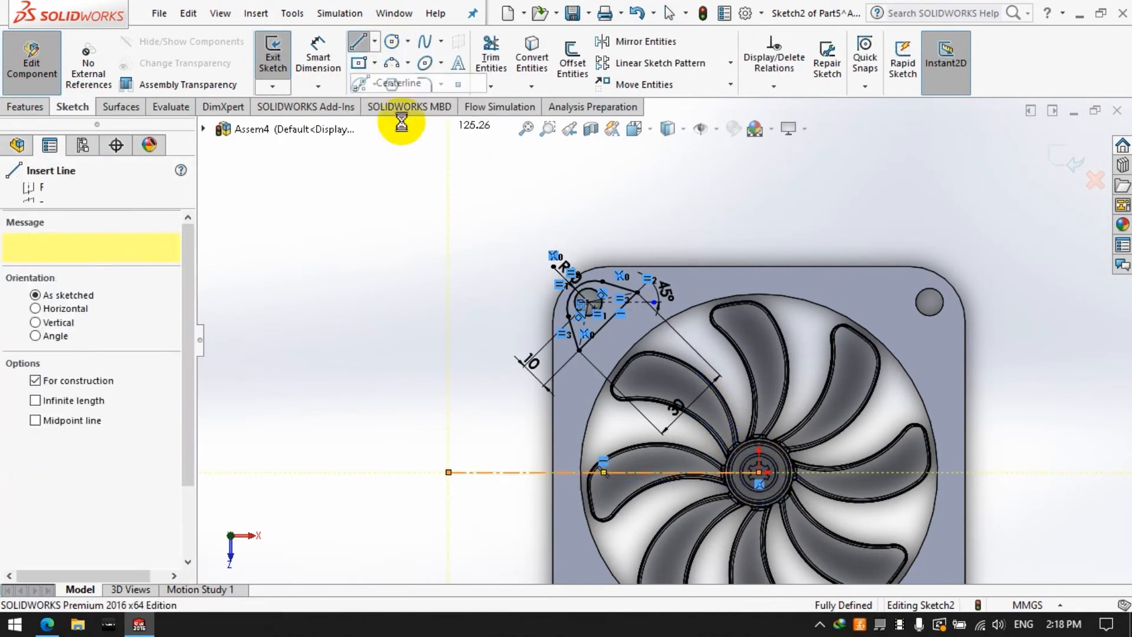
{"action": "left_click", "coordinate": [760, 472]}
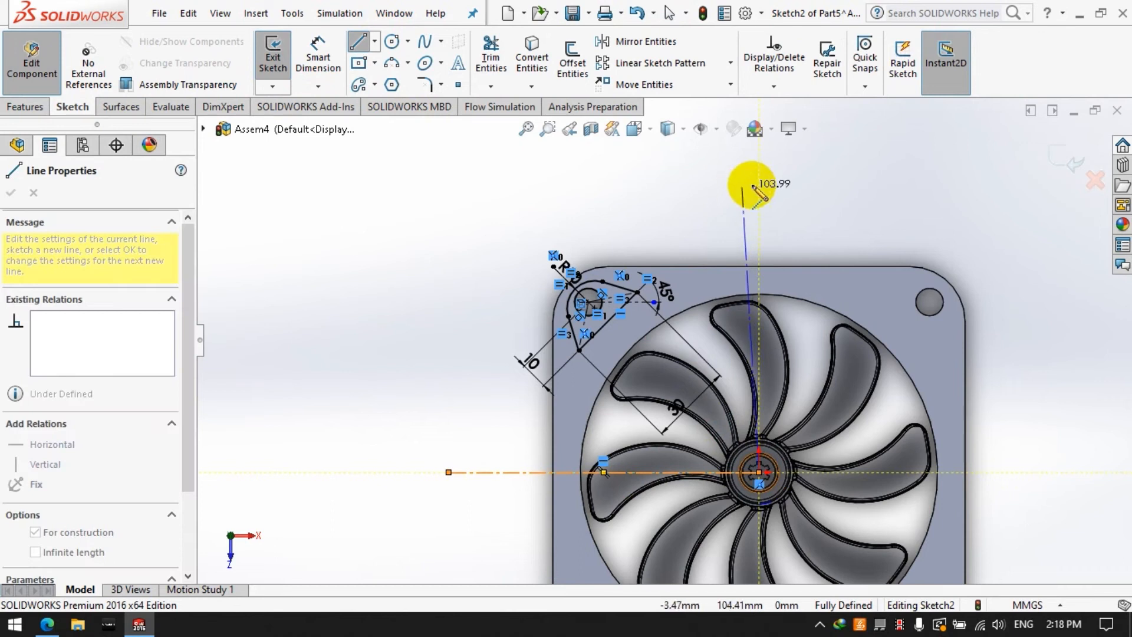
{"action": "left_click", "coordinate": [759, 179]}
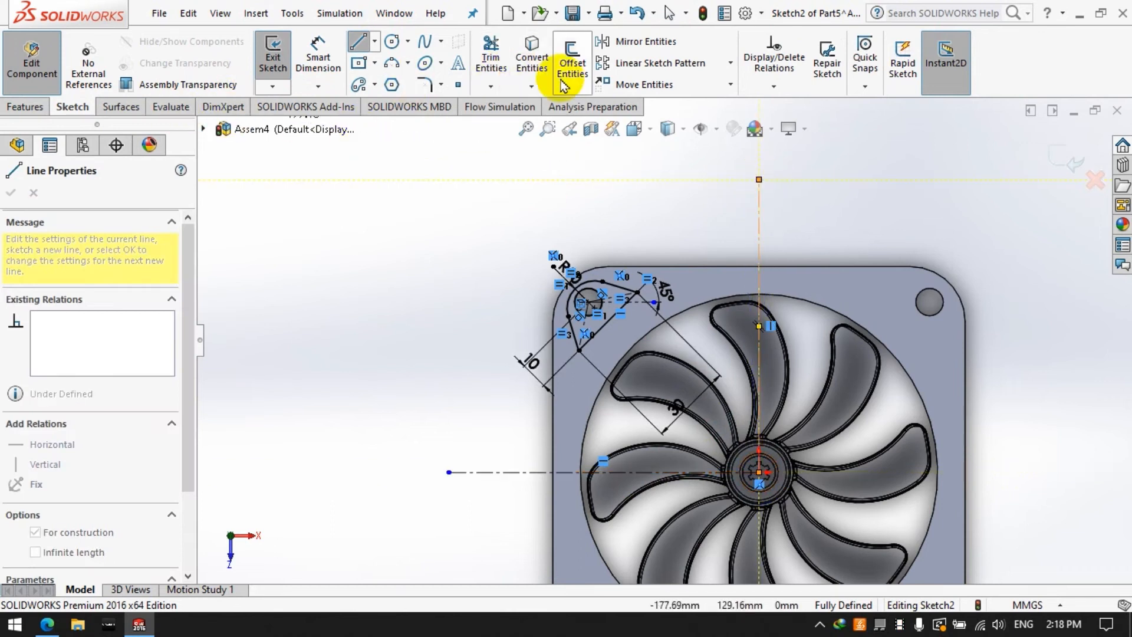
Step: Mirror the rounded triangle's three sides and fillet arc about the vertical centerline to the opposite mounting hole
{"action": "left_click", "coordinate": [626, 46]}
{"action": "left_click", "coordinate": [619, 309]}
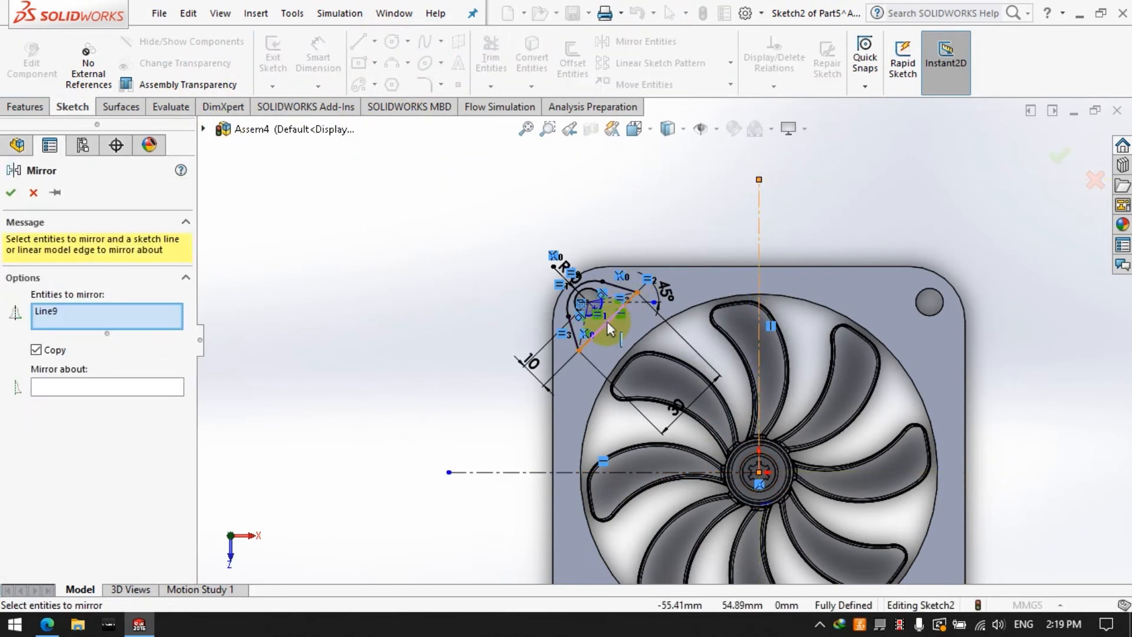
{"action": "left_click", "coordinate": [576, 340]}
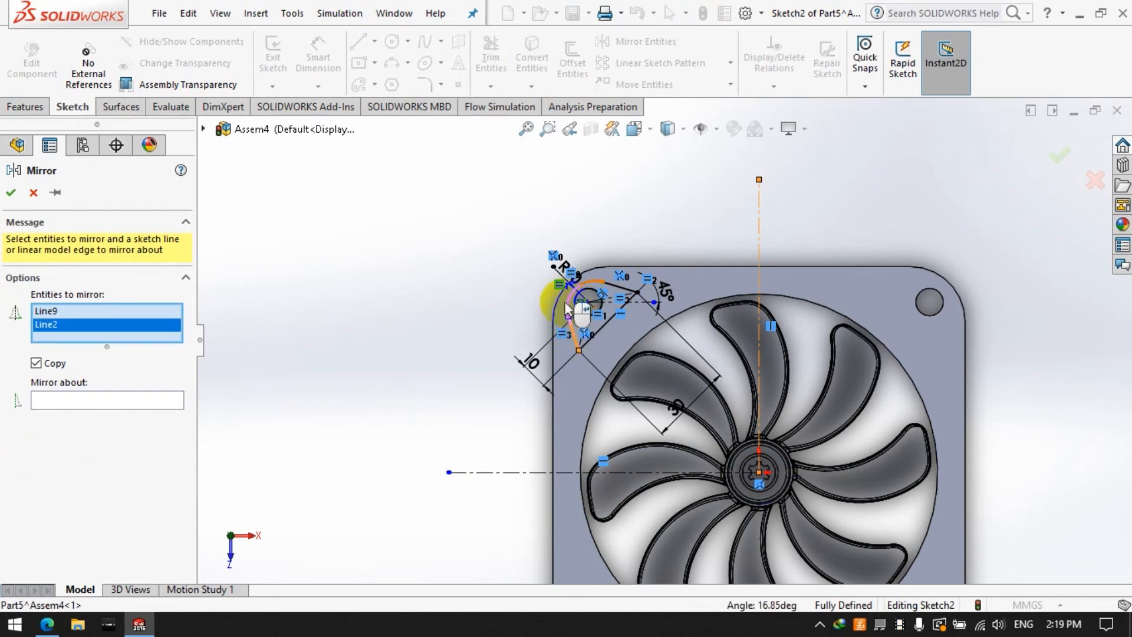
{"action": "left_click", "coordinate": [567, 308]}
{"action": "left_click", "coordinate": [604, 334]}
{"action": "left_click", "coordinate": [618, 286]}
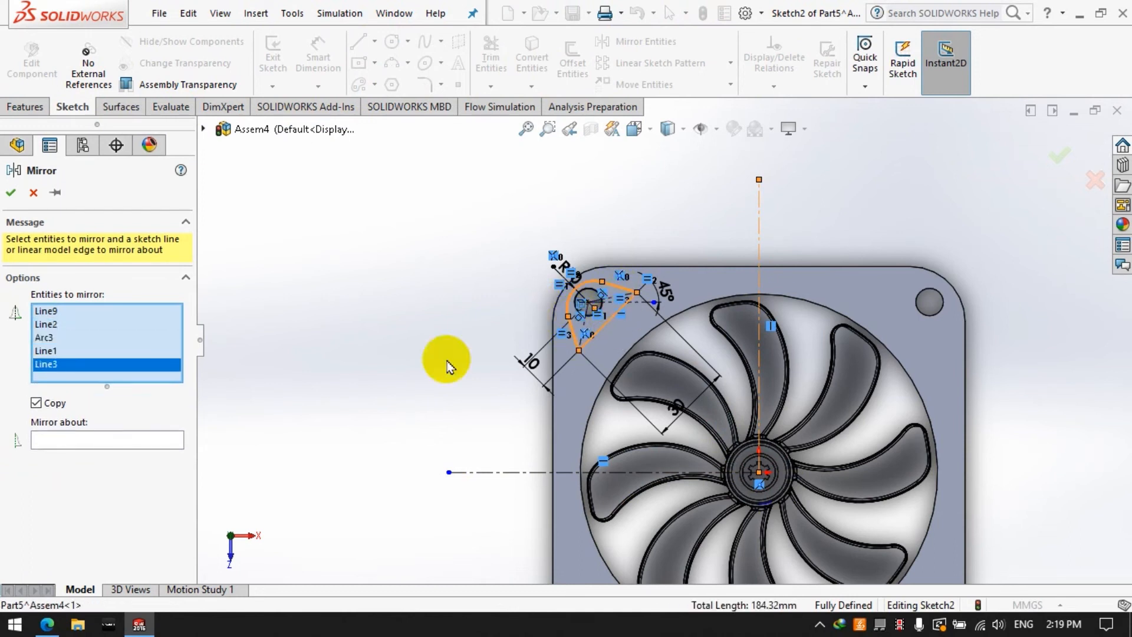
{"action": "left_click", "coordinate": [101, 448]}
{"action": "left_click", "coordinate": [760, 242]}
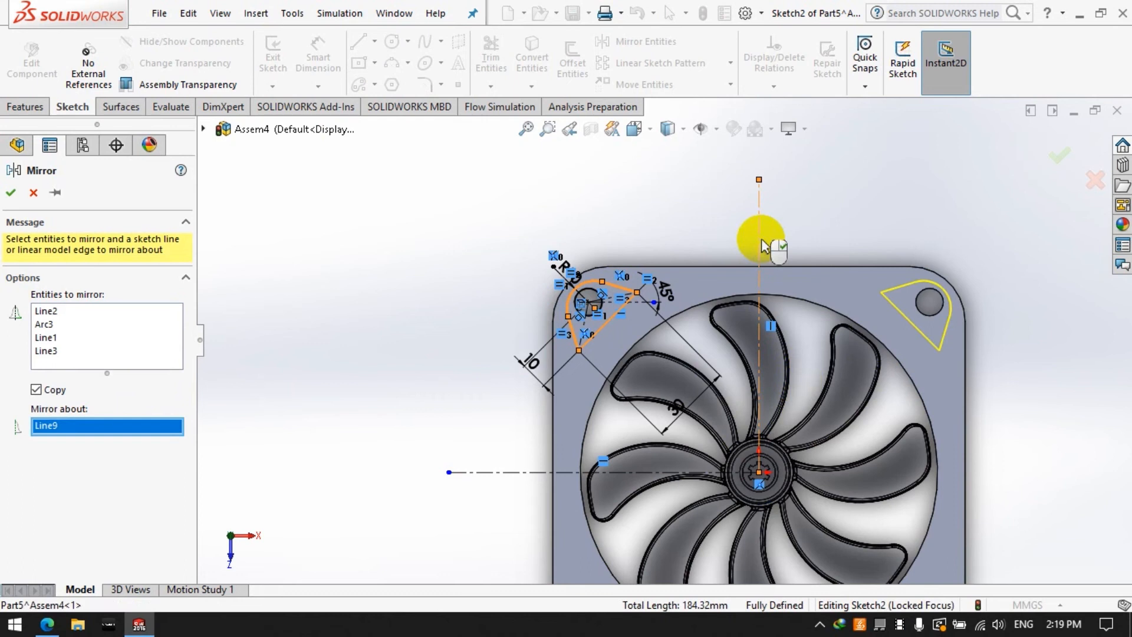
{"action": "left_click", "coordinate": [11, 196]}
Step: Mirror both rounded triangles about the horizontal centerline to outline the remaining two corner holes
{"action": "left_click_drag", "start_coordinate": [409, 171], "coordinate": [700, 375]}
{"action": "left_click", "coordinate": [639, 43]}
{"action": "left_click_drag", "start_coordinate": [439, 174], "coordinate": [663, 377]}
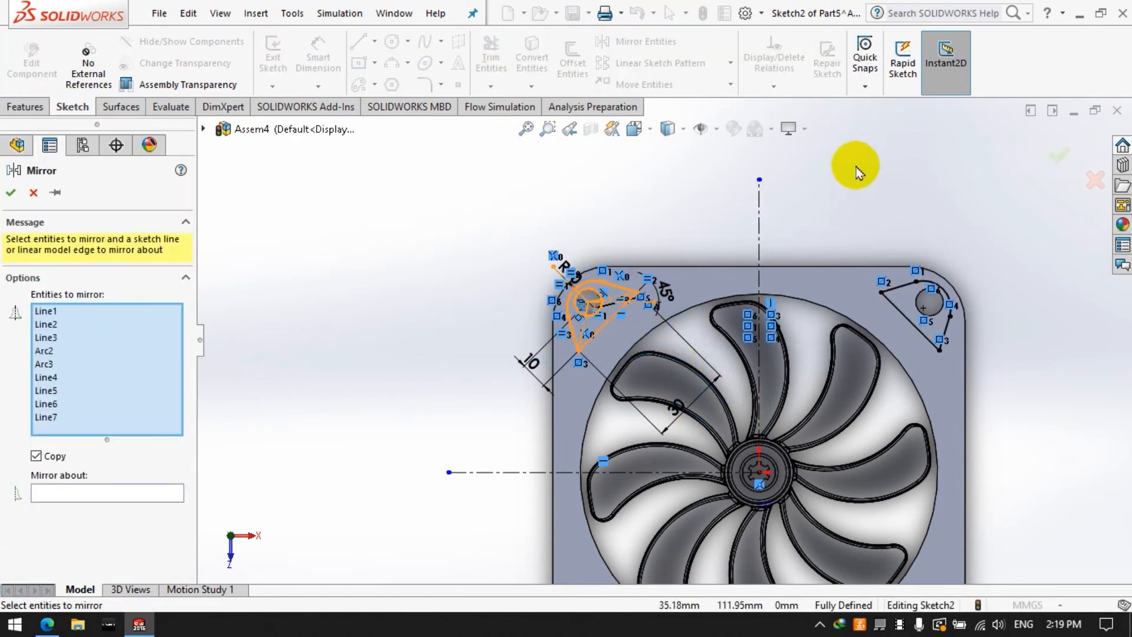
{"action": "left_click_drag", "start_coordinate": [859, 169], "coordinate": [1014, 424]}
{"action": "left_click", "coordinate": [518, 472]}
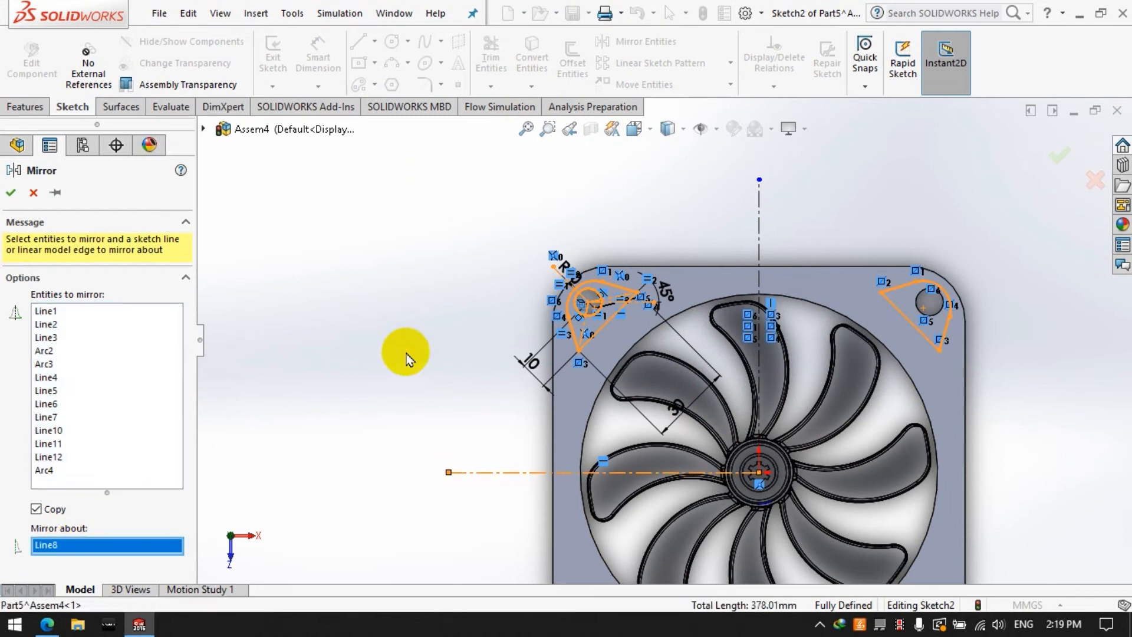
{"action": "scroll", "coordinate": [405, 353], "scroll_direction": "up", "scroll_amount": 3}
{"action": "left_click", "coordinate": [11, 193]}
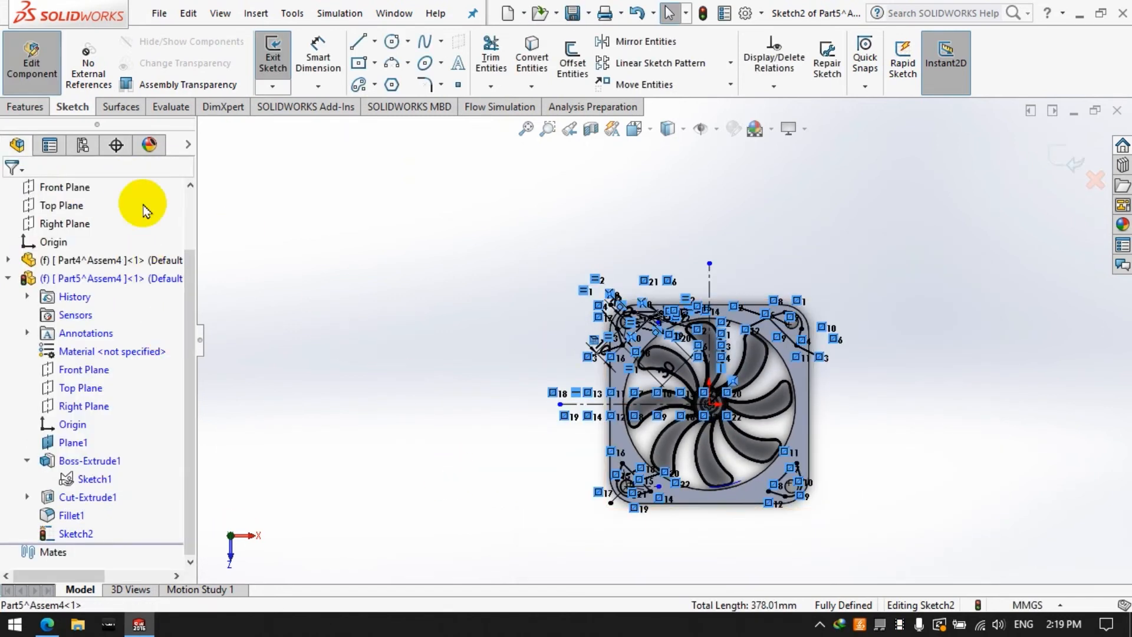
Step: Cut the four rounded triangles 2 mm deep into the flange with a blind Extruded Cut
{"action": "left_click", "coordinate": [36, 109]}
{"action": "left_click", "coordinate": [494, 61]}
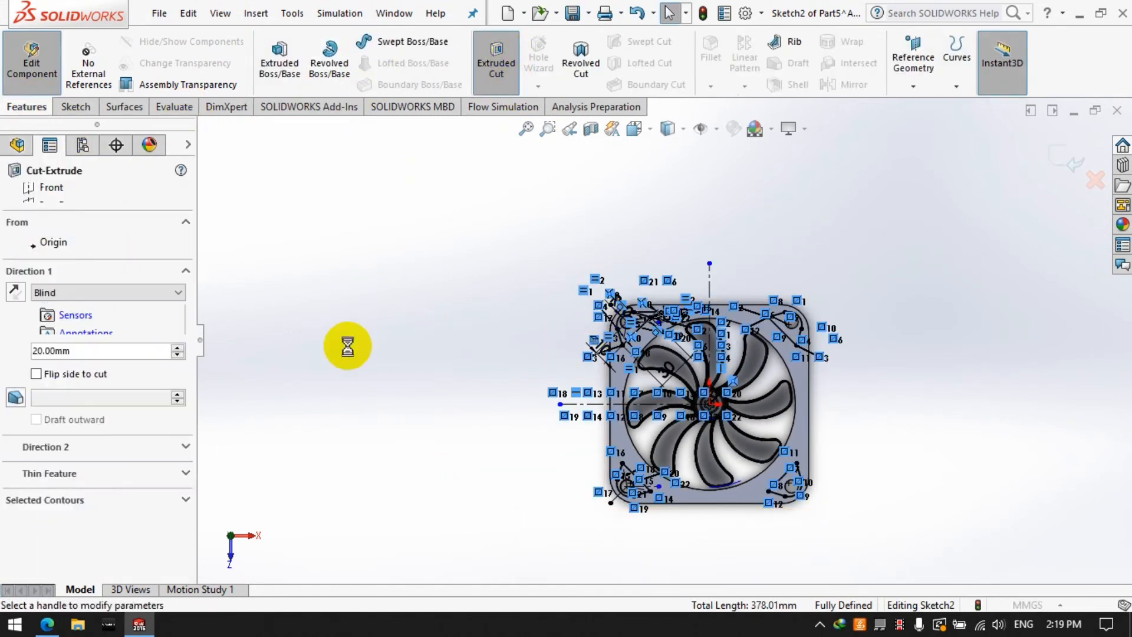
{"action": "type", "text": "2"}
{"action": "key", "text": "Return"}
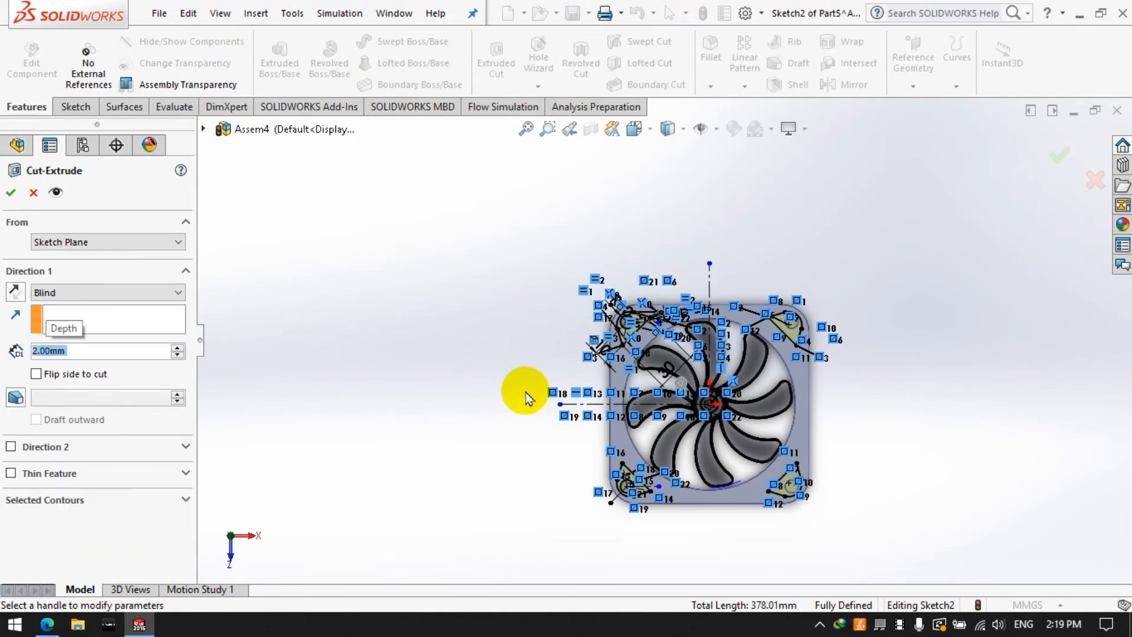
{"action": "left_click", "coordinate": [10, 192]}
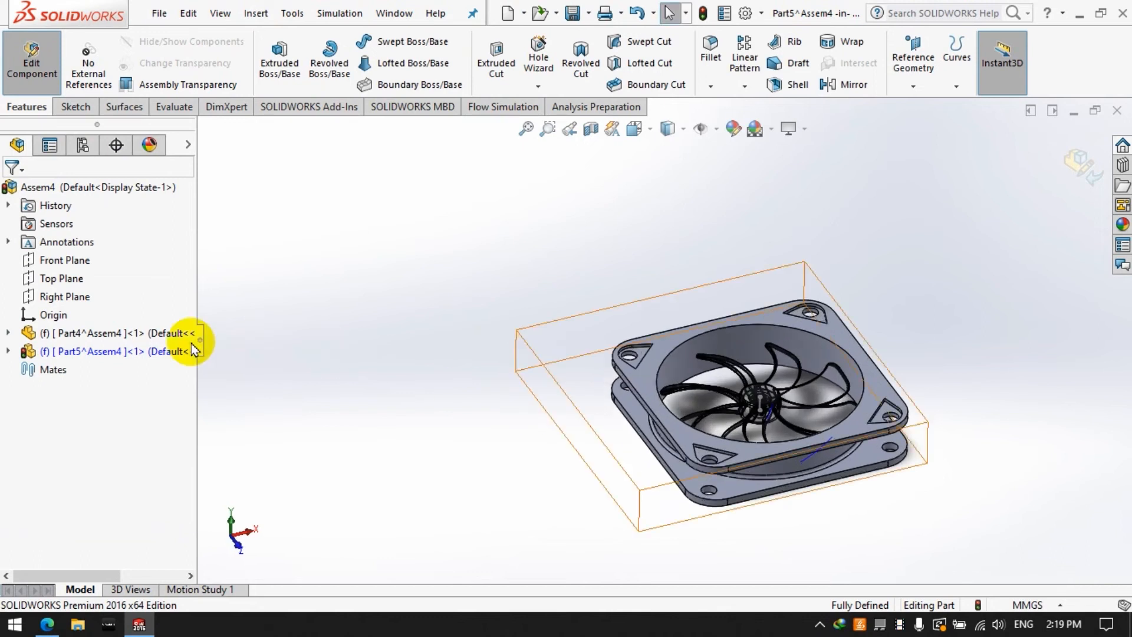
Step: Mirror the triangular corner cuts about Plane1 onto the opposite flange
{"action": "left_click", "coordinate": [8, 351]}
{"action": "left_click", "coordinate": [83, 551]}
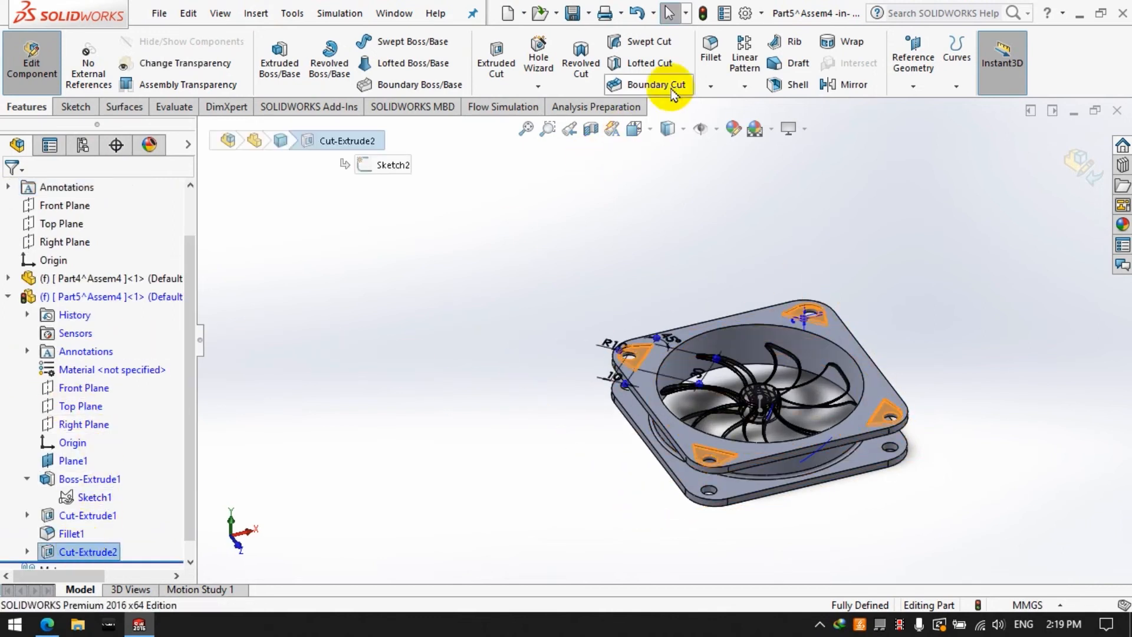
{"action": "left_click", "coordinate": [832, 85]}
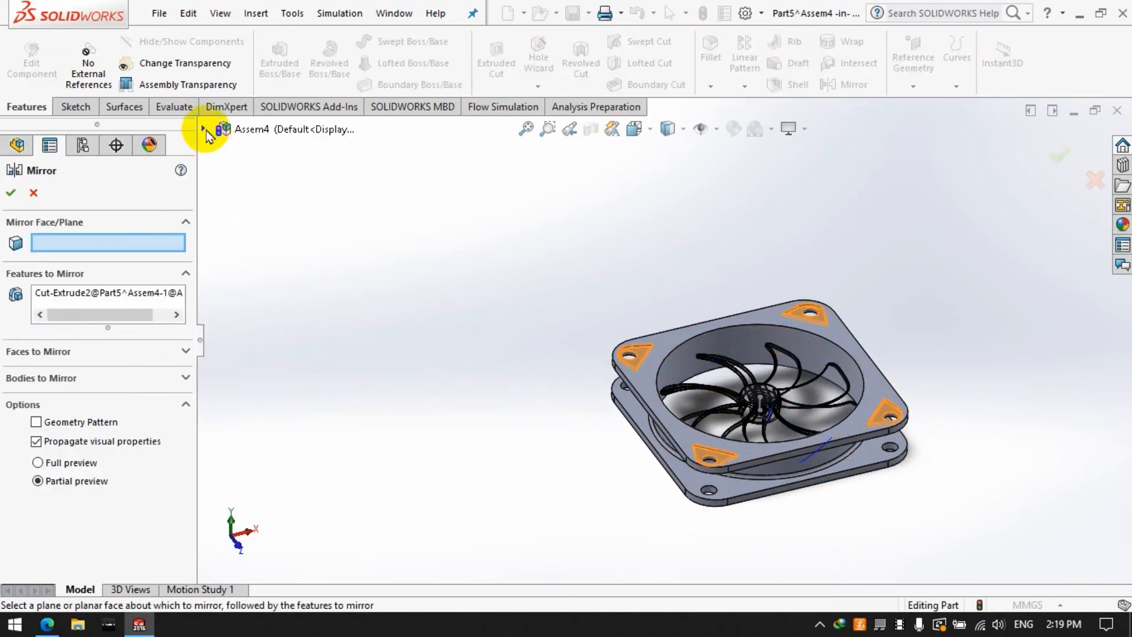
{"action": "left_click", "coordinate": [203, 128]}
{"action": "left_click", "coordinate": [222, 293]}
{"action": "left_click", "coordinate": [283, 457]}
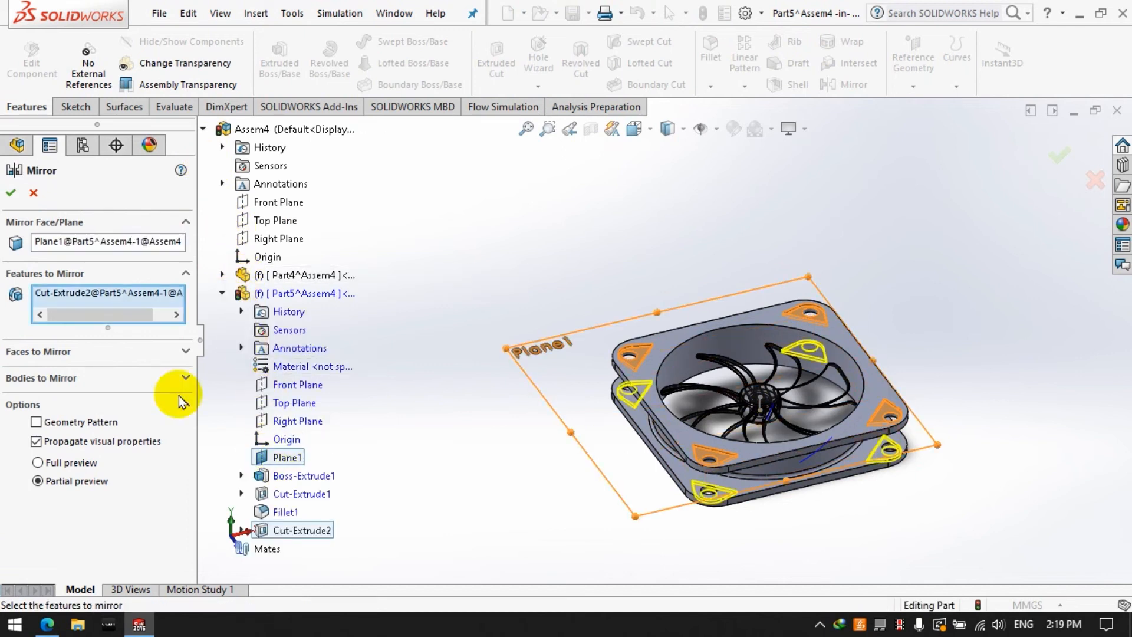
Step: Start a sketch on the fan hub's ring-shaped face and convert its outer and inner circular edges
{"action": "middle_click_drag", "start_coordinate": [384, 273], "coordinate": [826, 263]}
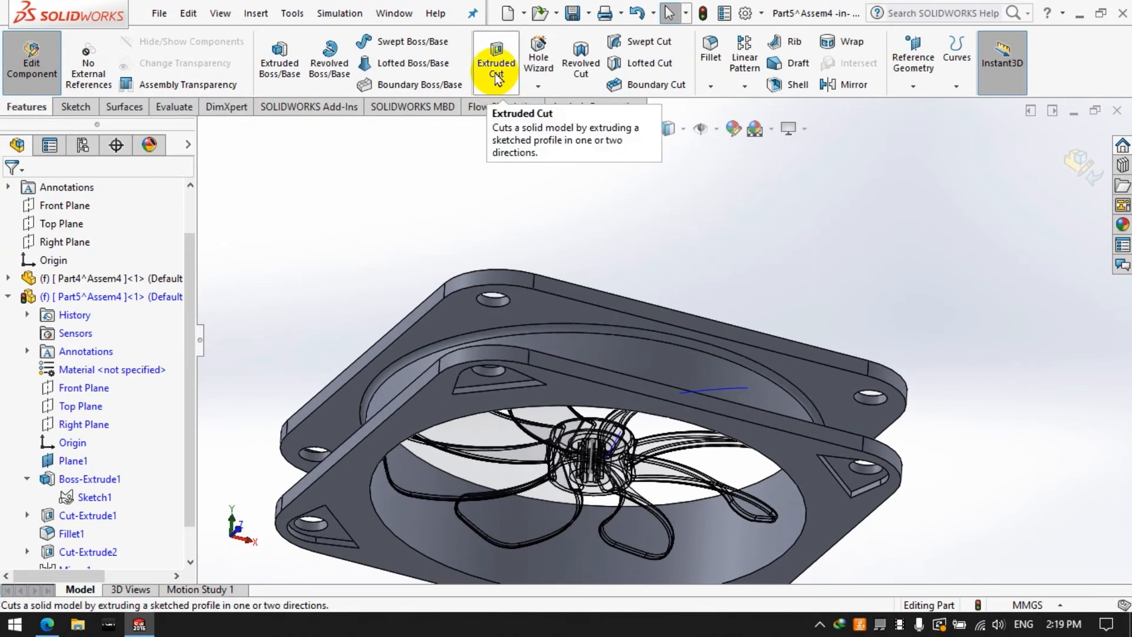
{"action": "left_click", "coordinate": [77, 106]}
{"action": "left_click", "coordinate": [262, 67]}
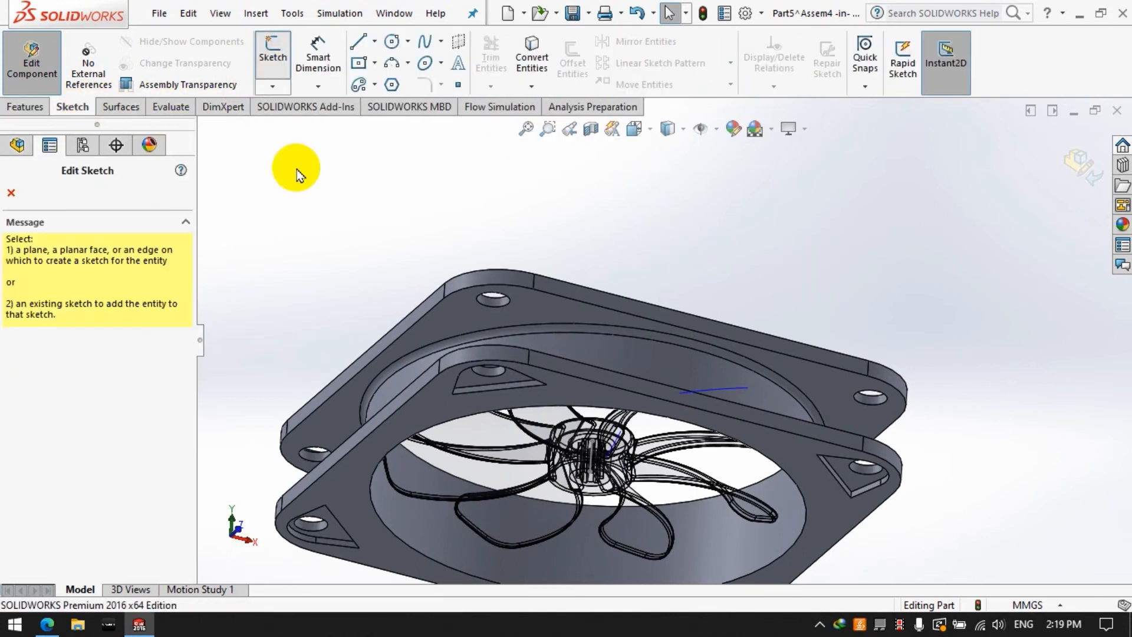
{"action": "scroll", "coordinate": [554, 460], "scroll_direction": "down", "scroll_amount": 5}
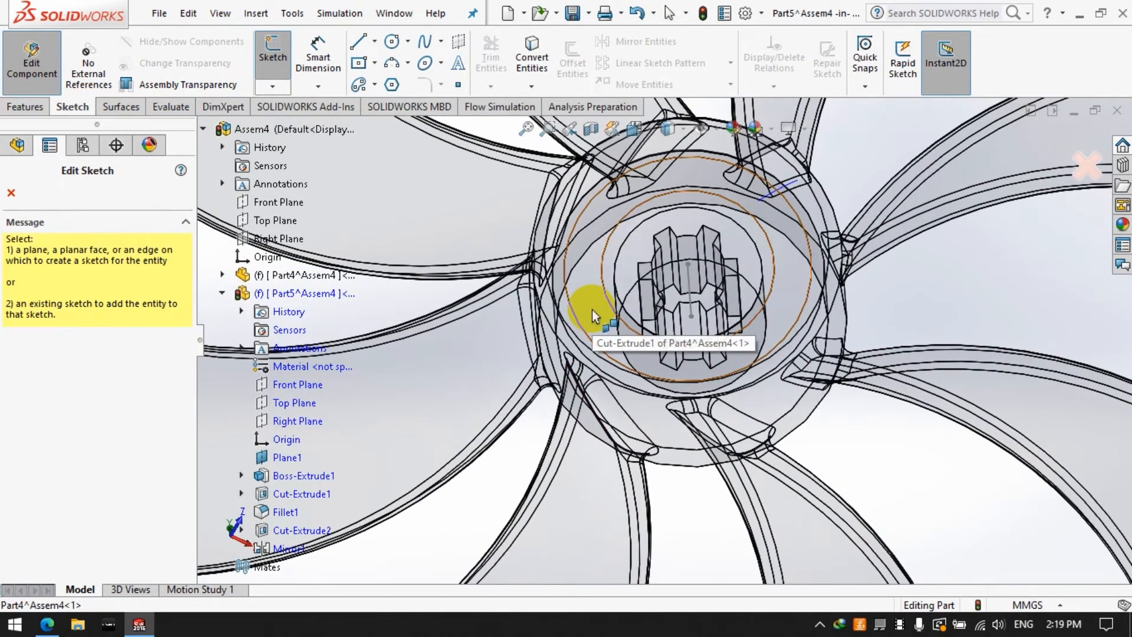
{"action": "left_click", "coordinate": [592, 309]}
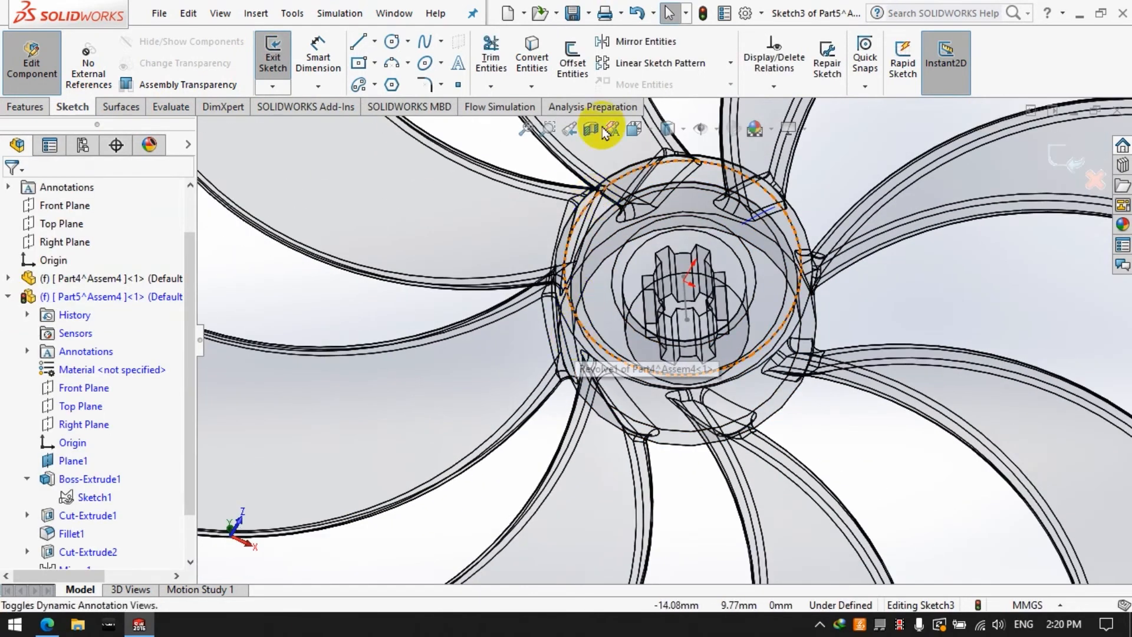
{"action": "left_click", "coordinate": [531, 86]}
{"action": "left_click", "coordinate": [563, 105]}
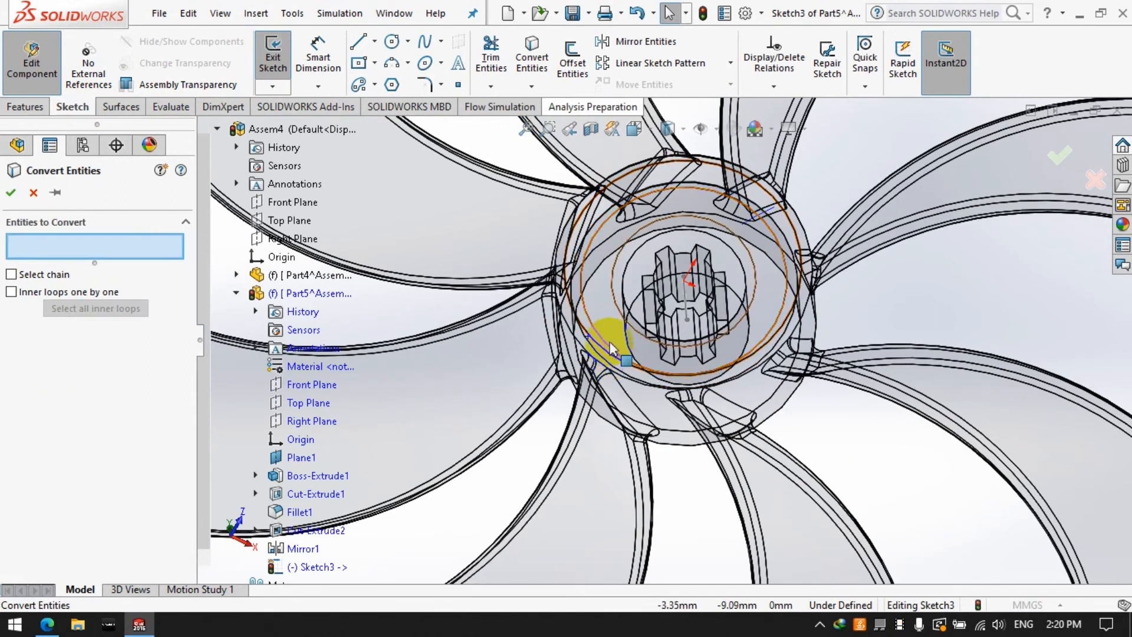
{"action": "left_click", "coordinate": [590, 343]}
{"action": "middle_click_drag", "start_coordinate": [606, 324], "coordinate": [625, 306]}
{"action": "left_click", "coordinate": [642, 328]}
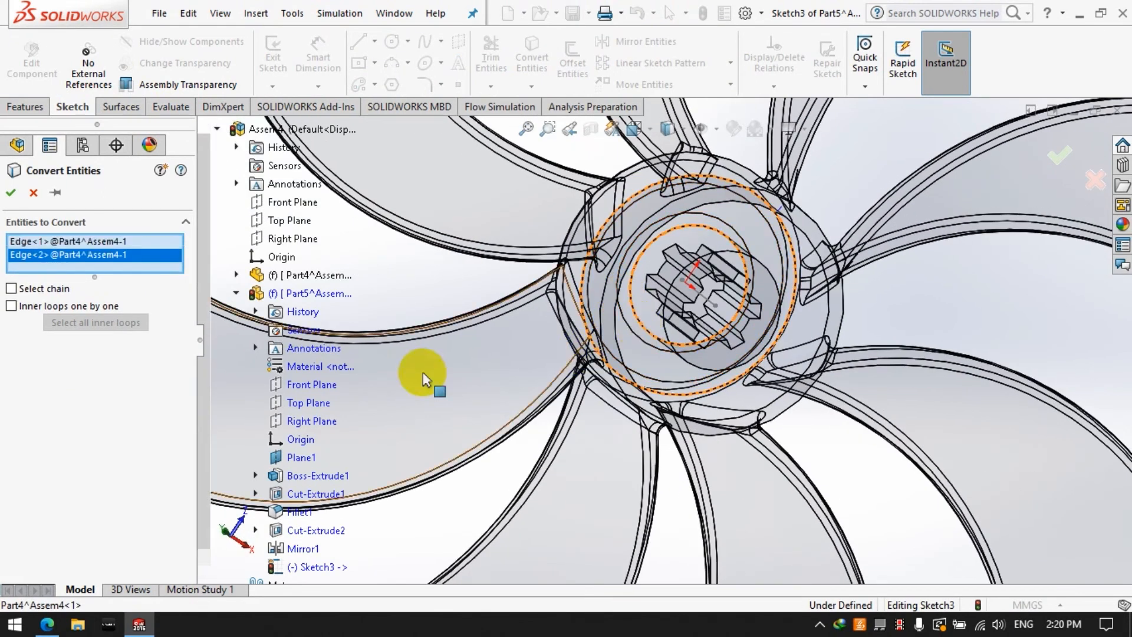
{"action": "left_click", "coordinate": [10, 193]}
Step: Extrude the hub ring profile with the Up To Surface end condition, ending at the near flange's outer face
{"action": "scroll", "coordinate": [656, 356], "scroll_direction": "up", "scroll_amount": 5}
{"action": "middle_click_drag", "start_coordinate": [656, 355], "coordinate": [606, 429]}
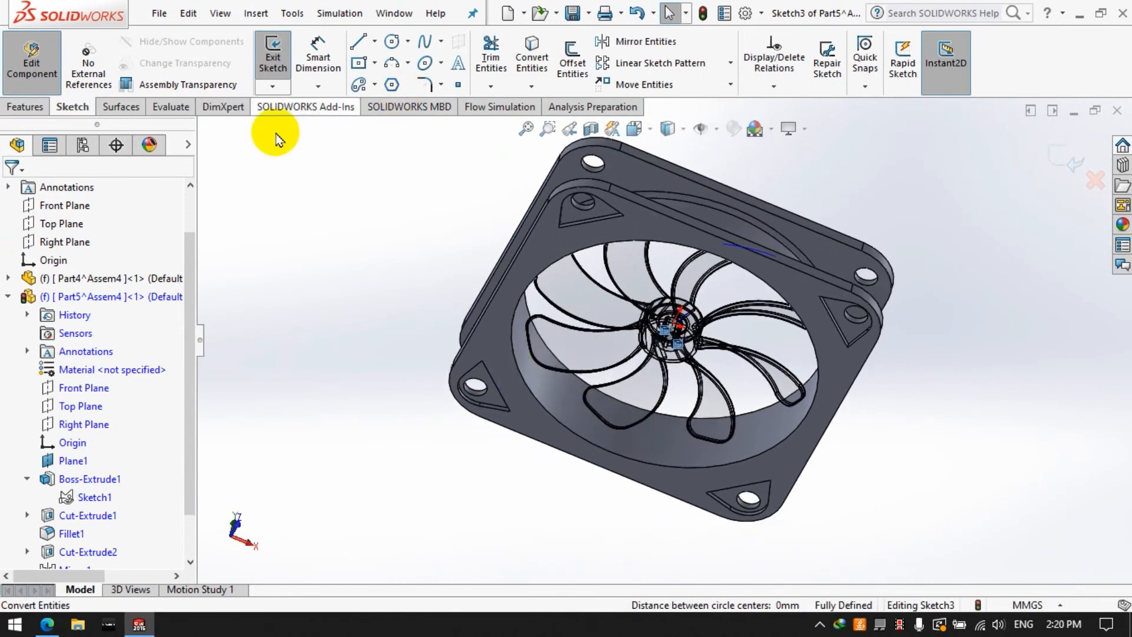
{"action": "left_click", "coordinate": [36, 108]}
{"action": "left_click", "coordinate": [300, 75]}
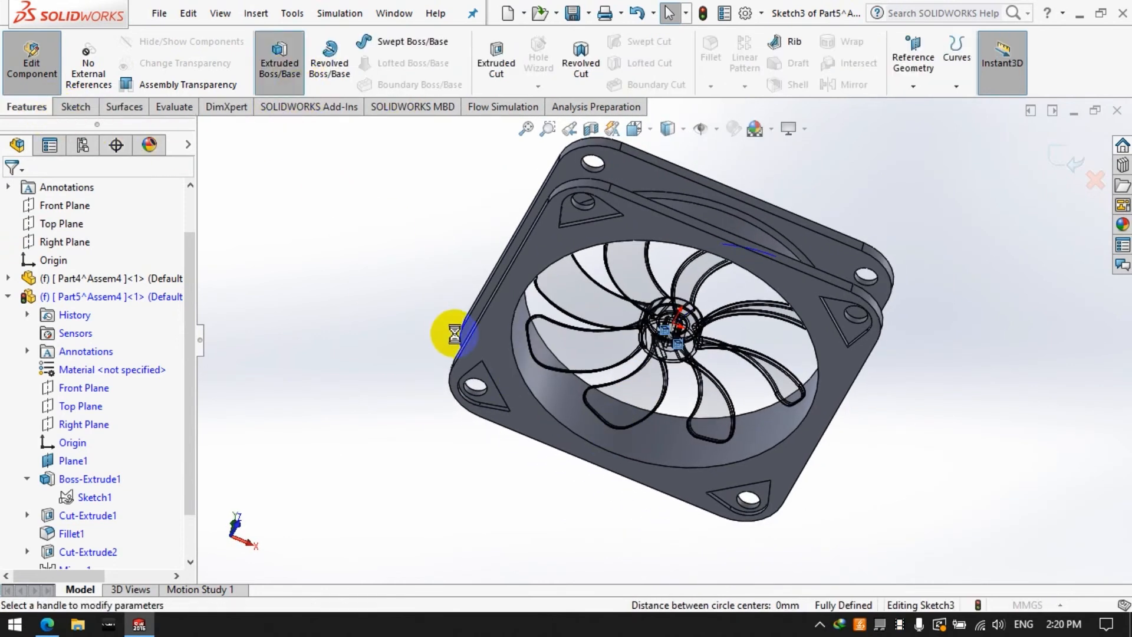
{"action": "left_click", "coordinate": [147, 293]}
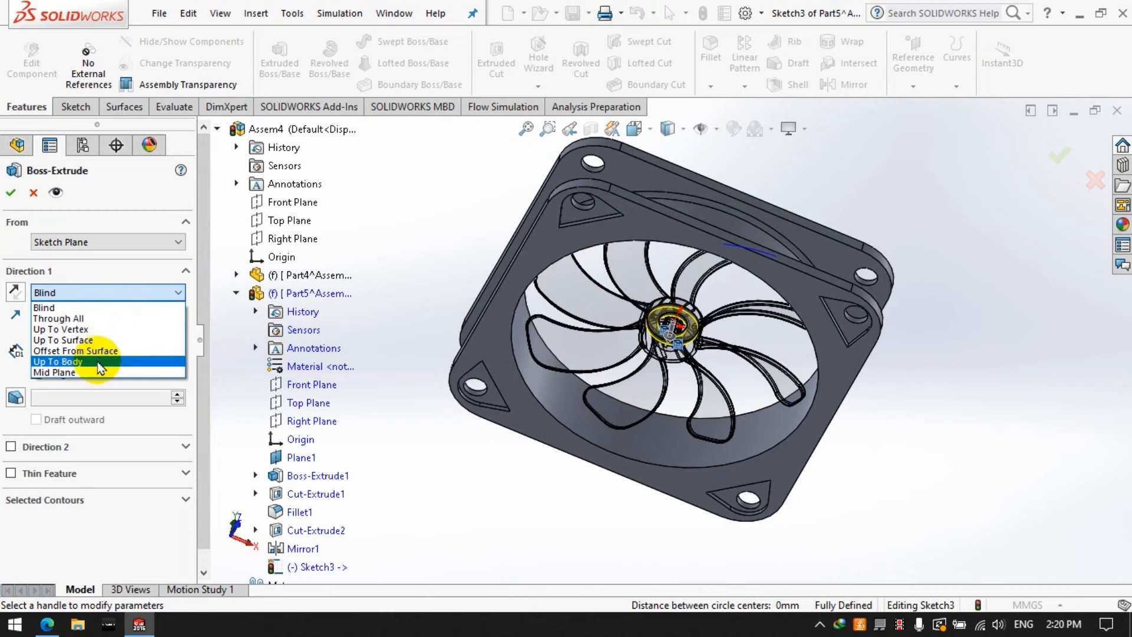
{"action": "left_click", "coordinate": [71, 341]}
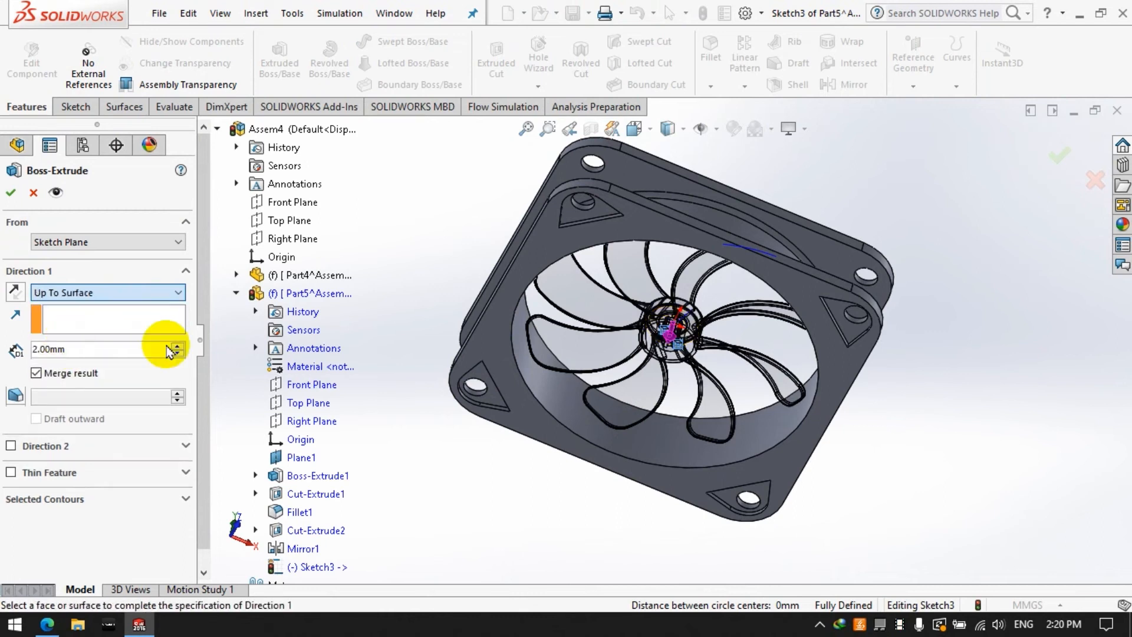
{"action": "left_click", "coordinate": [494, 348]}
{"action": "left_click", "coordinate": [11, 194]}
Step: Fillet the outer and inner circular edges at the end of the central ring boss with a 1 mm radius
{"action": "middle_click_drag", "start_coordinate": [522, 306], "coordinate": [366, 493]}
{"action": "scroll", "coordinate": [678, 307], "scroll_direction": "down", "scroll_amount": 10}
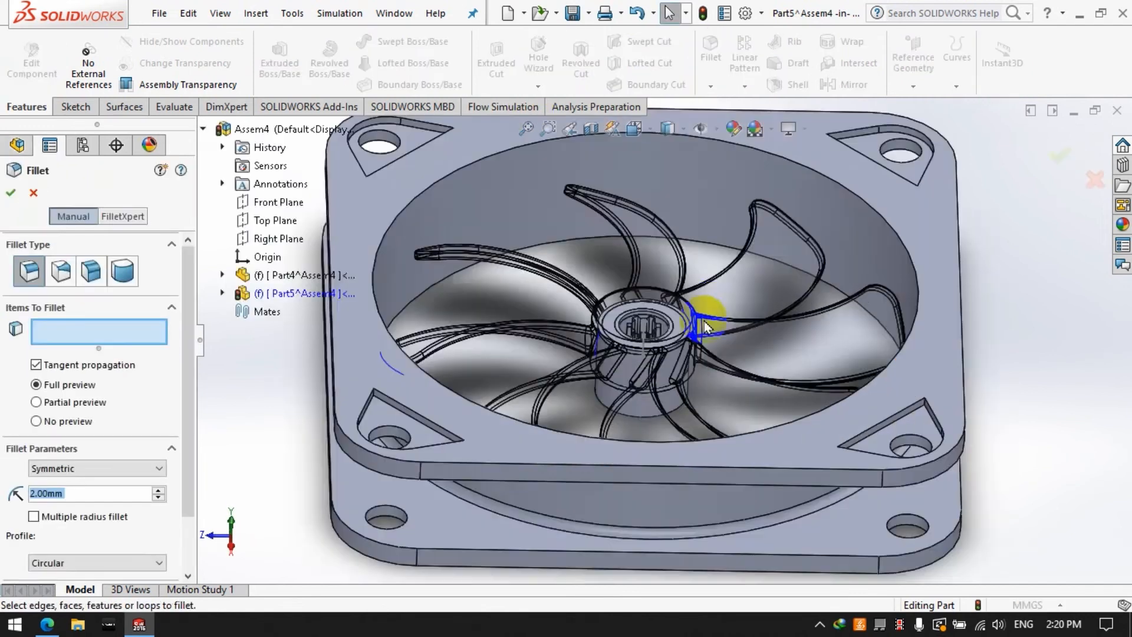
{"action": "left_click", "coordinate": [628, 340]}
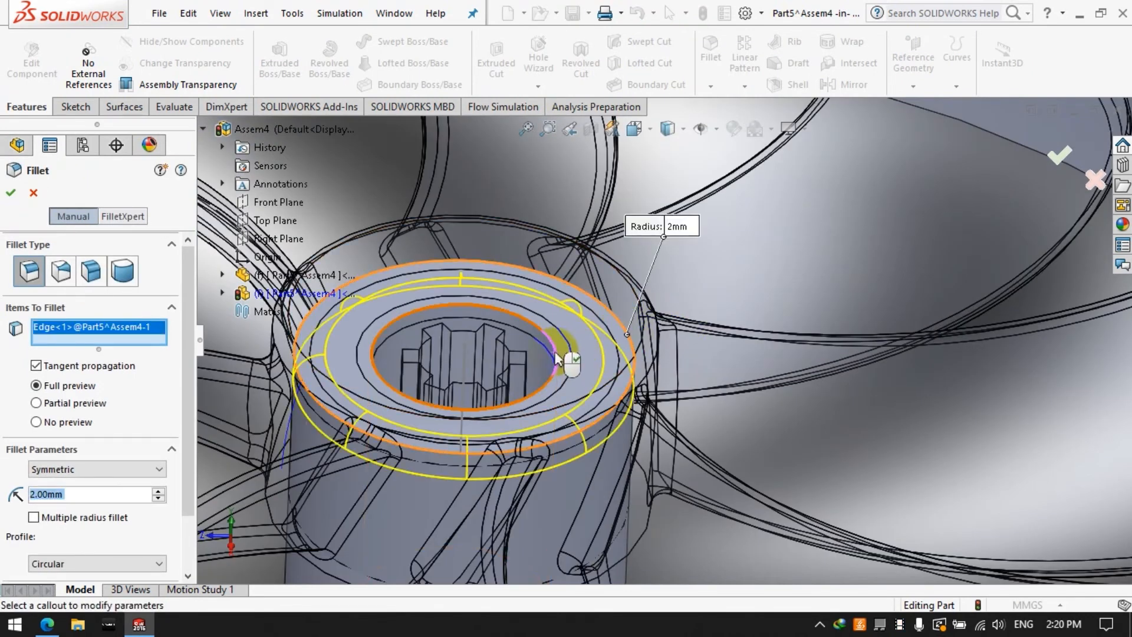
{"action": "left_click", "coordinate": [560, 356]}
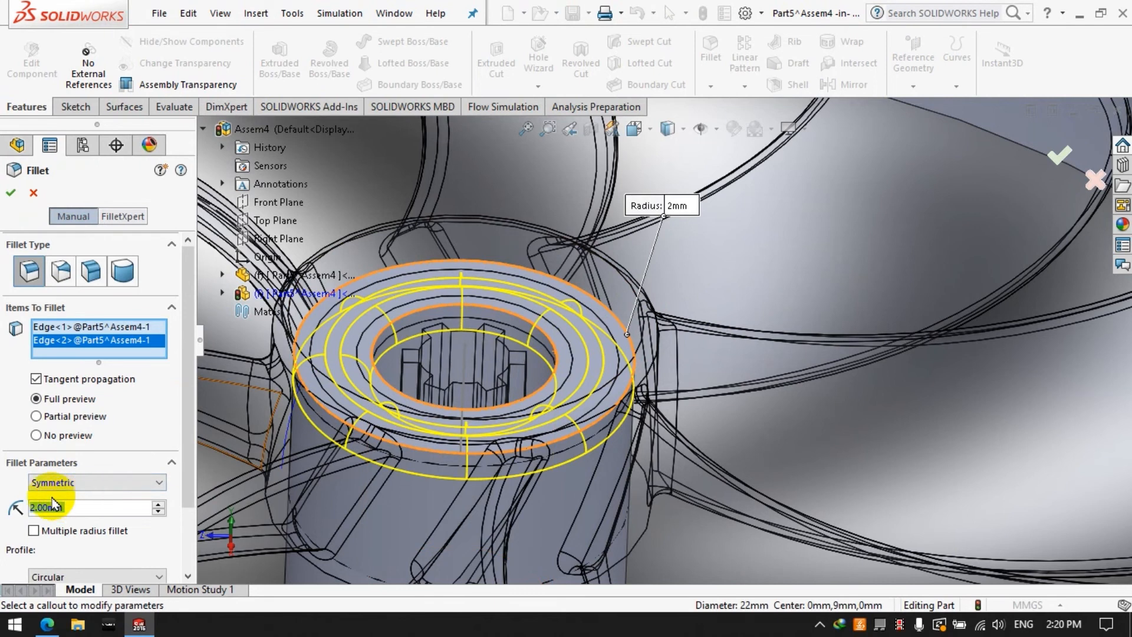
{"action": "scroll", "coordinate": [53, 504], "scroll_direction": "down", "scroll_amount": 1}
{"action": "left_click", "coordinate": [11, 198]}
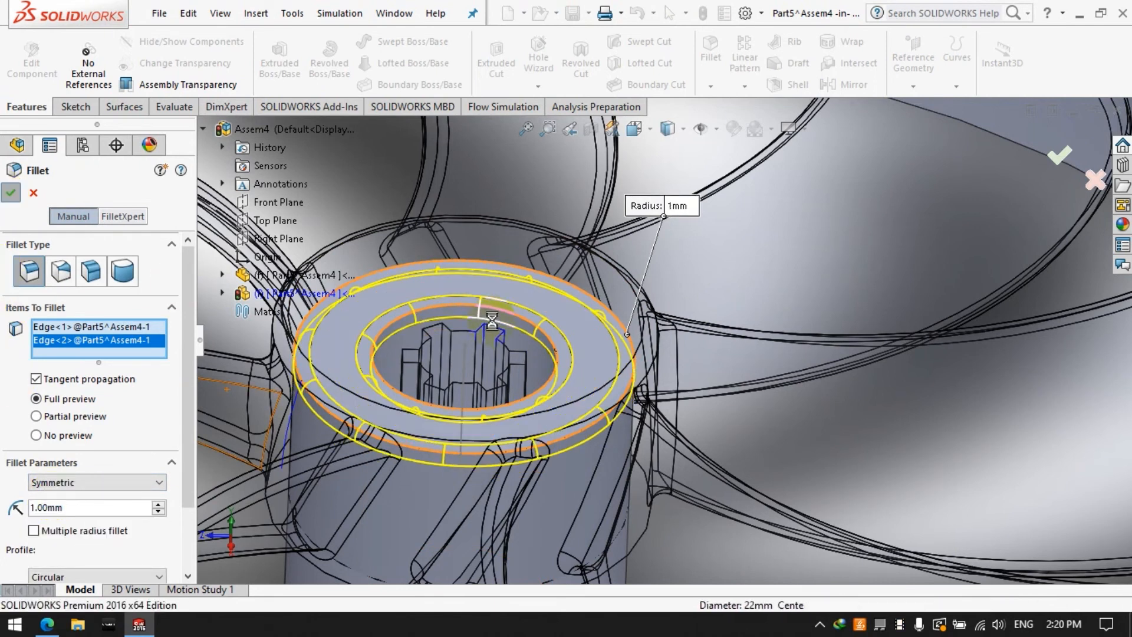
Step: Start a sketch on the flat end face of the central ring boss and orient the view normal to it
{"action": "scroll", "coordinate": [647, 341], "scroll_direction": "up", "scroll_amount": 8}
{"action": "left_click", "coordinate": [741, 486]}
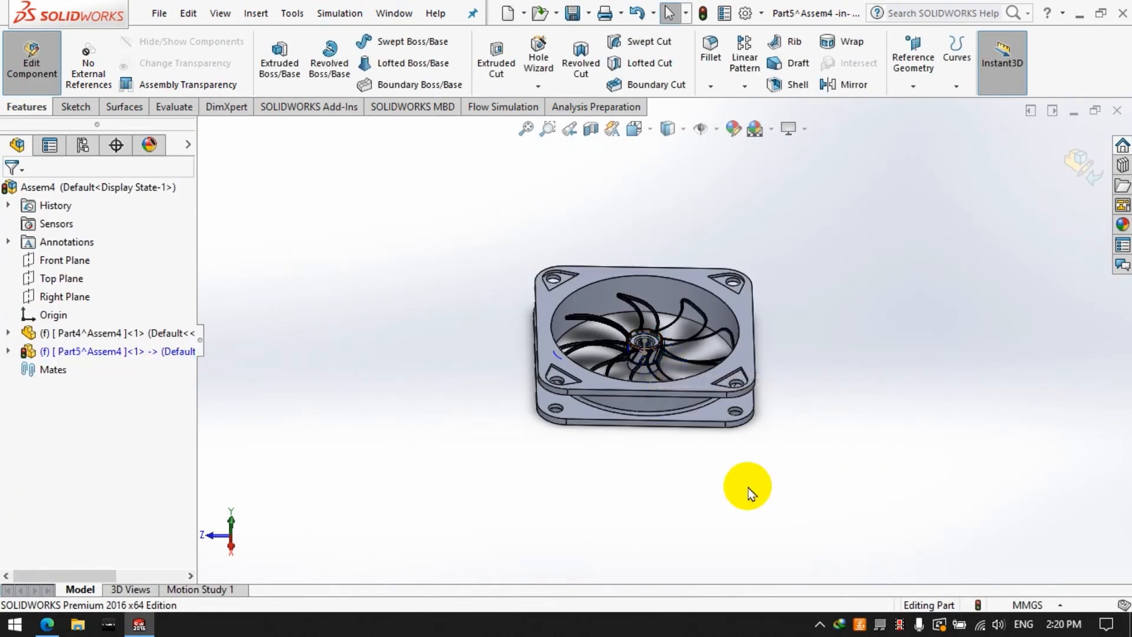
{"action": "middle_click_drag", "start_coordinate": [740, 485], "coordinate": [707, 185]}
{"action": "left_click", "coordinate": [88, 111]}
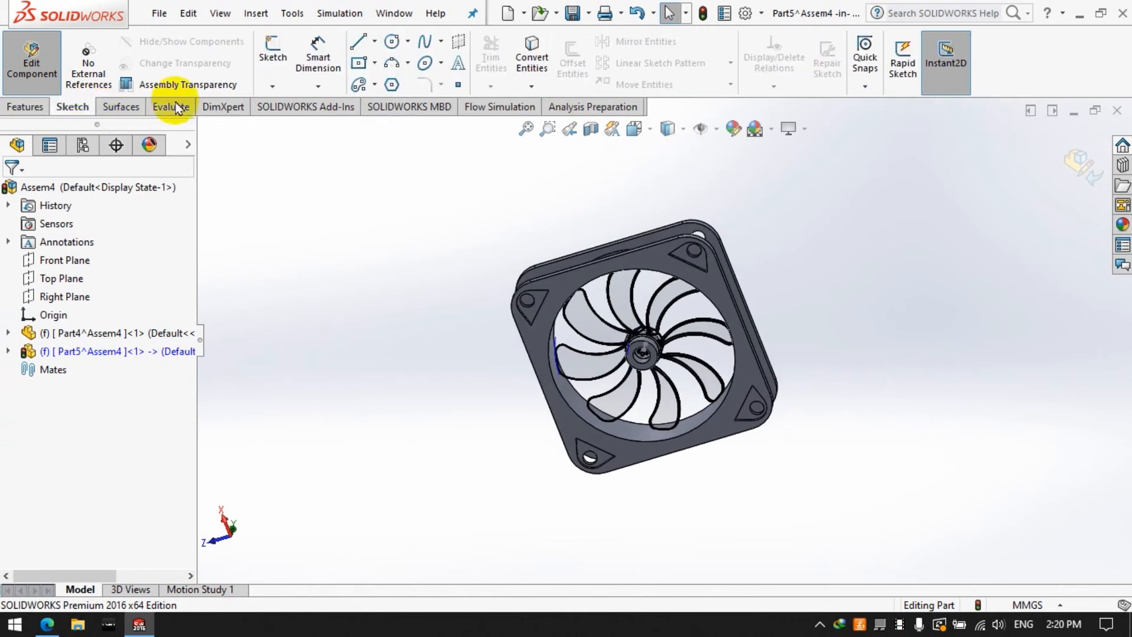
{"action": "left_click", "coordinate": [272, 62]}
{"action": "scroll", "coordinate": [654, 367], "scroll_direction": "down", "scroll_amount": 6}
{"action": "left_click", "coordinate": [647, 358]}
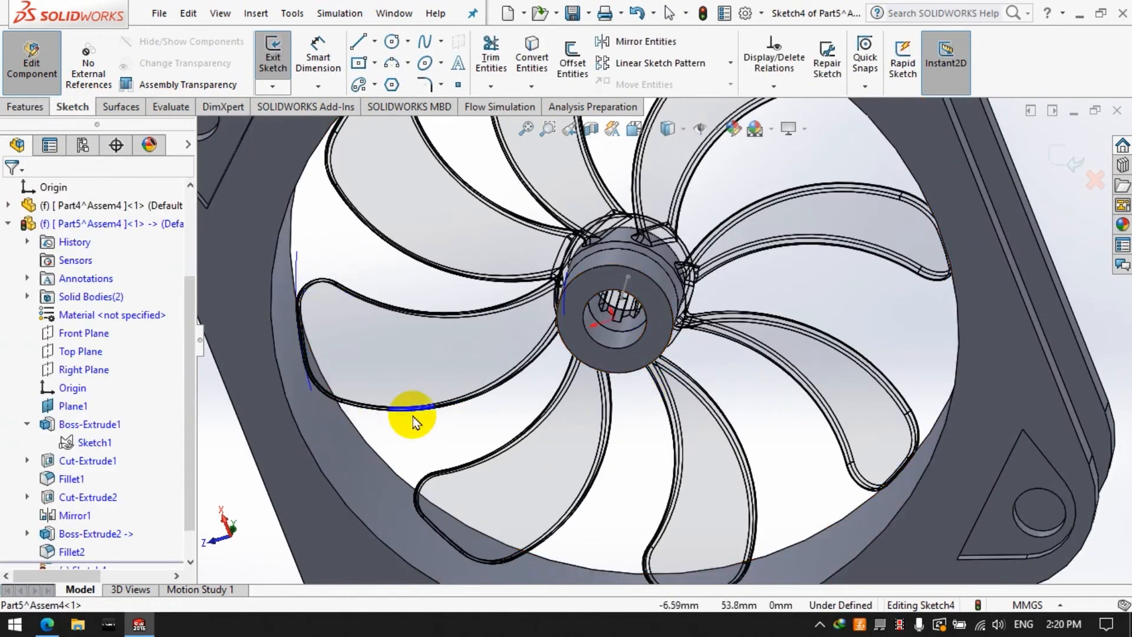
{"action": "key", "text": "f"}
{"action": "scroll", "coordinate": [89, 530], "scroll_direction": "down", "scroll_amount": 1}
{"action": "right_click", "coordinate": [84, 533]}
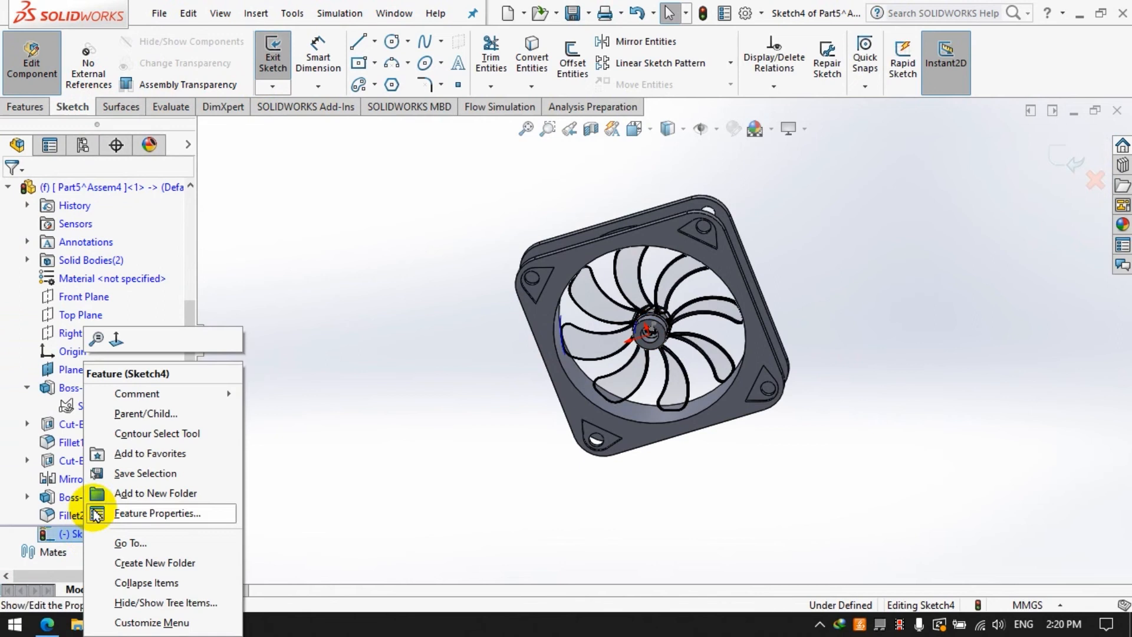
{"action": "left_click", "coordinate": [116, 337]}
{"action": "scroll", "coordinate": [834, 329], "scroll_direction": "down", "scroll_amount": 2}
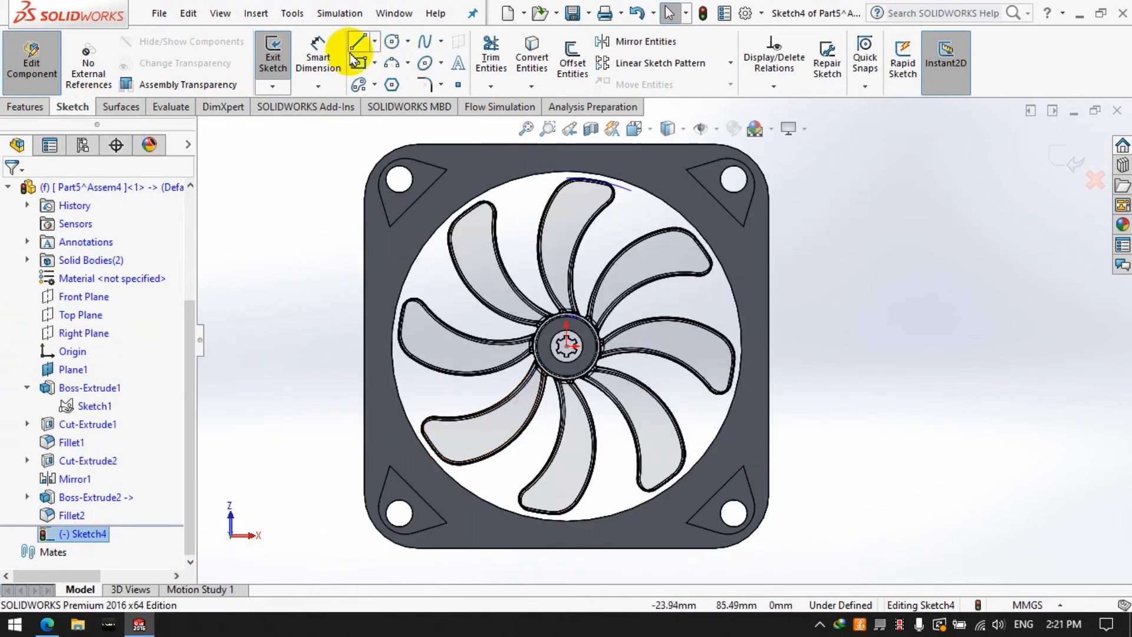
Step: Sketch two circles centred on the hub, one about 10 mm in radius on the ring boss, and dimension the outer one to 50 mm diameter
{"action": "left_click", "coordinate": [389, 46]}
{"action": "left_click", "coordinate": [565, 346]}
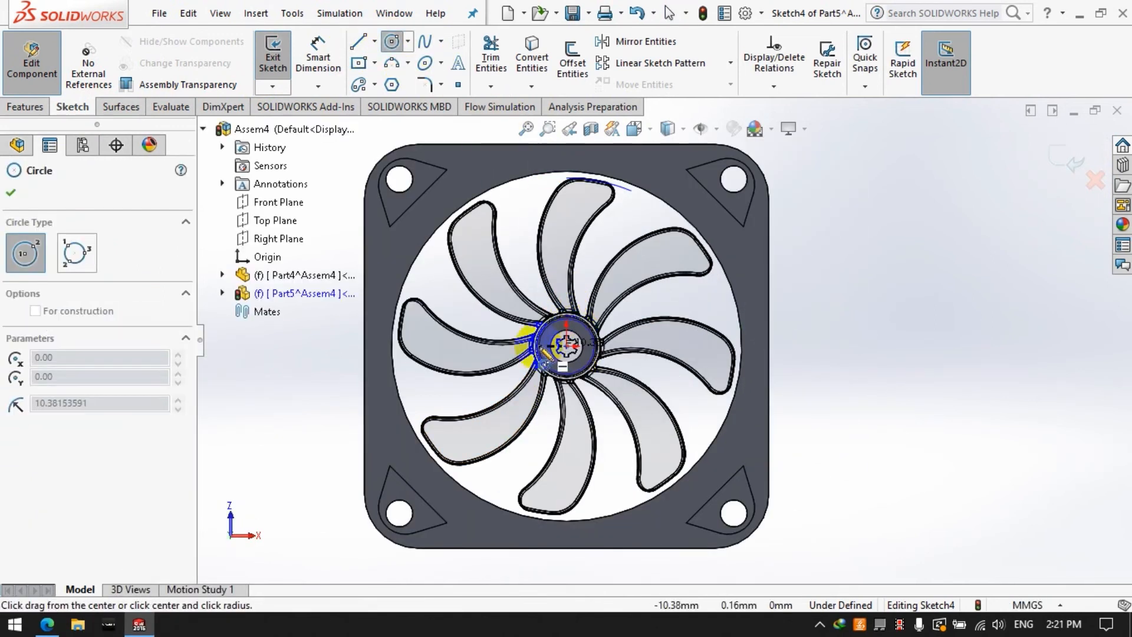
{"action": "left_click", "coordinate": [539, 349]}
{"action": "left_click", "coordinate": [566, 346]}
{"action": "left_click", "coordinate": [517, 298]}
{"action": "left_click", "coordinate": [332, 52]}
{"action": "left_click", "coordinate": [629, 313]}
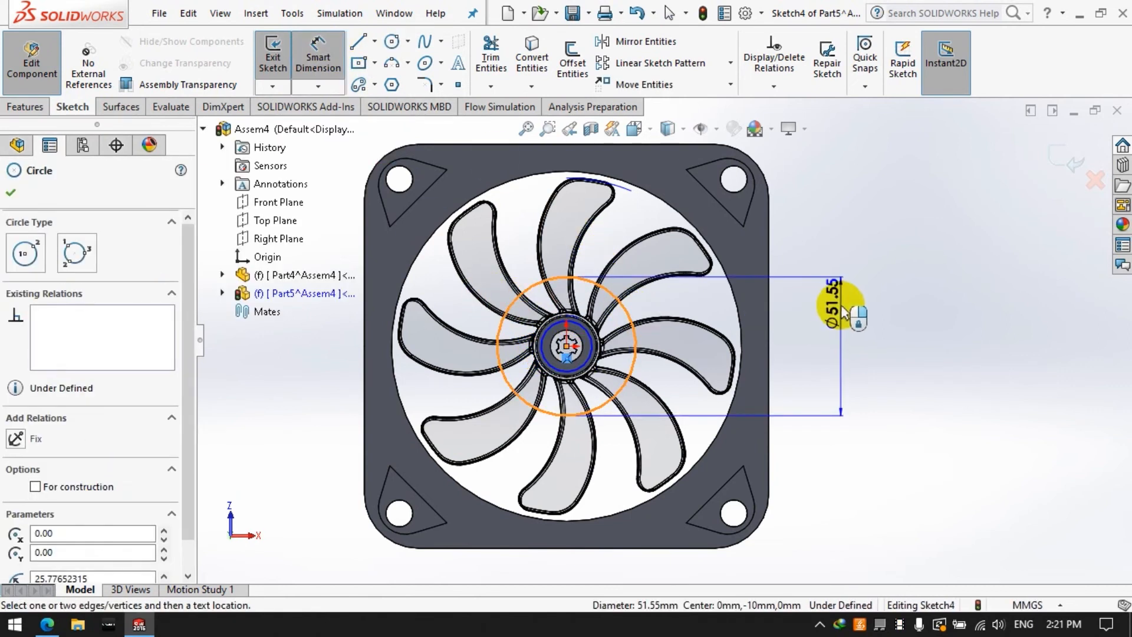
{"action": "left_click", "coordinate": [841, 305]}
{"action": "type", "text": "50"}
{"action": "key", "text": "Return"}
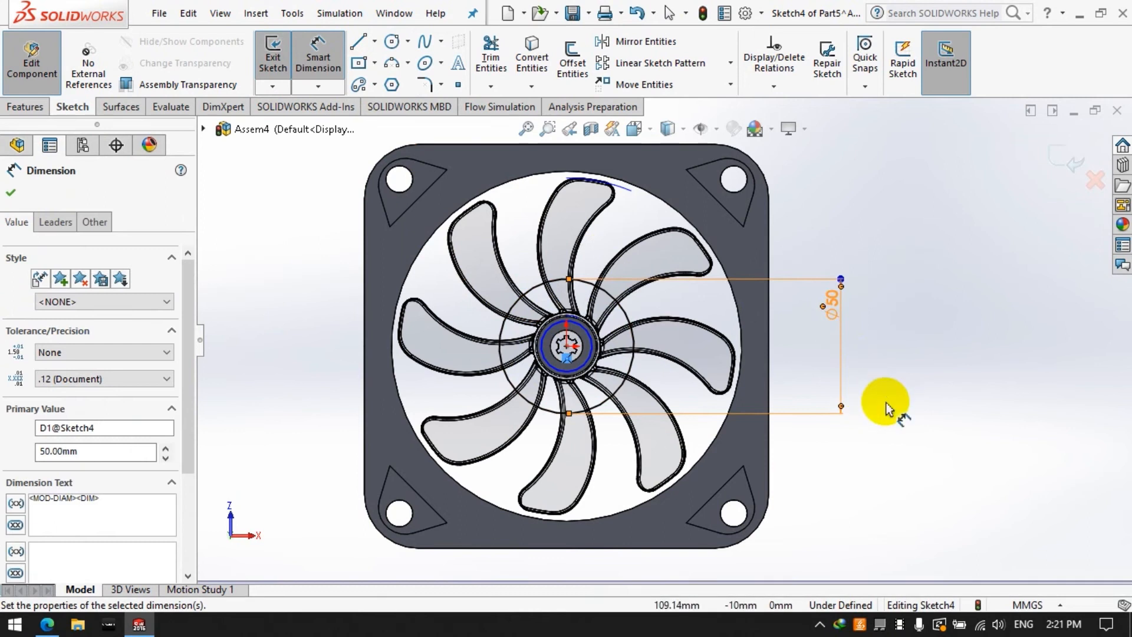
Step: Sketch a line from the 50 mm circle's top quadrant point to the centre of the upper-right corner hole
{"action": "scroll", "coordinate": [522, 261], "scroll_direction": "up", "scroll_amount": 2}
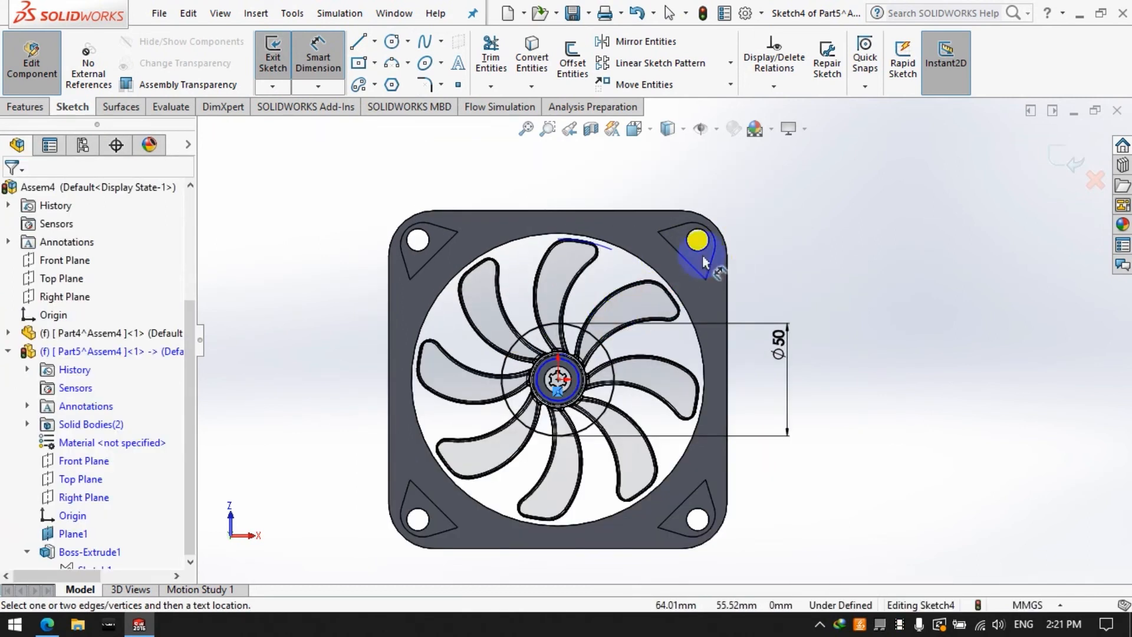
{"action": "left_click", "coordinate": [358, 43]}
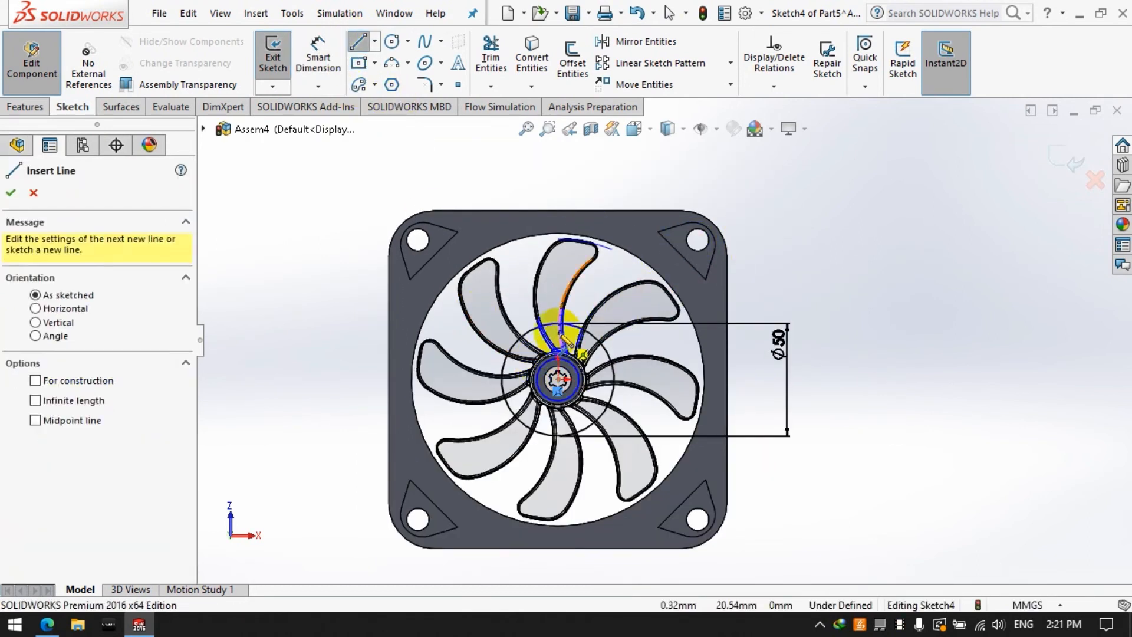
{"action": "left_click", "coordinate": [558, 324]}
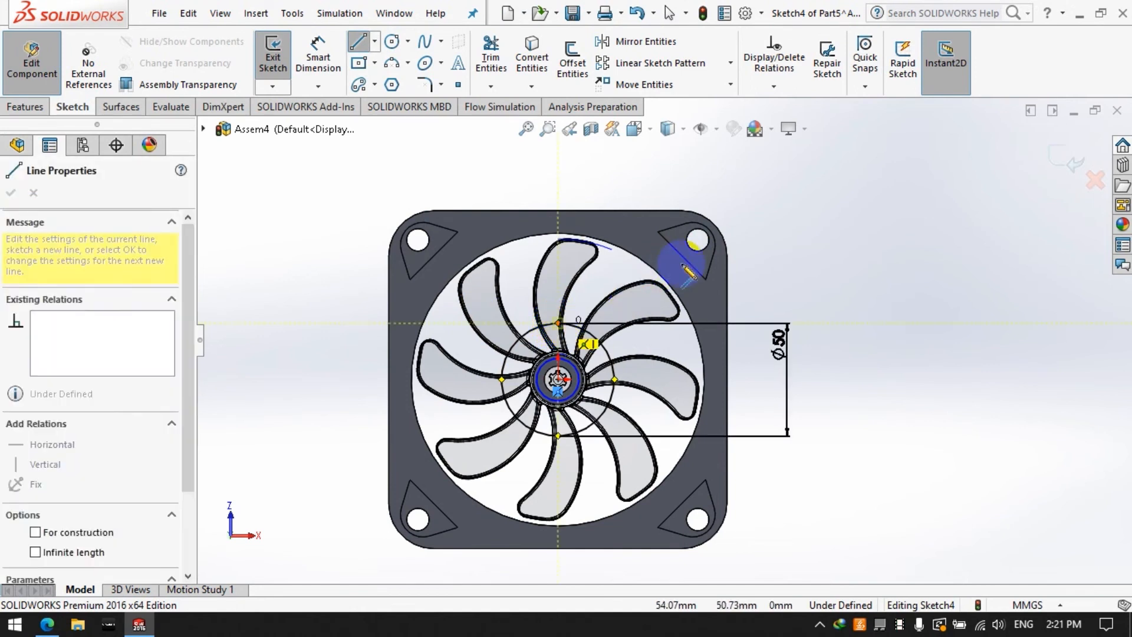
{"action": "left_click", "coordinate": [698, 241]}
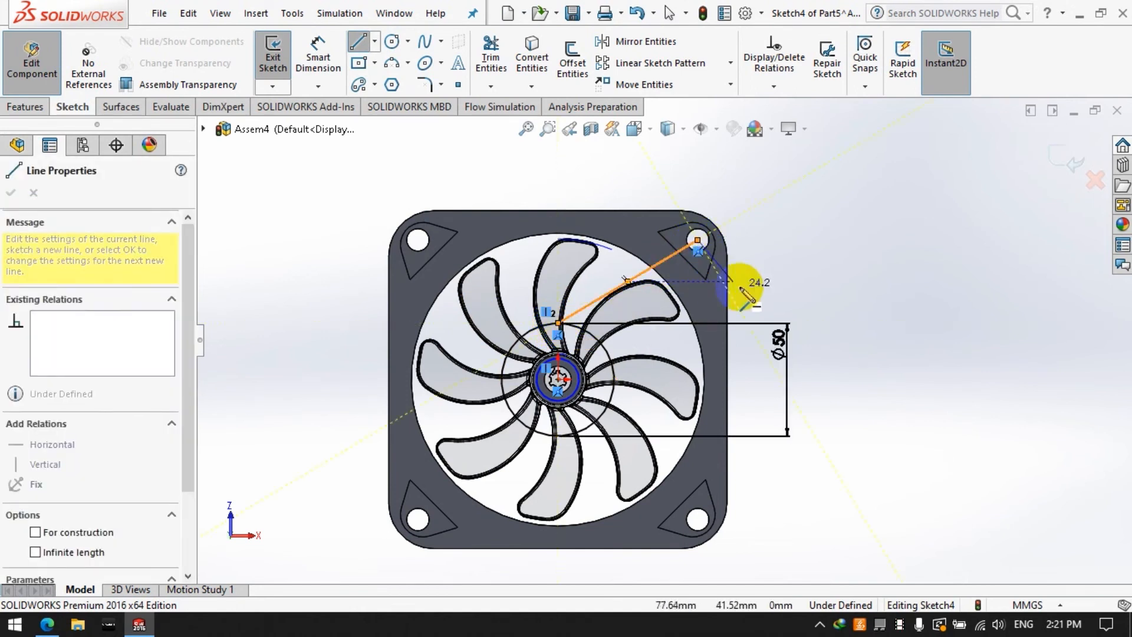
Step: Sketch a hub-centred circle slightly larger than the flange's round opening and trim away the line to the corner hole
{"action": "left_click", "coordinate": [391, 42]}
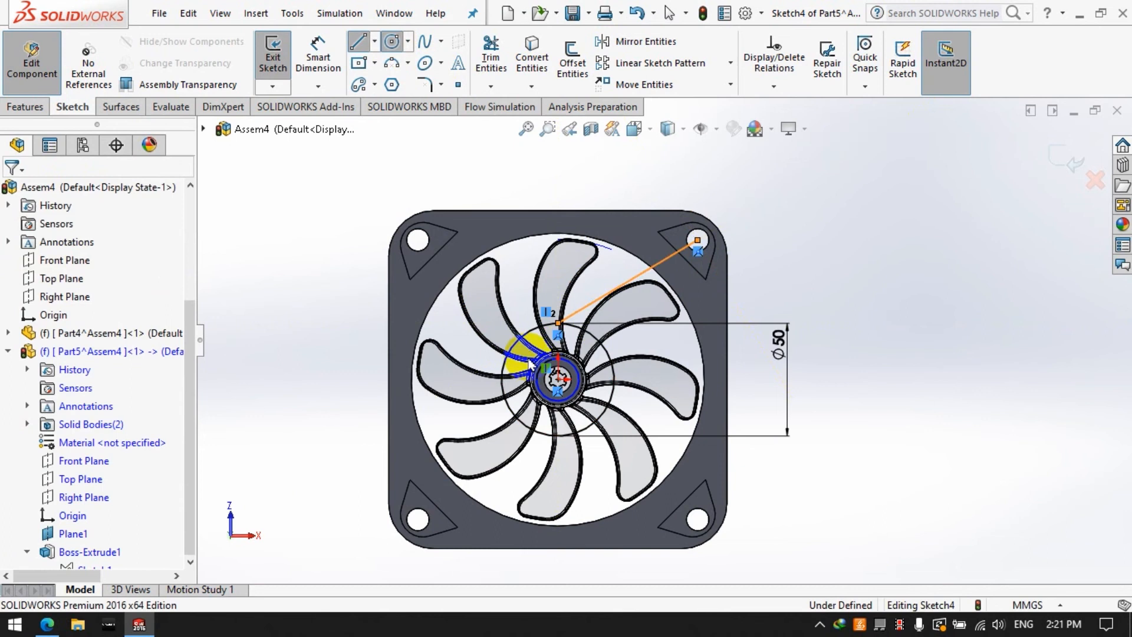
{"action": "left_click", "coordinate": [558, 379]}
{"action": "left_click", "coordinate": [452, 270]}
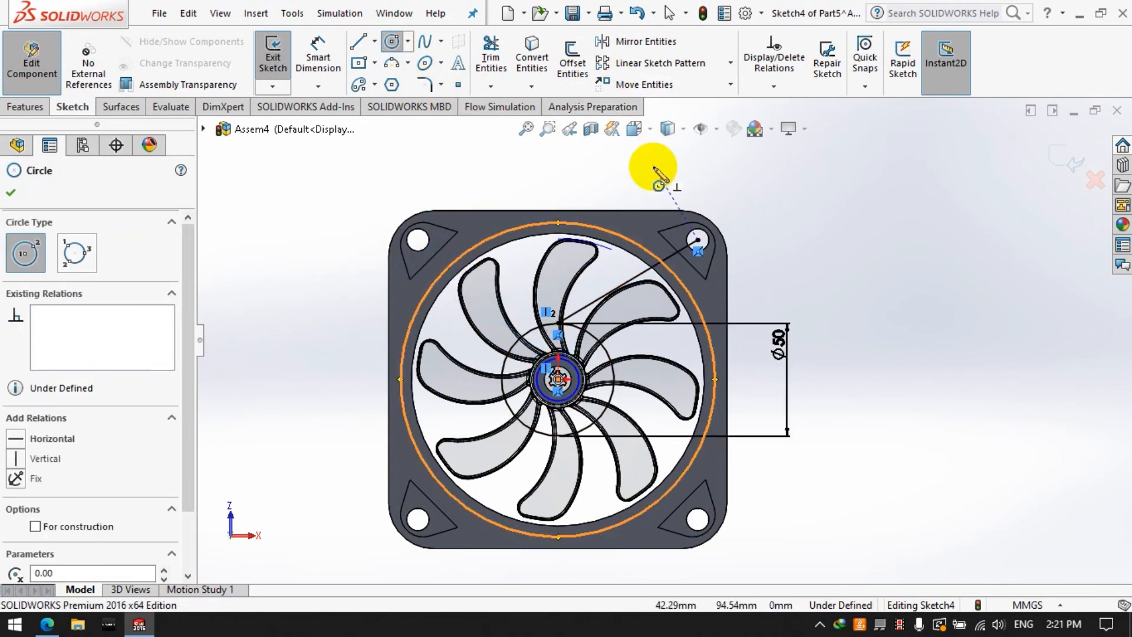
{"action": "left_click", "coordinate": [391, 42]}
{"action": "left_click", "coordinate": [491, 57]}
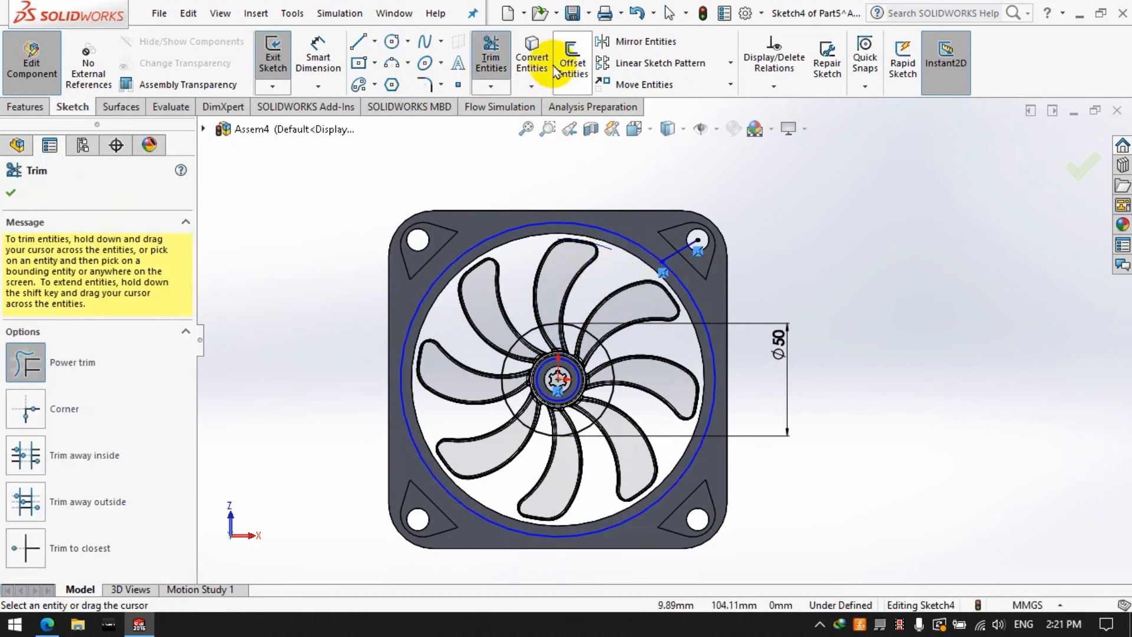
Step: Sketch a line from the upper-right corner hole's centre tangent to the 50 mm circle and trim its excess beyond the circle
{"action": "left_click", "coordinate": [358, 43]}
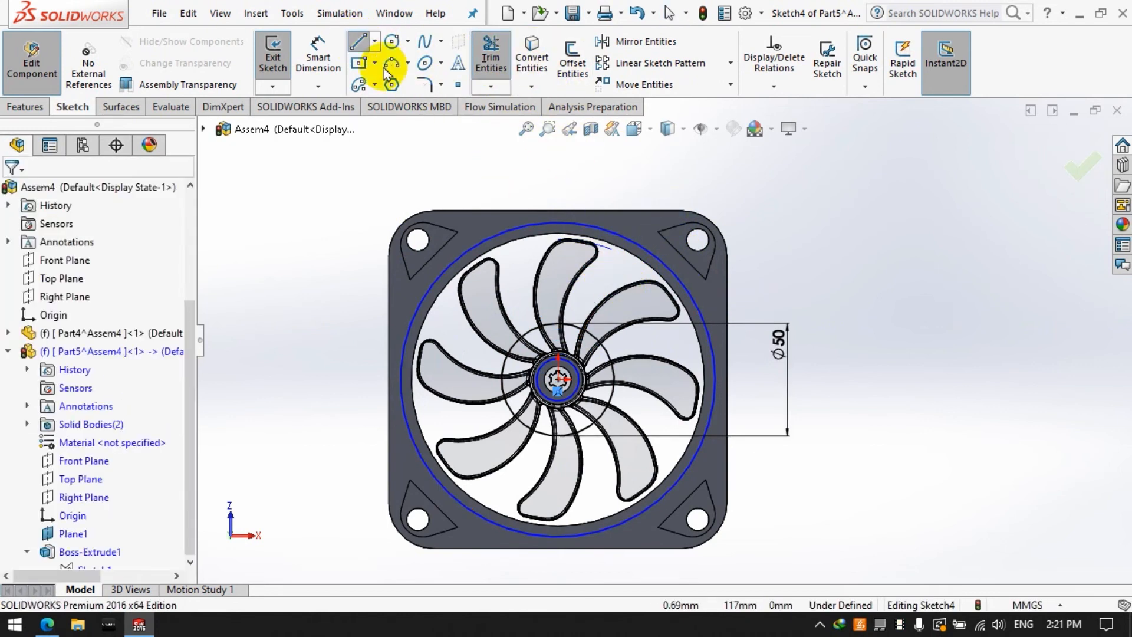
{"action": "left_click_drag", "start_coordinate": [697, 240], "coordinate": [336, 399]}
{"action": "left_click", "coordinate": [773, 86]}
{"action": "left_click", "coordinate": [776, 122]}
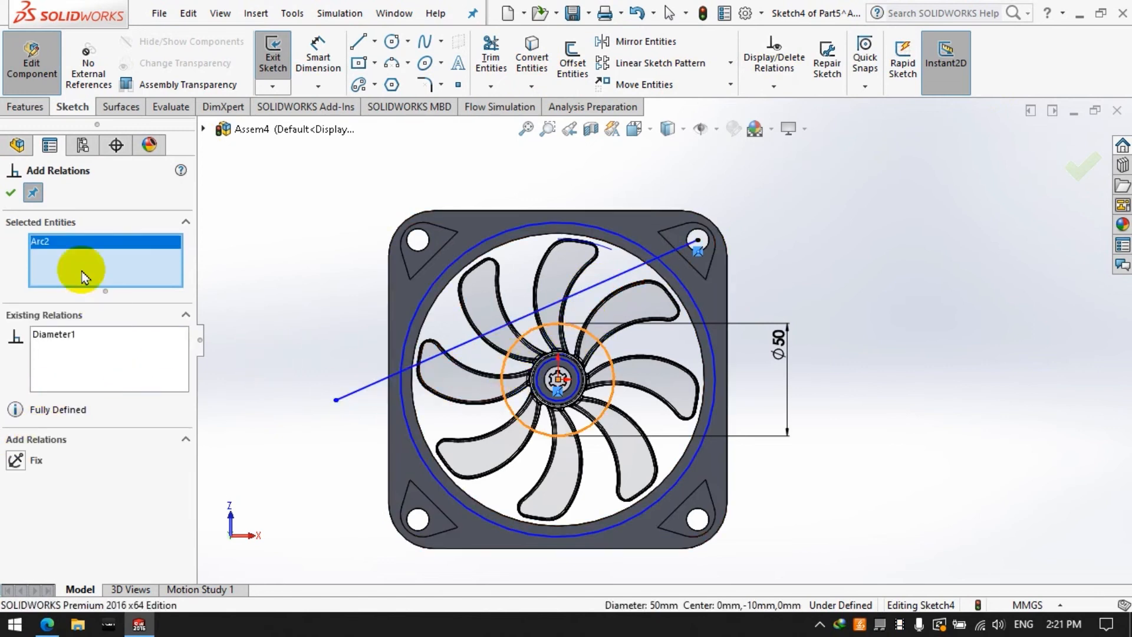
{"action": "left_click", "coordinate": [337, 399], "text": "ctrl"}
{"action": "left_click", "coordinate": [16, 461]}
{"action": "left_click", "coordinate": [10, 192]}
{"action": "left_click", "coordinate": [491, 59]}
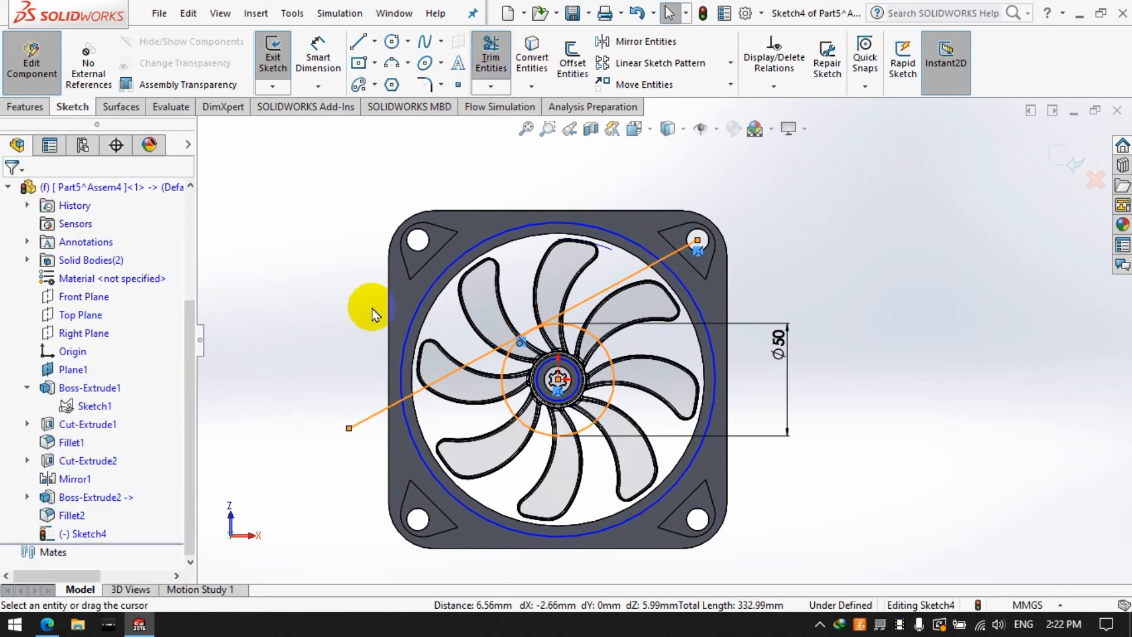
{"action": "left_click_drag", "start_coordinate": [369, 423], "coordinate": [457, 349]}
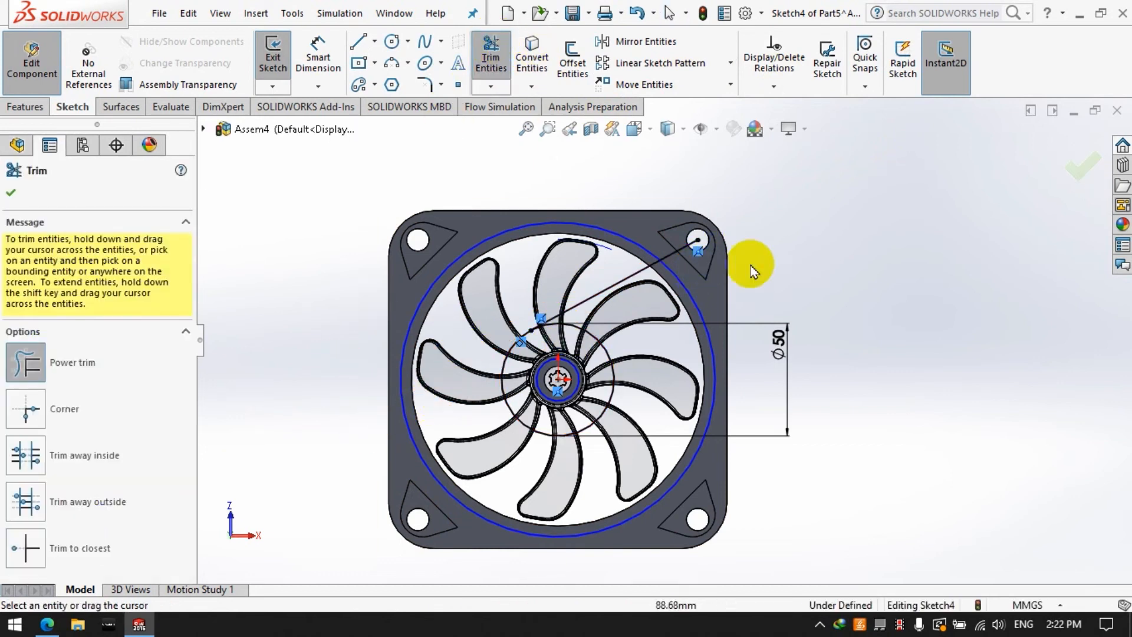
Step: Offset the tangent line by 4 mm toward the hub, using the reversed direction
{"action": "scroll", "coordinate": [790, 274], "scroll_direction": "down", "scroll_amount": 1}
{"action": "scroll", "coordinate": [568, 366], "scroll_direction": "down", "scroll_amount": 2}
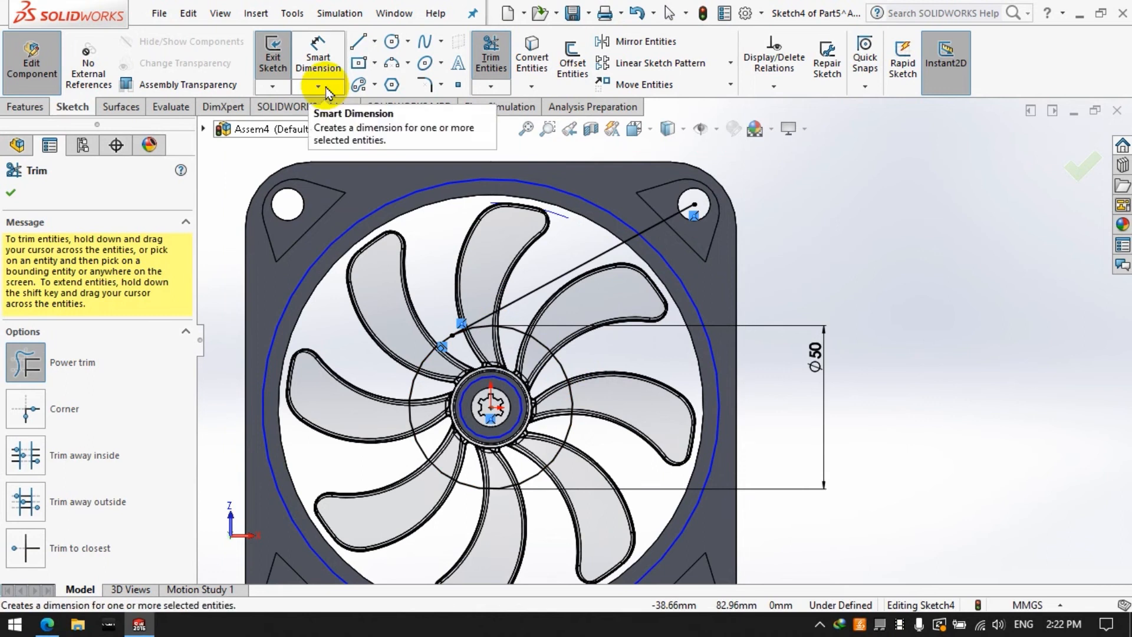
{"action": "left_click", "coordinate": [572, 62]}
{"action": "left_click", "coordinate": [544, 283]}
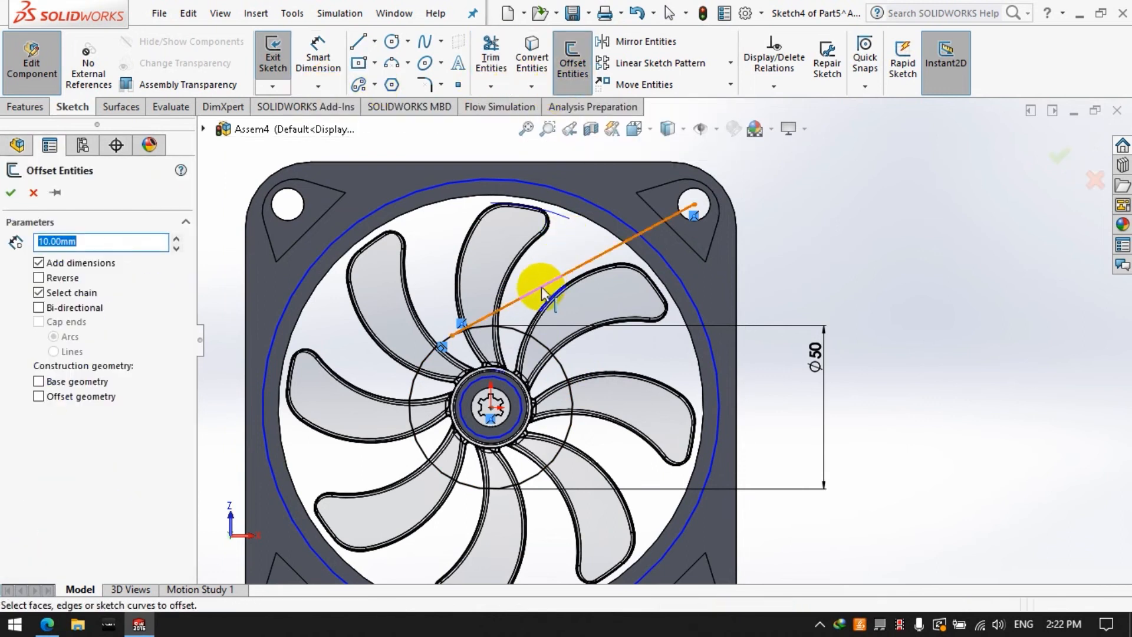
{"action": "left_click", "coordinate": [452, 336]}
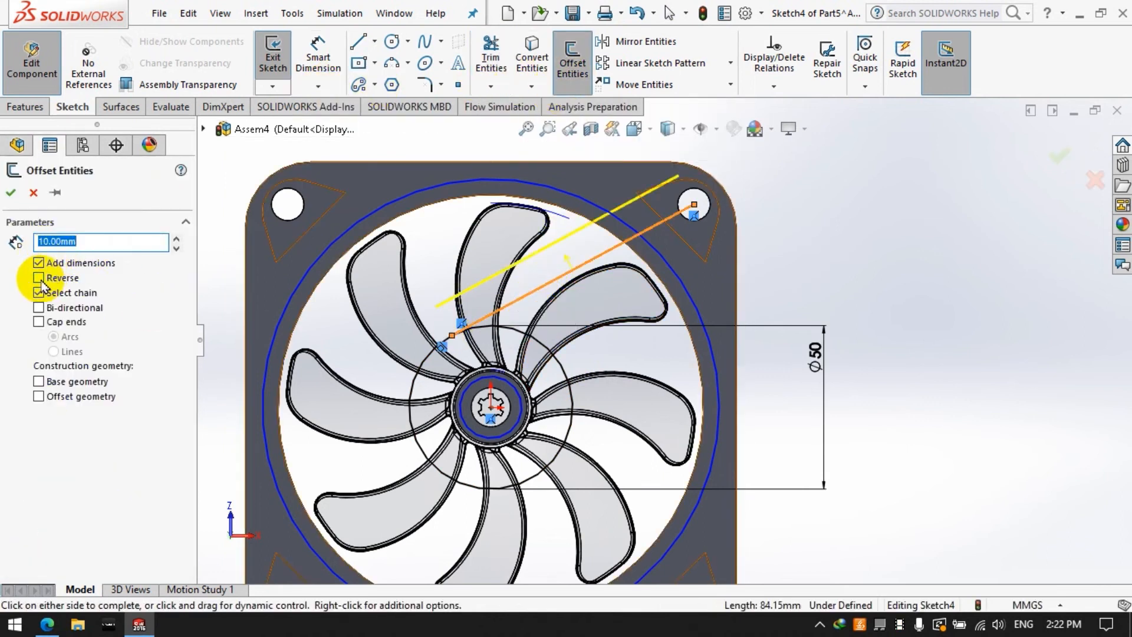
{"action": "left_click", "coordinate": [40, 279]}
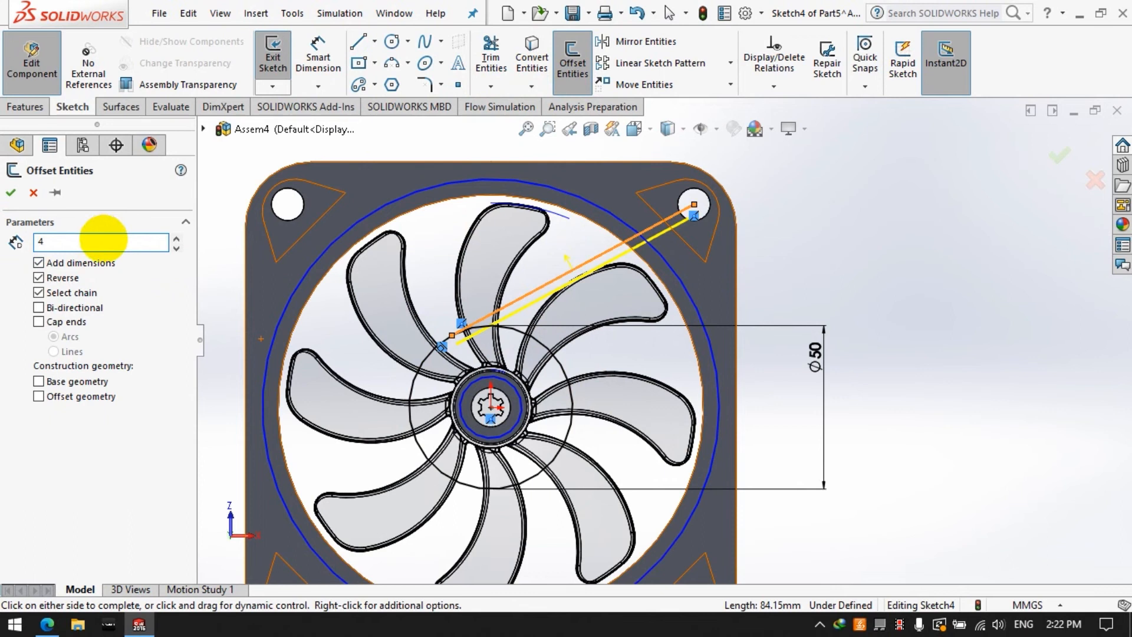
{"action": "left_click", "coordinate": [11, 193]}
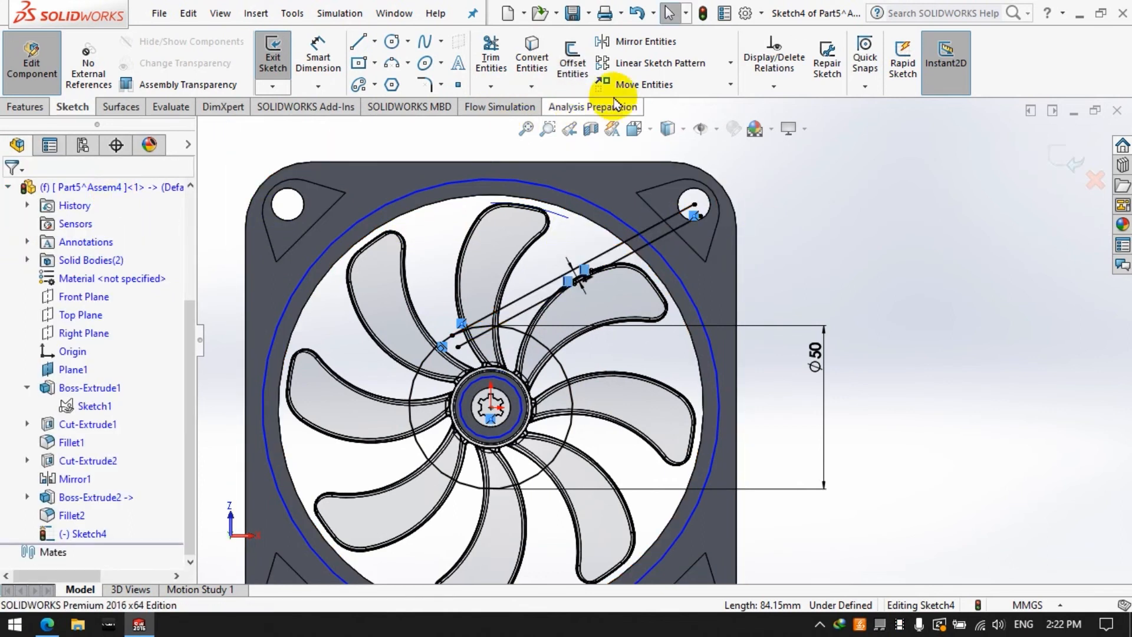
Step: Create a circular sketch pattern of the two parallel strut lines with four instances around the hub centre
{"action": "left_click", "coordinate": [729, 63]}
{"action": "left_click", "coordinate": [705, 106]}
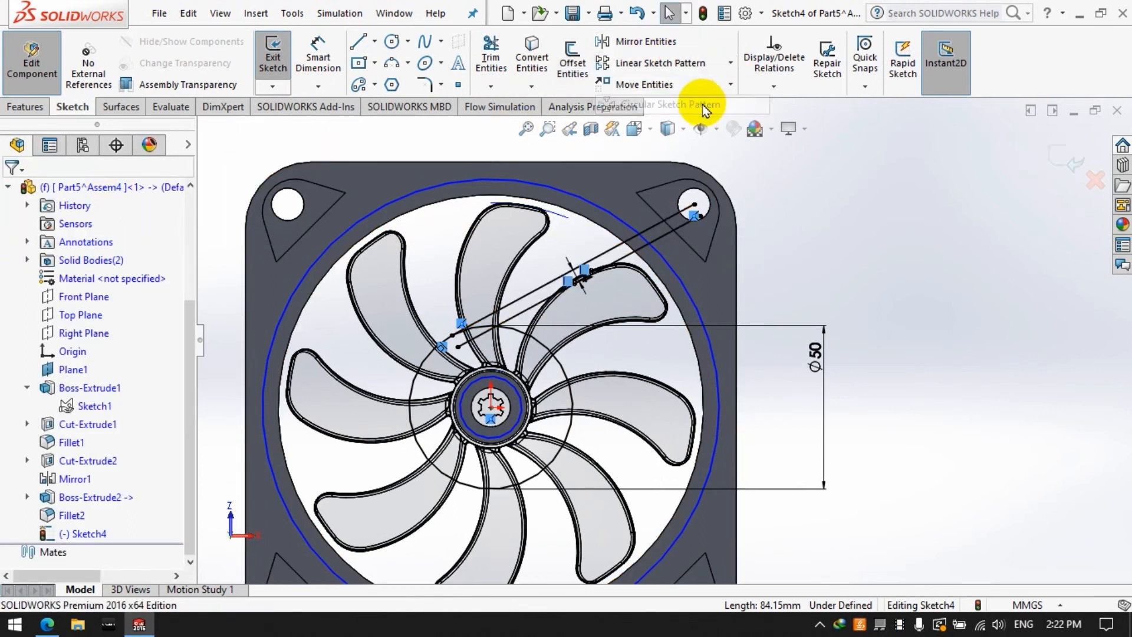
{"action": "left_click", "coordinate": [546, 283]}
{"action": "left_click", "coordinate": [539, 302]}
{"action": "left_click", "coordinate": [11, 192]}
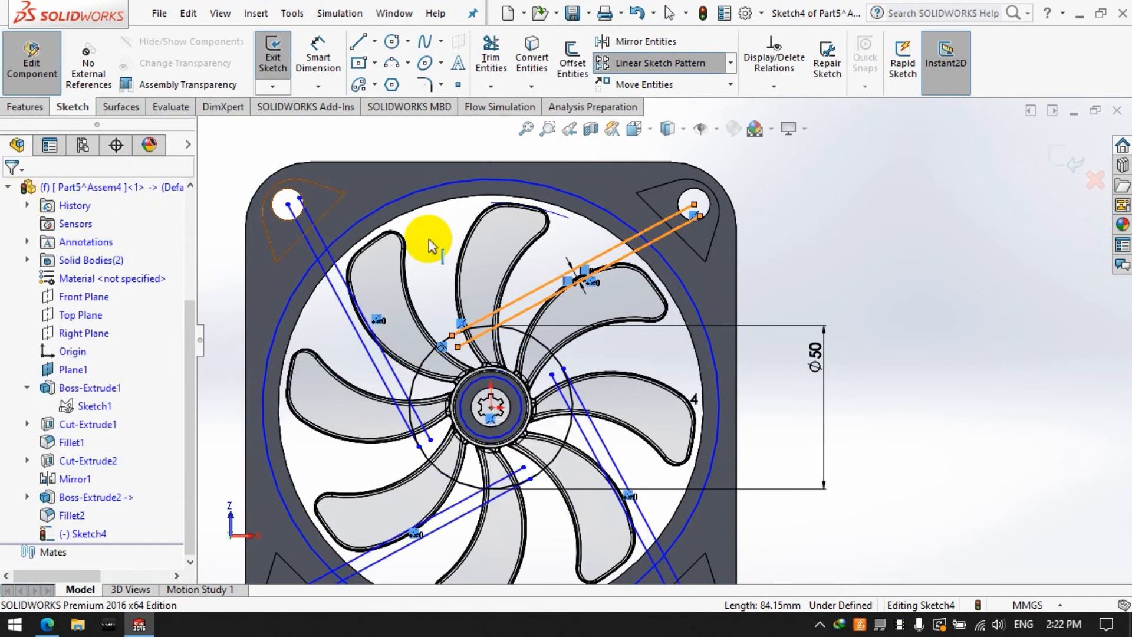
{"action": "scroll", "coordinate": [808, 278], "scroll_direction": "up", "scroll_amount": 3}
{"action": "scroll", "coordinate": [720, 442], "scroll_direction": "down", "scroll_amount": 2}
{"action": "scroll", "coordinate": [370, 448], "scroll_direction": "up", "scroll_amount": 1}
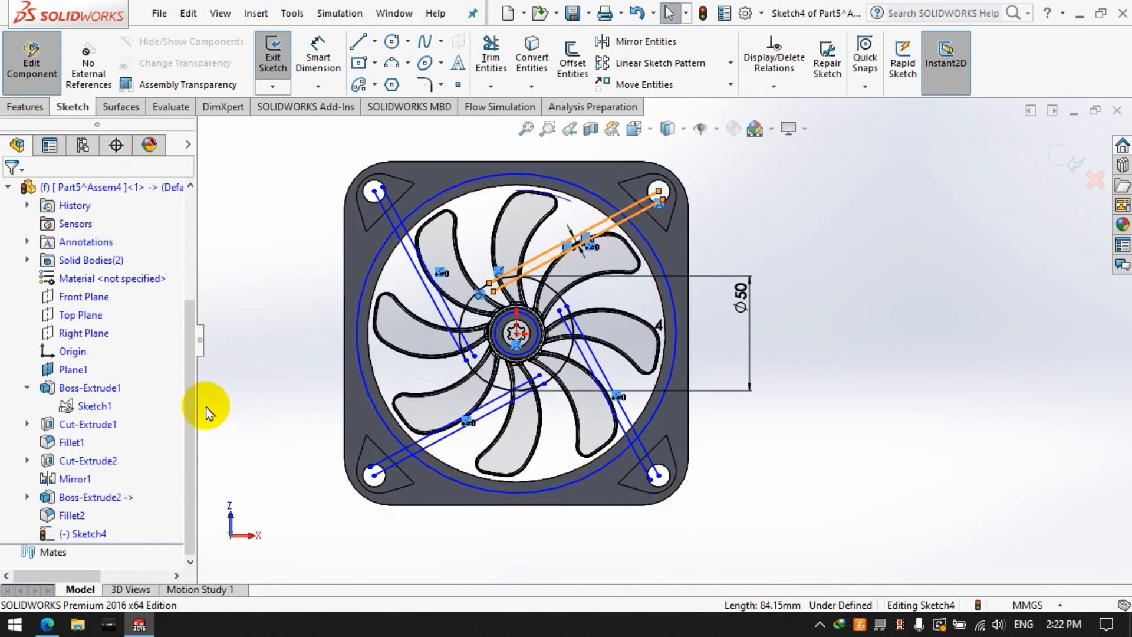
Step: Start a boss extrude of the sketch, selecting the four strut regions and the ring region around the hub as contours
{"action": "left_click", "coordinate": [26, 106]}
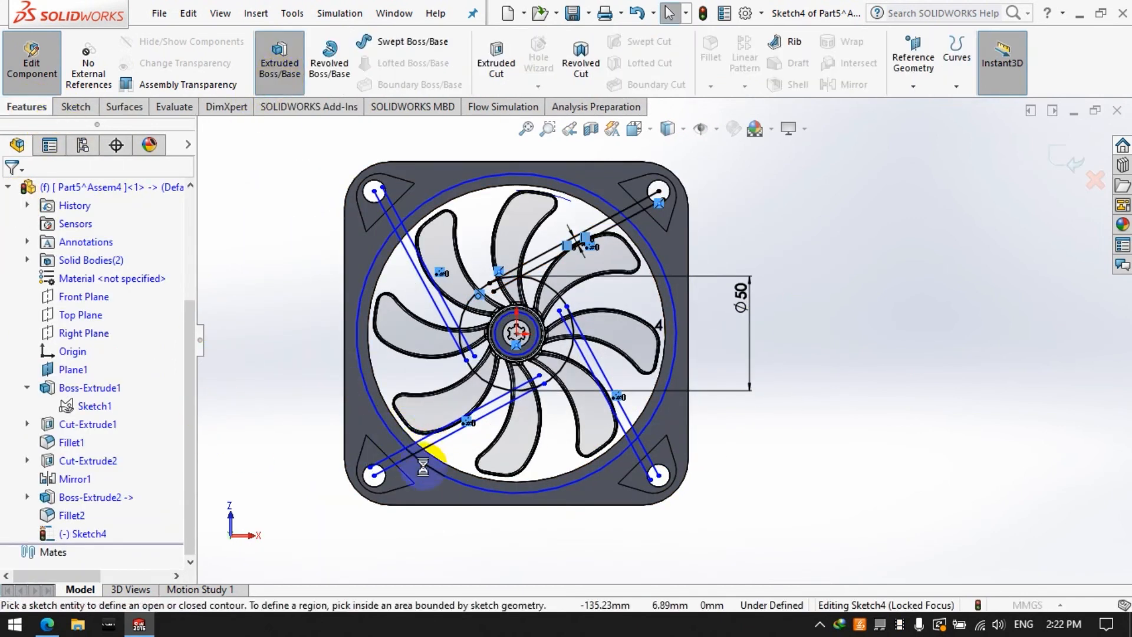
{"action": "scroll", "coordinate": [465, 395], "scroll_direction": "down", "scroll_amount": 4}
{"action": "left_click", "coordinate": [472, 387]}
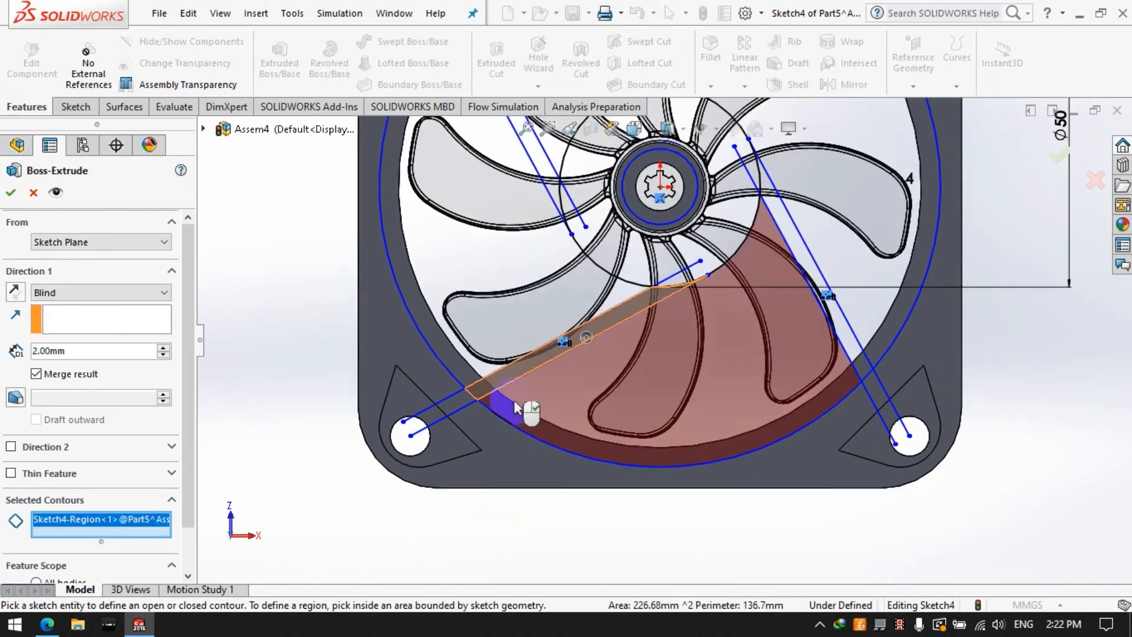
{"action": "scroll", "coordinate": [682, 283], "scroll_direction": "down", "scroll_amount": 2}
{"action": "left_click", "coordinate": [682, 283]}
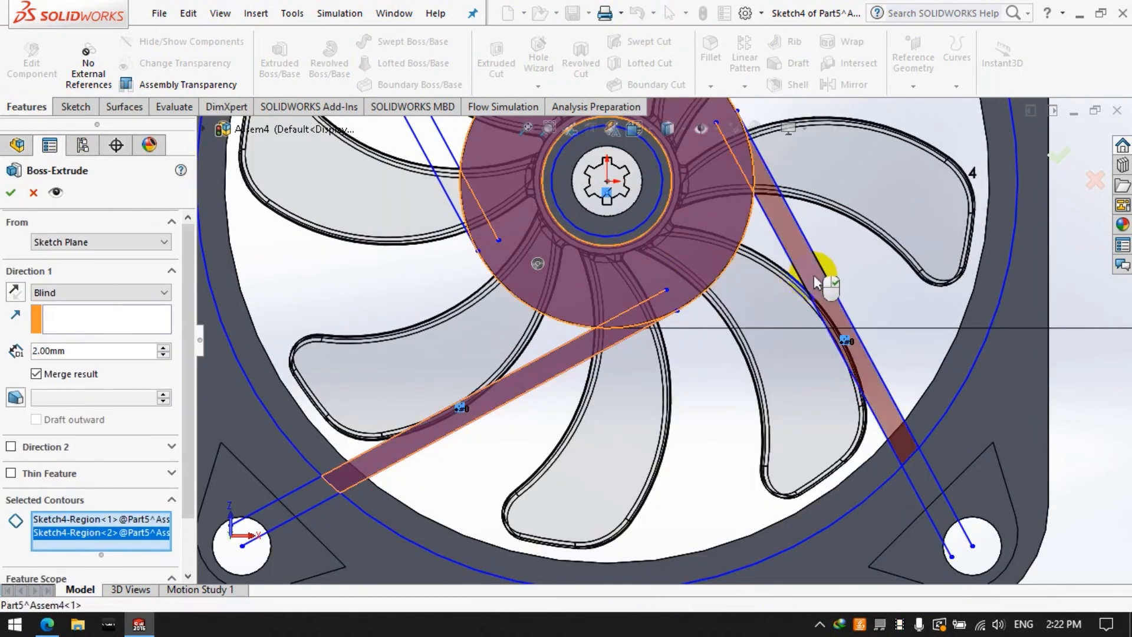
{"action": "left_click", "coordinate": [816, 274]}
{"action": "scroll", "coordinate": [793, 262], "scroll_direction": "up", "scroll_amount": 3}
{"action": "scroll", "coordinate": [698, 151], "scroll_direction": "down", "scroll_amount": 6}
{"action": "left_click", "coordinate": [621, 183]}
{"action": "scroll", "coordinate": [484, 319], "scroll_direction": "up", "scroll_amount": 3}
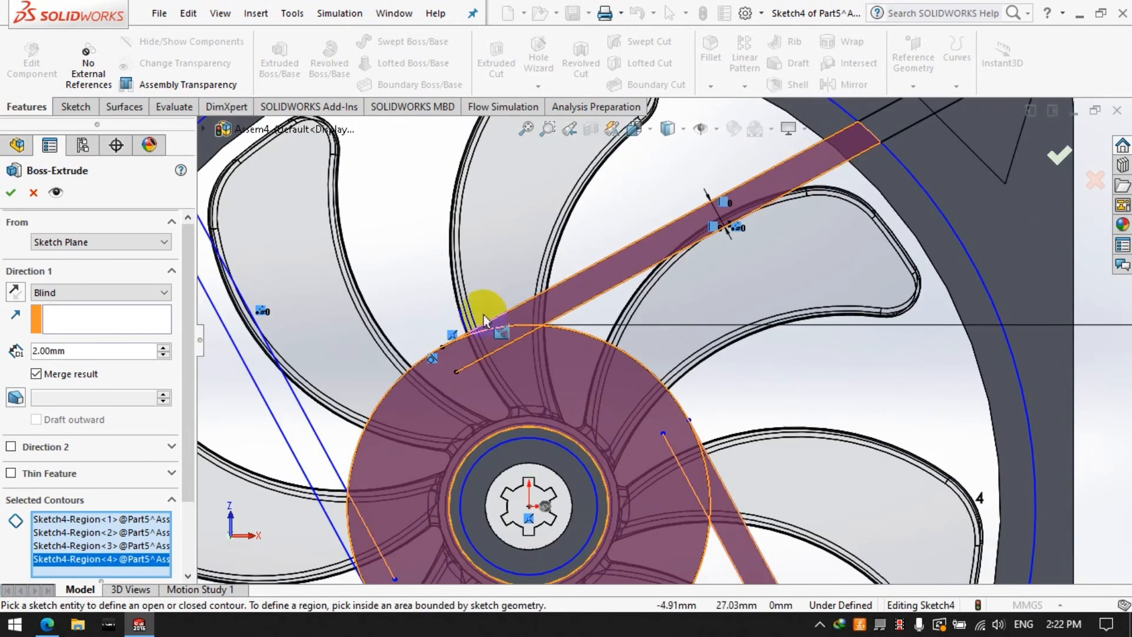
{"action": "left_click", "coordinate": [308, 464]}
{"action": "scroll", "coordinate": [505, 417], "scroll_direction": "up", "scroll_amount": 3}
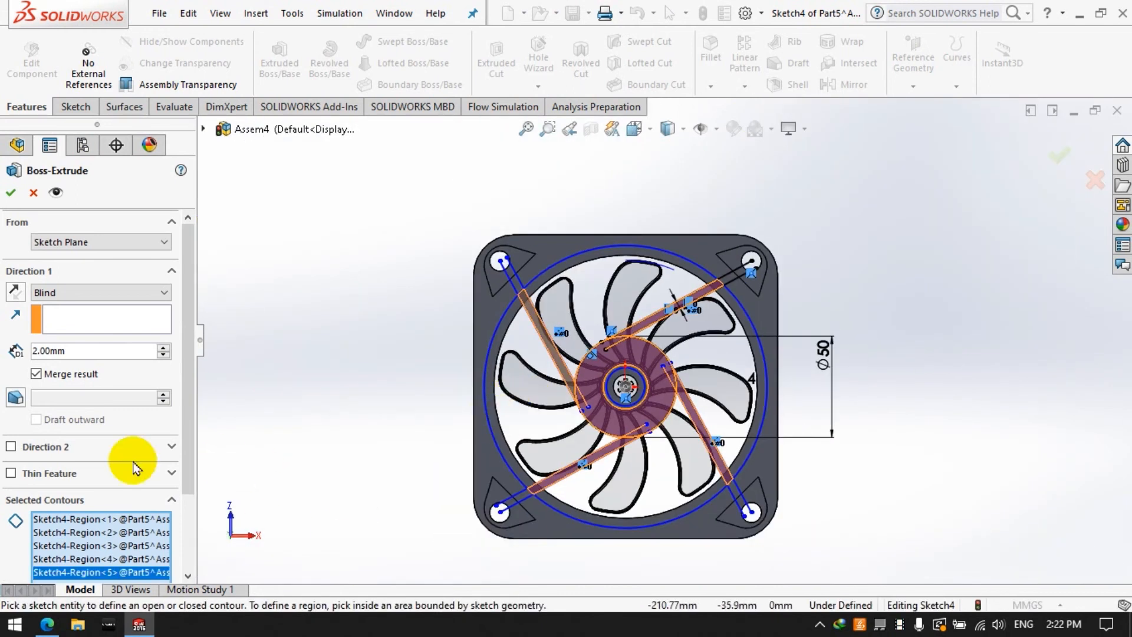
Step: Extrude the four struts and hub region 4 mm in the reversed direction, toward the opposite flange
{"action": "middle_click_drag", "start_coordinate": [355, 335], "coordinate": [514, 378]}
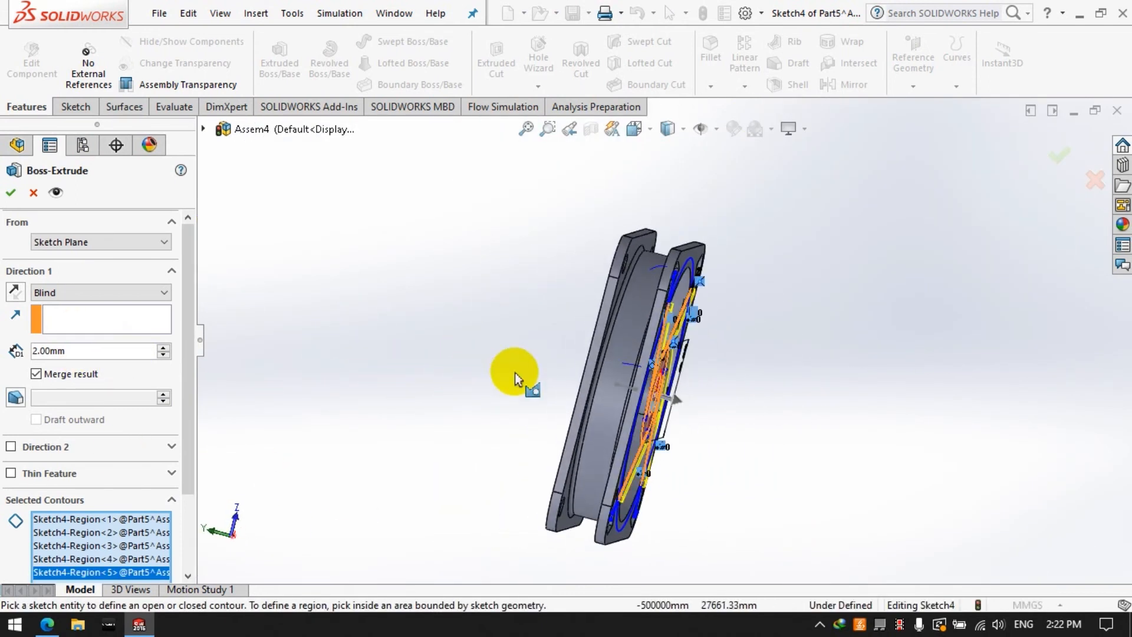
{"action": "left_click", "coordinate": [164, 348]}
{"action": "key", "text": "BackSpace"}
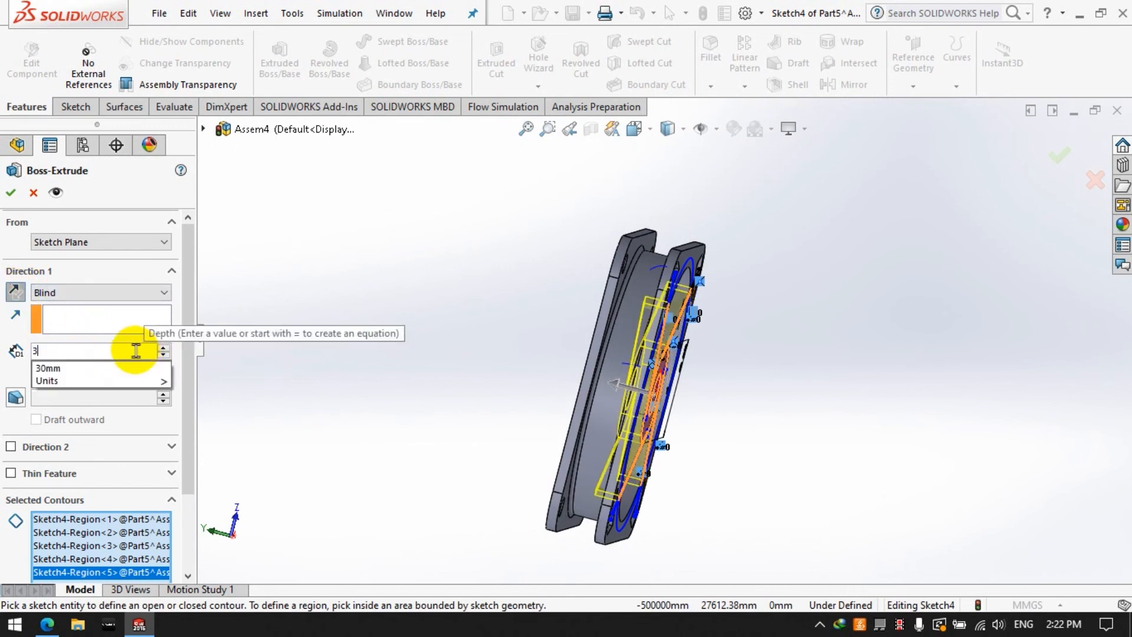
{"action": "type", "text": "32"}
{"action": "key", "text": "Return"}
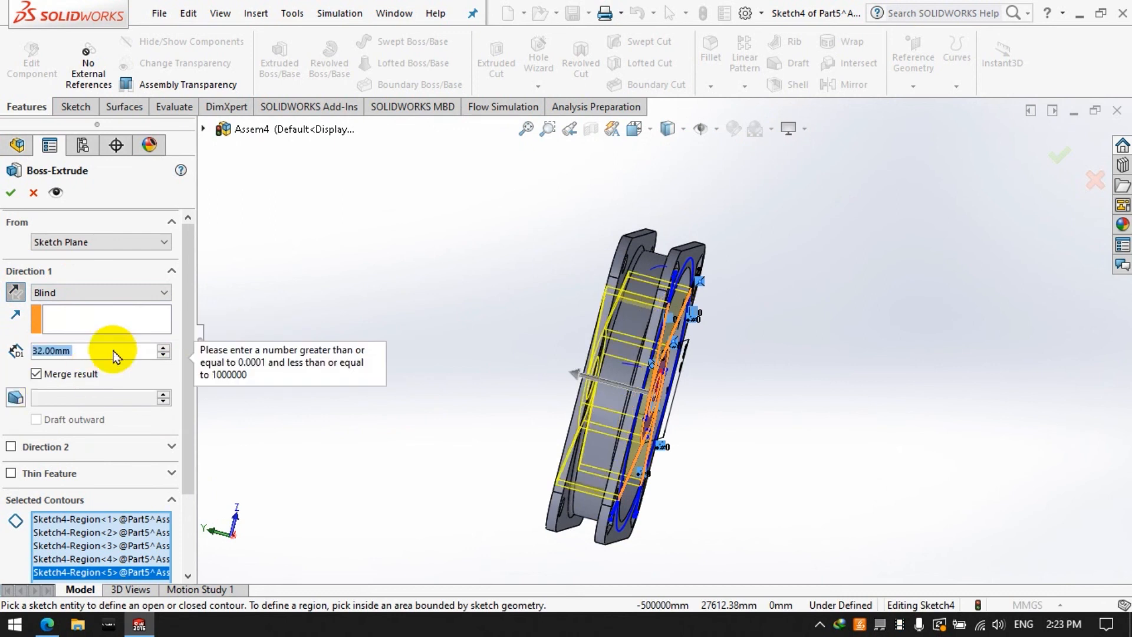
{"action": "left_click", "coordinate": [115, 349]}
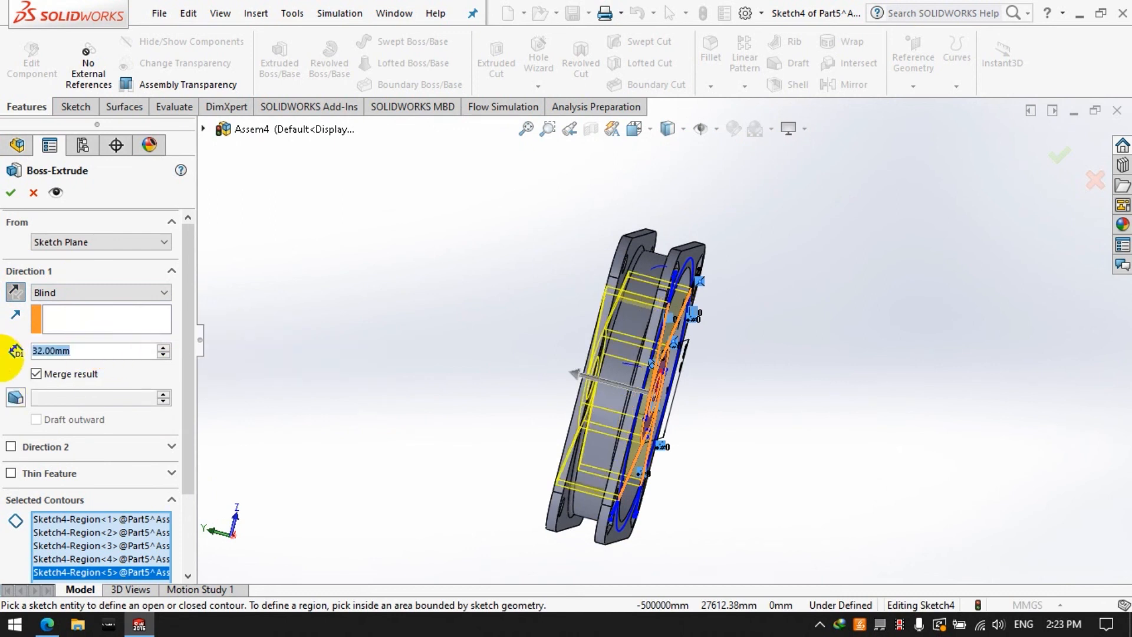
{"action": "type", "text": "4"}
{"action": "key", "text": "Return"}
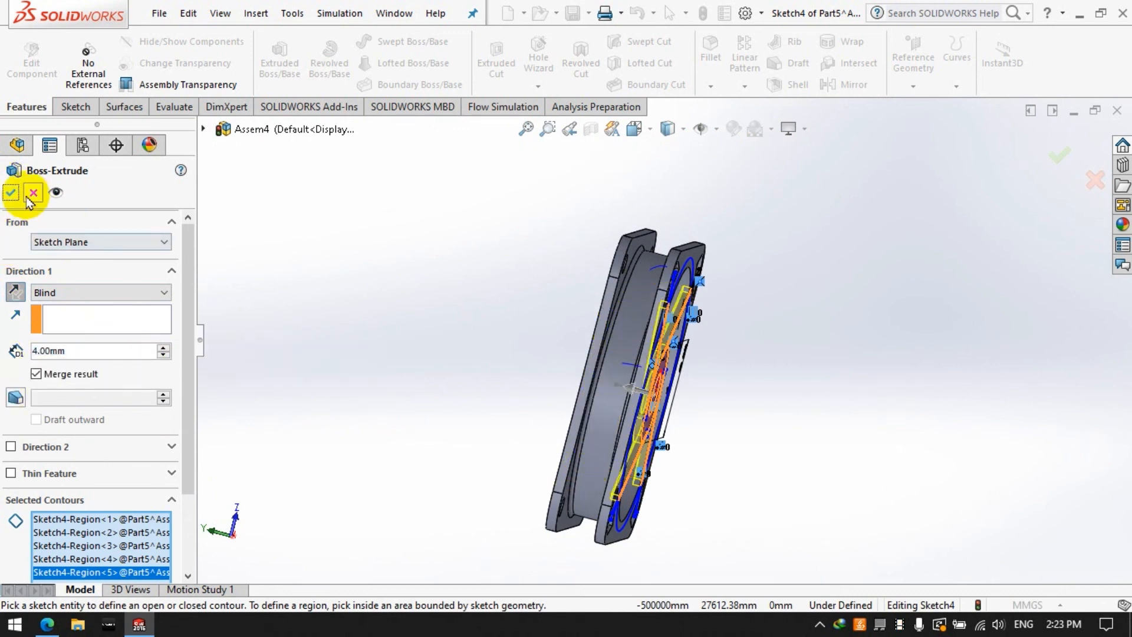
{"action": "left_click", "coordinate": [14, 194]}
Step: Start a sketch on the lower flange's inner face and orient the view normal to it
{"action": "middle_click_drag", "start_coordinate": [539, 346], "coordinate": [702, 508]}
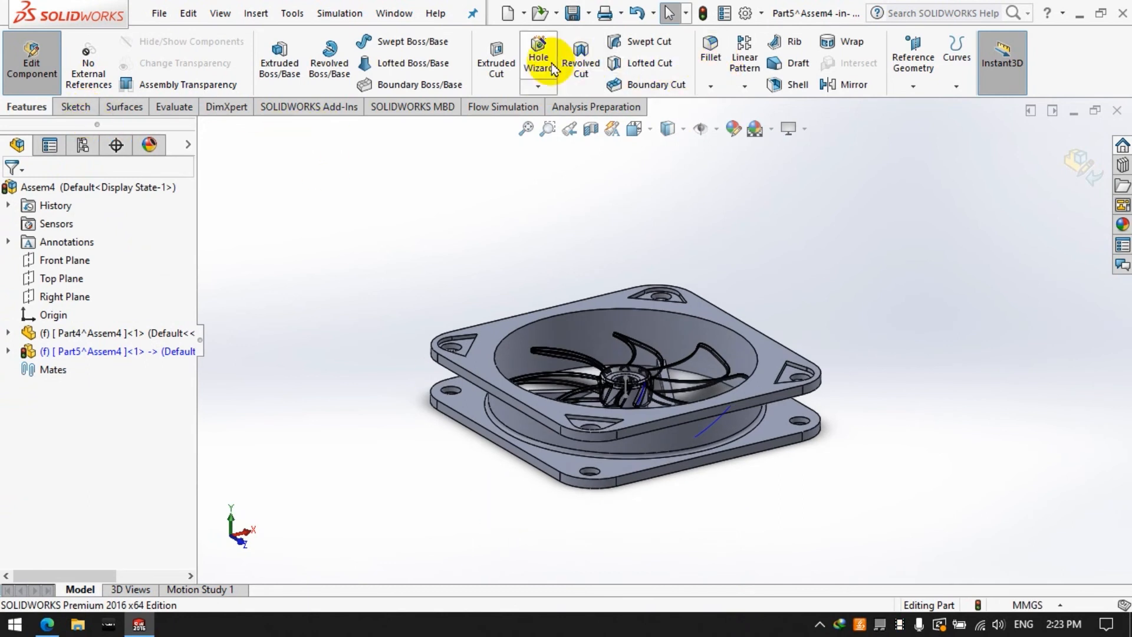
{"action": "left_click", "coordinate": [74, 107]}
{"action": "left_click", "coordinate": [272, 56]}
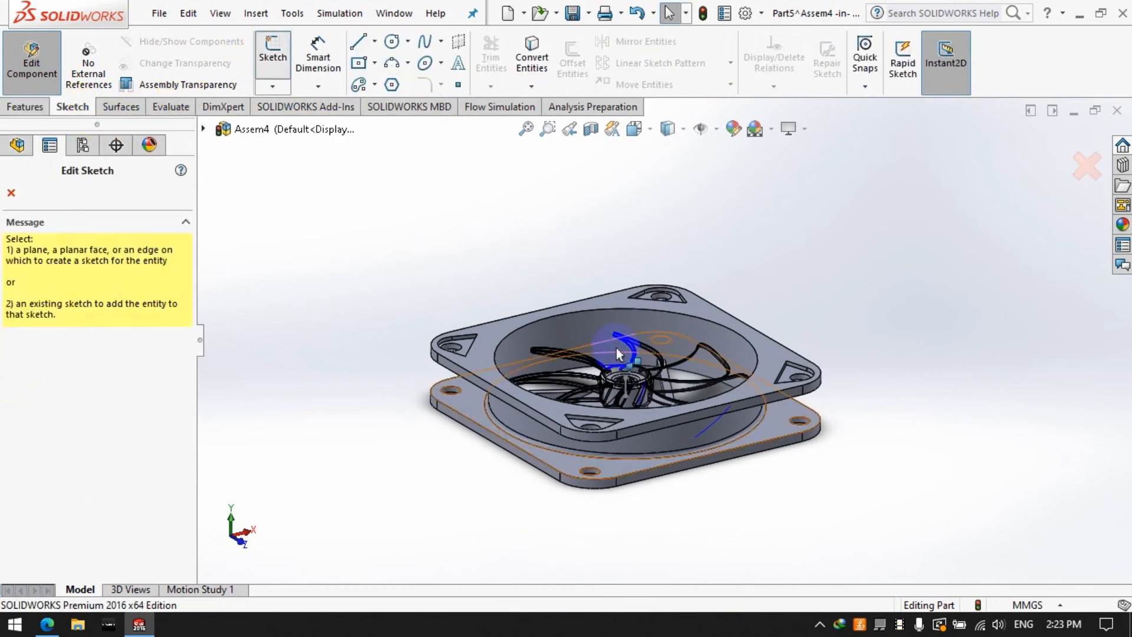
{"action": "left_click", "coordinate": [619, 475]}
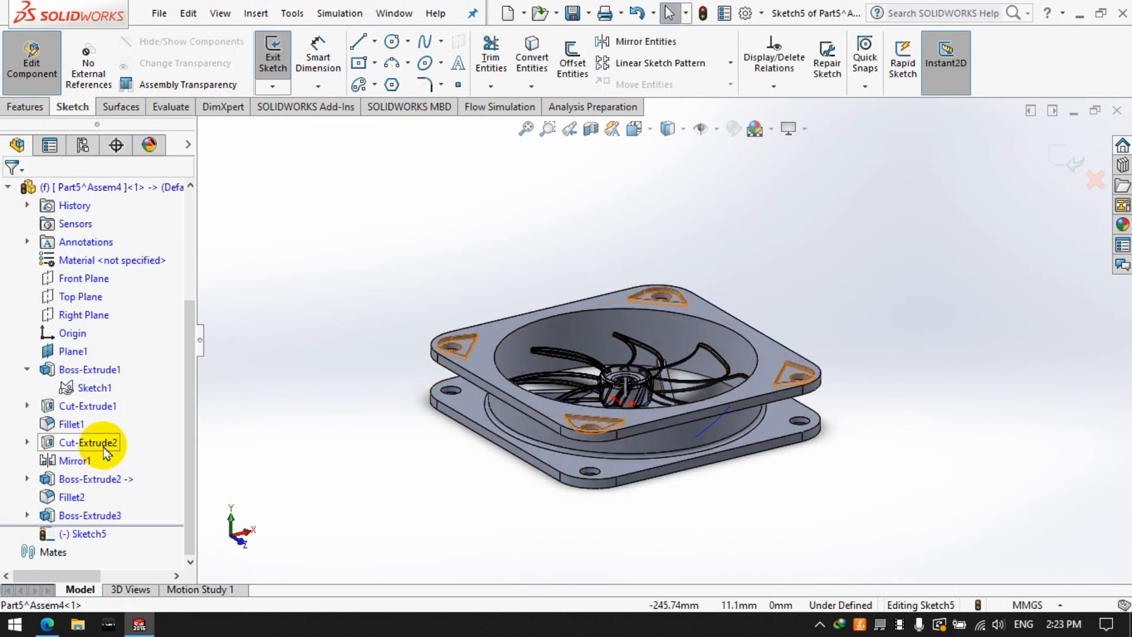
{"action": "right_click", "coordinate": [80, 537]}
{"action": "left_click", "coordinate": [110, 339]}
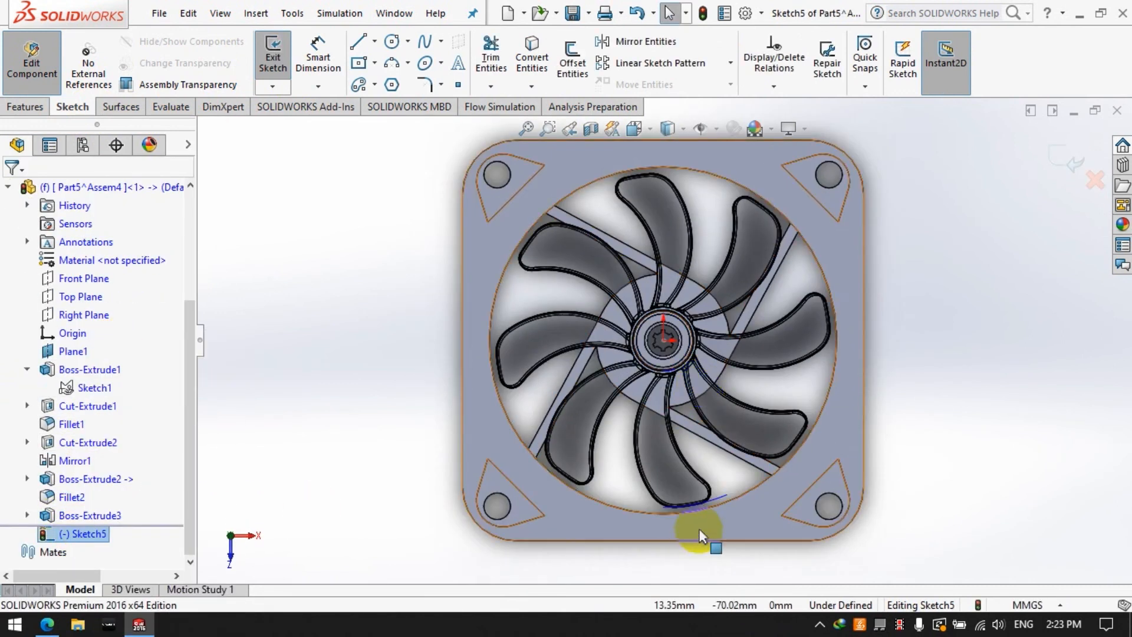
{"action": "scroll", "coordinate": [700, 534], "scroll_direction": "down", "scroll_amount": 3}
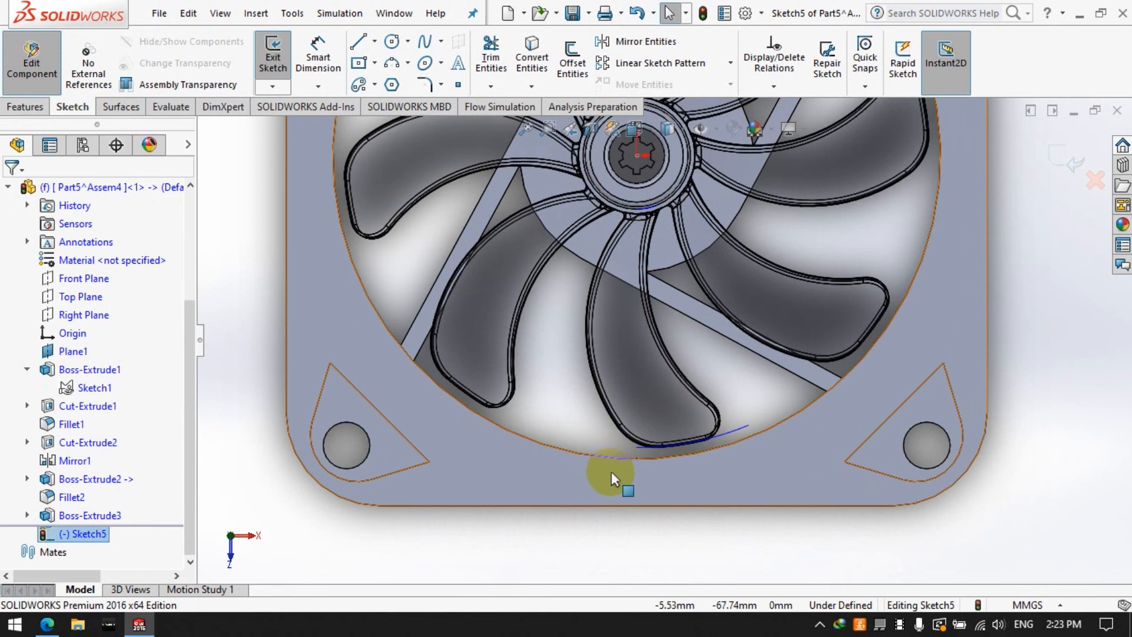
Step: Convert the 135 mm circular edge where the ring meets the lower flange into the sketch
{"action": "left_click", "coordinate": [523, 68]}
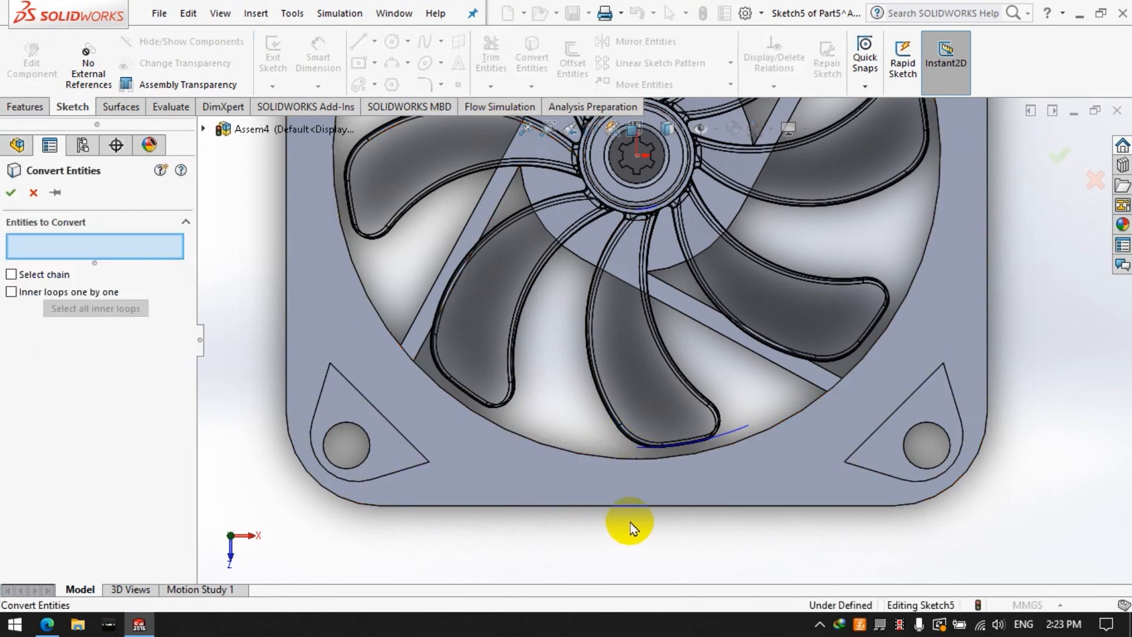
{"action": "middle_click_drag", "start_coordinate": [631, 523], "coordinate": [639, 501]}
{"action": "left_click", "coordinate": [633, 571]}
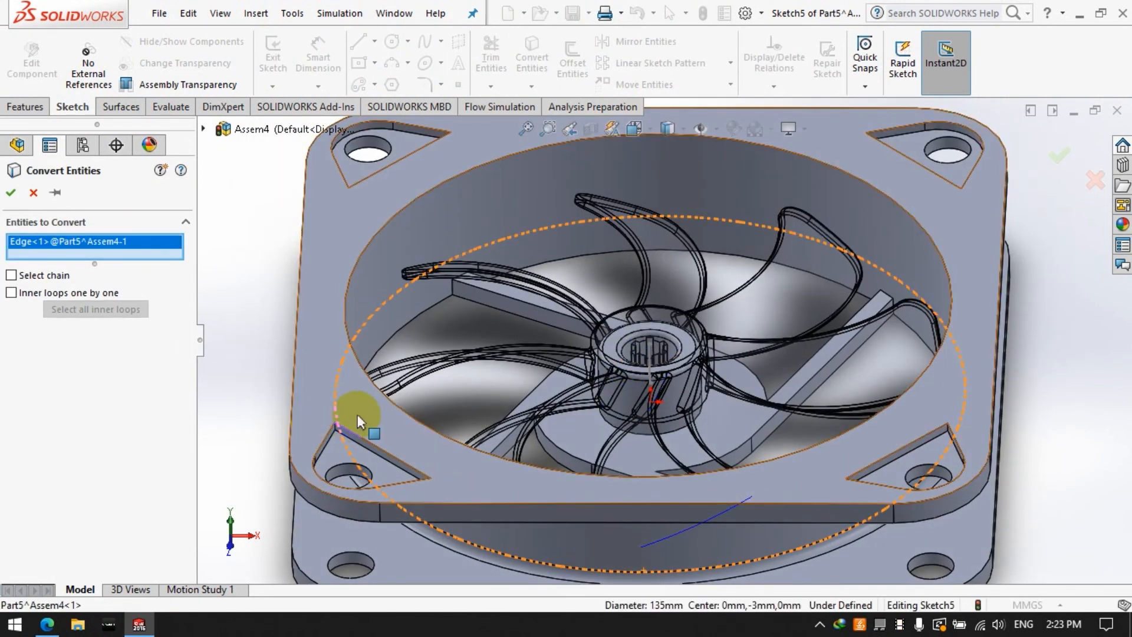
{"action": "scroll", "coordinate": [358, 415], "scroll_direction": "up", "scroll_amount": 2}
{"action": "left_click", "coordinate": [10, 192]}
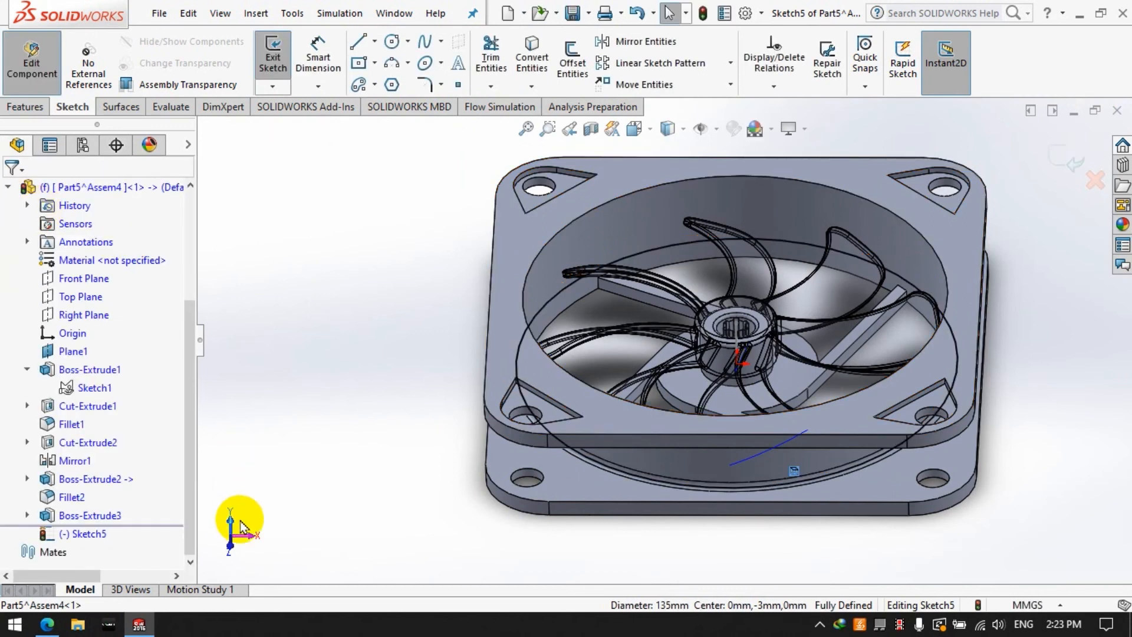
Step: Sketch a center rectangle about 5 mm wide and 10 mm high, centred on the converted circle's lowest point
{"action": "left_click", "coordinate": [231, 520]}
{"action": "scroll", "coordinate": [851, 439], "scroll_direction": "down", "scroll_amount": 4}
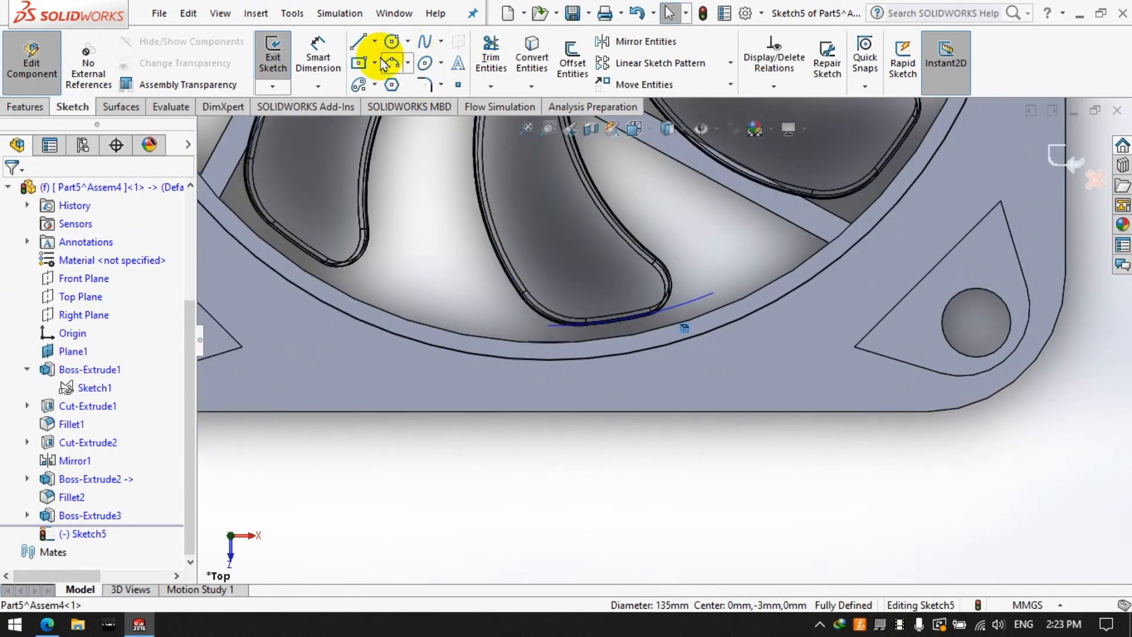
{"action": "left_click", "coordinate": [360, 62]}
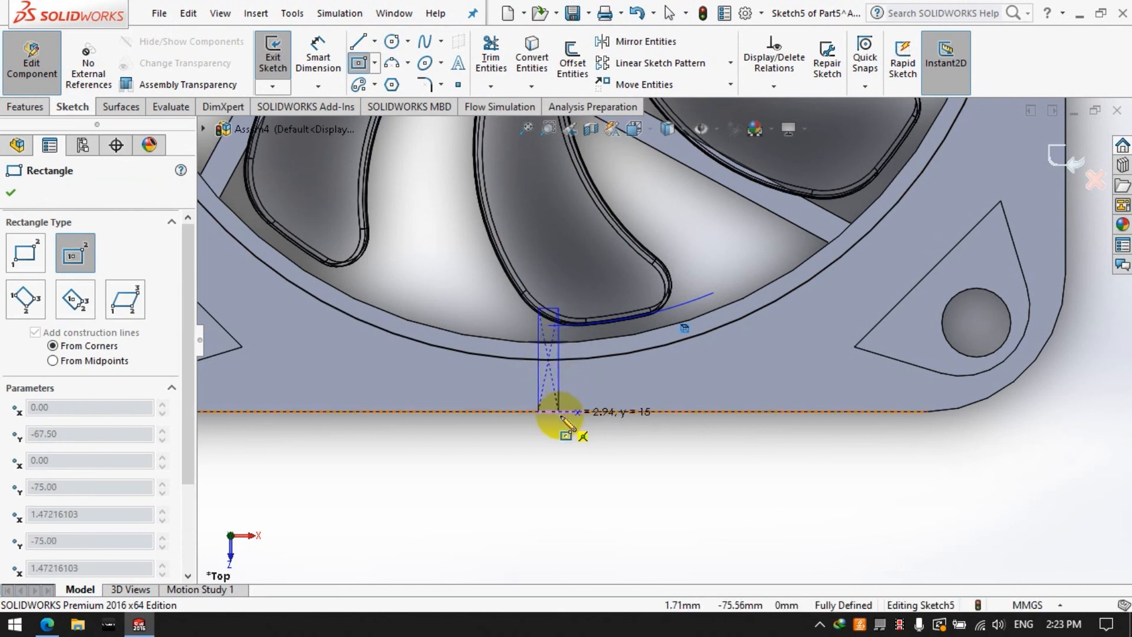
{"action": "left_click", "coordinate": [567, 393]}
Step: Dimension the rectangle 3 mm from its centre to its outer horizontal edge and 3 mm wide
{"action": "left_click", "coordinate": [318, 56]}
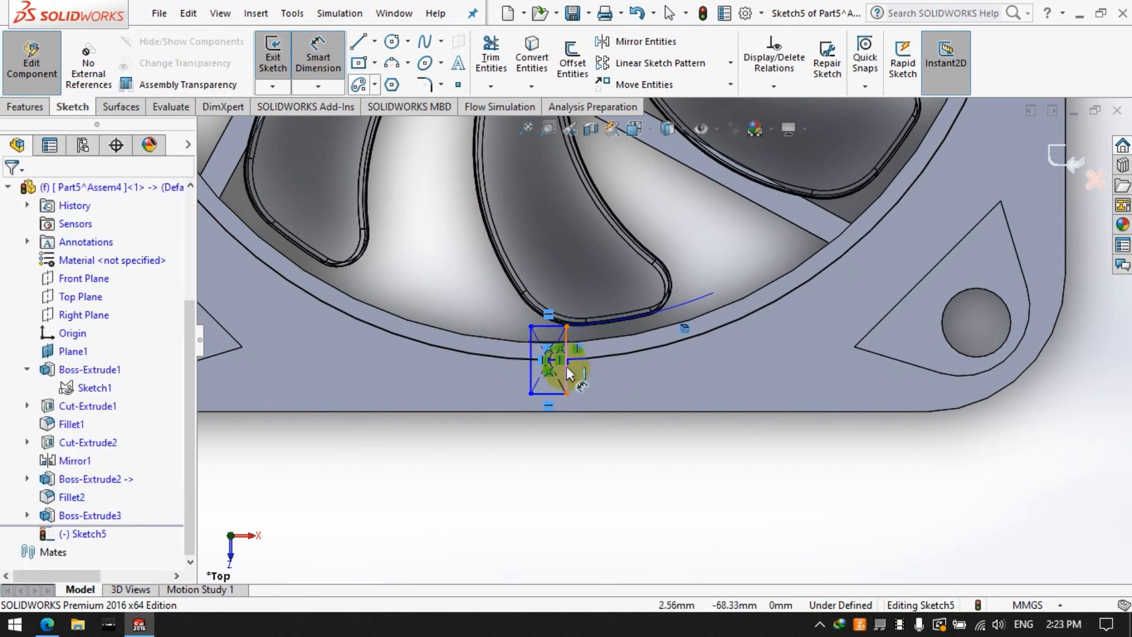
{"action": "left_click", "coordinate": [549, 360]}
{"action": "left_click", "coordinate": [547, 393]}
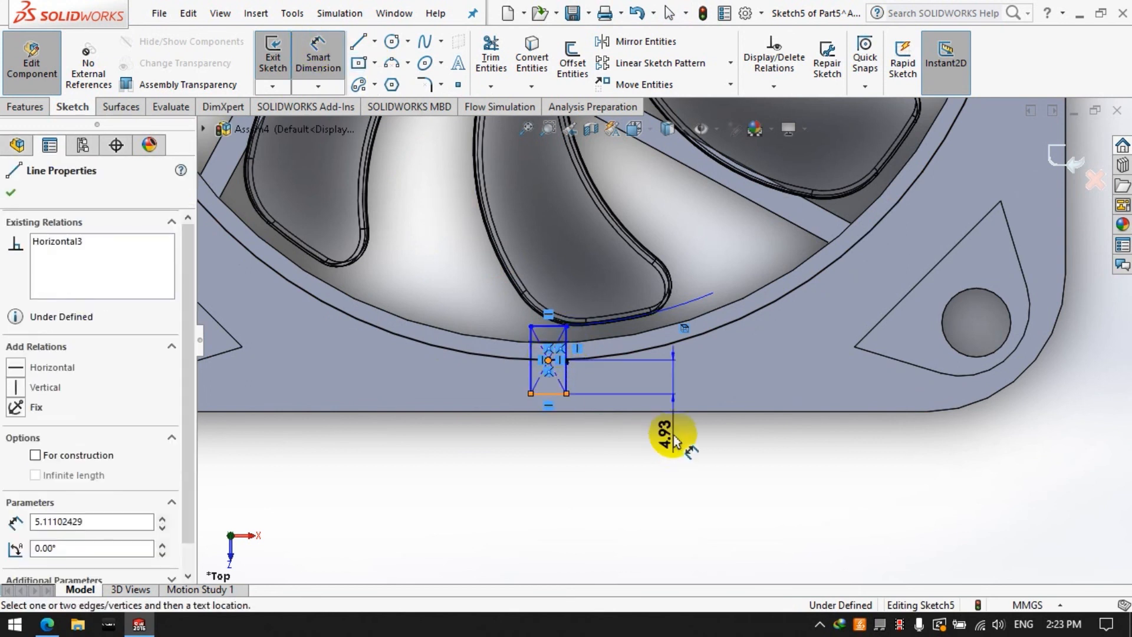
{"action": "left_click", "coordinate": [673, 452]}
{"action": "type", "text": "3"}
{"action": "key", "text": "Return"}
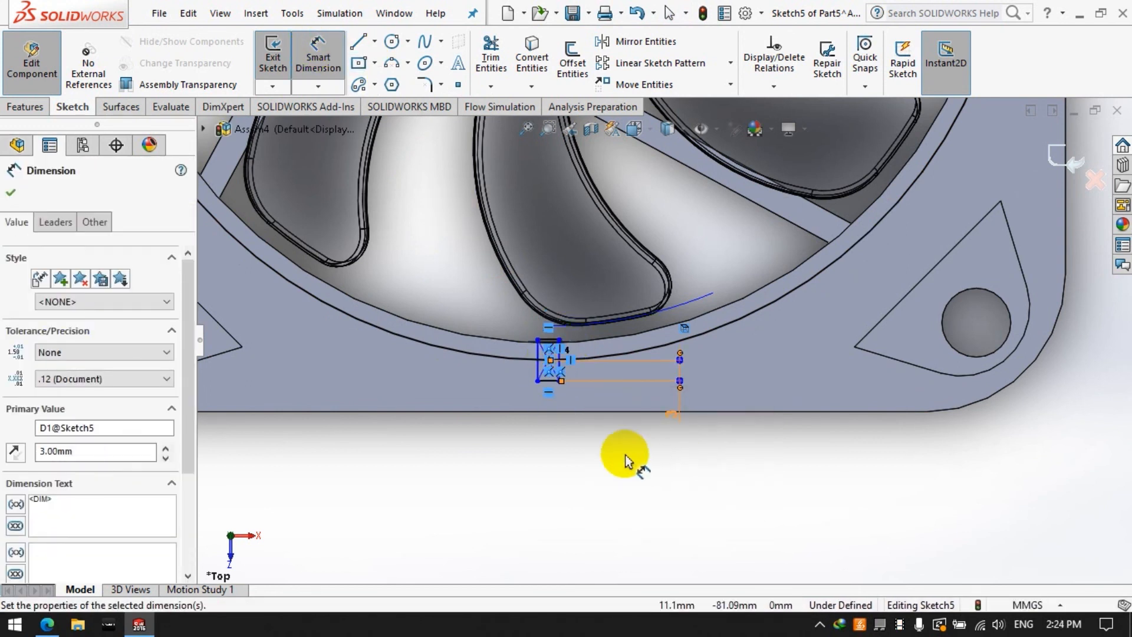
{"action": "left_click", "coordinate": [581, 491]}
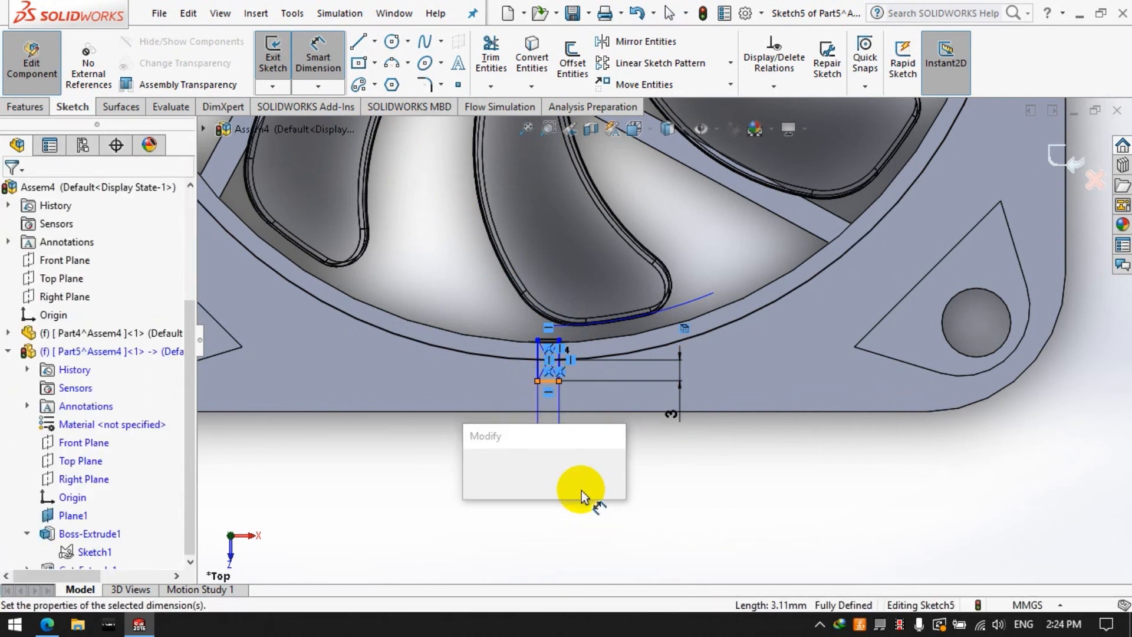
{"action": "type", "text": "3"}
{"action": "key", "text": "Return"}
Step: Trim away the rest of the converted circle and the rectangle's part inside it, keeping the closed outer profile
{"action": "left_click", "coordinate": [491, 61]}
{"action": "left_click_drag", "start_coordinate": [390, 360], "coordinate": [687, 362]}
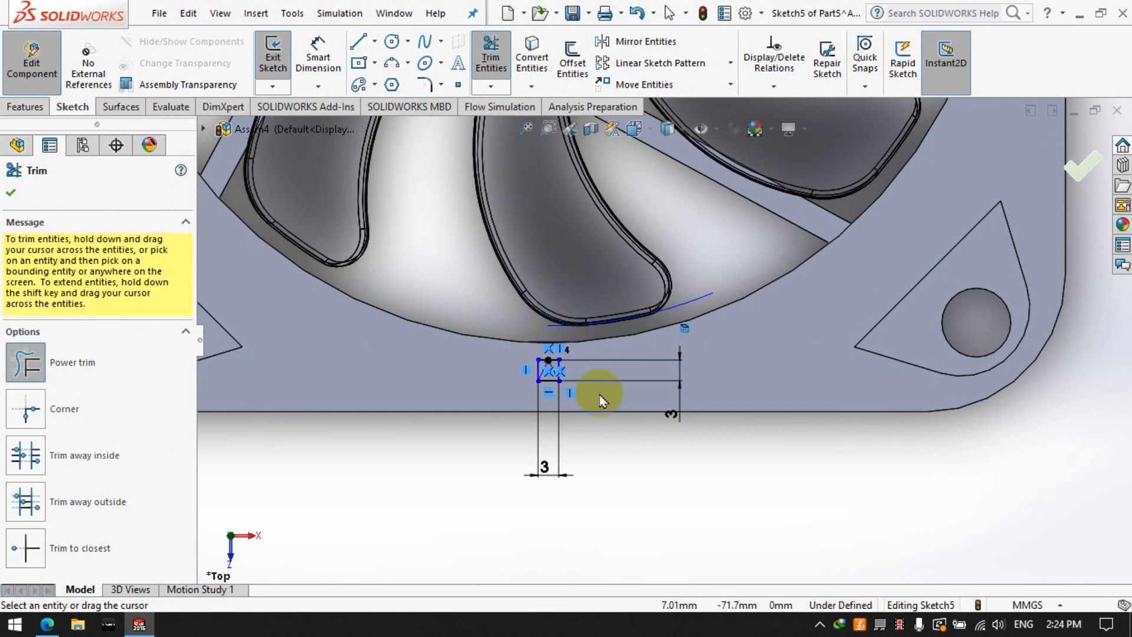
{"action": "left_click", "coordinate": [731, 63]}
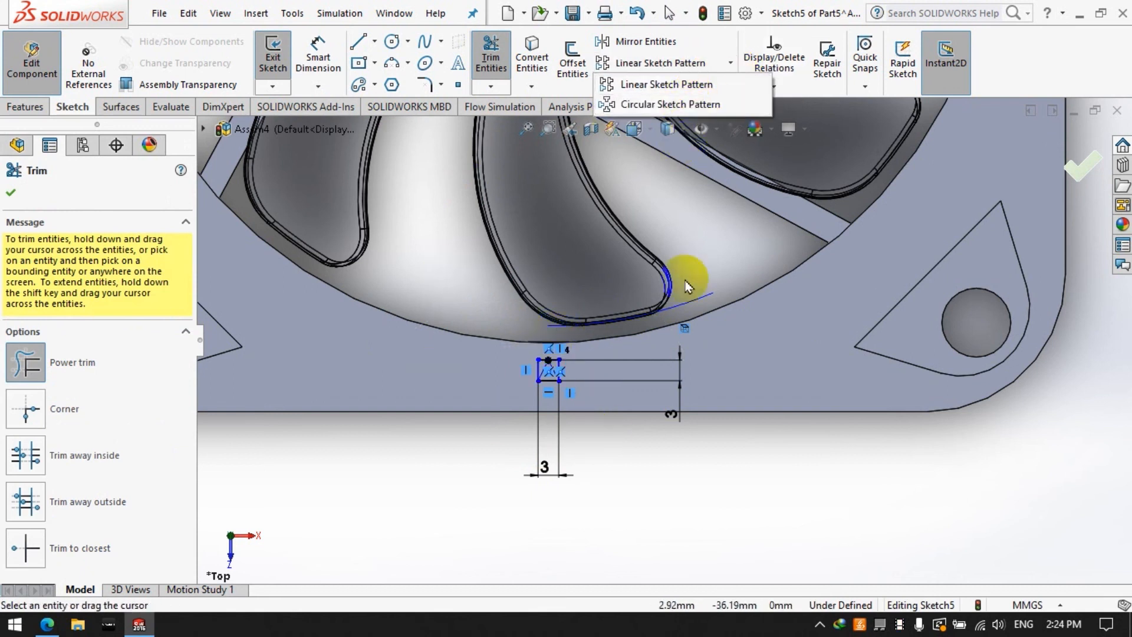
{"action": "left_click", "coordinate": [12, 193]}
Step: Extrude the small square profile using Up To Surface, ending at the other flange's inner face
{"action": "left_click", "coordinate": [24, 106]}
{"action": "left_click", "coordinate": [278, 58]}
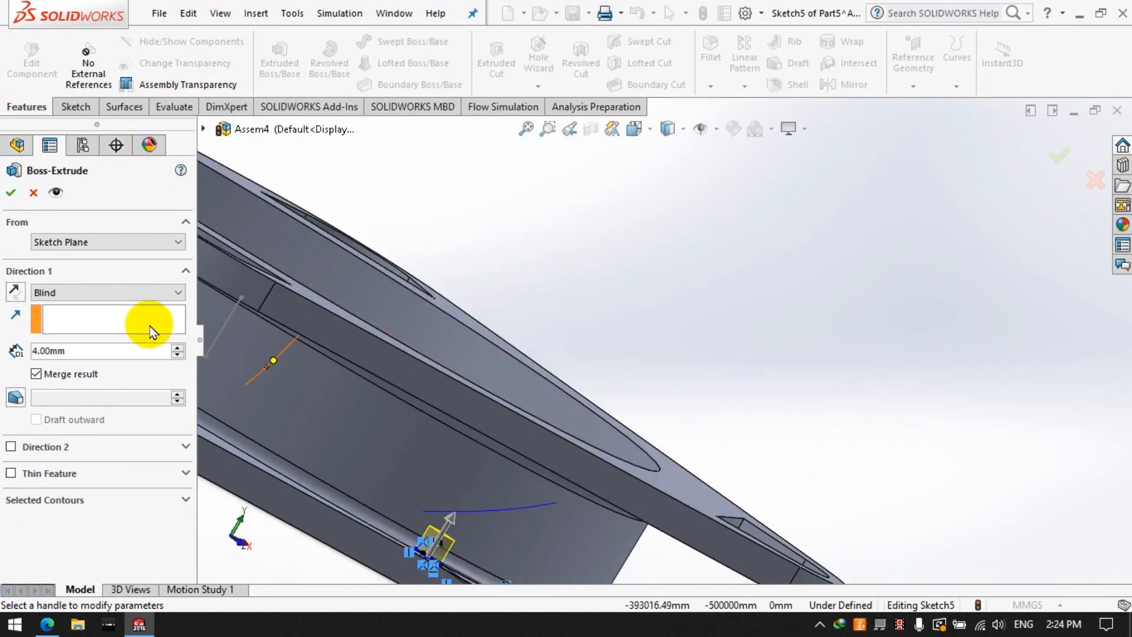
{"action": "left_click", "coordinate": [71, 292]}
{"action": "left_click", "coordinate": [74, 346]}
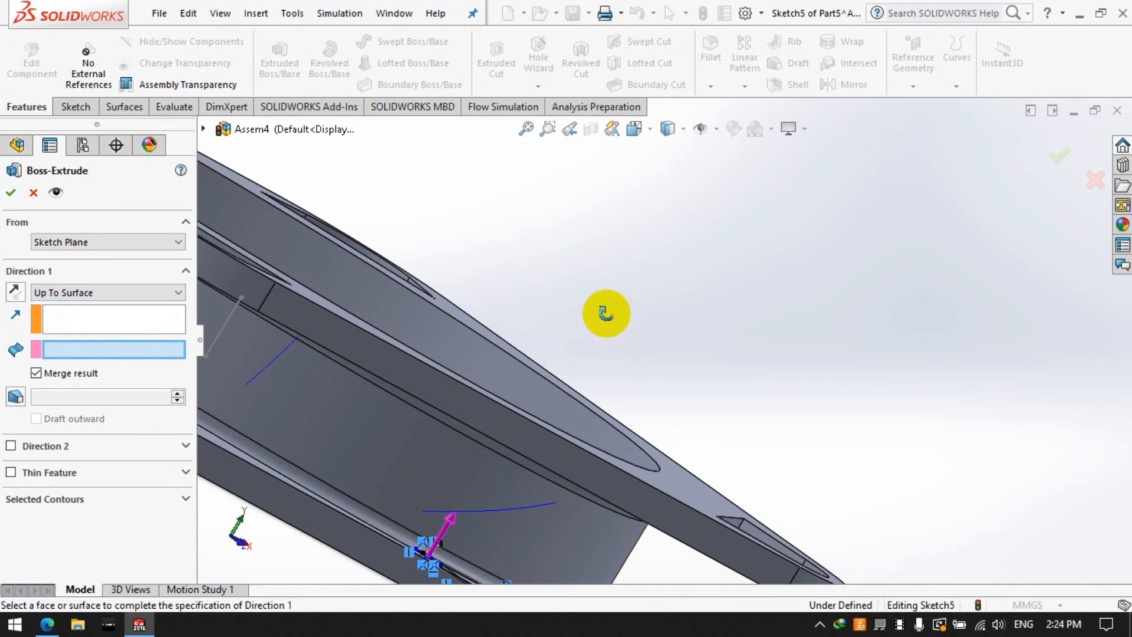
{"action": "middle_click_drag", "start_coordinate": [606, 313], "coordinate": [637, 284]}
{"action": "left_click", "coordinate": [1036, 264]}
{"action": "scroll", "coordinate": [678, 383], "scroll_direction": "up", "scroll_amount": 5}
{"action": "scroll", "coordinate": [731, 264], "scroll_direction": "down", "scroll_amount": 3}
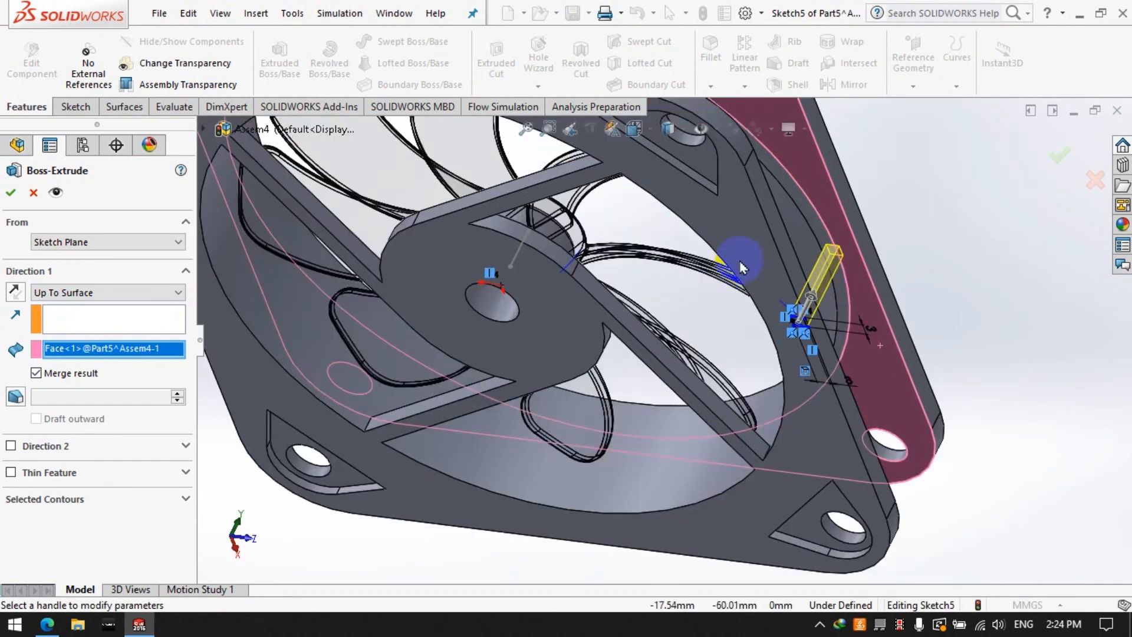
{"action": "middle_click_drag", "start_coordinate": [741, 266], "coordinate": [733, 348]}
{"action": "left_click", "coordinate": [10, 192]}
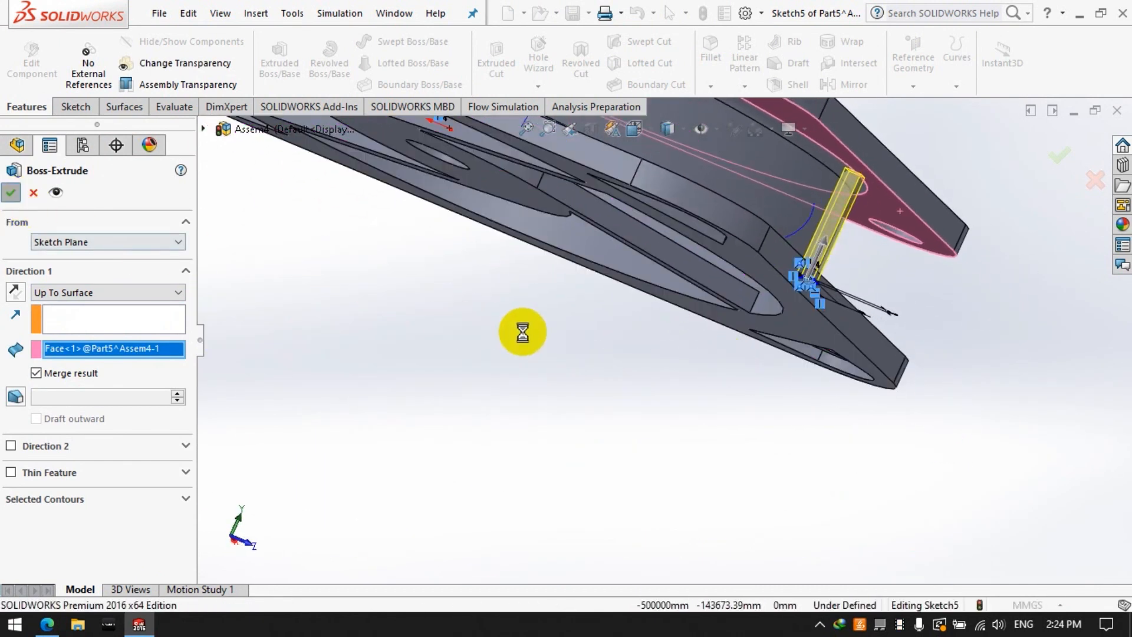
Step: Create a circular pattern of the connecting rib around the ring's cylindrical face, with 8 equally spaced instances over 360°
{"action": "scroll", "coordinate": [551, 360], "scroll_direction": "up", "scroll_amount": 5}
{"action": "left_click", "coordinate": [748, 202]}
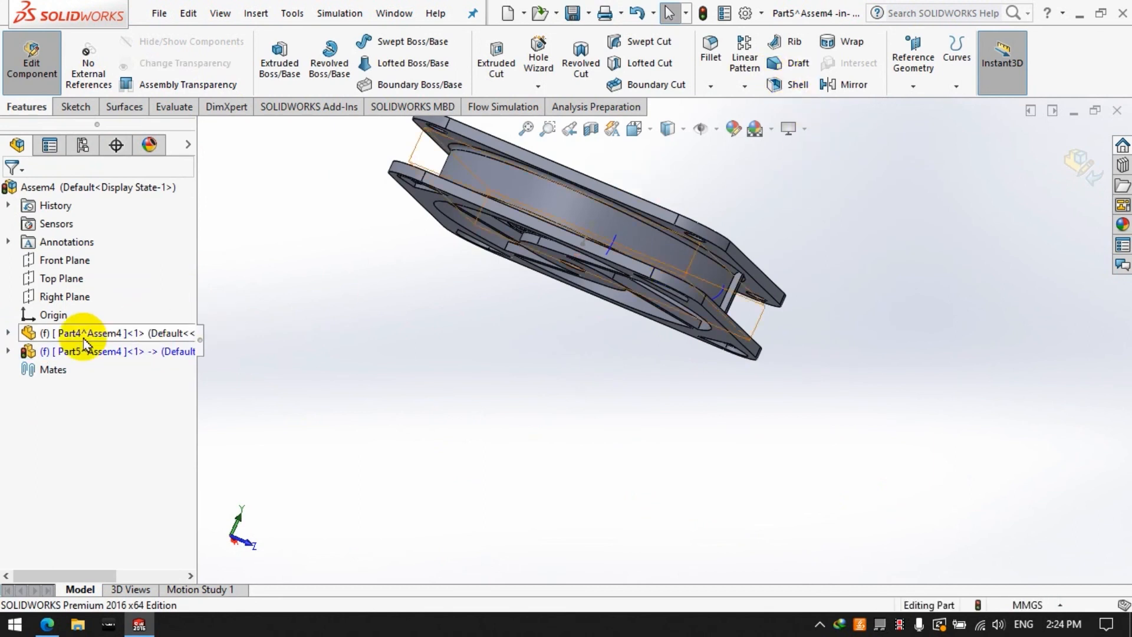
{"action": "left_click", "coordinate": [8, 351]}
{"action": "left_click", "coordinate": [90, 551]}
{"action": "left_click", "coordinate": [745, 86]}
{"action": "left_click", "coordinate": [760, 126]}
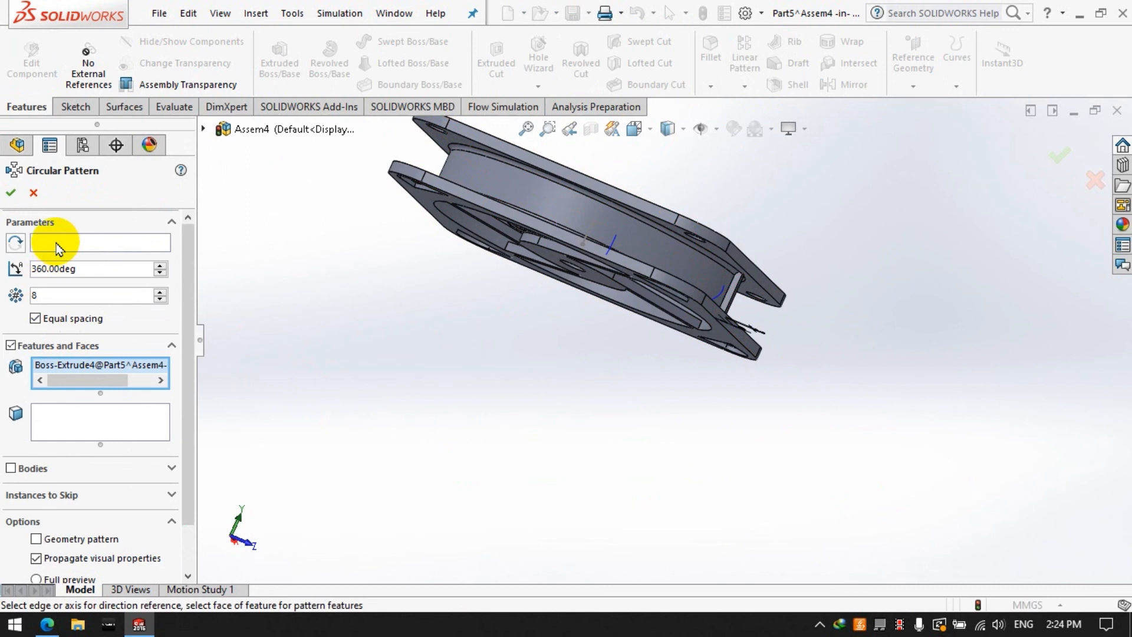
{"action": "left_click", "coordinate": [685, 242]}
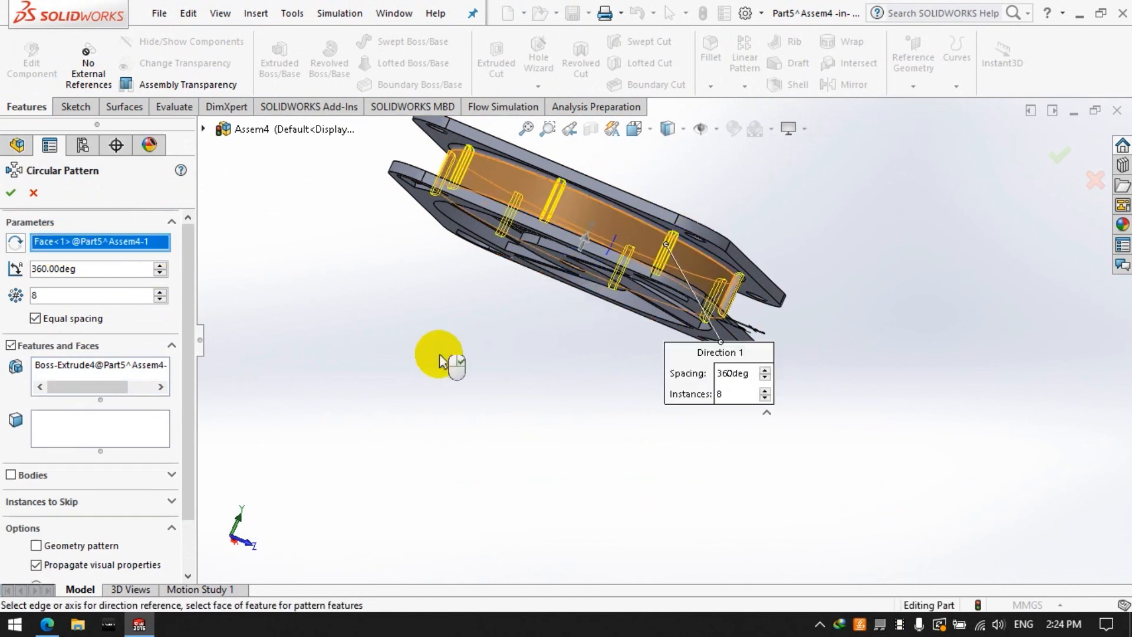
{"action": "left_click", "coordinate": [10, 194]}
Step: Finish editing the housing part and return to the assembly, fitting the whole fan in view
{"action": "middle_click_drag", "start_coordinate": [426, 321], "coordinate": [540, 392]}
{"action": "left_click", "coordinate": [52, 56]}
{"action": "middle_click_drag", "start_coordinate": [311, 328], "coordinate": [638, 281]}
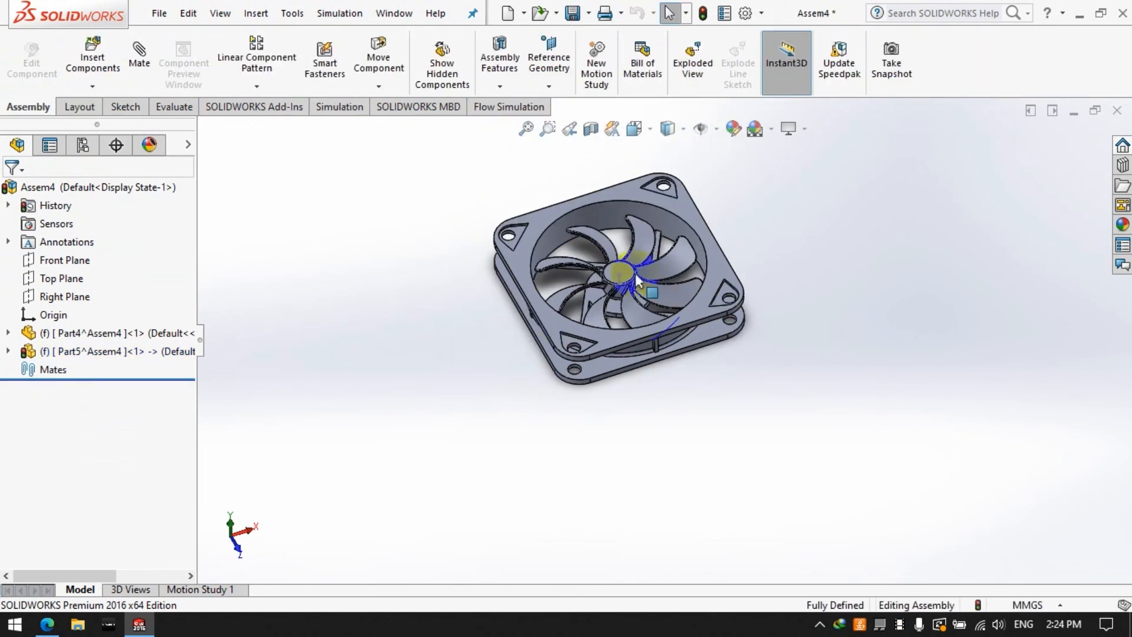
{"action": "scroll", "coordinate": [636, 282], "scroll_direction": "down", "scroll_amount": 3}
{"action": "left_click", "coordinate": [527, 132]}
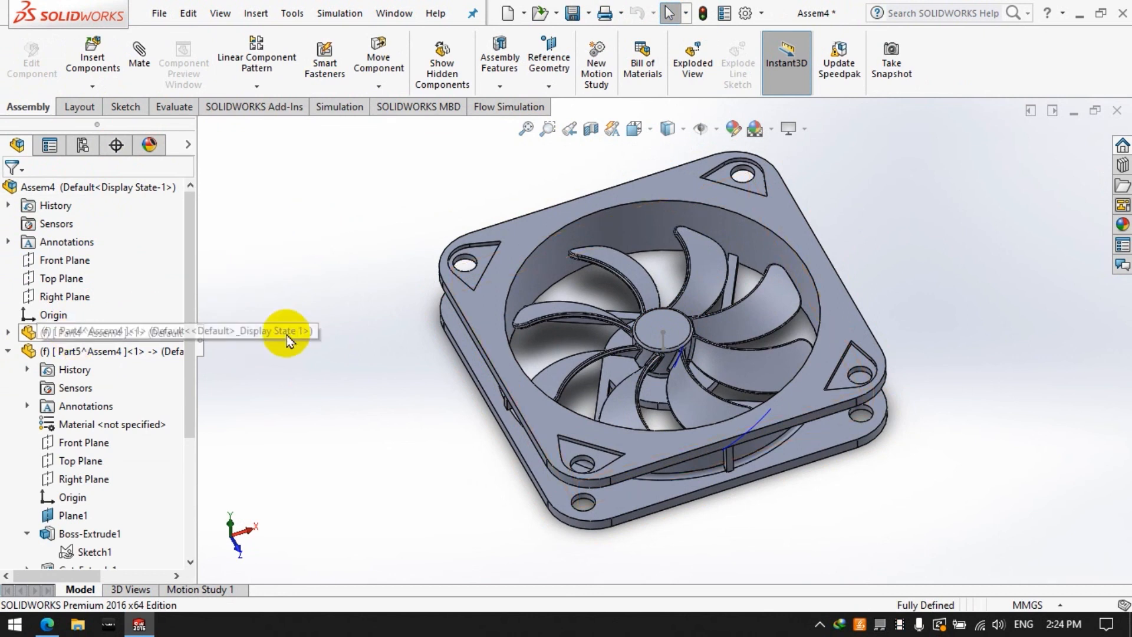
Step: Apply the PW-MT11150 plastic appearance to the whole fan rotor part, including the hub and blades, at component level
{"action": "left_click", "coordinate": [149, 150]}
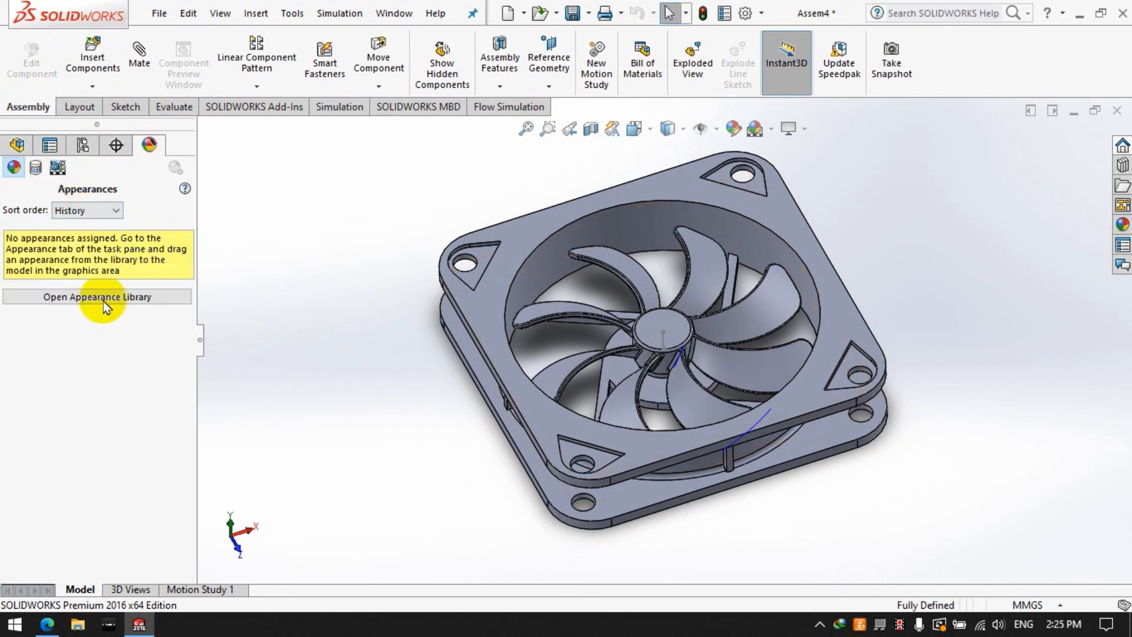
{"action": "left_click", "coordinate": [907, 179]}
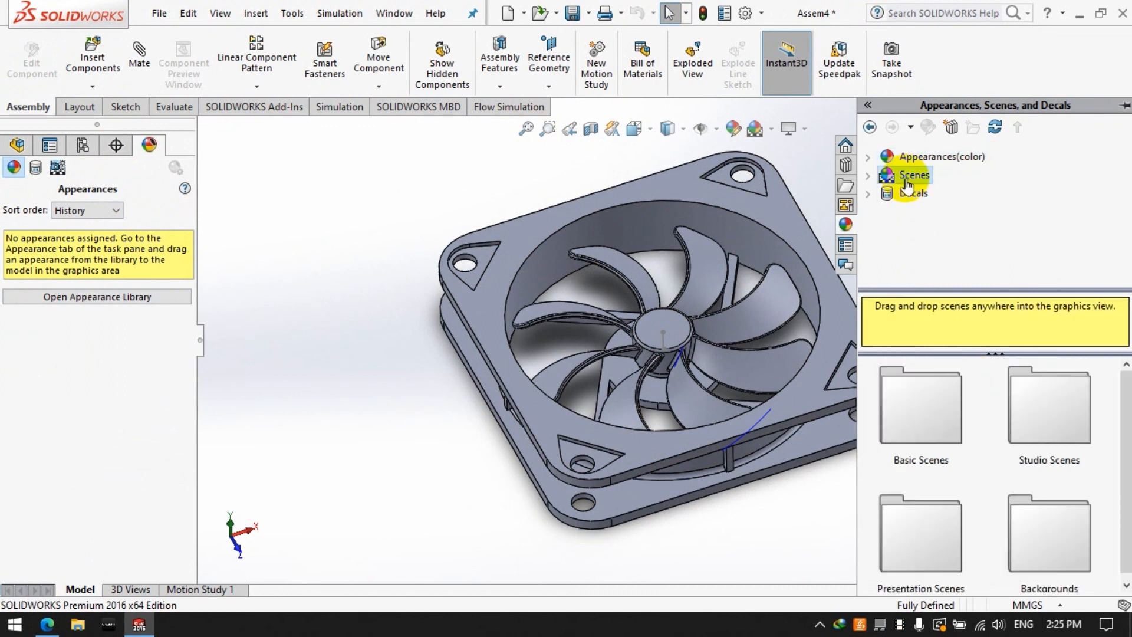
{"action": "left_click", "coordinate": [876, 157]}
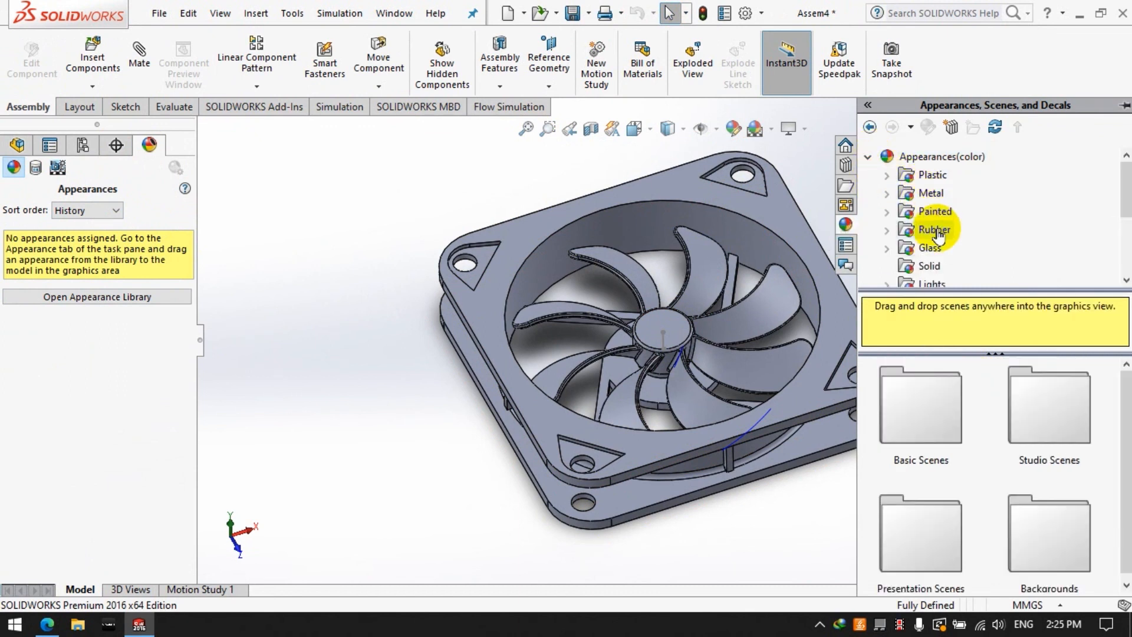
{"action": "left_click_drag", "start_coordinate": [941, 440], "coordinate": [733, 352]}
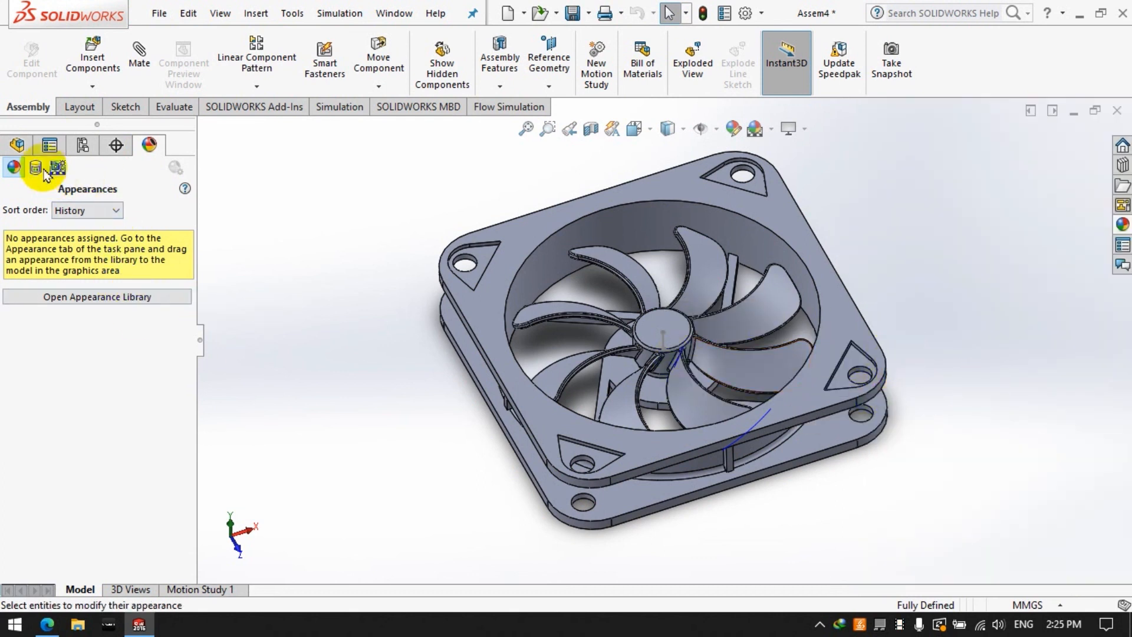
{"action": "left_click", "coordinate": [1123, 225]}
{"action": "left_click_drag", "start_coordinate": [950, 415], "coordinate": [678, 333]}
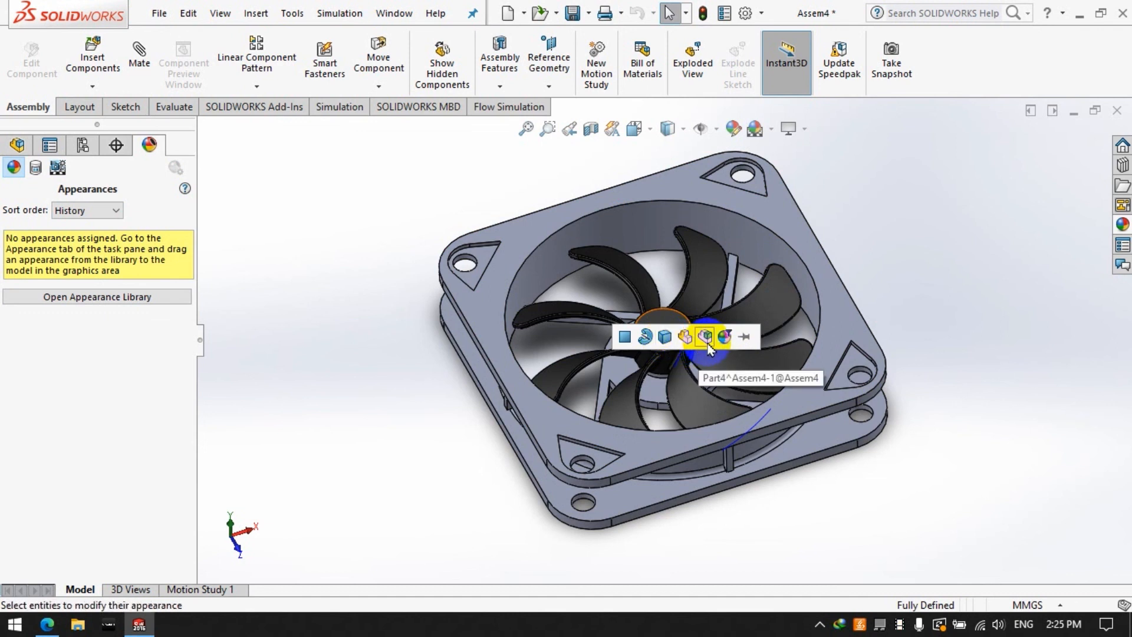
{"action": "left_click", "coordinate": [707, 344]}
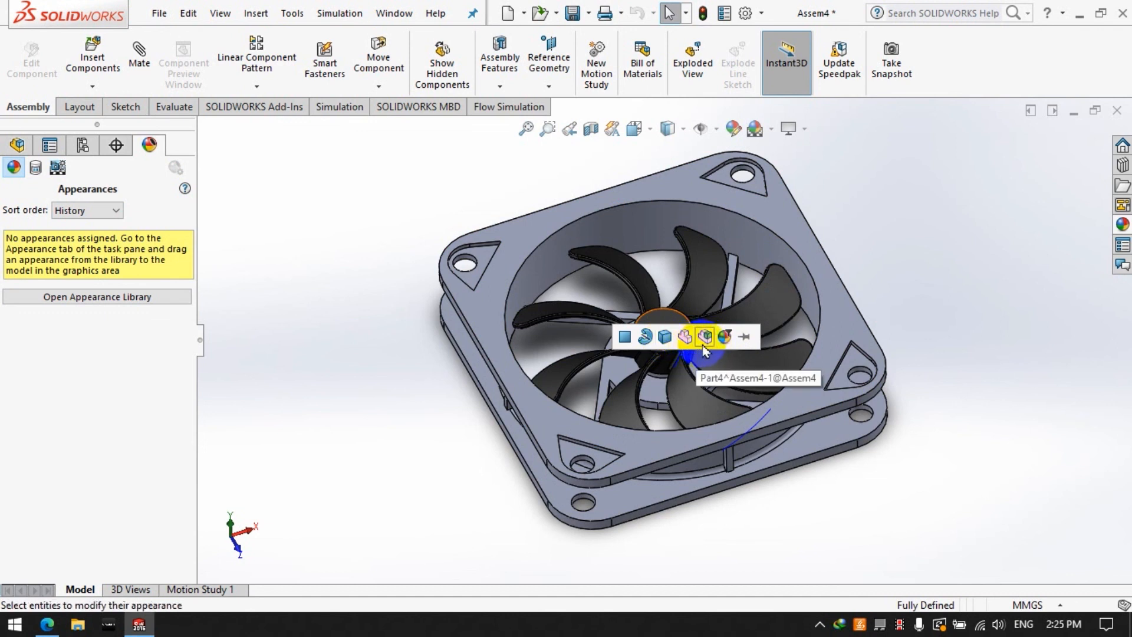
Step: Apply the large spark erosion plastic blue appearance to the whole fan housing part
{"action": "left_click", "coordinate": [1121, 224]}
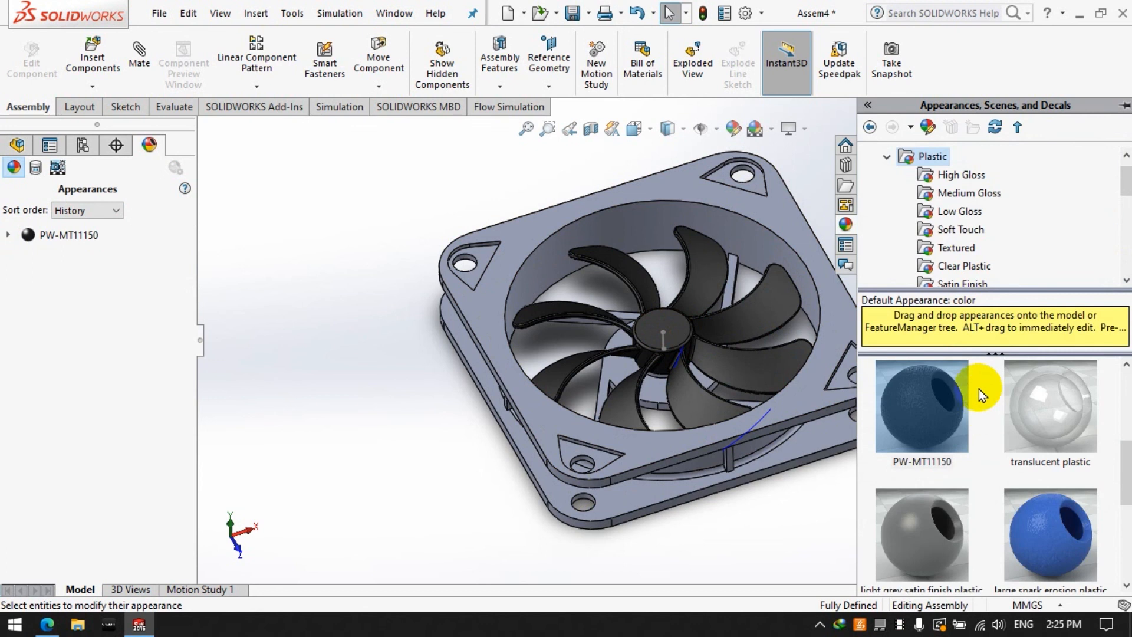
{"action": "scroll", "coordinate": [1044, 523], "scroll_direction": "down", "scroll_amount": 5}
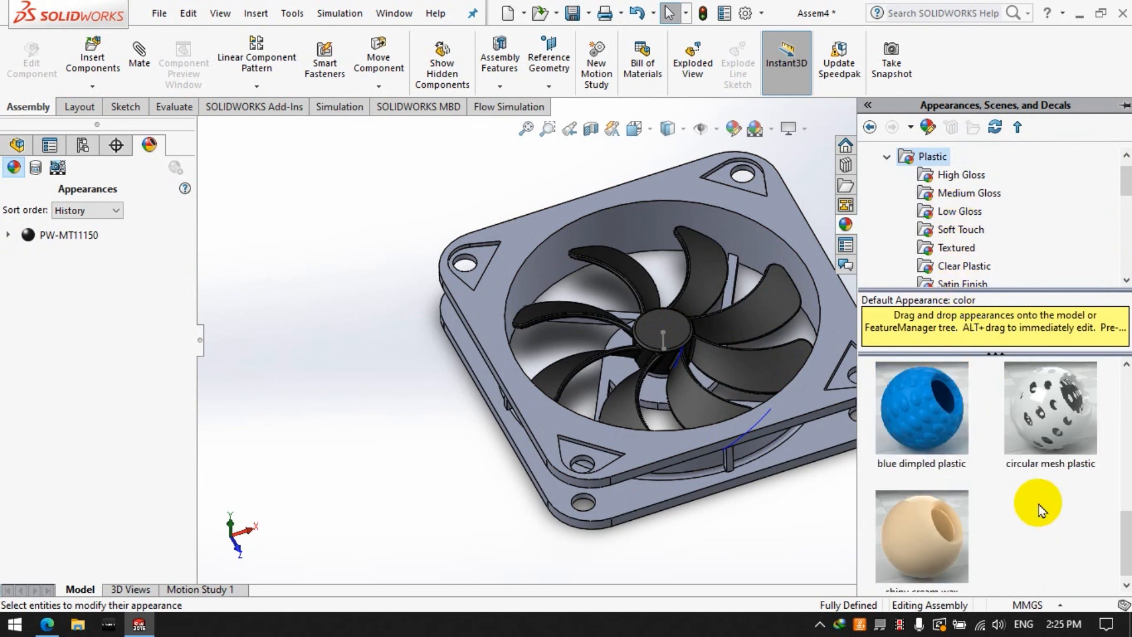
{"action": "scroll", "coordinate": [988, 443], "scroll_direction": "up", "scroll_amount": 1}
{"action": "left_click_drag", "start_coordinate": [1053, 437], "coordinate": [809, 396]}
{"action": "left_click", "coordinate": [813, 396]}
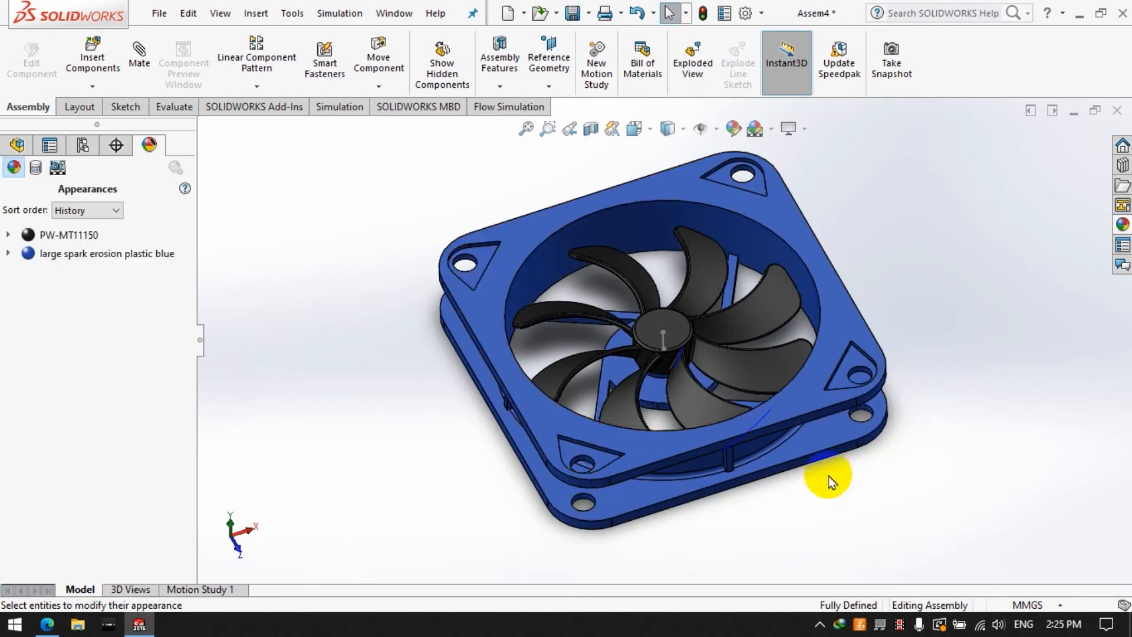
Step: Turn off the display of sketches in the assembly view
{"action": "scroll", "coordinate": [911, 389], "scroll_direction": "down", "scroll_amount": 3}
{"action": "scroll", "coordinate": [842, 337], "scroll_direction": "up", "scroll_amount": 3}
{"action": "scroll", "coordinate": [486, 190], "scroll_direction": "down", "scroll_amount": 3}
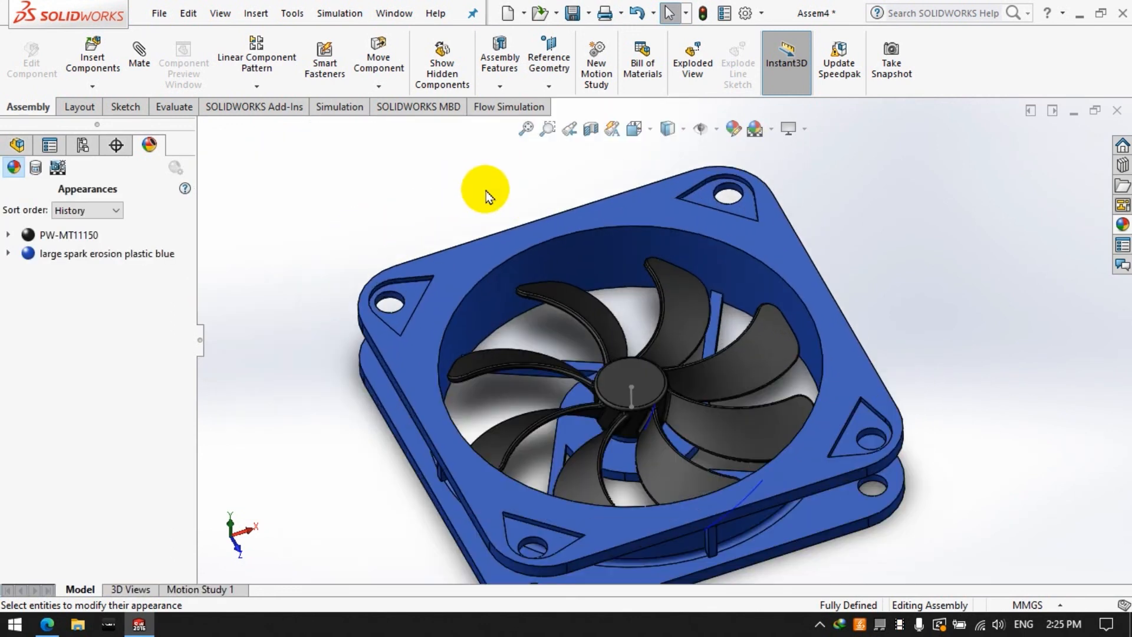
{"action": "scroll", "coordinate": [493, 195], "scroll_direction": "up", "scroll_amount": 3}
{"action": "left_click", "coordinate": [714, 129]}
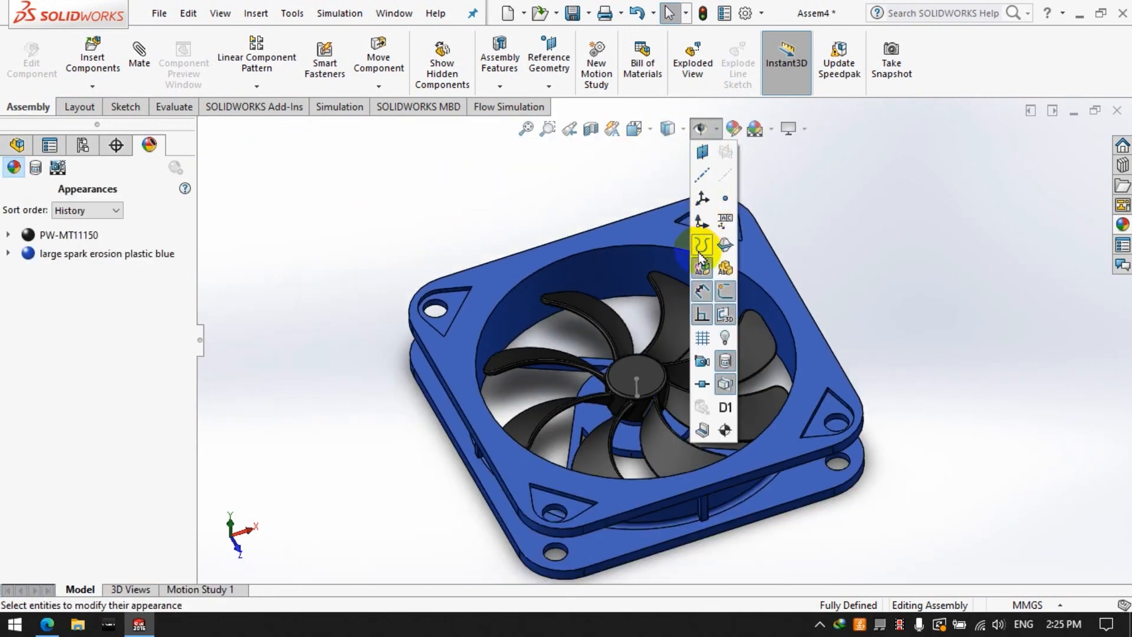
{"action": "left_click", "coordinate": [701, 293]}
{"action": "scroll", "coordinate": [762, 302], "scroll_direction": "up", "scroll_amount": 2}
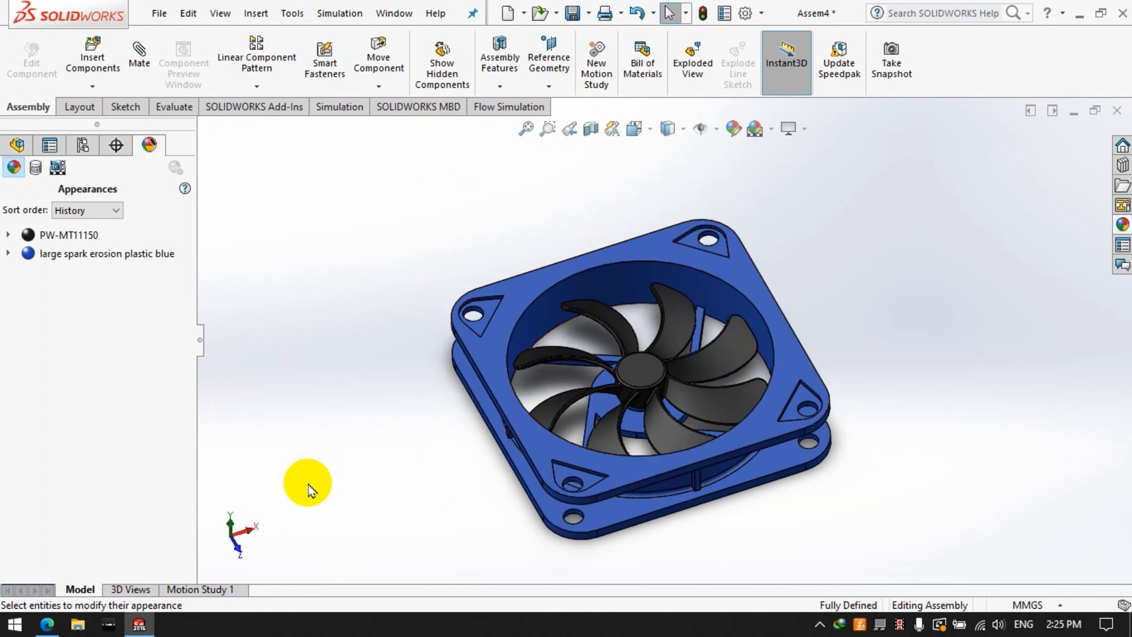
Step: Set the view to Dimetric and orbit to examine the coloured fan and housing from above
{"action": "left_click", "coordinate": [637, 129]}
{"action": "left_click", "coordinate": [730, 175]}
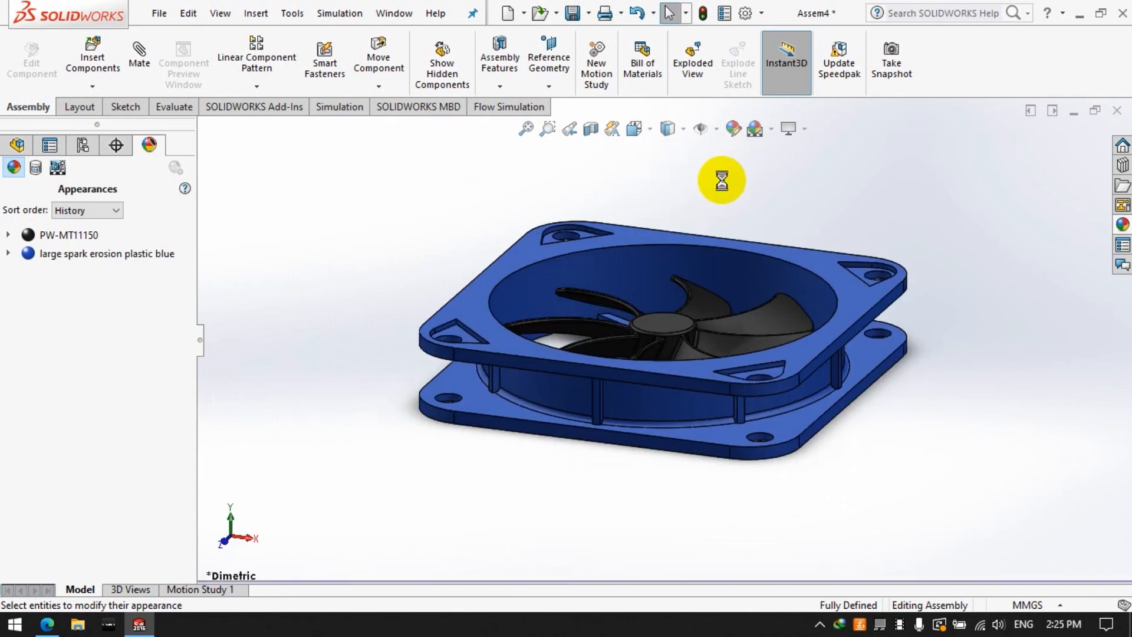
{"action": "middle_click_drag", "start_coordinate": [740, 208], "coordinate": [721, 309]}
{"action": "scroll", "coordinate": [720, 309], "scroll_direction": "up", "scroll_amount": 2}
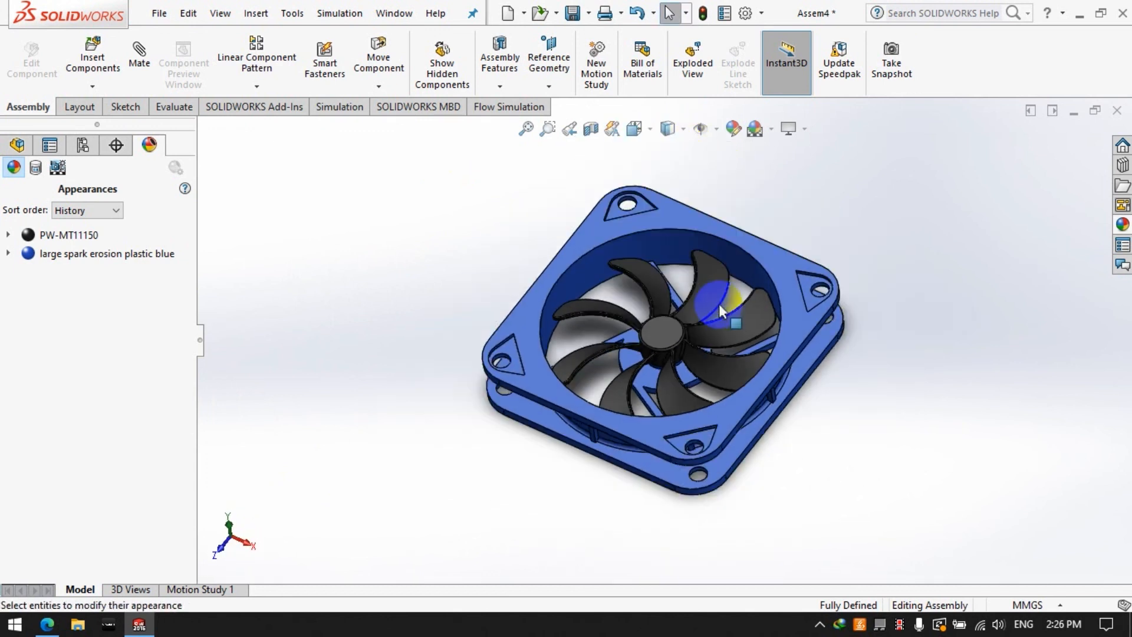